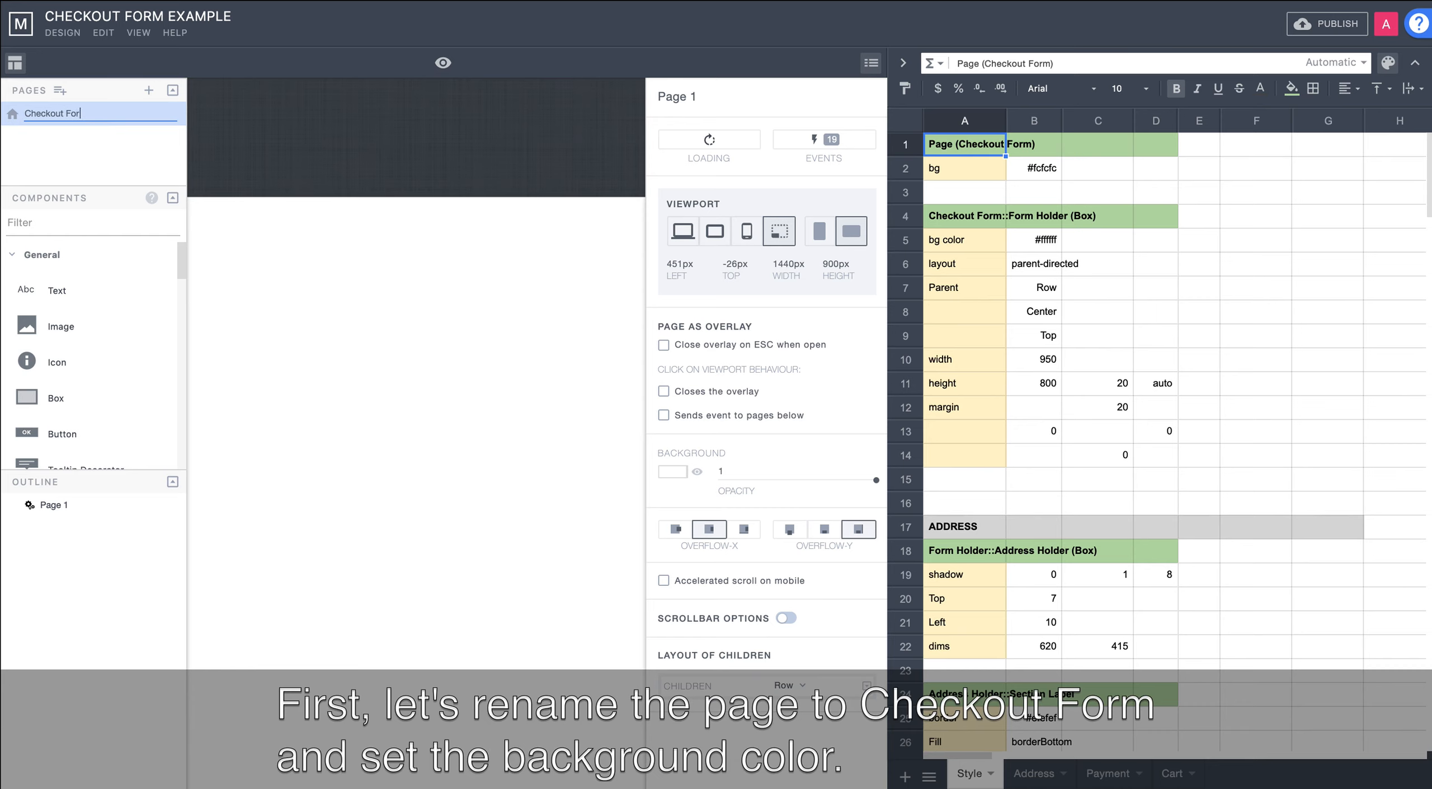
# Set the Checkout Form page's background color to #fcfcfc
pyautogui.click(665, 473)
pyautogui.moveTo(723, 493); pyautogui.dragTo(703, 493)
pyautogui.write('#f')
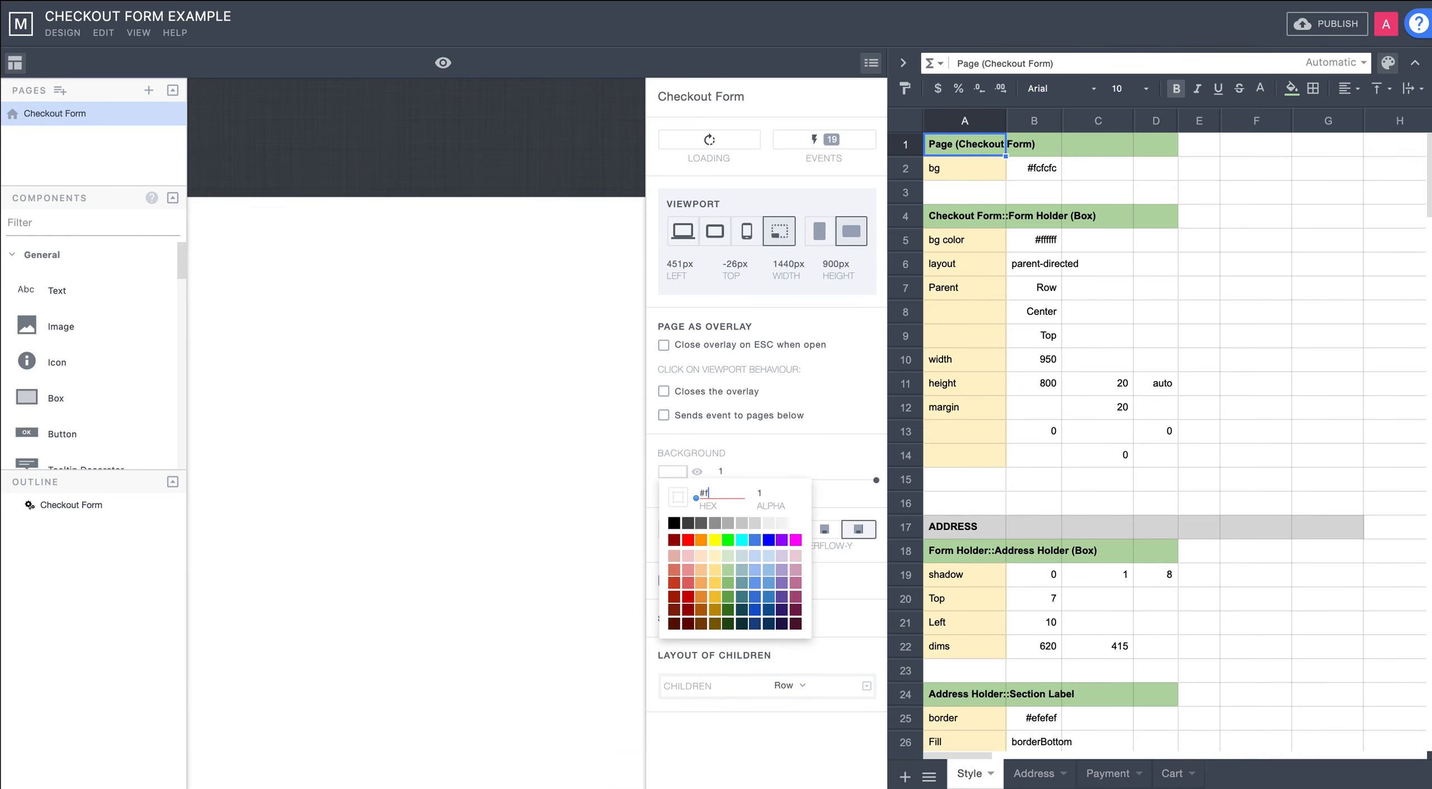
pyautogui.write('cfcfc')
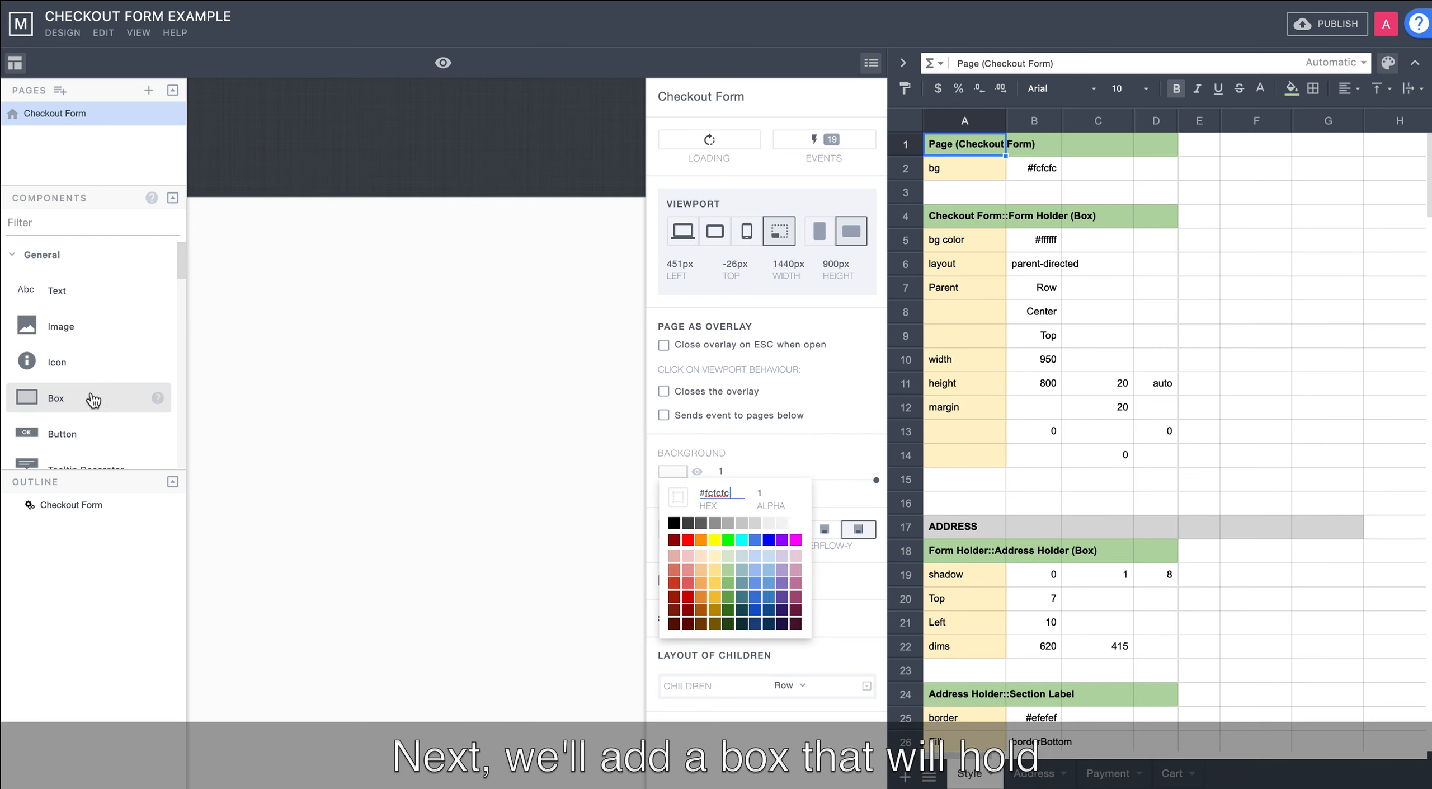
# Add a box to the page, rename it Form Holder, and hide its border
pyautogui.moveTo(93, 400); pyautogui.dragTo(356, 357)
pyautogui.doubleClick(105, 532)
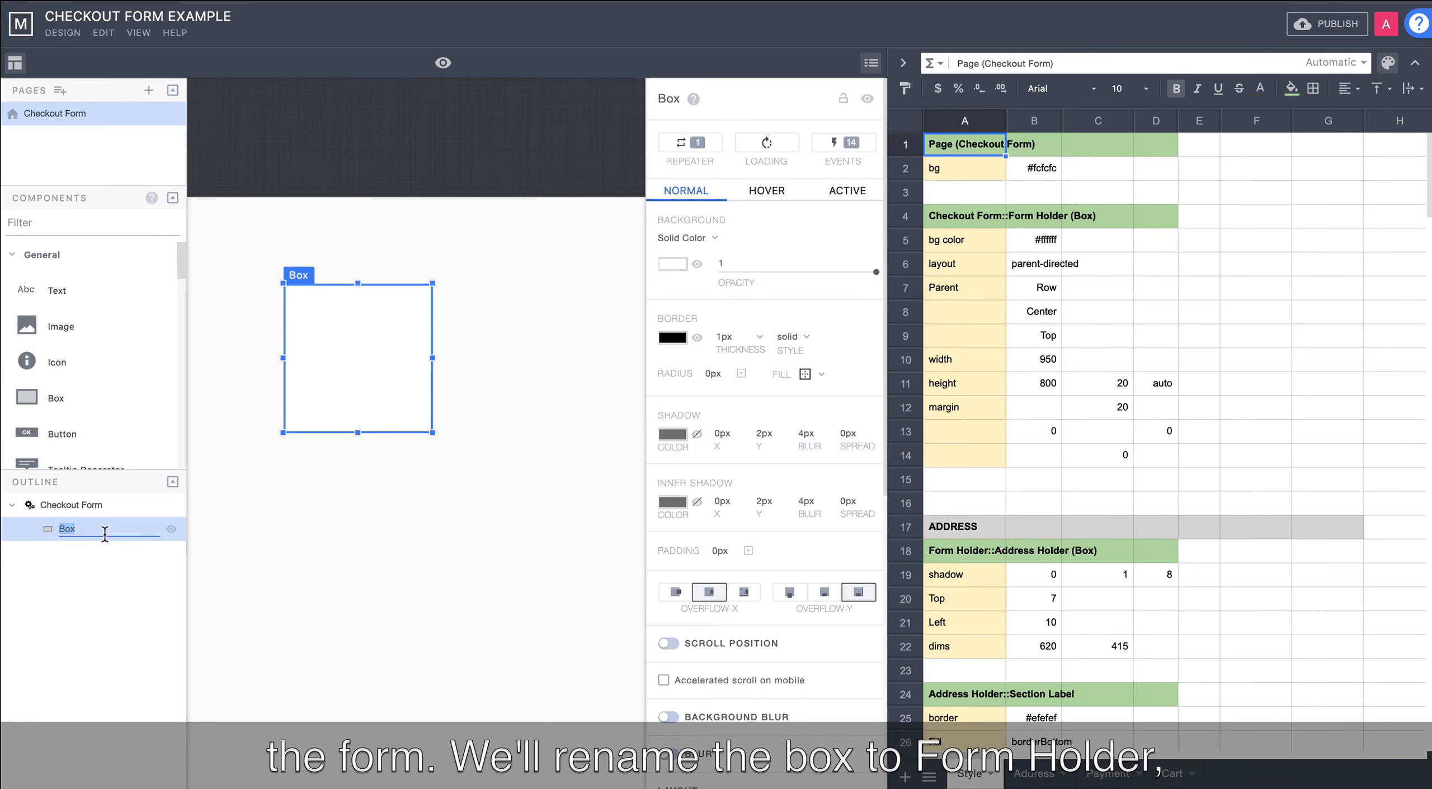
pyautogui.write('Form Holder')
pyautogui.click(697, 338)
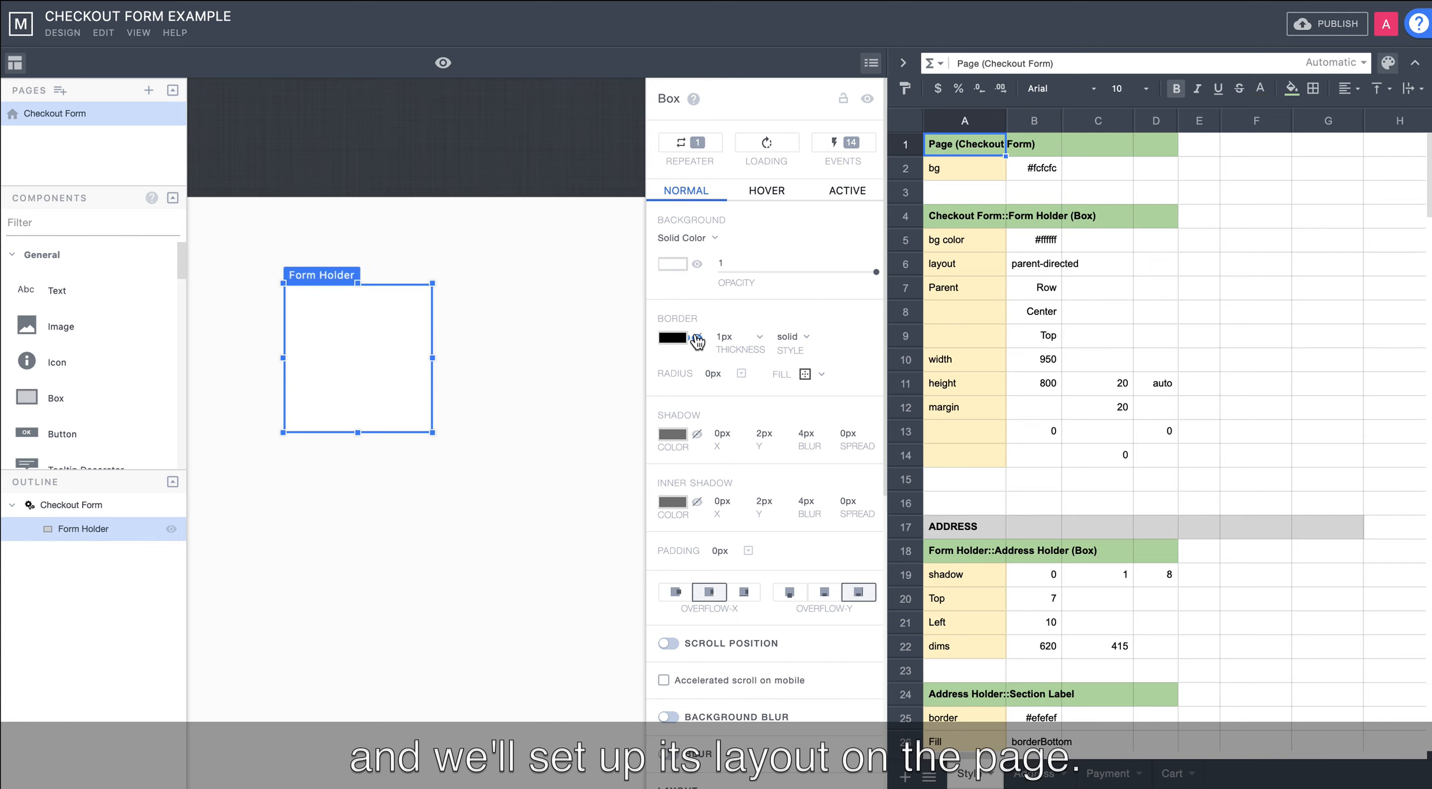
# Make the Form Holder's layout parent-directed with width 950px, height 800px and a 20px top margin
pyautogui.scroll(-8, 688, 360)
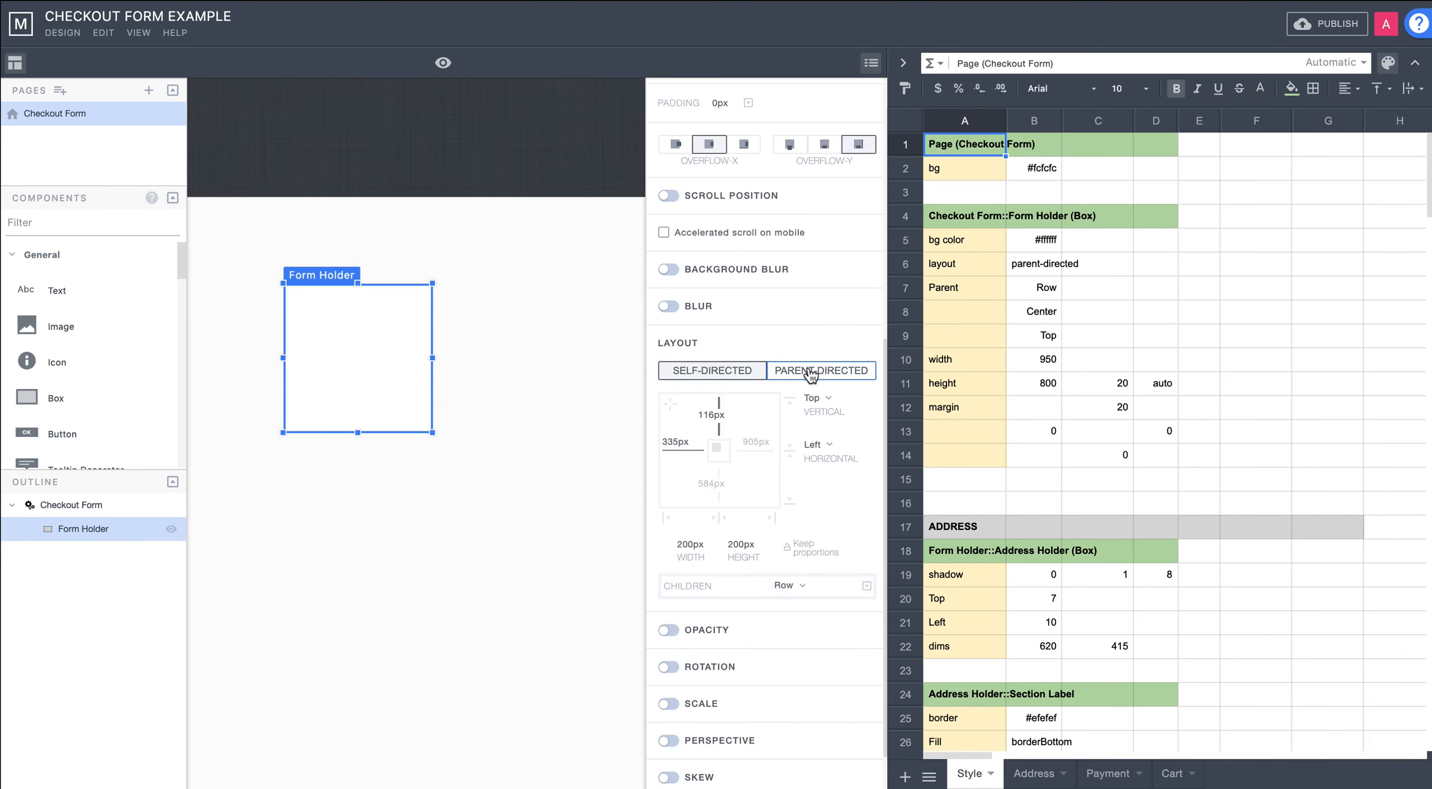
pyautogui.click(820, 370)
pyautogui.click(672, 437)
pyautogui.write('950')
pyautogui.click(671, 470)
pyautogui.write('800')
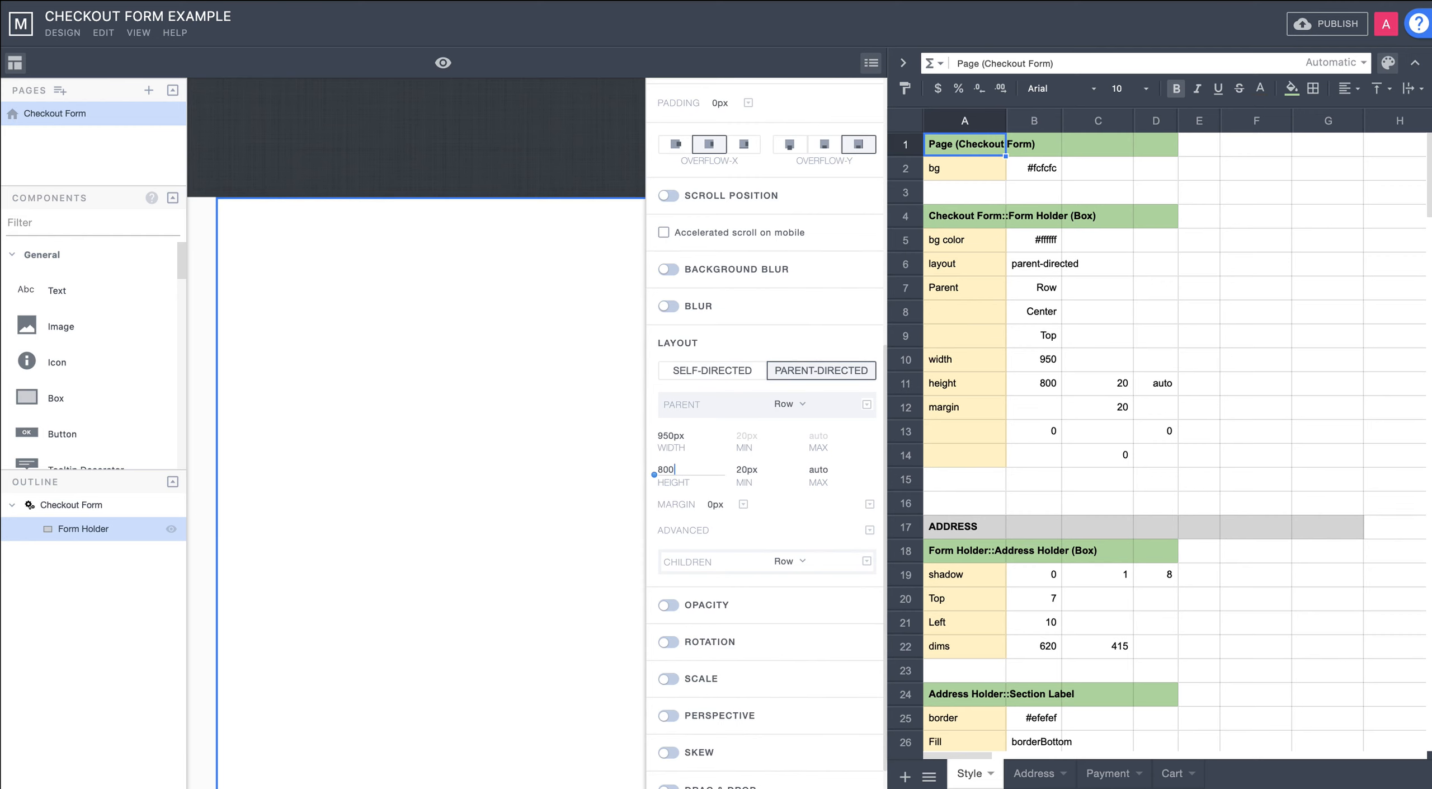
pyautogui.click(743, 504)
pyautogui.write('20')
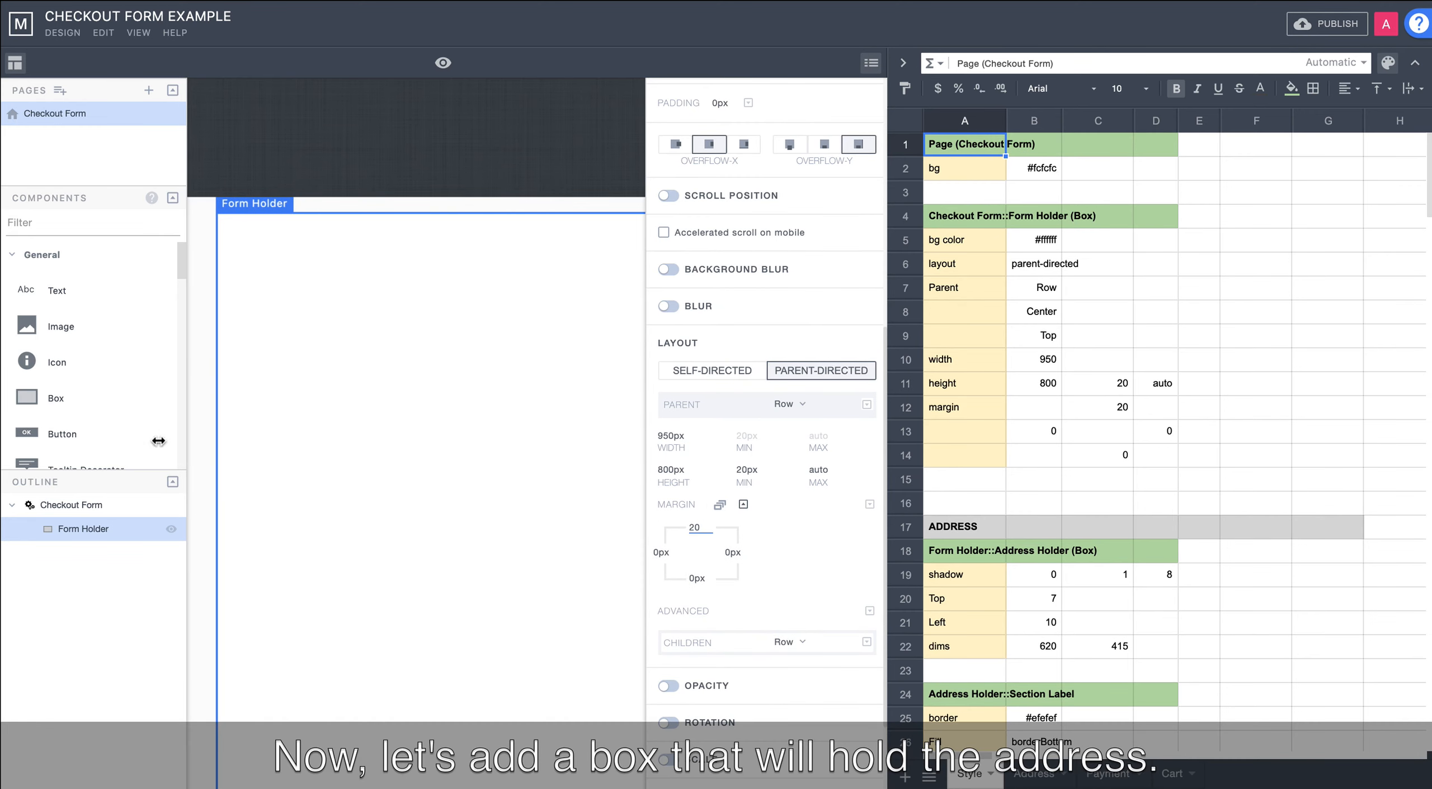
# Nest a new box inside Form Holder and rename it Address Holder
pyautogui.moveTo(61, 409); pyautogui.dragTo(330, 374)
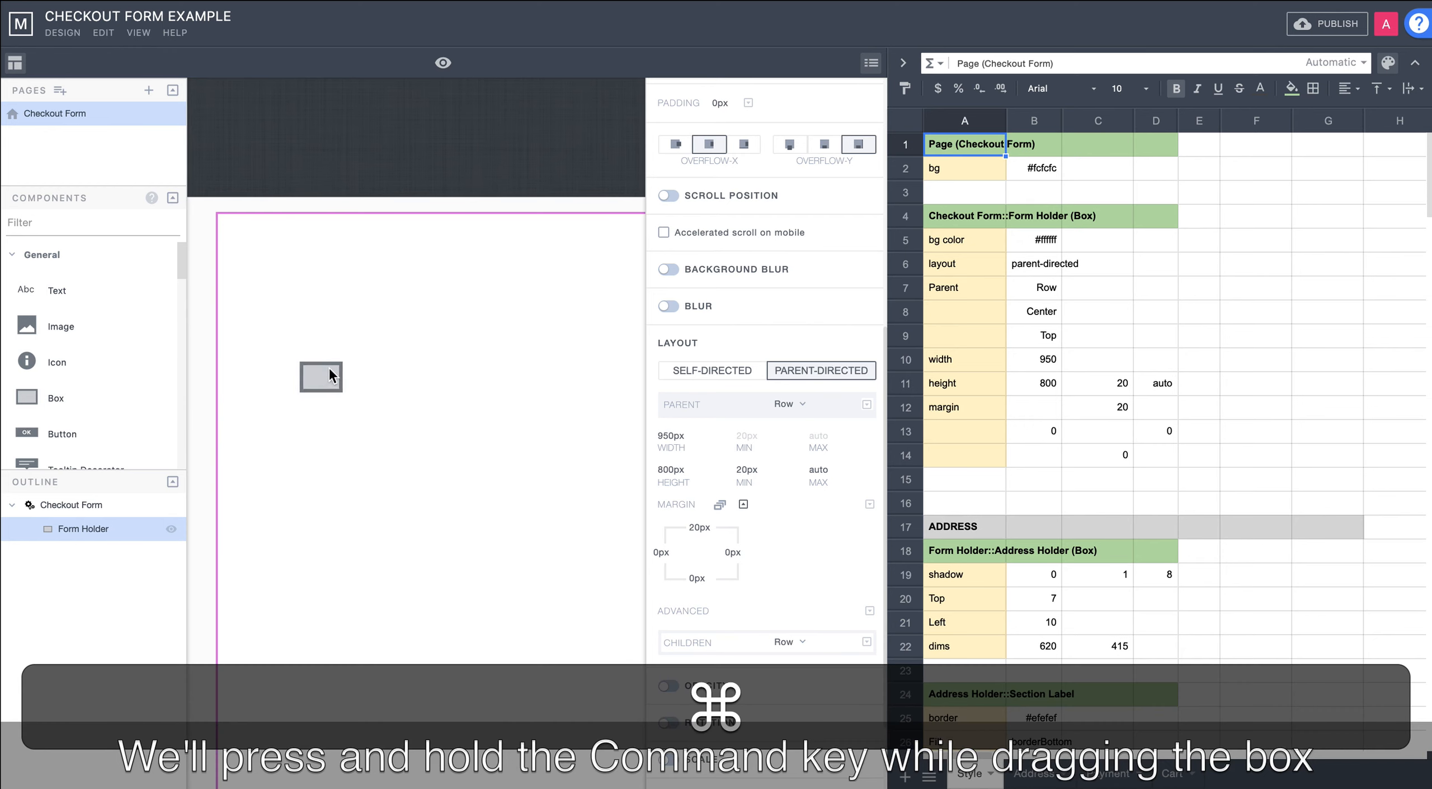
pyautogui.moveTo(360, 295); pyautogui.dragTo(360, 295)
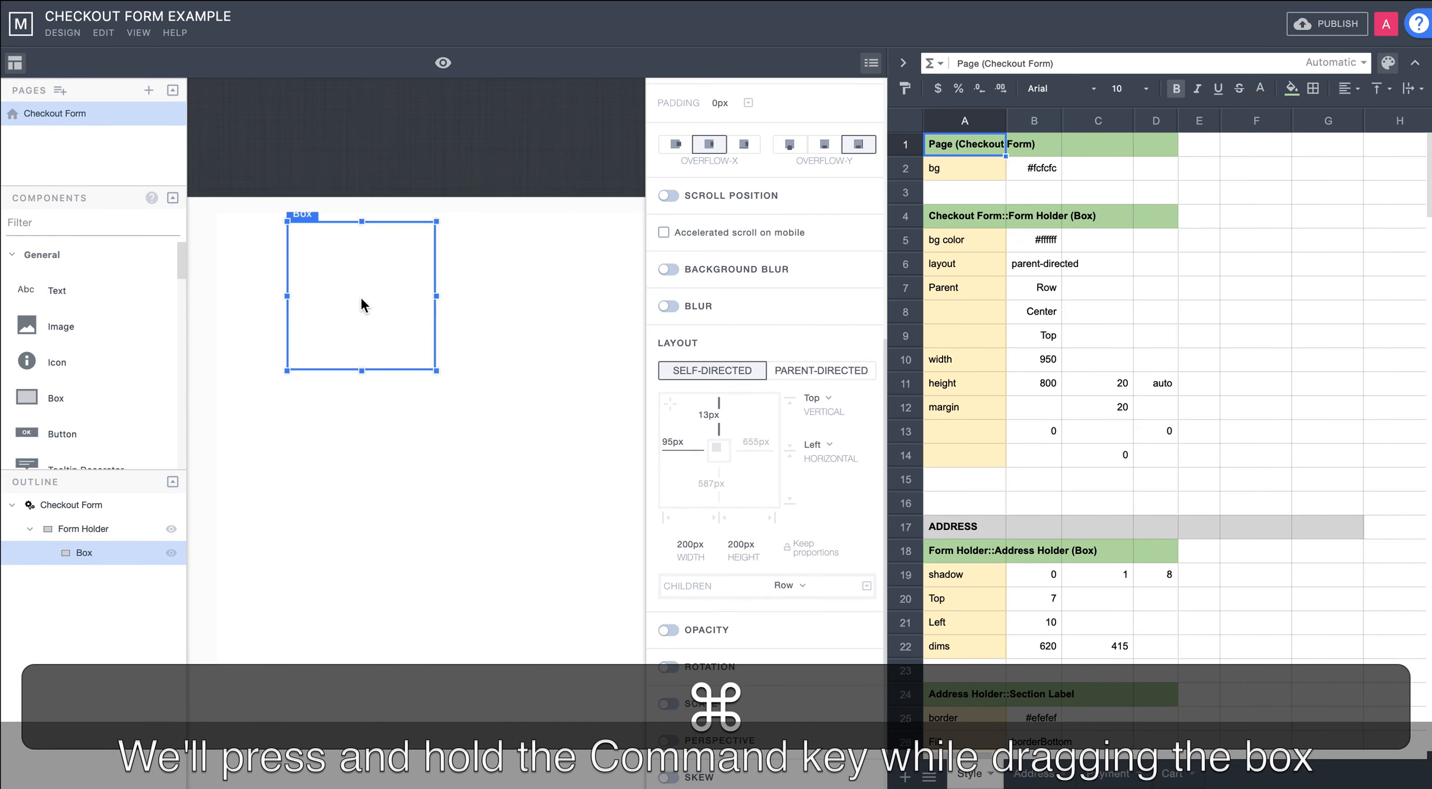
pyautogui.doubleClick(116, 553)
pyautogui.write('Address Holder')
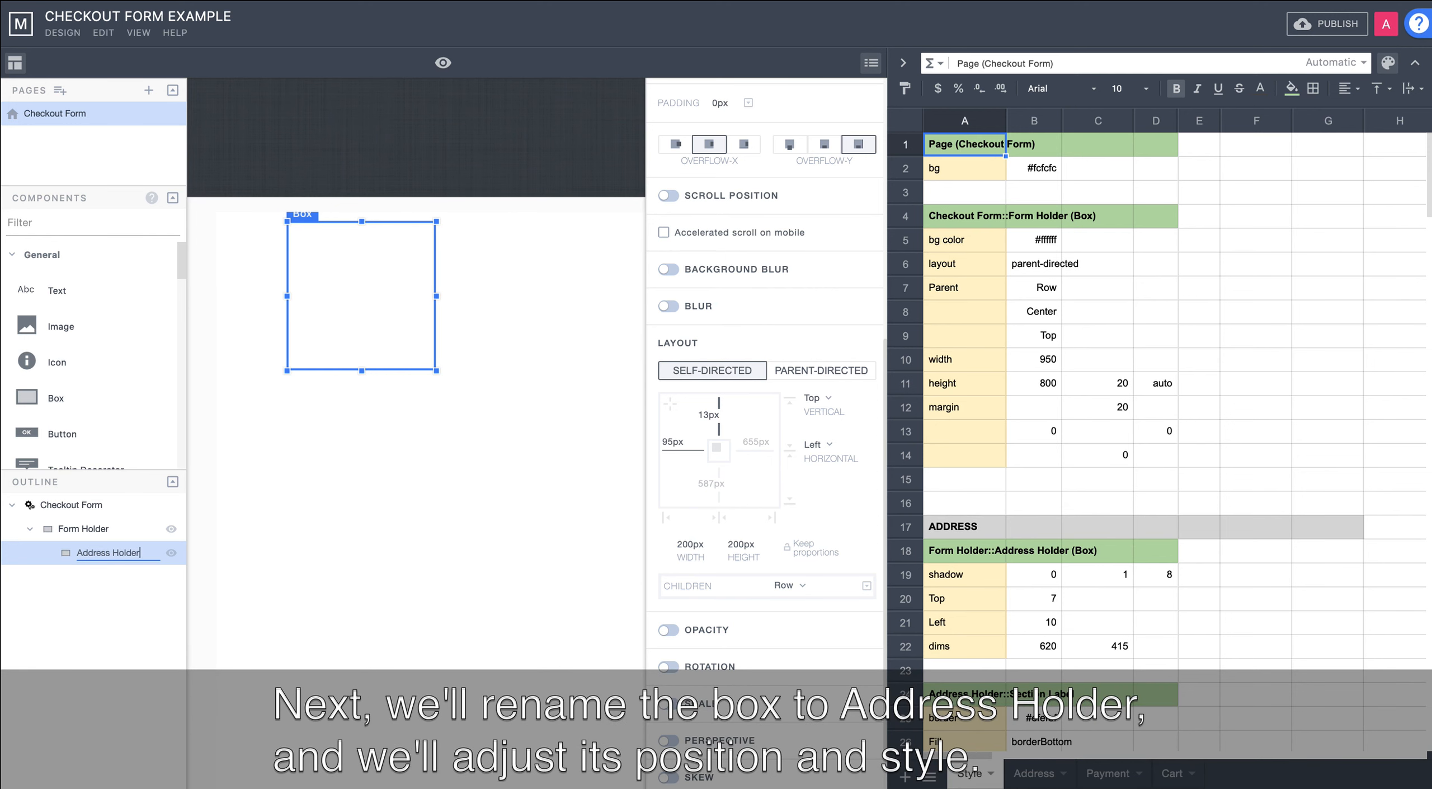
# Hide the Address Holder's border and enable its shadow with a Y offset of 1px and a blur of 8px
pyautogui.click(313, 436)
pyautogui.click(418, 358)
pyautogui.scroll(5, 722, 358)
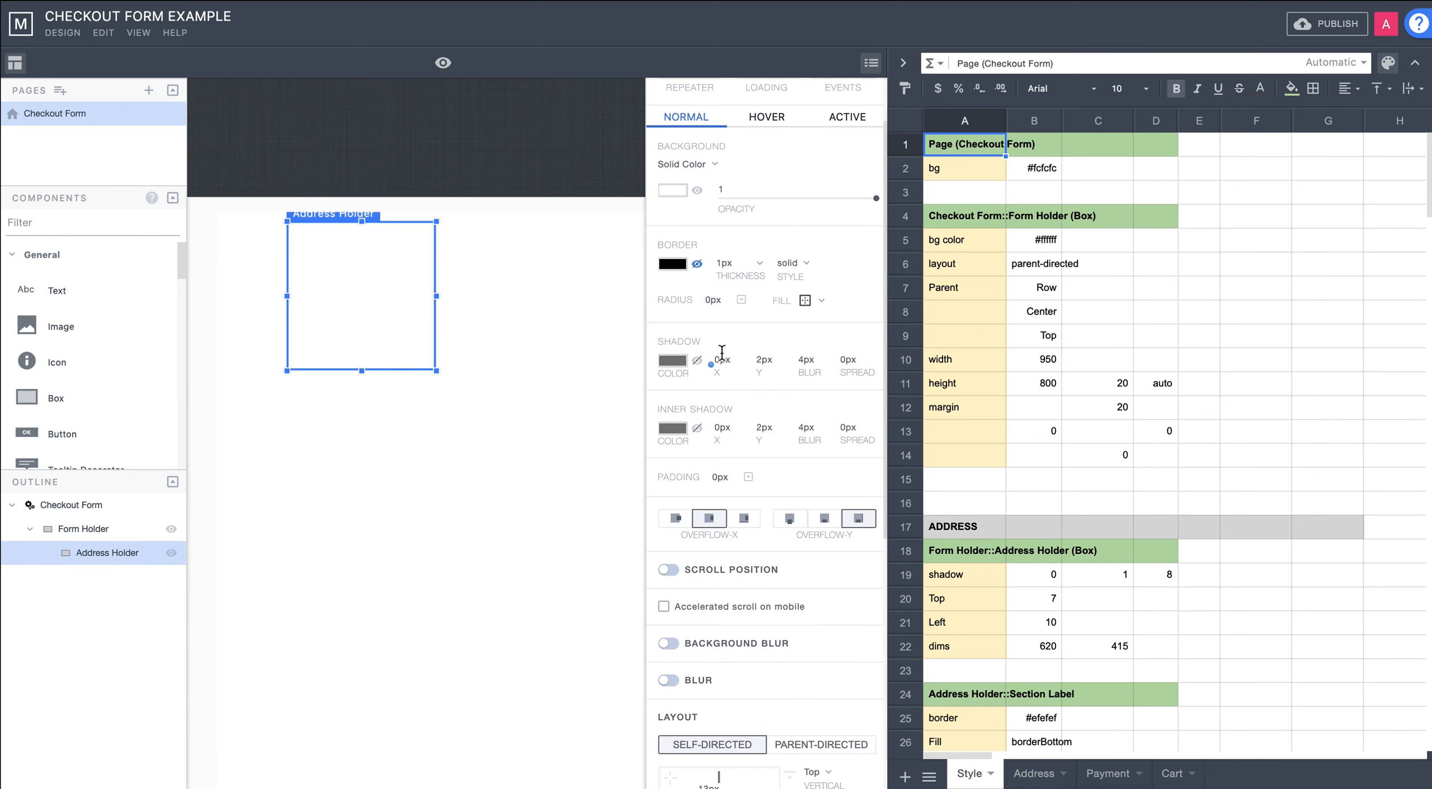
pyautogui.click(696, 361)
pyautogui.click(766, 360)
pyautogui.write('1')
pyautogui.click(805, 360)
pyautogui.write('8')
# Position the Address Holder 7px from the top and 10px from the left, sized 620px wide by 415px high
pyautogui.scroll(-5, 744, 397)
pyautogui.click(707, 520)
pyautogui.write('7')
pyautogui.click(671, 547)
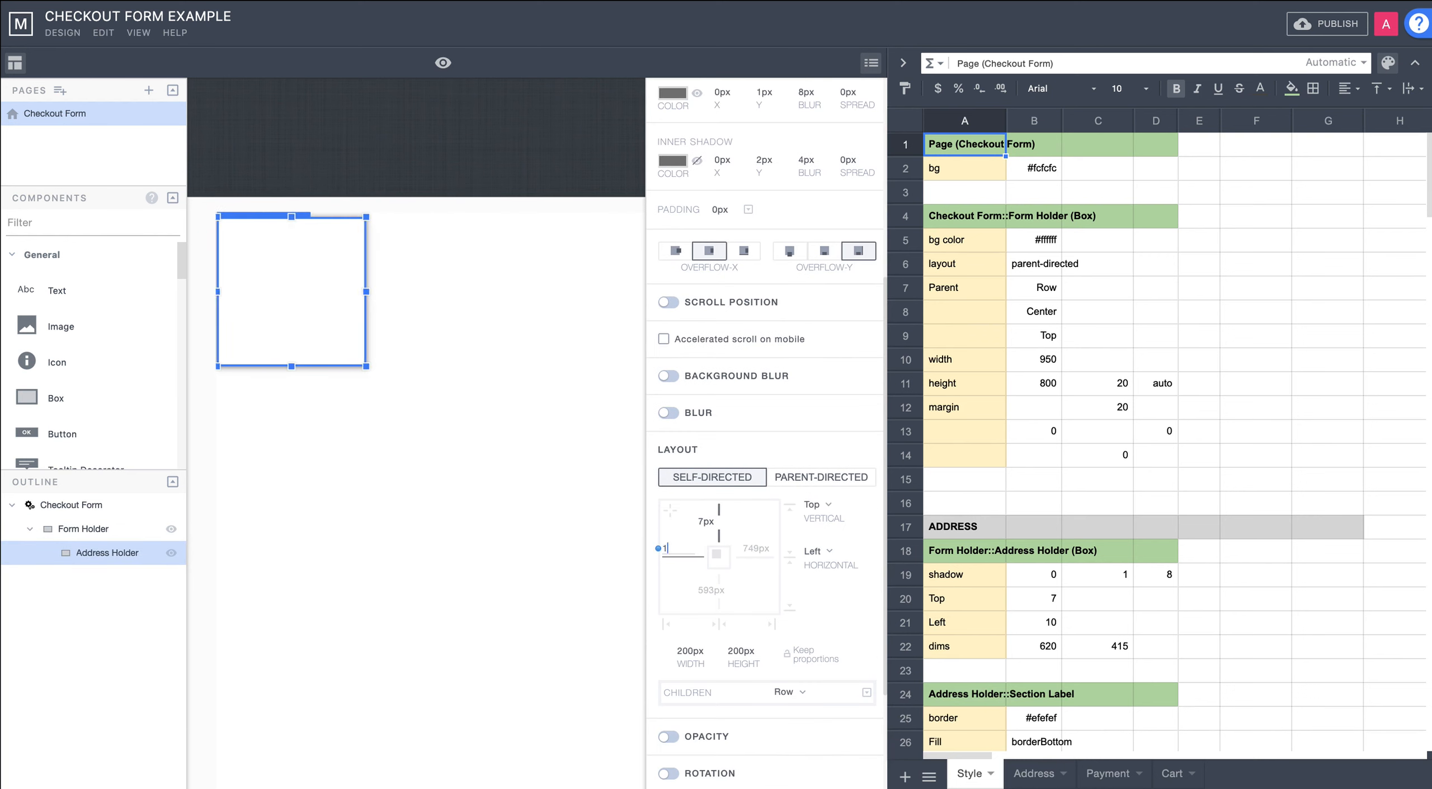
pyautogui.click(691, 643)
pyautogui.write('620')
pyautogui.click(743, 646)
pyautogui.write('415')
pyautogui.click(579, 626)
pyautogui.click(579, 481)
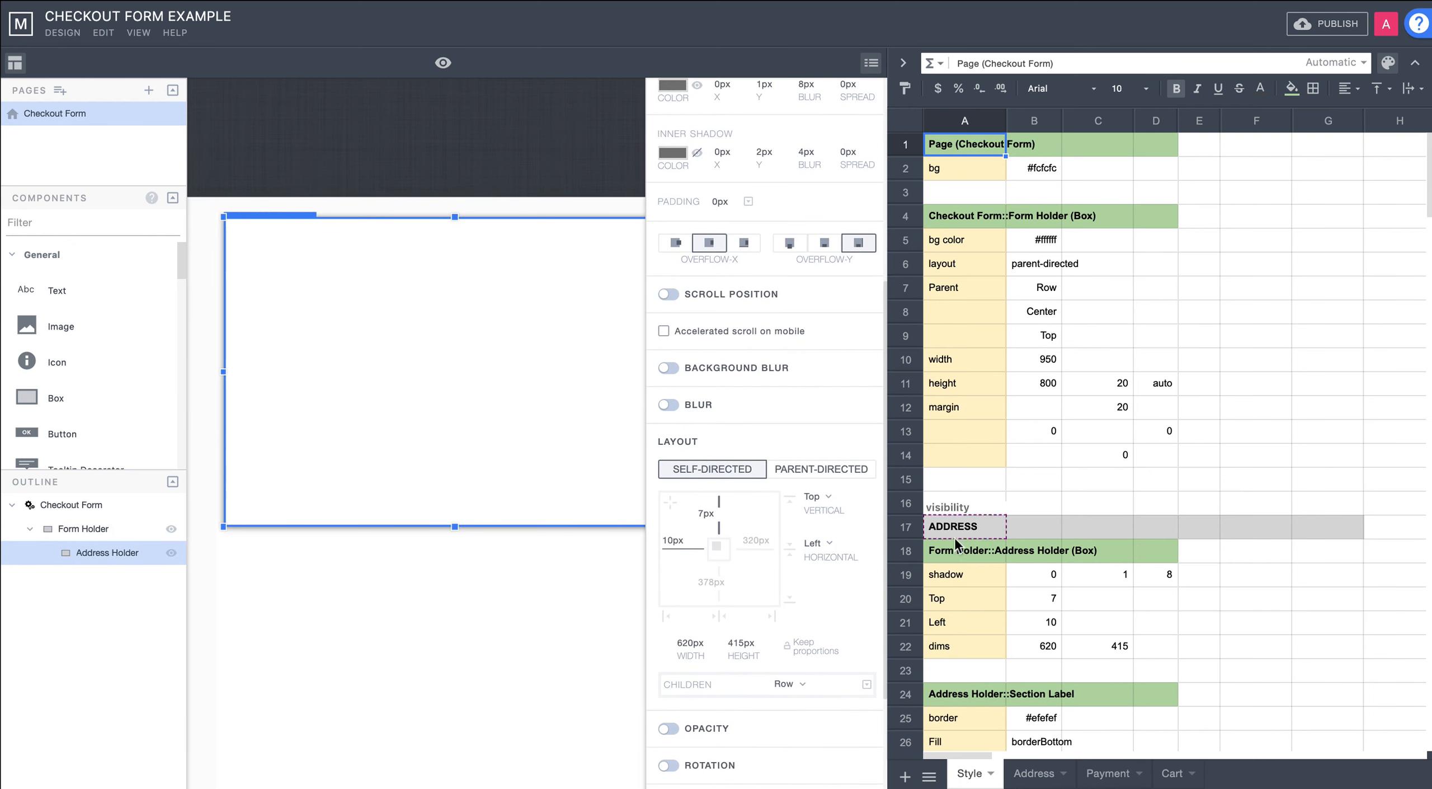
# Nest a Text component inside Address Holder and rename it Section Label
pyautogui.scroll(-5, 972, 547)
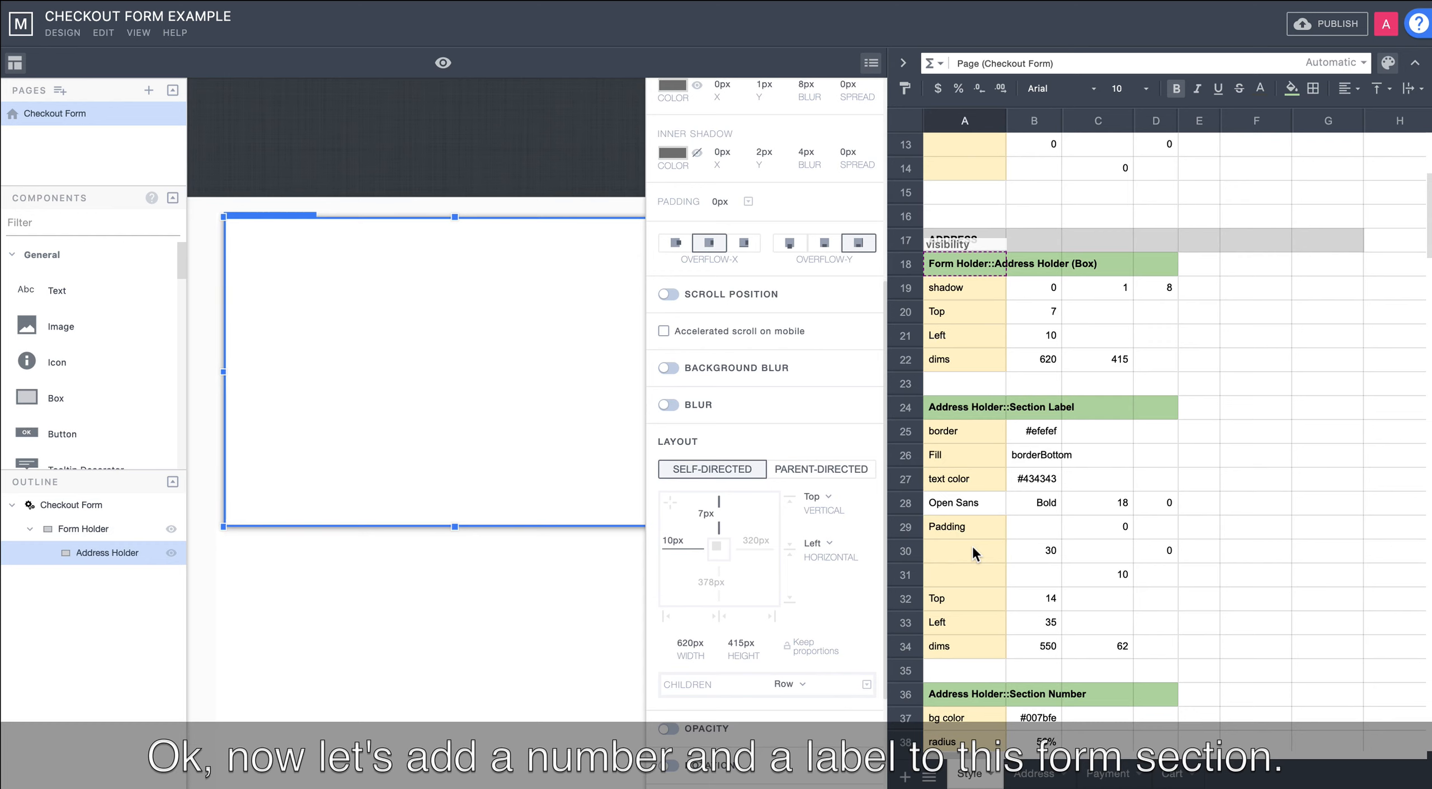
pyautogui.scroll(-2, 972, 550)
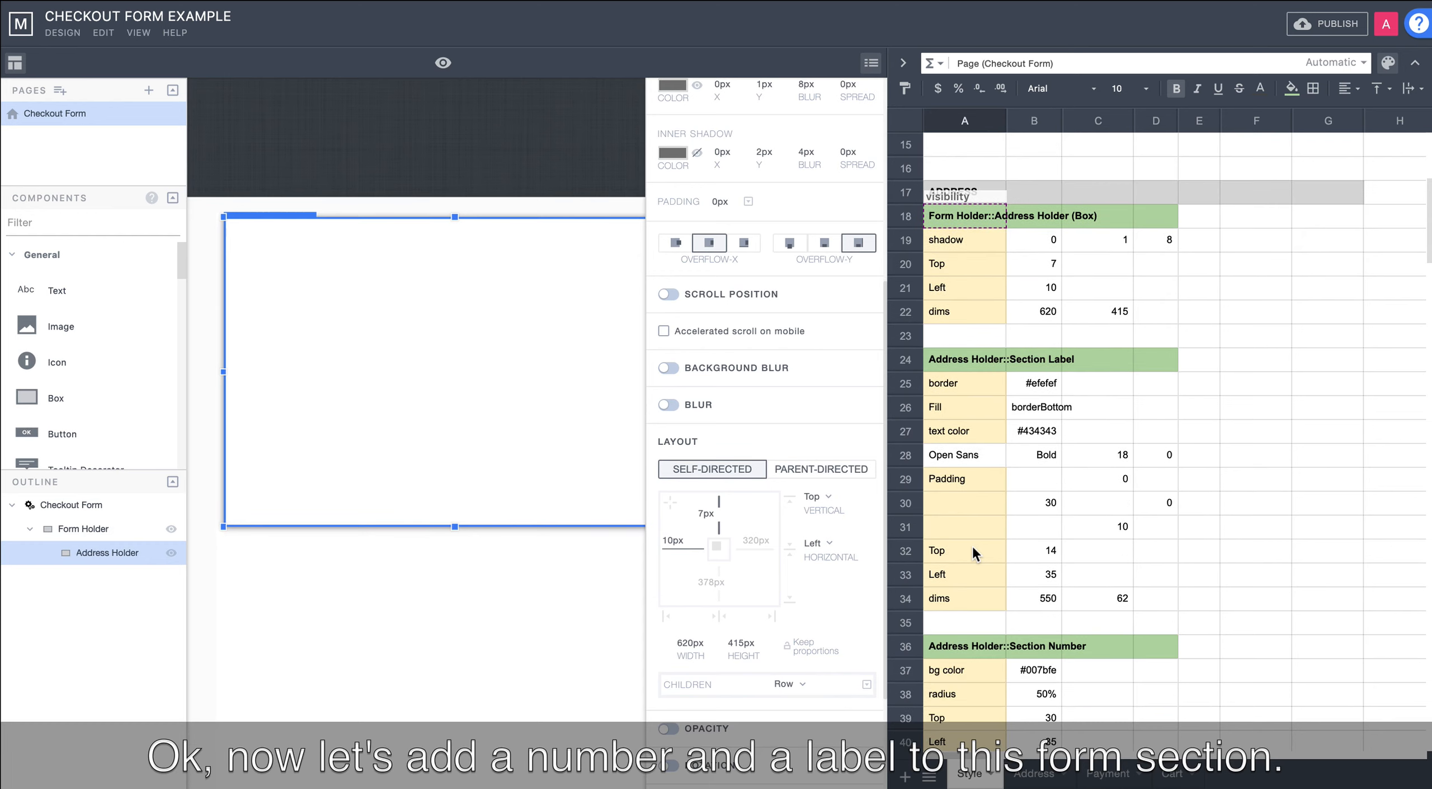
pyautogui.moveTo(59, 300); pyautogui.dragTo(356, 273)
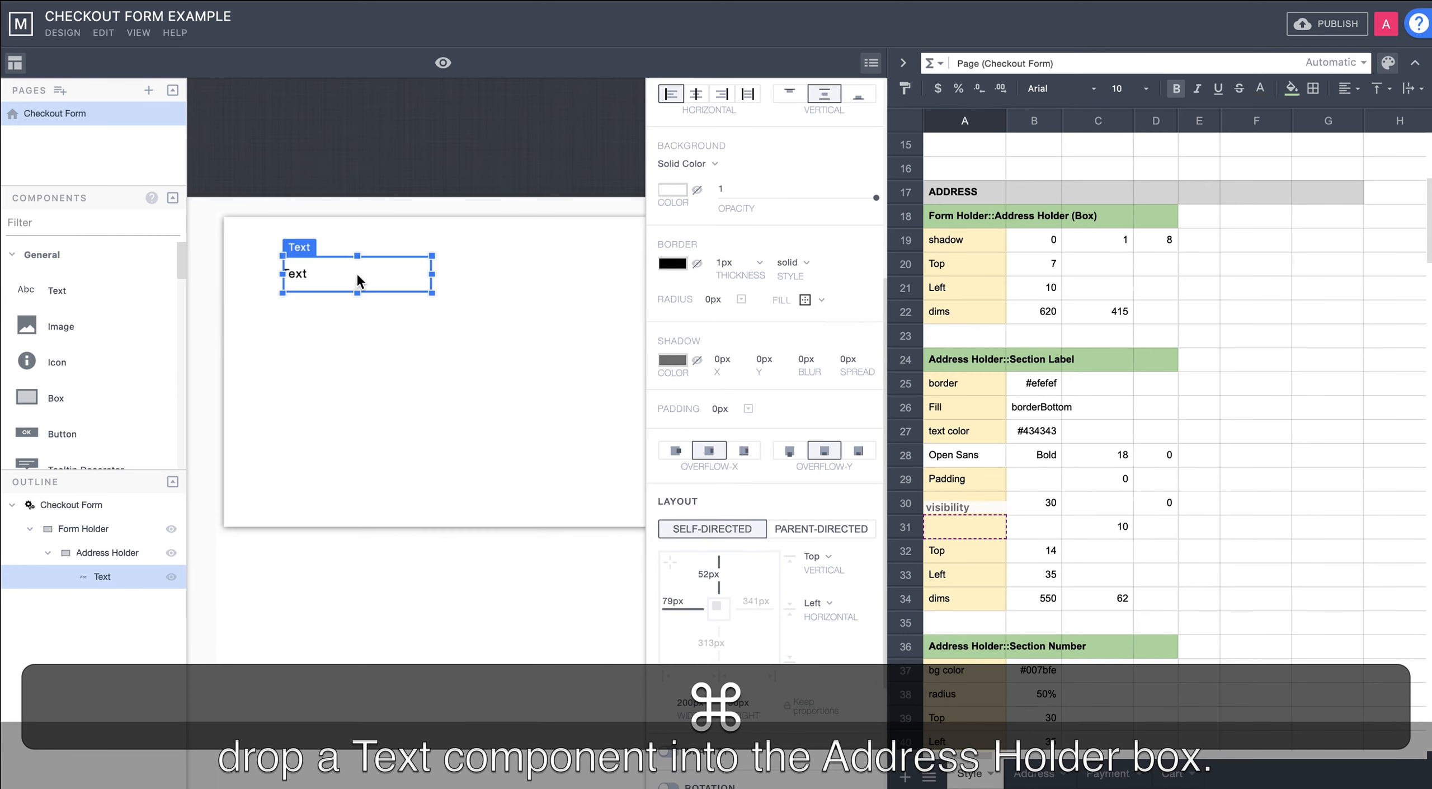
pyautogui.doubleClick(131, 577)
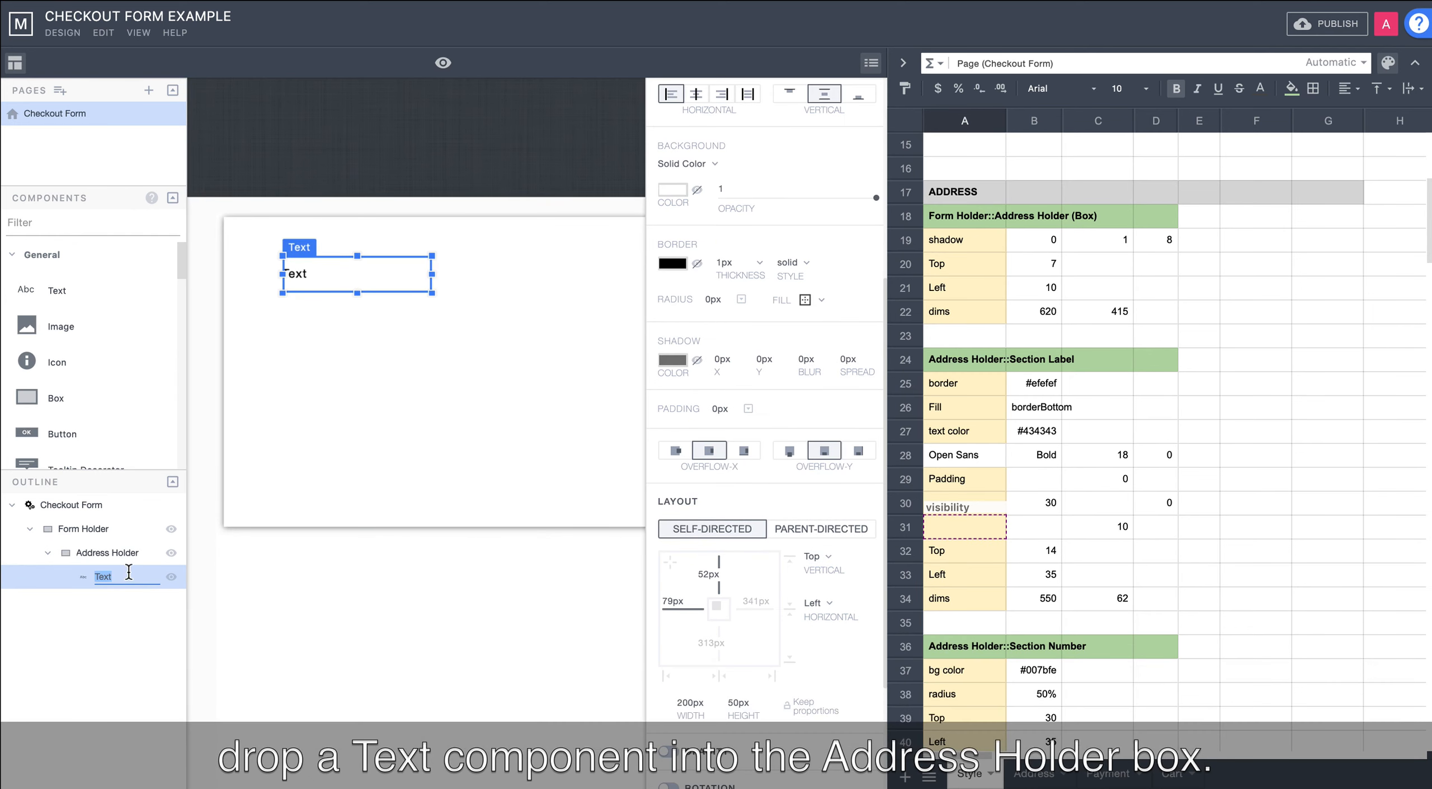
pyautogui.write('Se')
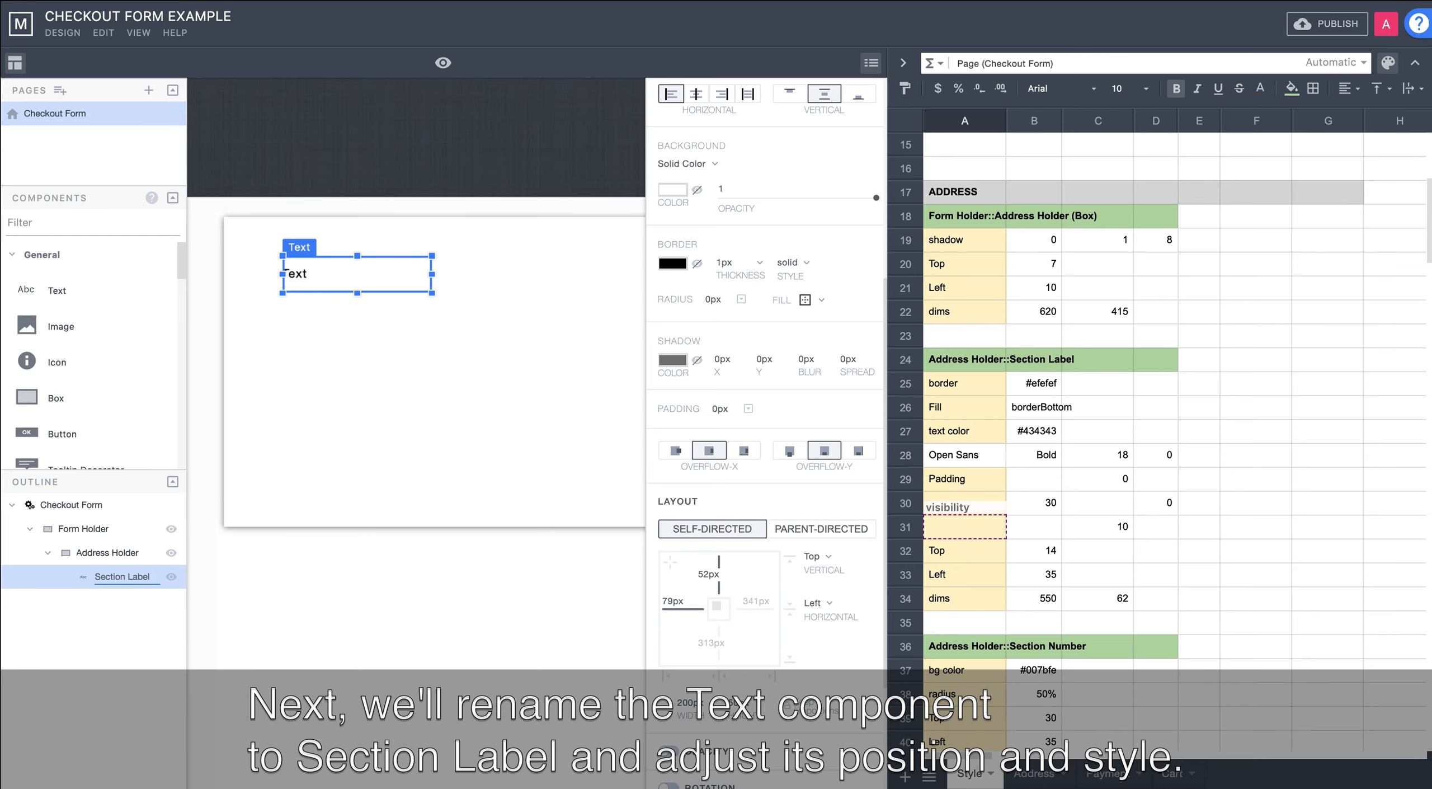
pyautogui.write('ction Label')
# Give the Section Label a #efefef bottom border and set its text to "Billing address"
pyautogui.click(697, 263)
pyautogui.click(672, 263)
pyautogui.write('#efefef')
pyautogui.click(413, 284)
pyautogui.write('Billing address')
# Format the Section Label's text as Bold, color #434343, size 18px, with 0 character spacing
pyautogui.click(869, 219)
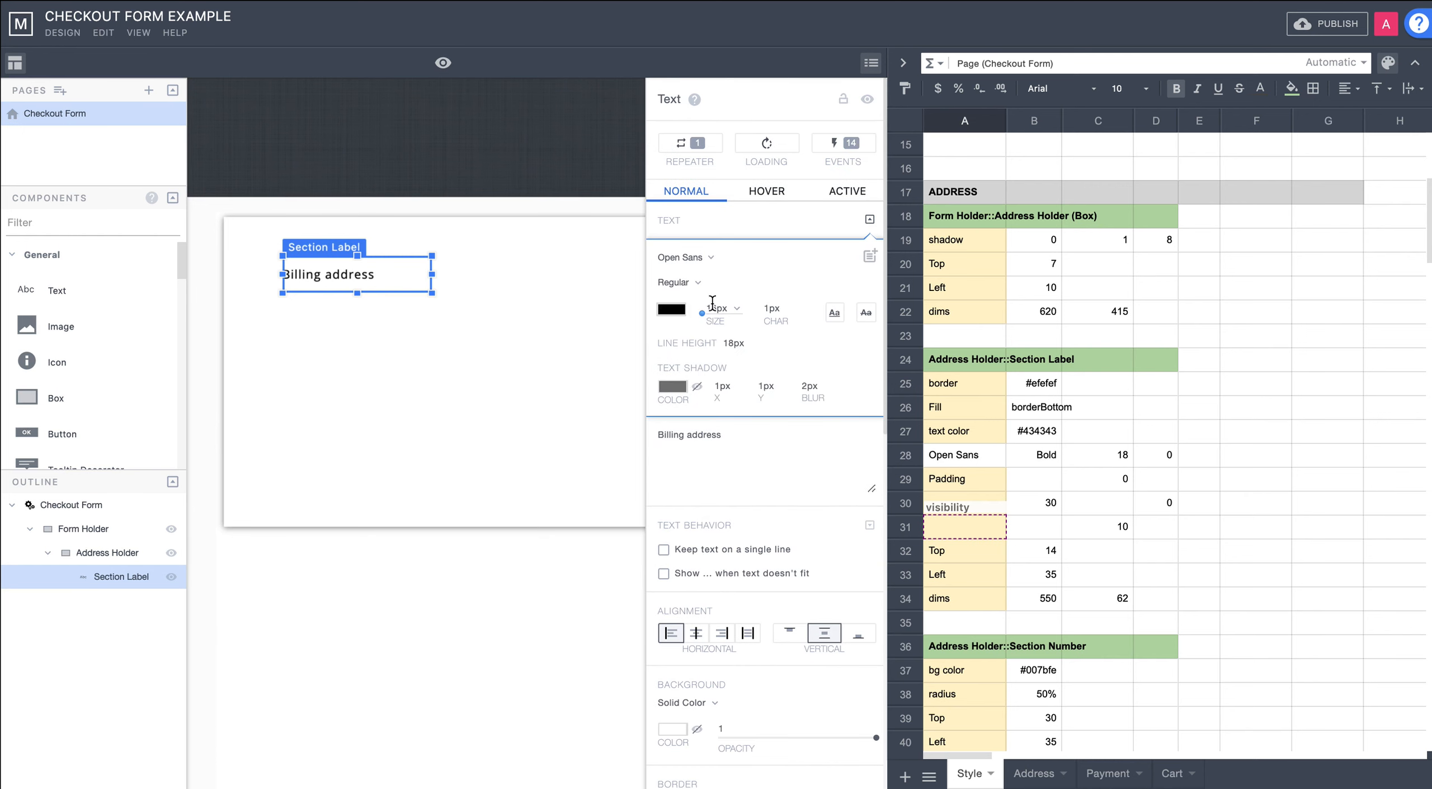
pyautogui.click(672, 283)
pyautogui.click(672, 309)
pyautogui.write('#434343')
pyautogui.click(716, 308)
pyautogui.write('18')
pyautogui.click(772, 308)
pyautogui.write('0')
# Place the Section Label 14px from the top and 35px from the left, sized 550px by 62px
pyautogui.scroll(-9, 767, 345)
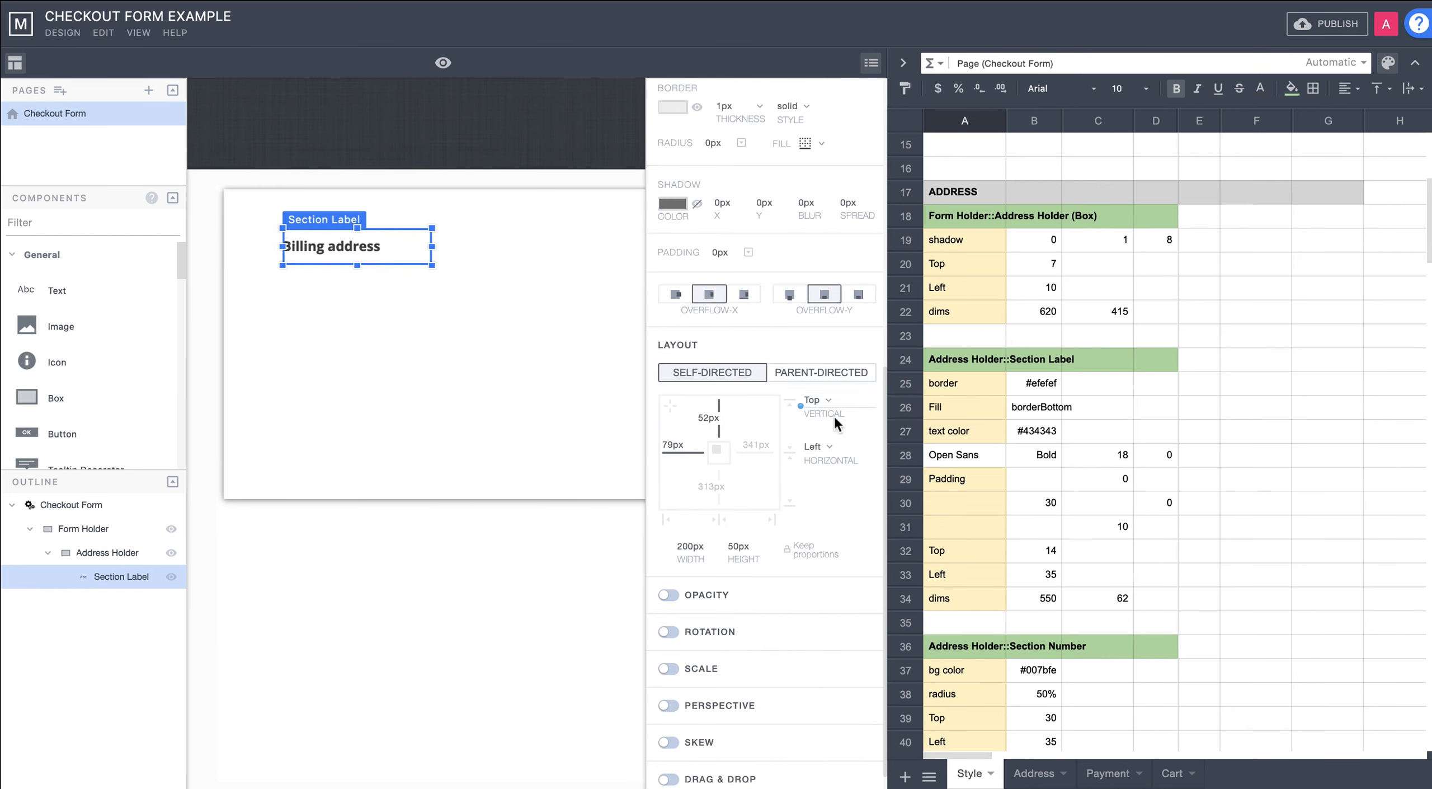
pyautogui.click(708, 417)
pyautogui.write('14')
pyautogui.click(671, 445)
pyautogui.write('35')
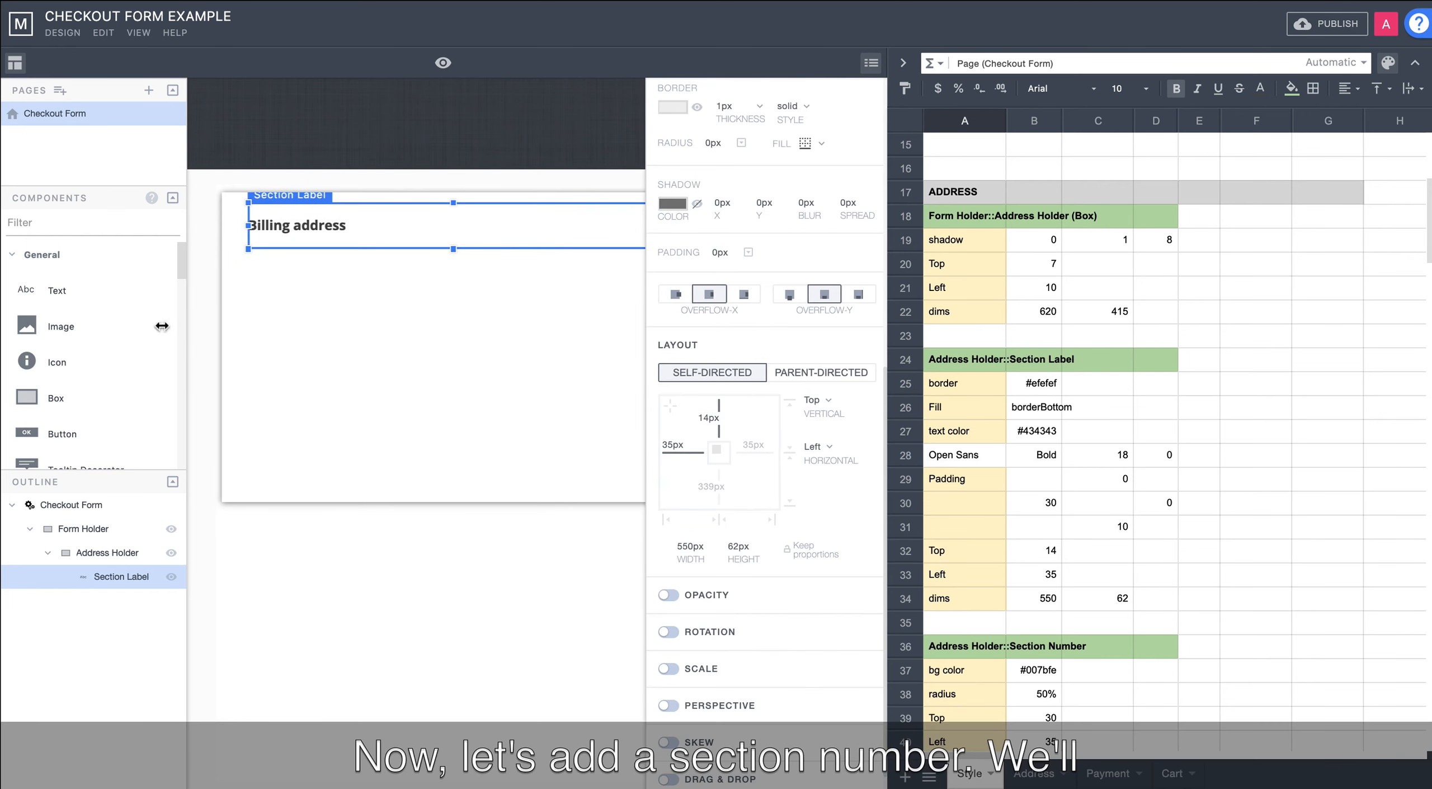
# Nest a new box inside Address Holder and rename it Section Number
pyautogui.moveTo(77, 400); pyautogui.dragTo(318, 284)
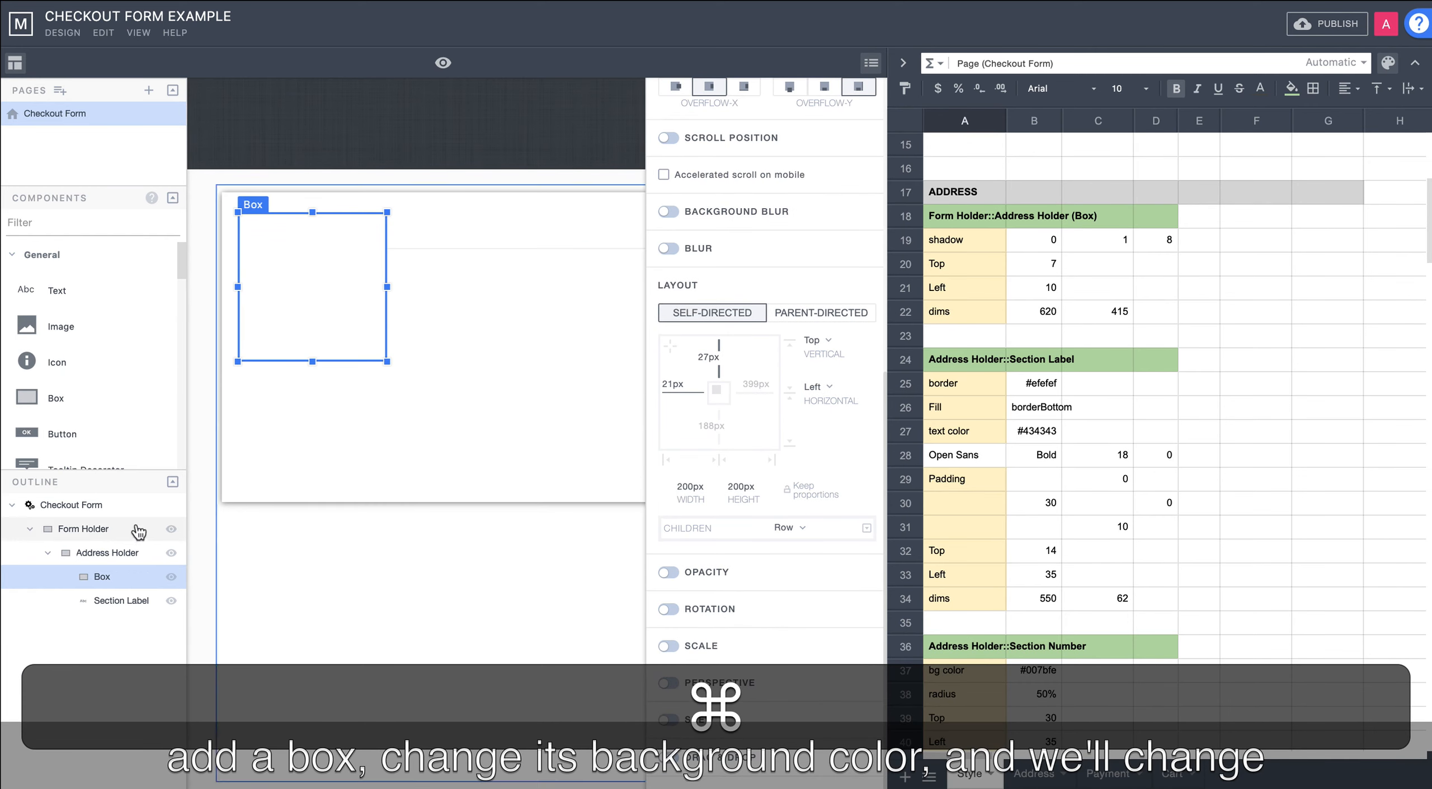
pyautogui.doubleClick(126, 577)
pyautogui.write('Sect')
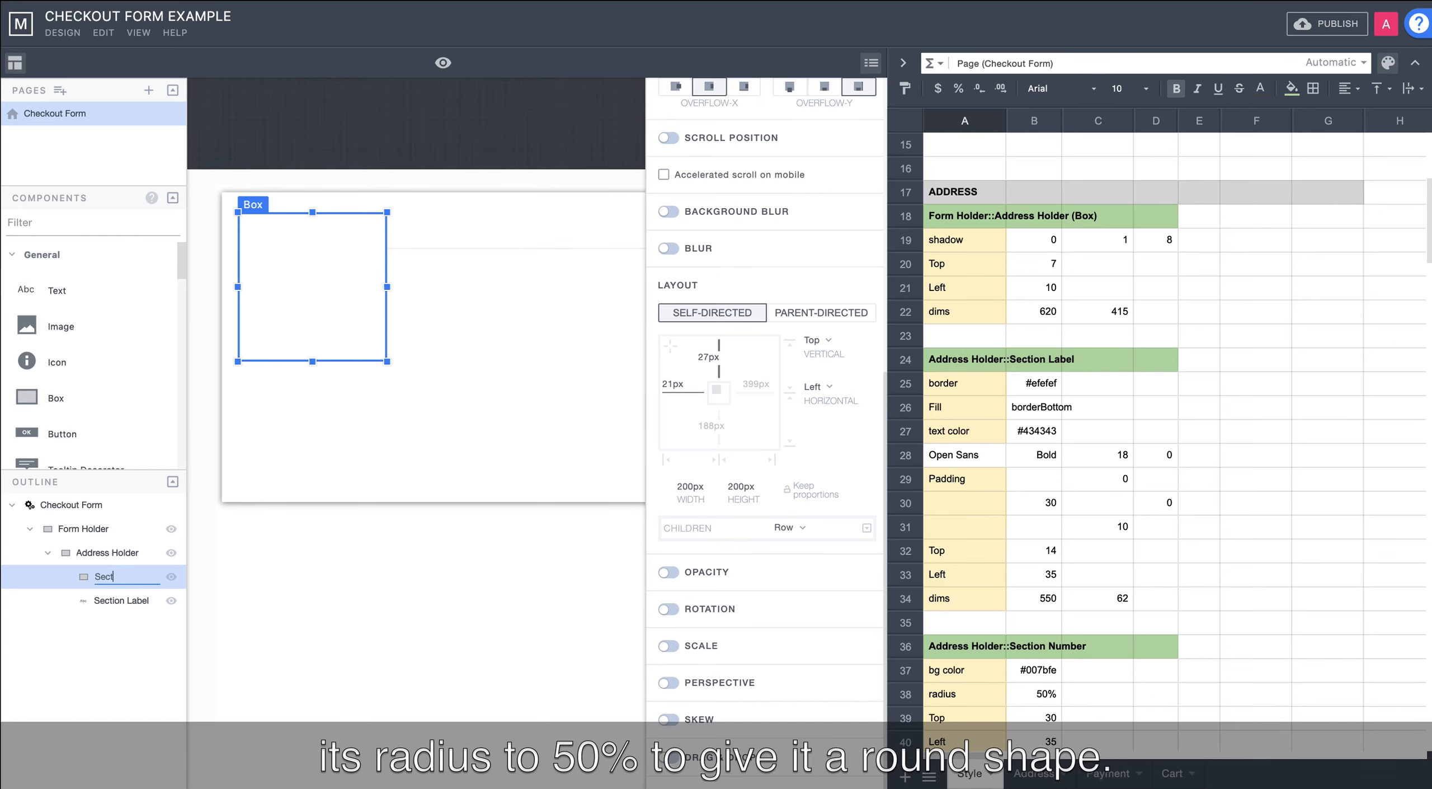
pyautogui.write('ion Number')
# Give the Section Number box a #007bfe background and a 50% corner radius
pyautogui.scroll(10, 681, 320)
pyautogui.click(672, 239)
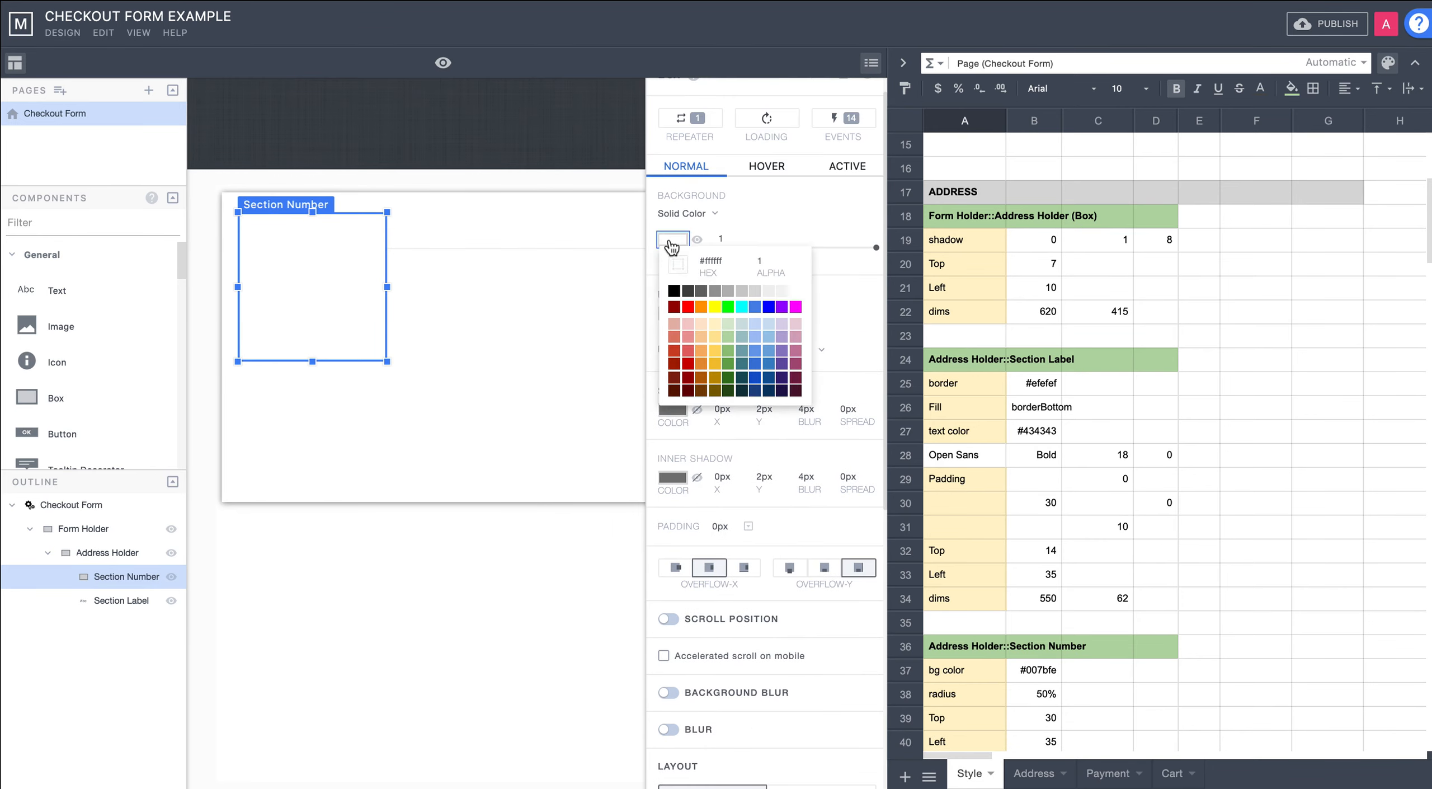
pyautogui.click(1049, 670)
pyautogui.scroll(-3, 1080, 677)
pyautogui.click(722, 348)
pyautogui.write('50%')
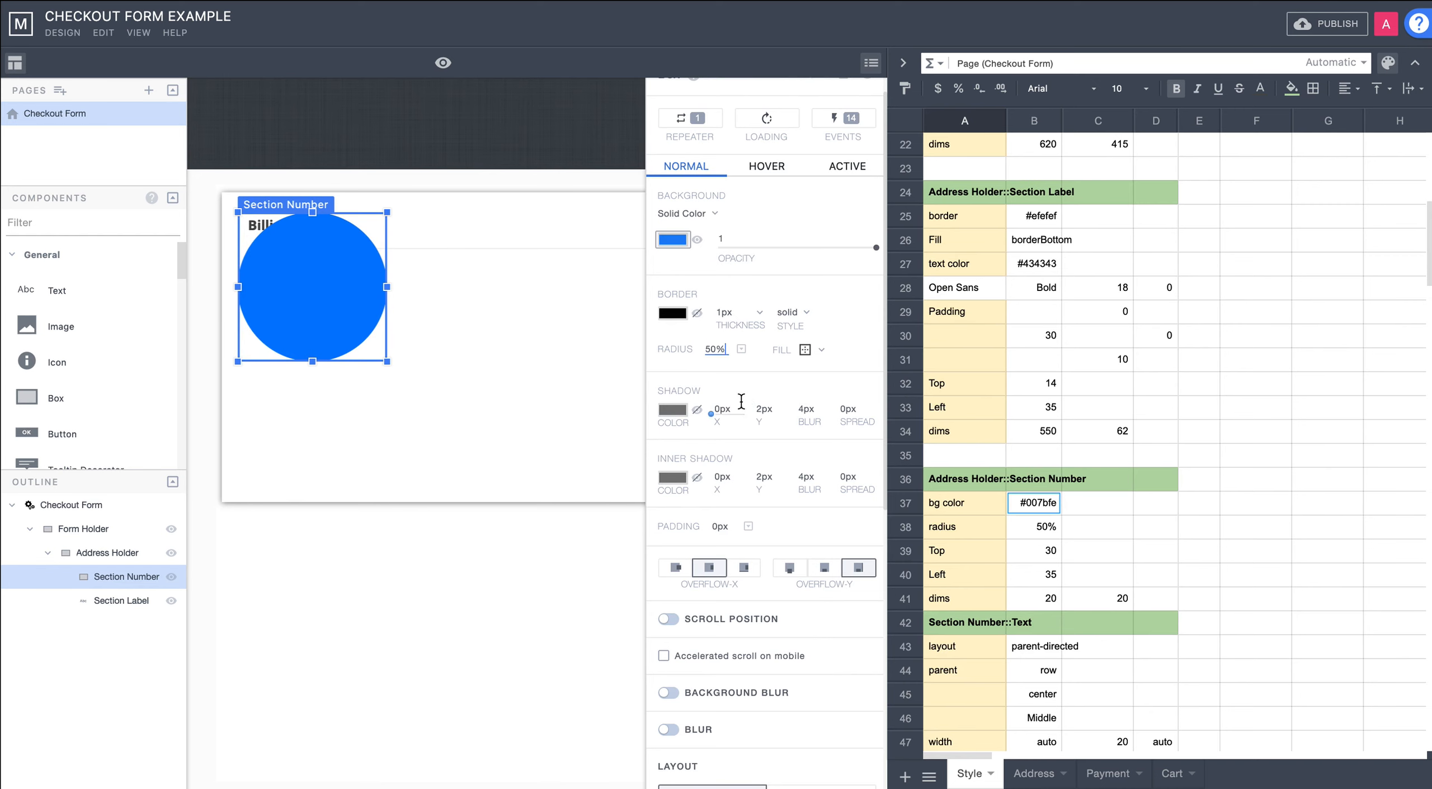
# Position the Section Number box 30px from the top and 35px from the left
pyautogui.scroll(-5, 741, 403)
pyautogui.click(713, 597)
pyautogui.write('30')
pyautogui.click(671, 623)
pyautogui.write('35')
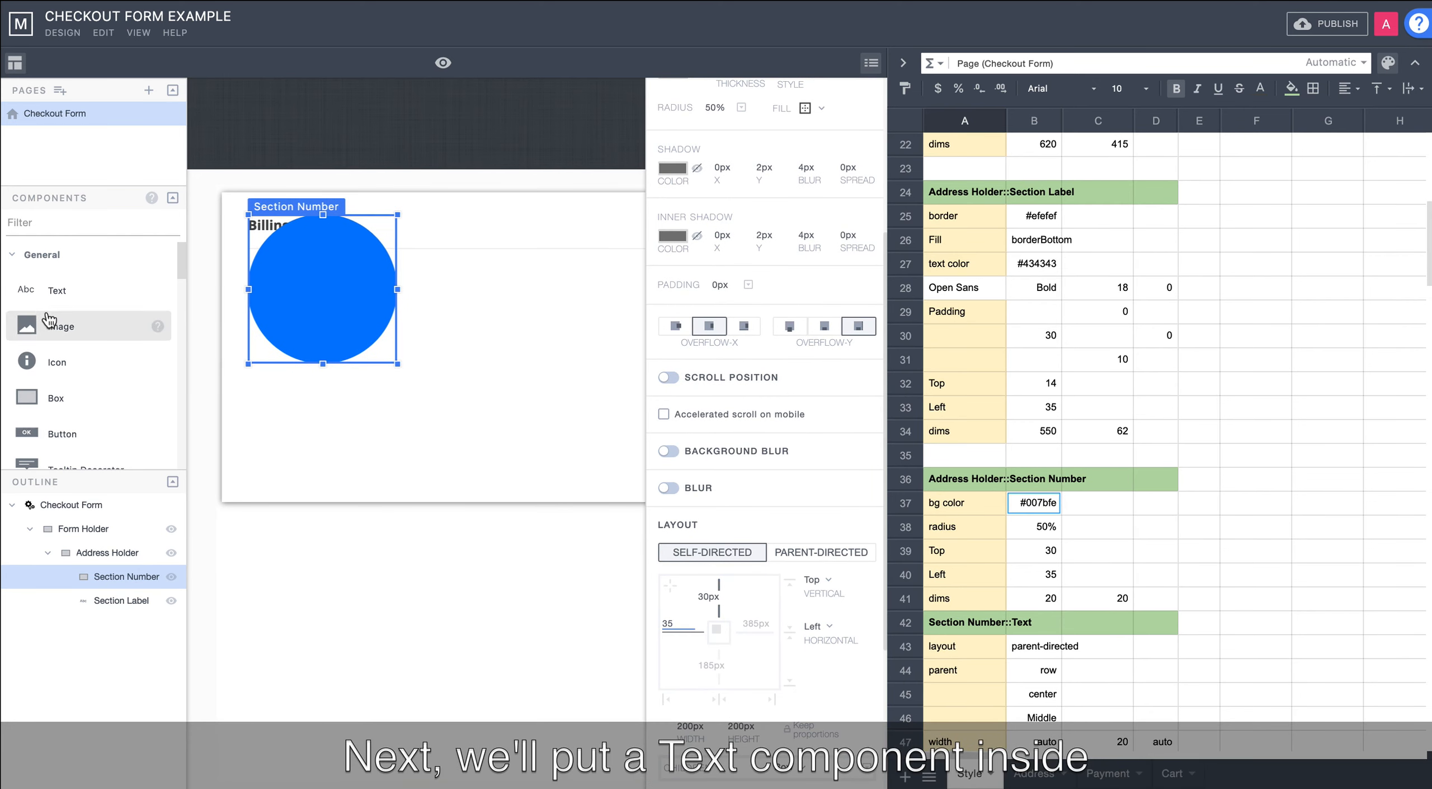
# Nest a Text component inside Section Number with a parent-directed row layout, centered and middle-aligned, with automatic width and height
pyautogui.moveTo(56, 290); pyautogui.dragTo(329, 298)
pyautogui.scroll(-3, 980, 520)
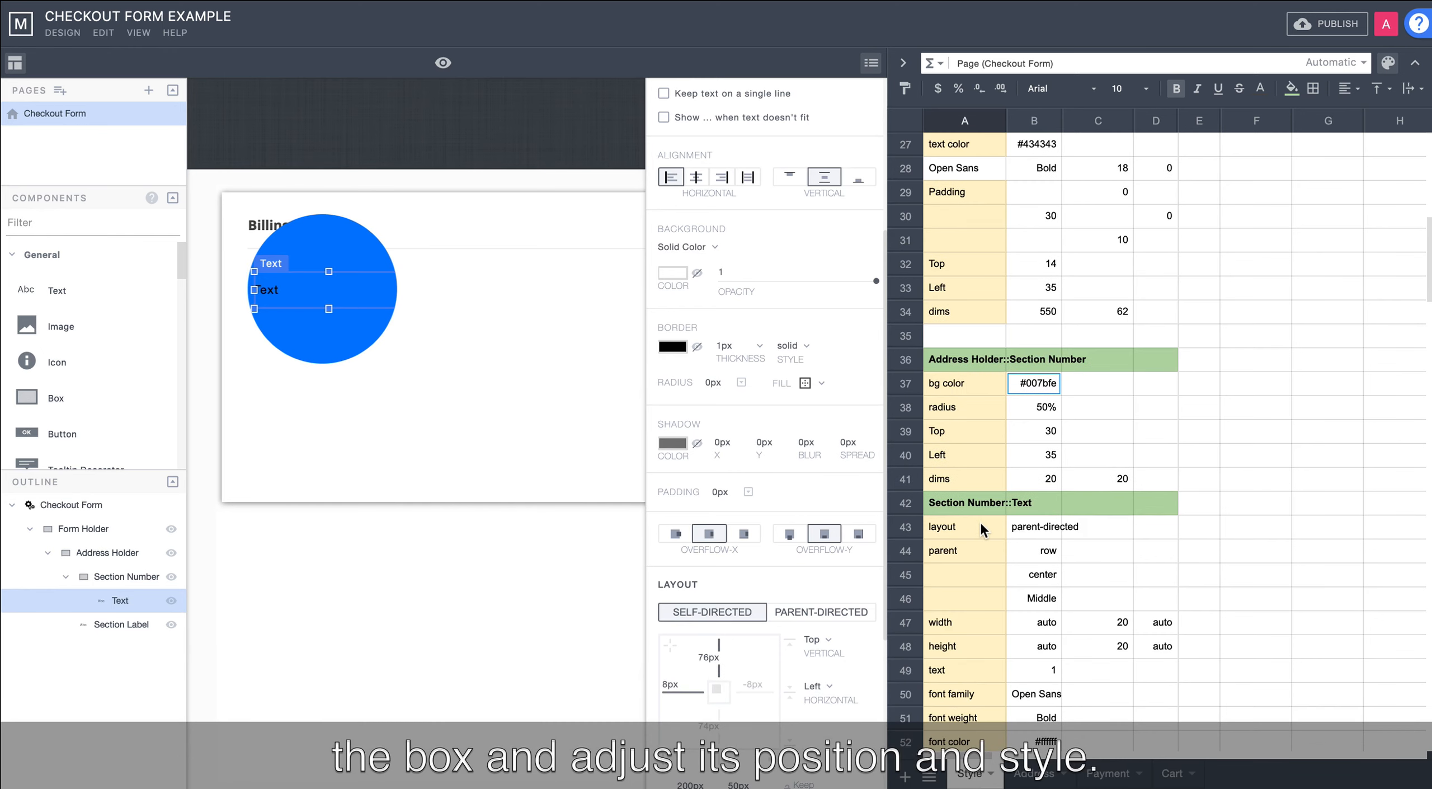
pyautogui.scroll(-1, 980, 520)
pyautogui.click(821, 612)
pyautogui.scroll(-4, 767, 595)
pyautogui.click(676, 610)
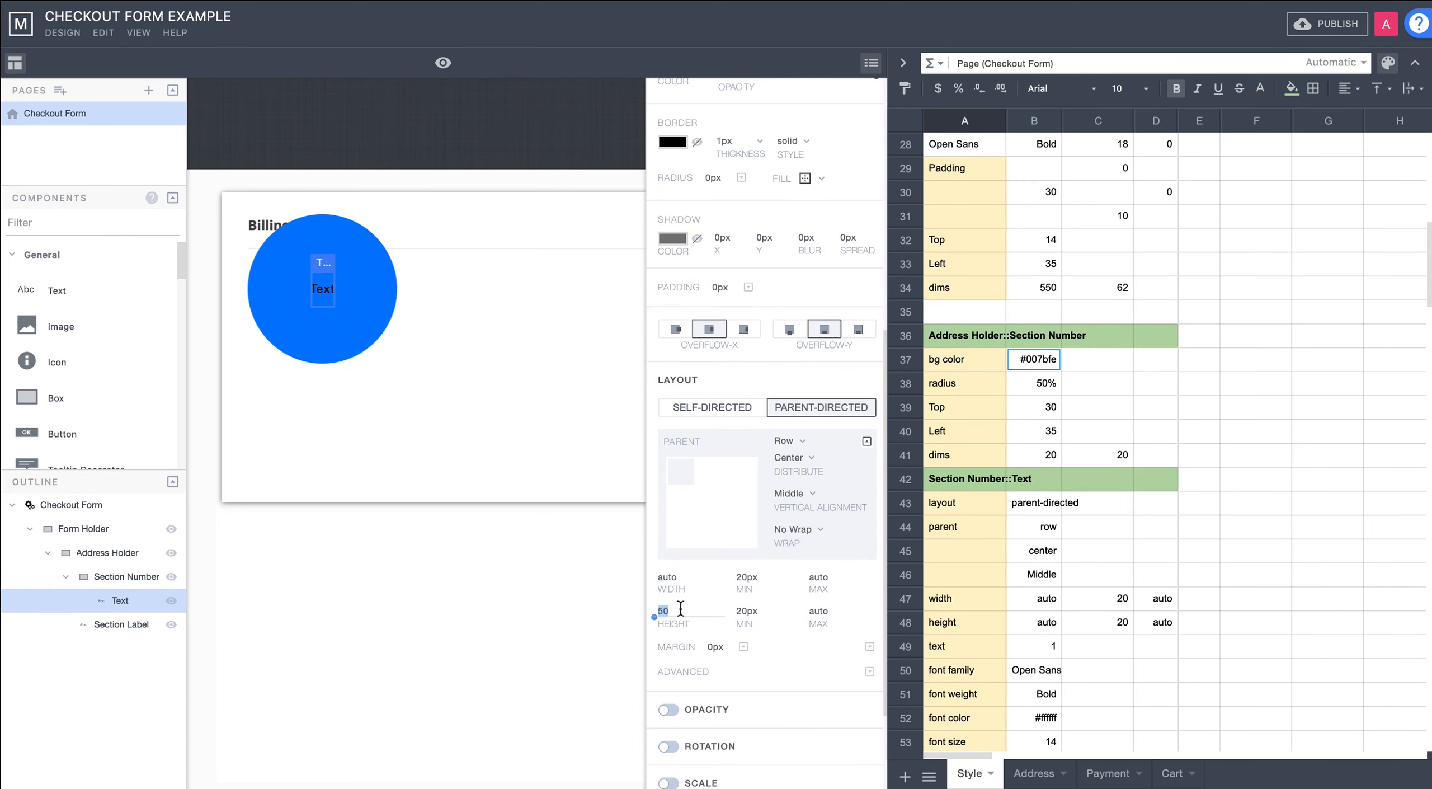
pyautogui.write('auto')
# Set the nested text to "1" and format it as Bold, white, 14px, with 0 character spacing
pyautogui.scroll(6, 781, 483)
pyautogui.doubleClick(665, 227)
pyautogui.write('1')
pyautogui.click(870, 189)
pyautogui.click(673, 252)
pyautogui.click(671, 278)
pyautogui.scroll(-1, 974, 466)
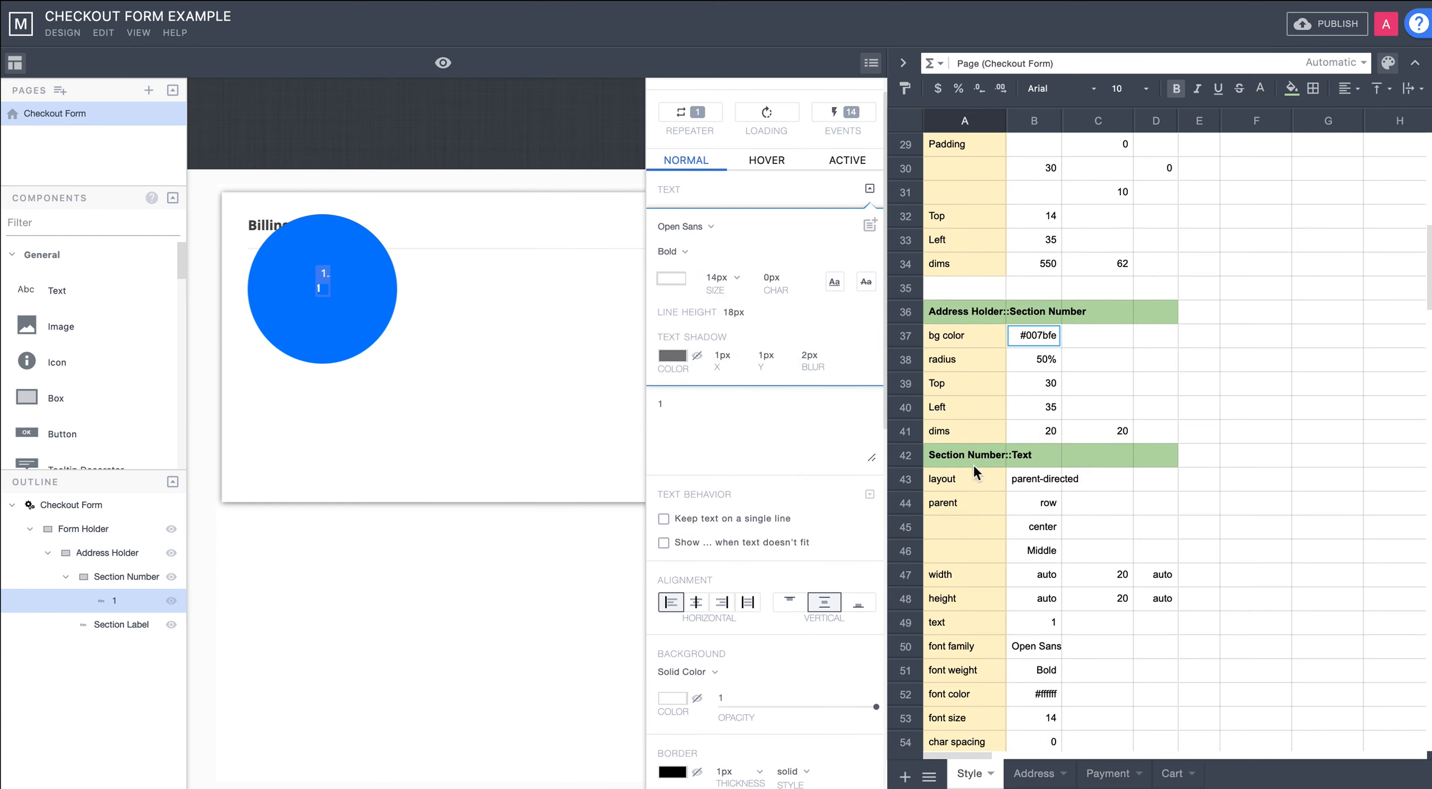
# Resize the Section Number circle to 20px by 20px and pad the Section Label 30px on the left and 10px at the bottom
pyautogui.scroll(-2, 976, 473)
pyautogui.click(358, 321)
pyautogui.scroll(-10, 727, 531)
pyautogui.click(687, 576)
pyautogui.write('20')
pyautogui.click(330, 225)
pyautogui.scroll(5, 729, 505)
# Nest a new box inside Address Holder below the heading and rename it Name & Address
pyautogui.click(593, 479)
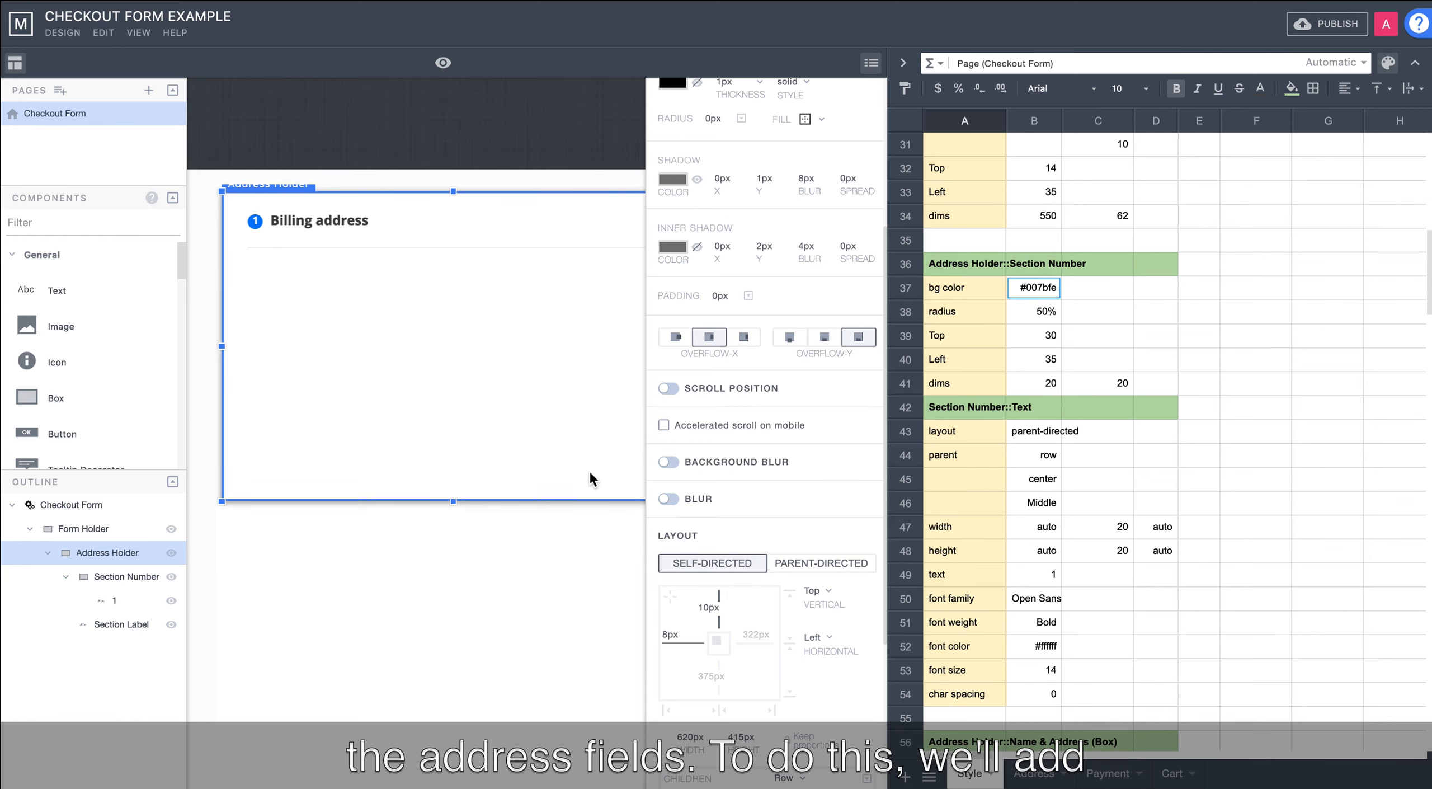
pyautogui.moveTo(56, 397); pyautogui.dragTo(332, 320)
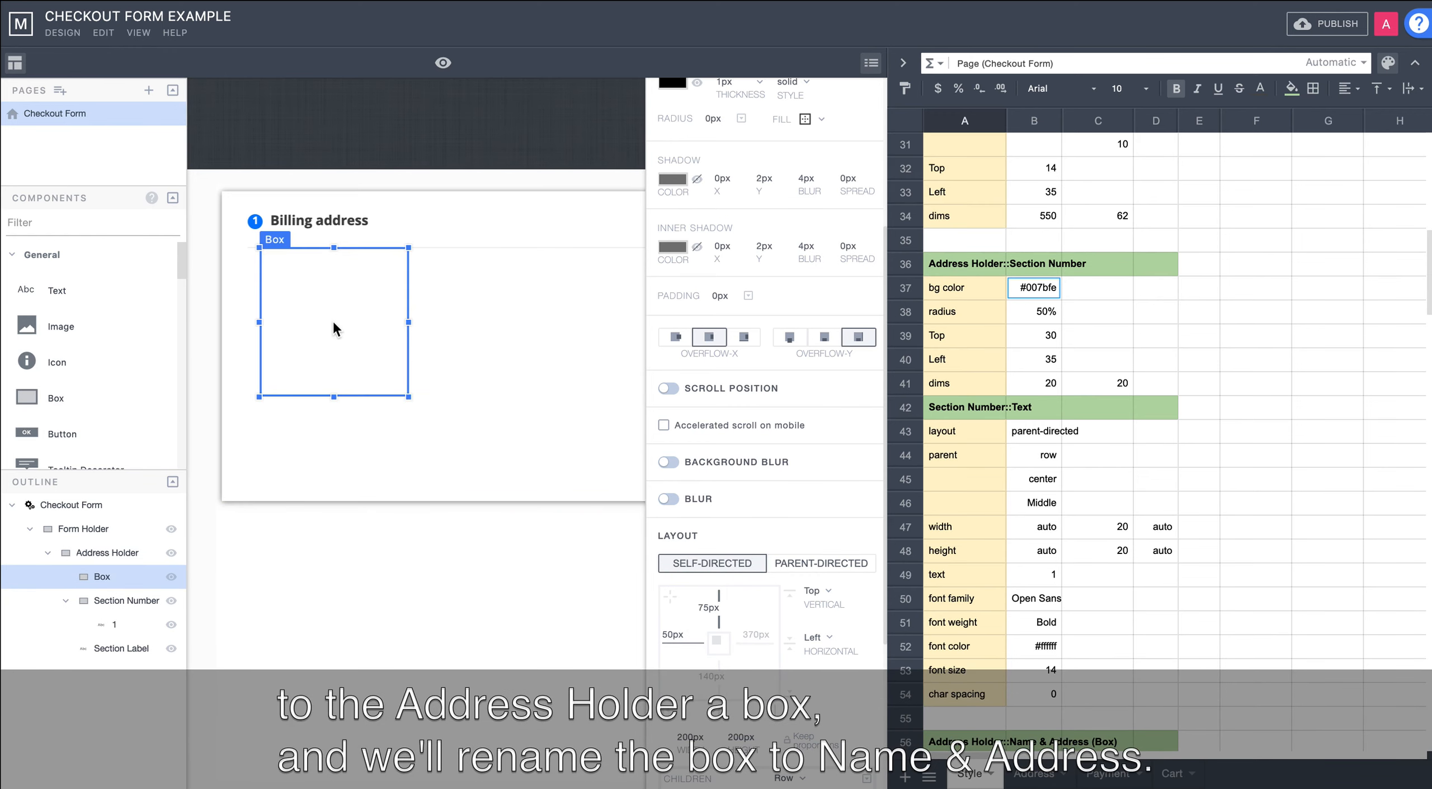
pyautogui.doubleClick(112, 577)
pyautogui.write('Name & Address')
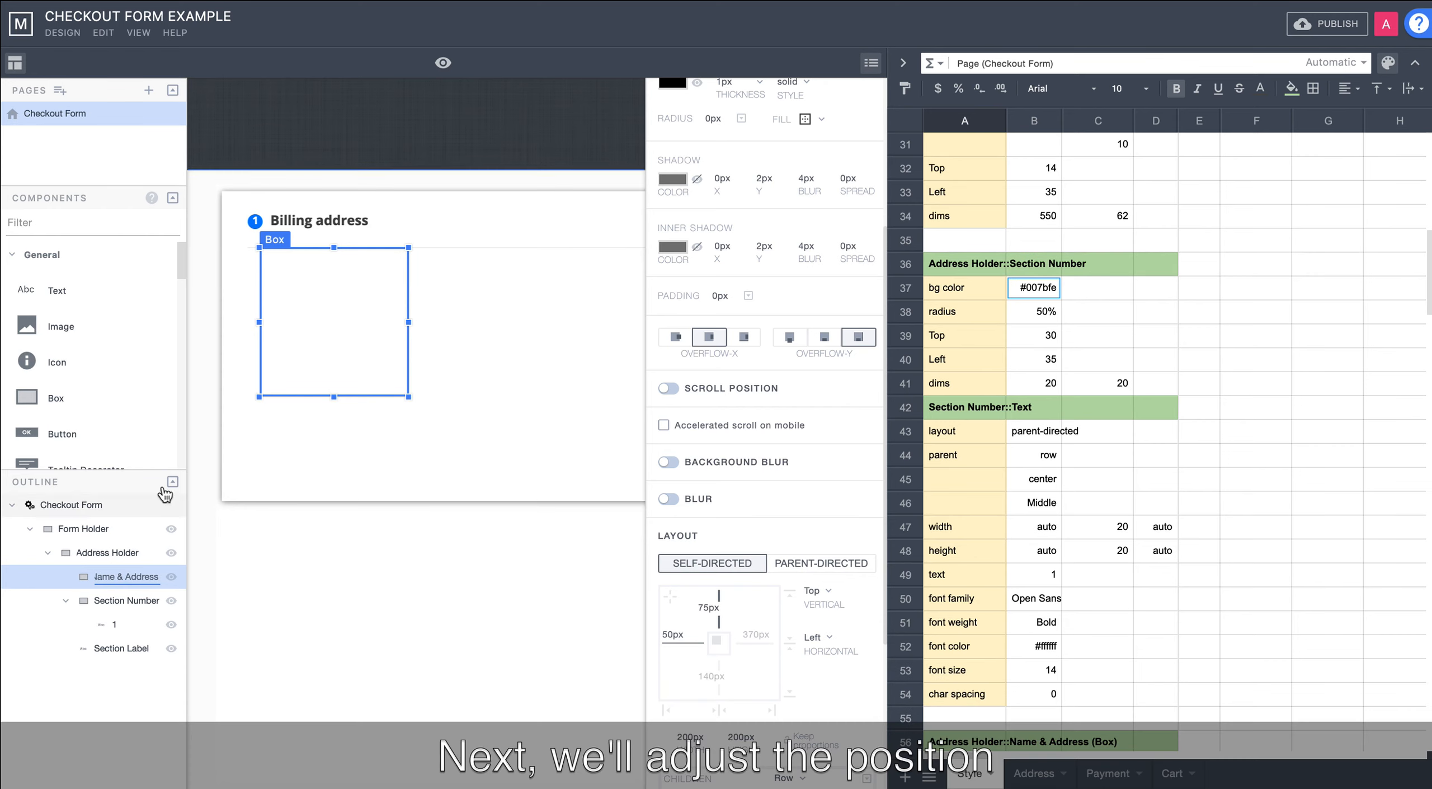
pyautogui.press('Return')
# Hide the Name & Address box's border and switch its vertical overflow to the middle option
pyautogui.scroll(-5, 1021, 511)
pyautogui.scroll(-2, 1021, 512)
pyautogui.scroll(3, 697, 288)
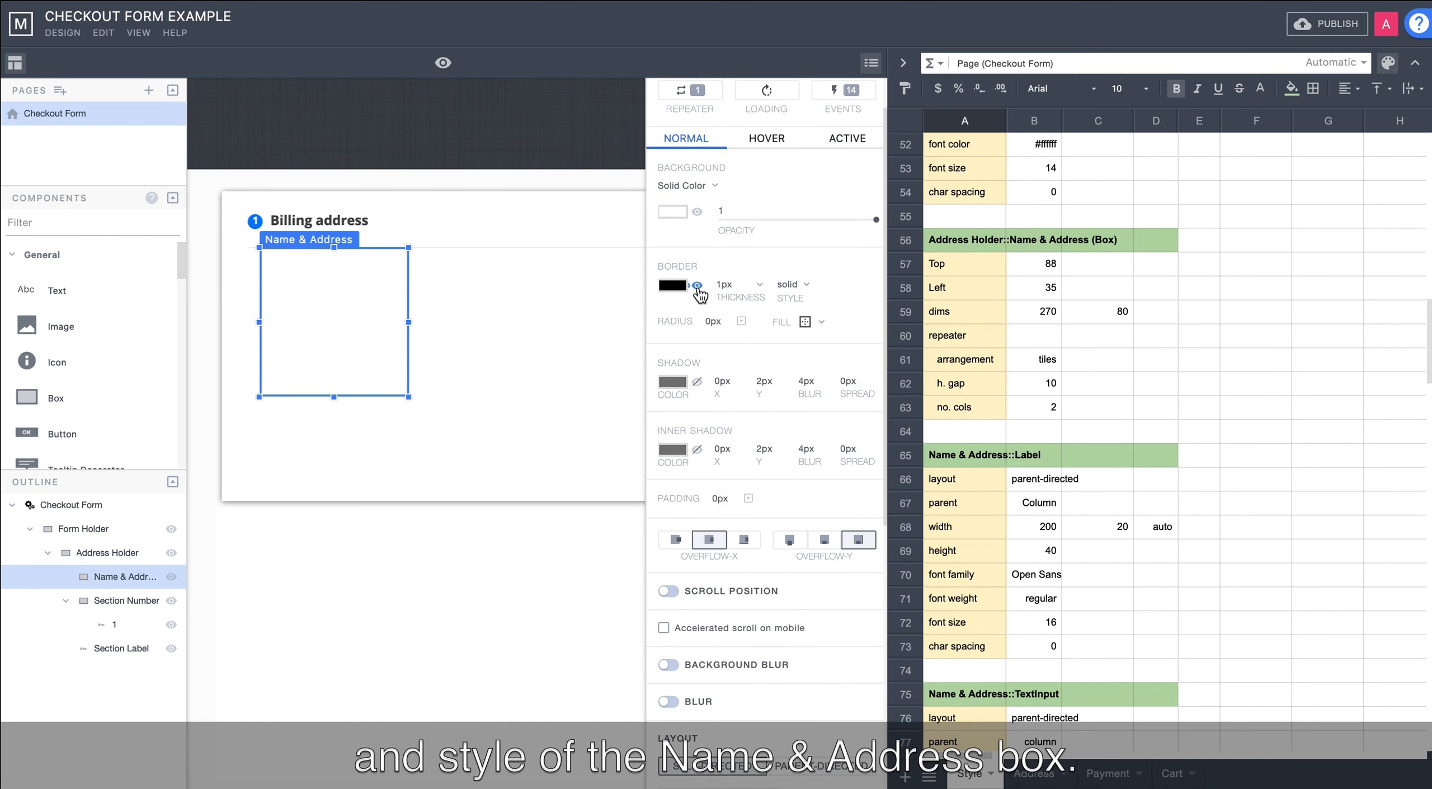
pyautogui.click(824, 543)
# Position the Name & Address box 88px from the top and 35px from the left, and size it 270px by 80px
pyautogui.scroll(-1, 825, 543)
pyautogui.click(708, 600)
pyautogui.write('88')
pyautogui.click(682, 628)
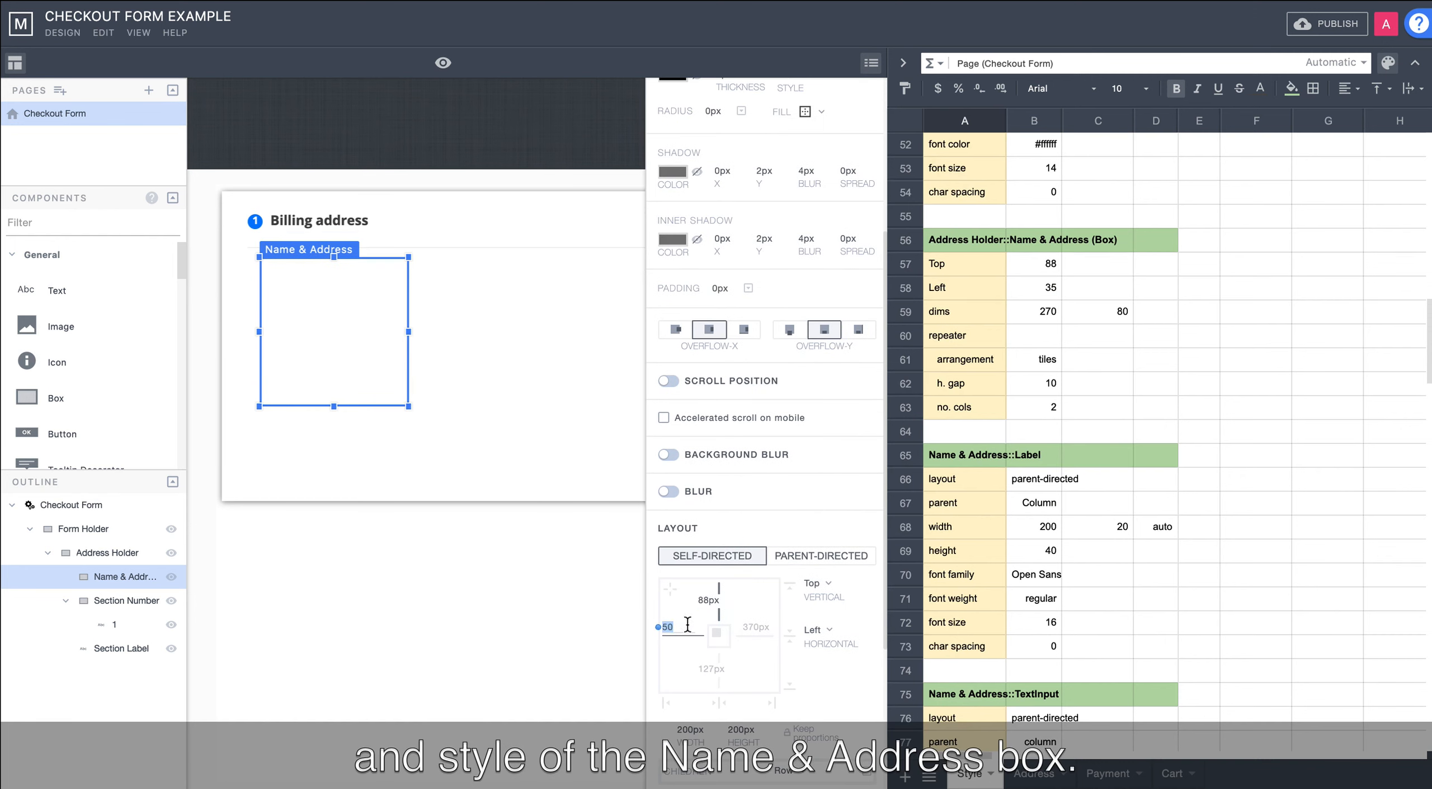
pyautogui.write('35')
pyautogui.scroll(-1, 697, 721)
pyautogui.click(689, 669)
pyautogui.write('270')
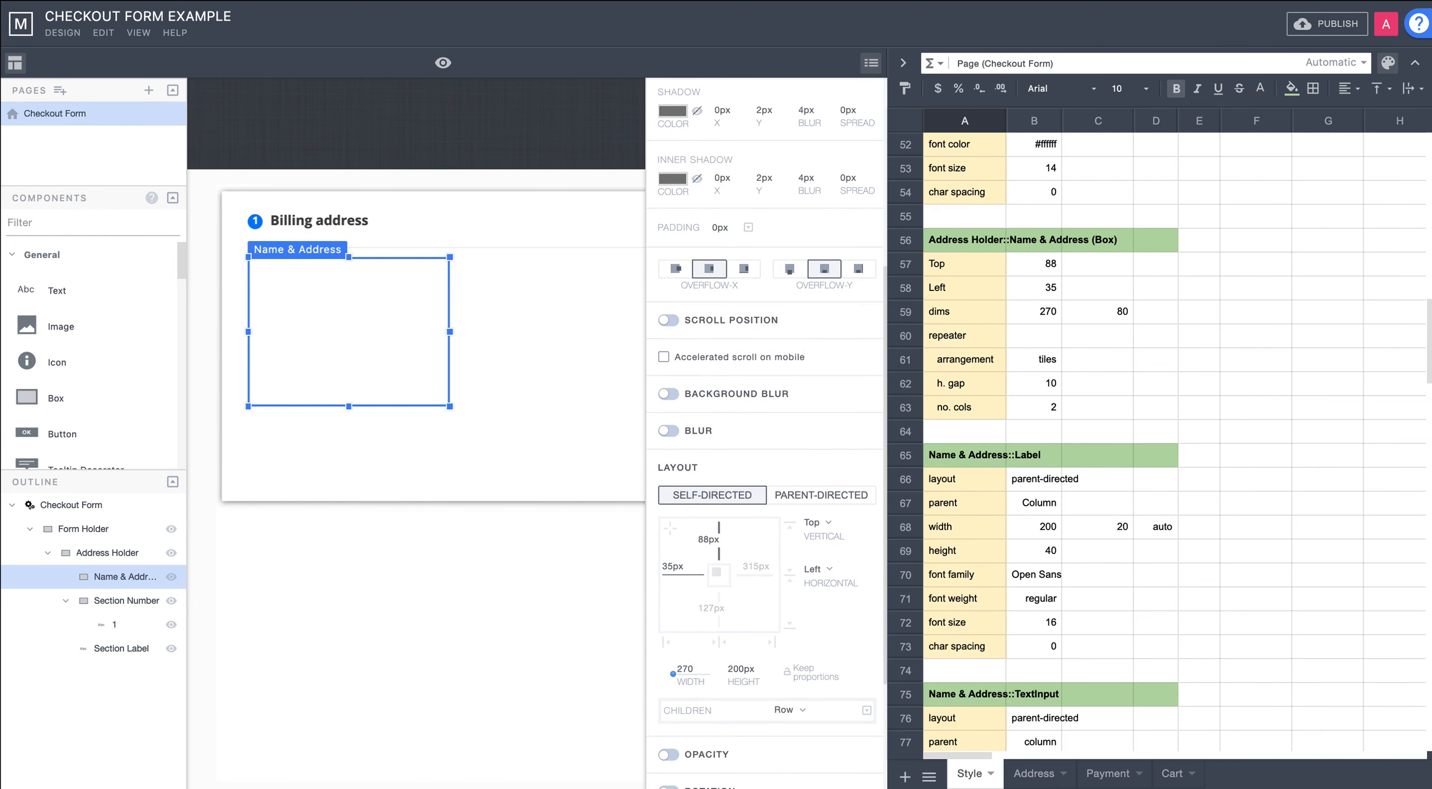
pyautogui.press('Tab')
pyautogui.write('80')
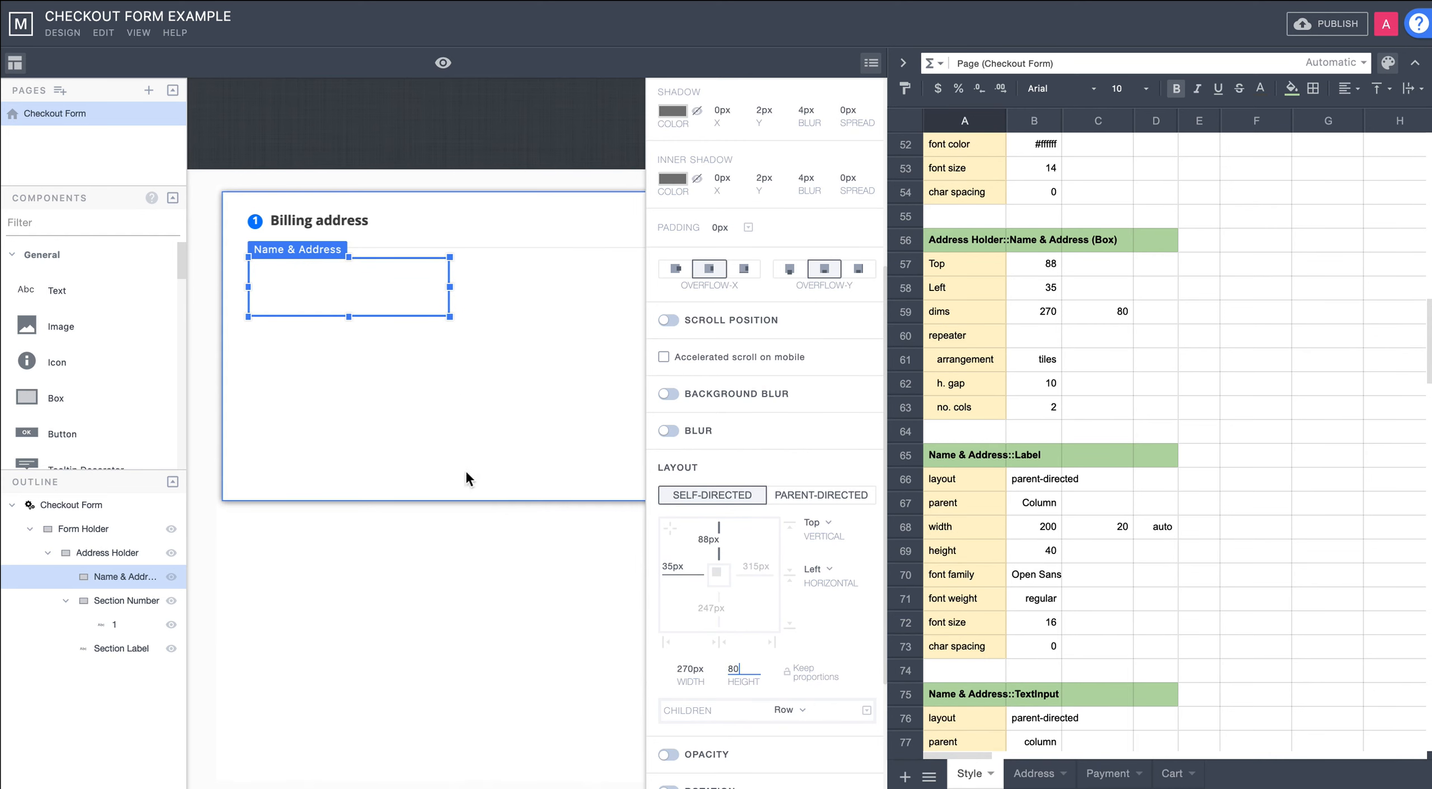
# Nest a Text component inside the Name & Address box and make its layout parent-directed with the parent direction set to Column
pyautogui.moveTo(80, 296); pyautogui.dragTo(293, 273)
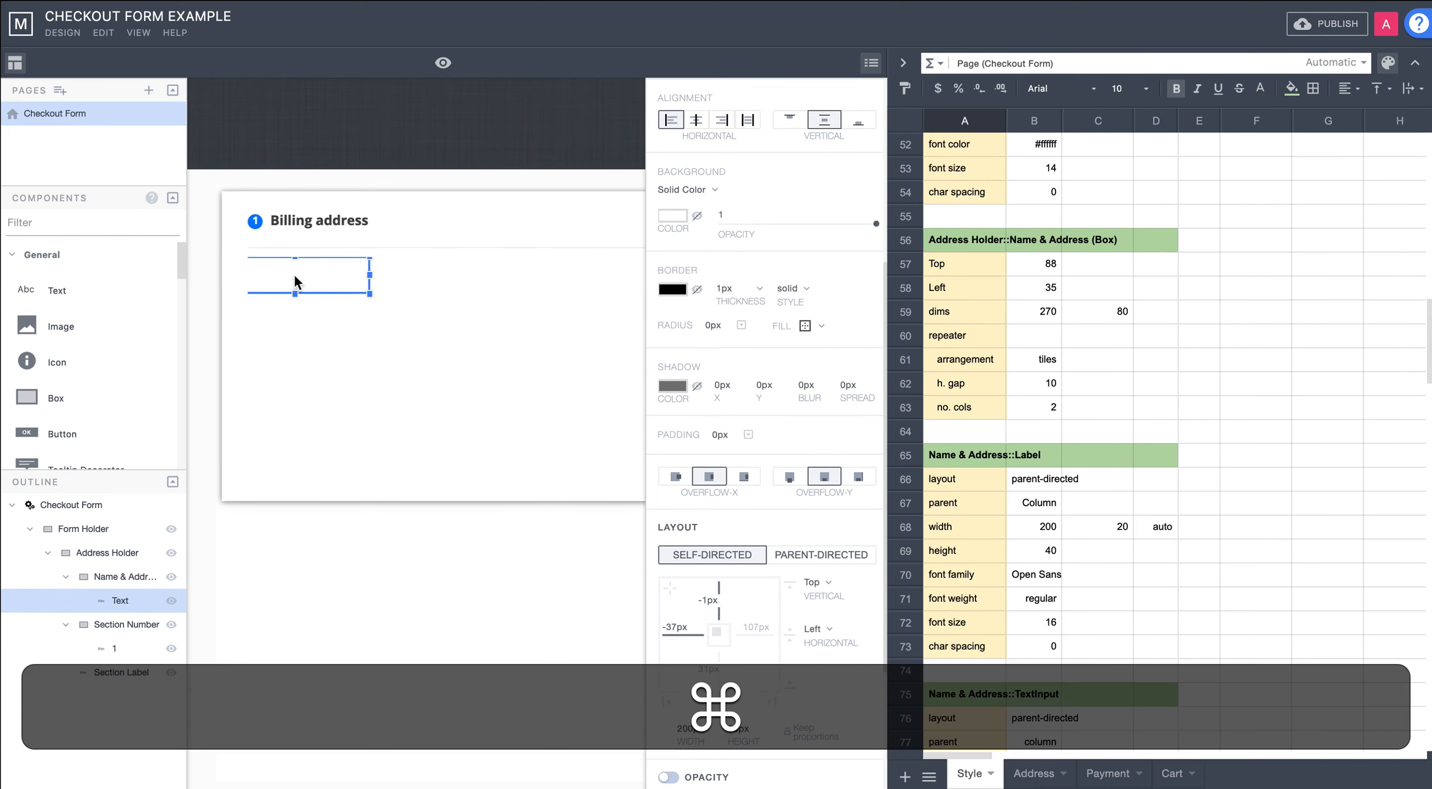
pyautogui.scroll(-5, 969, 539)
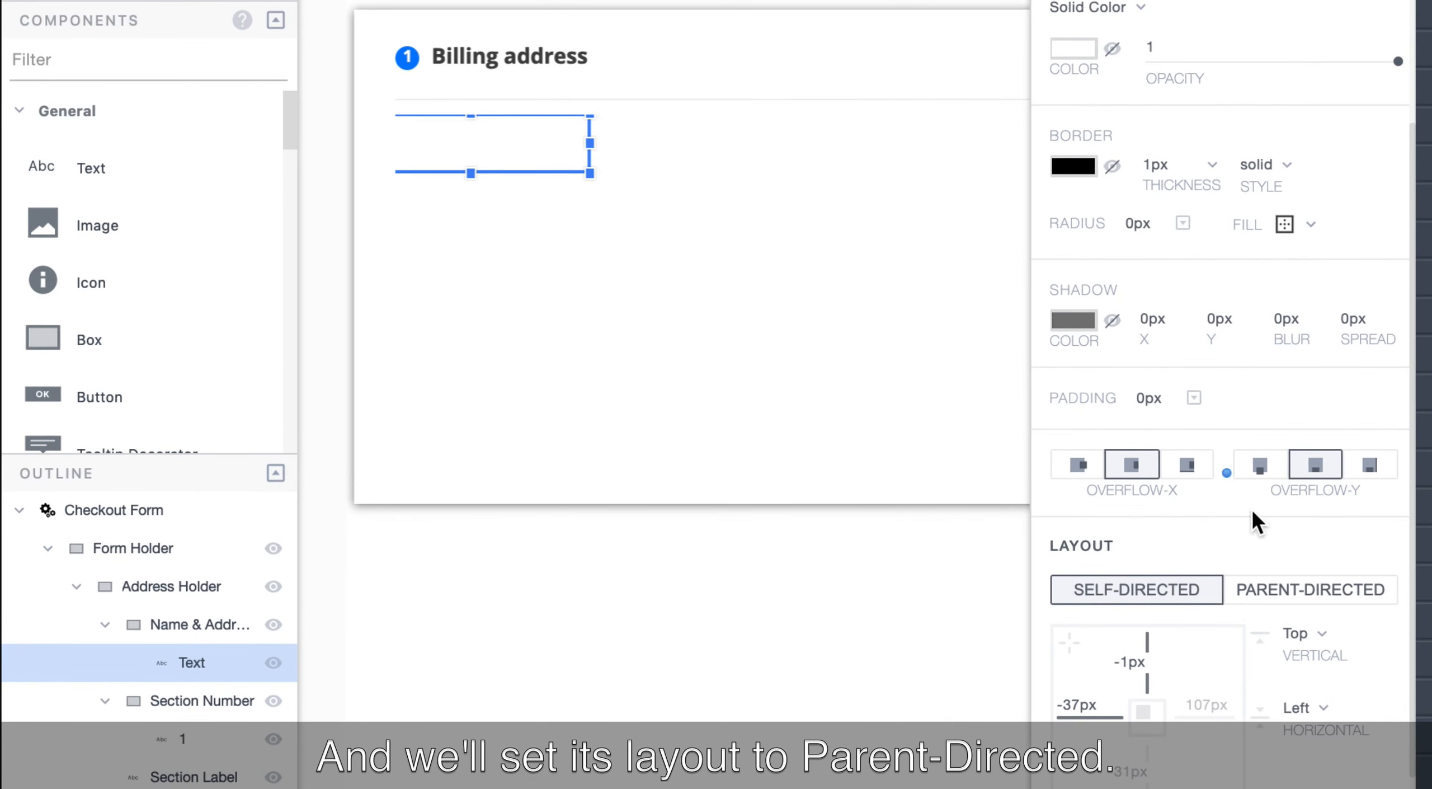
pyautogui.click(1265, 591)
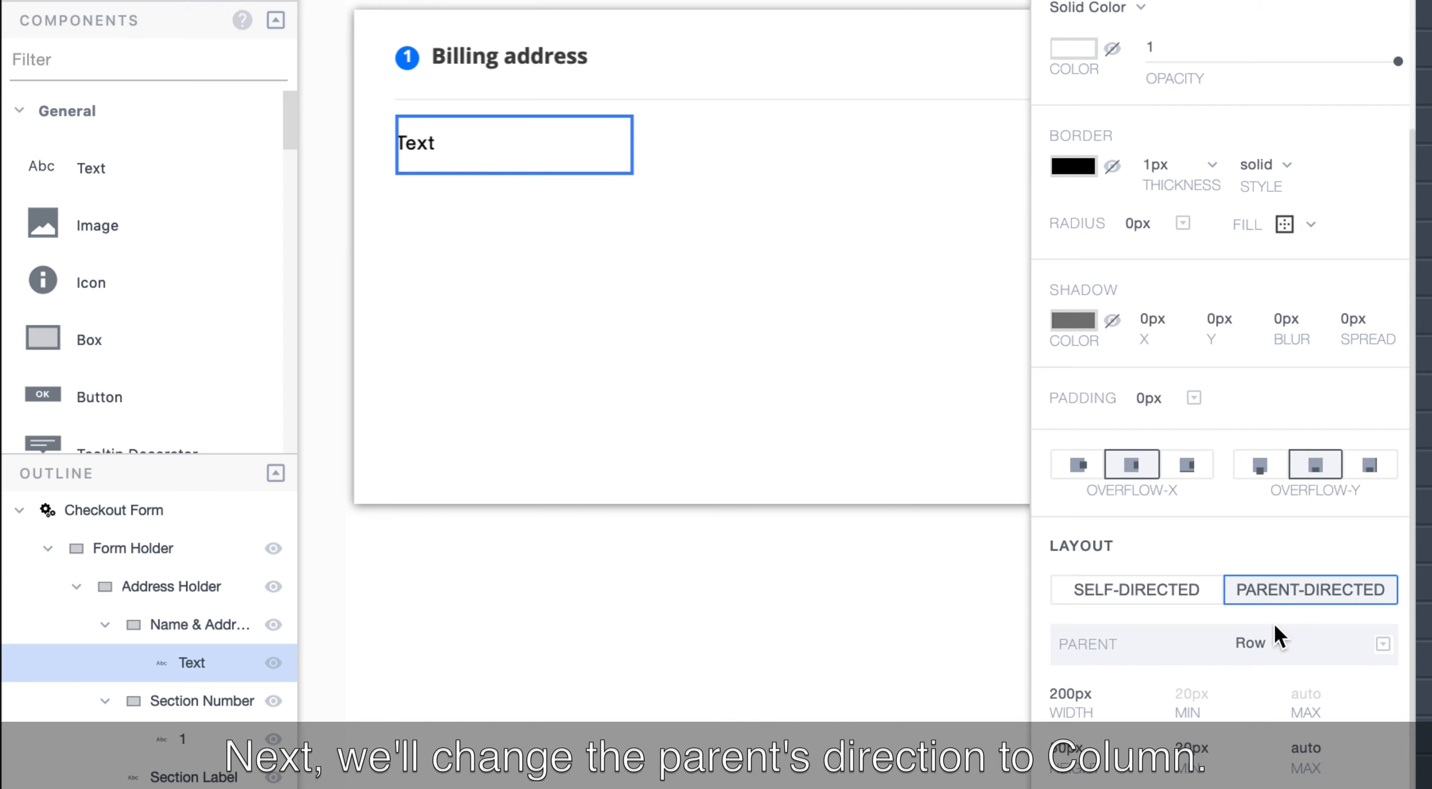
pyautogui.click(1276, 640)
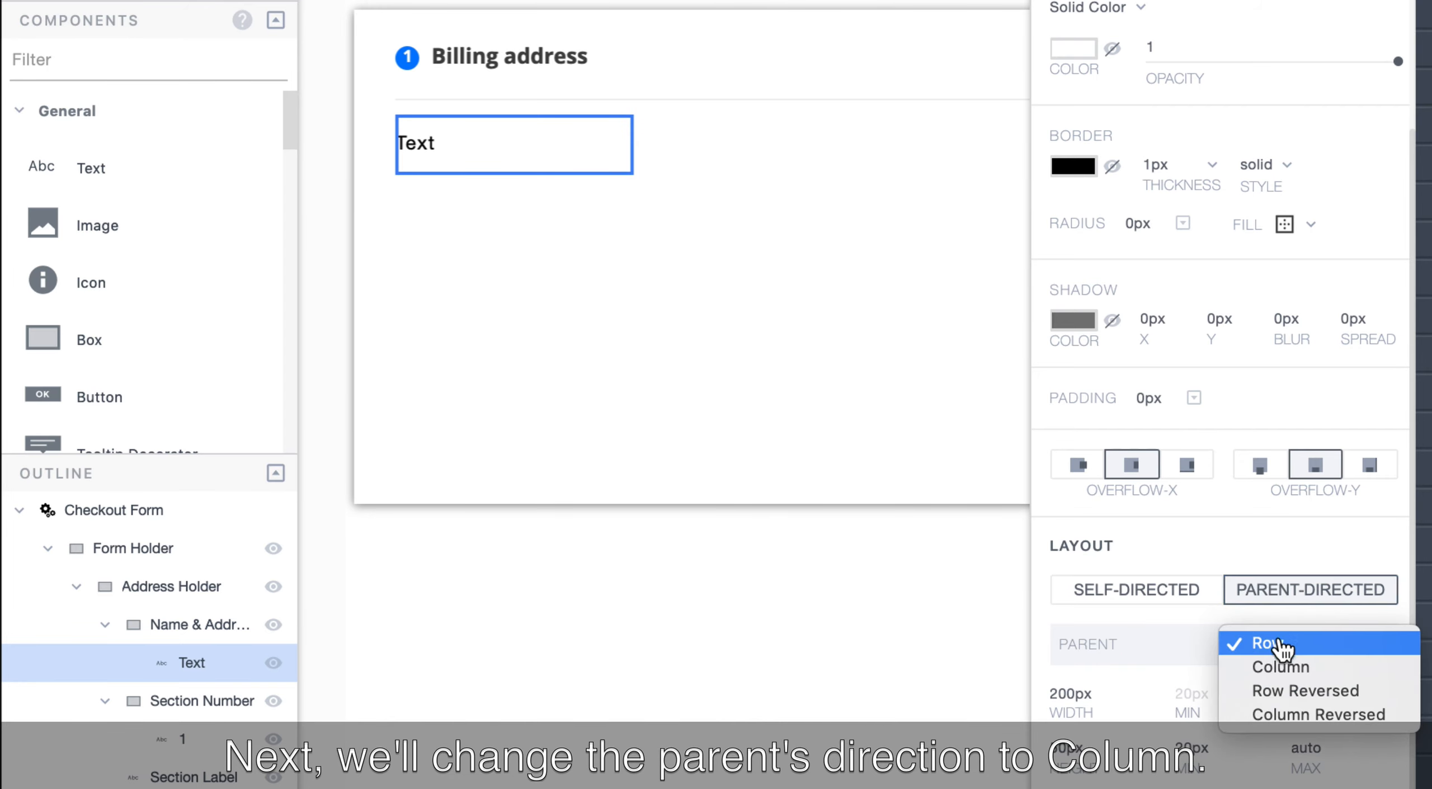
pyautogui.click(1281, 664)
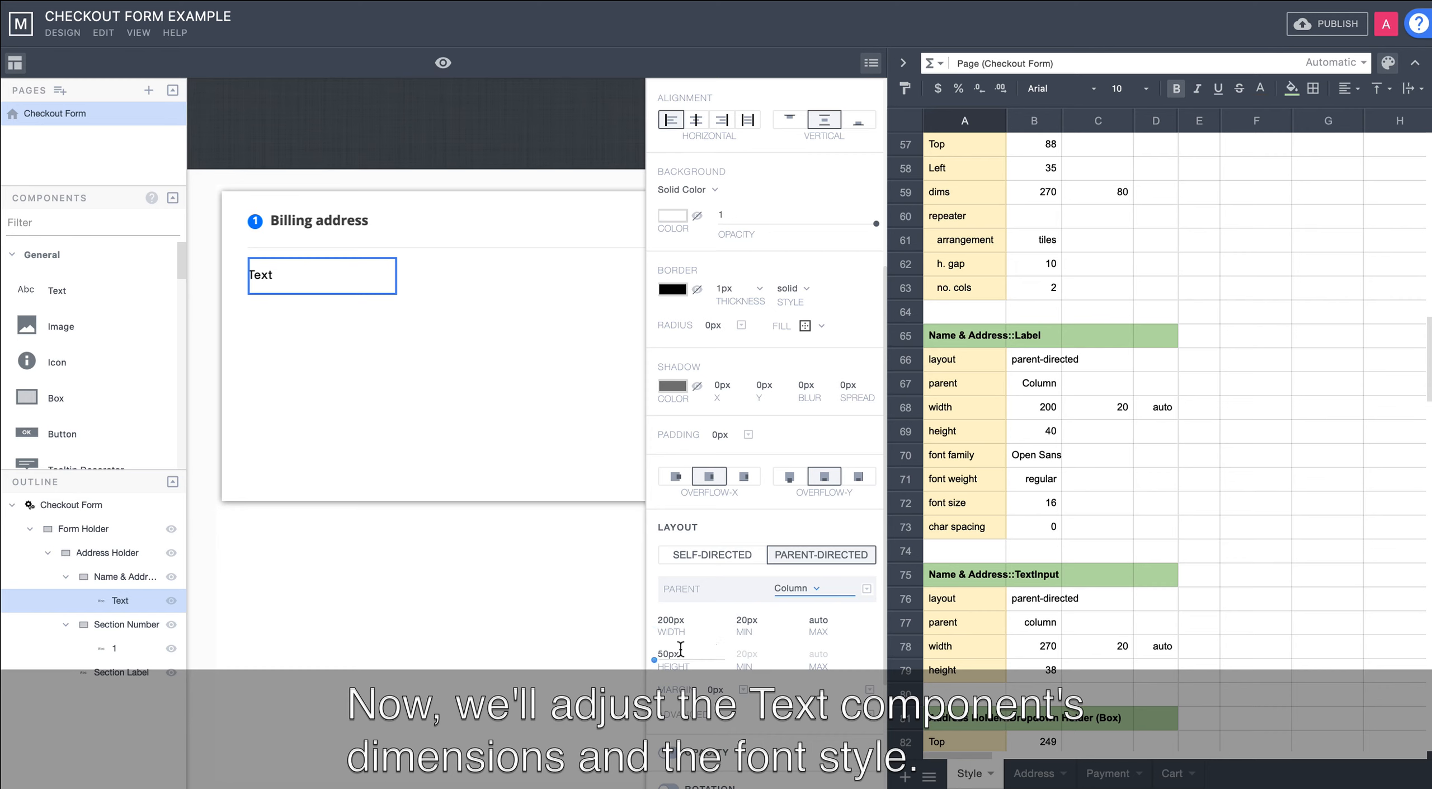
# Set the nested Text component's height to 40px and its font family to Open Sans
pyautogui.write('40')
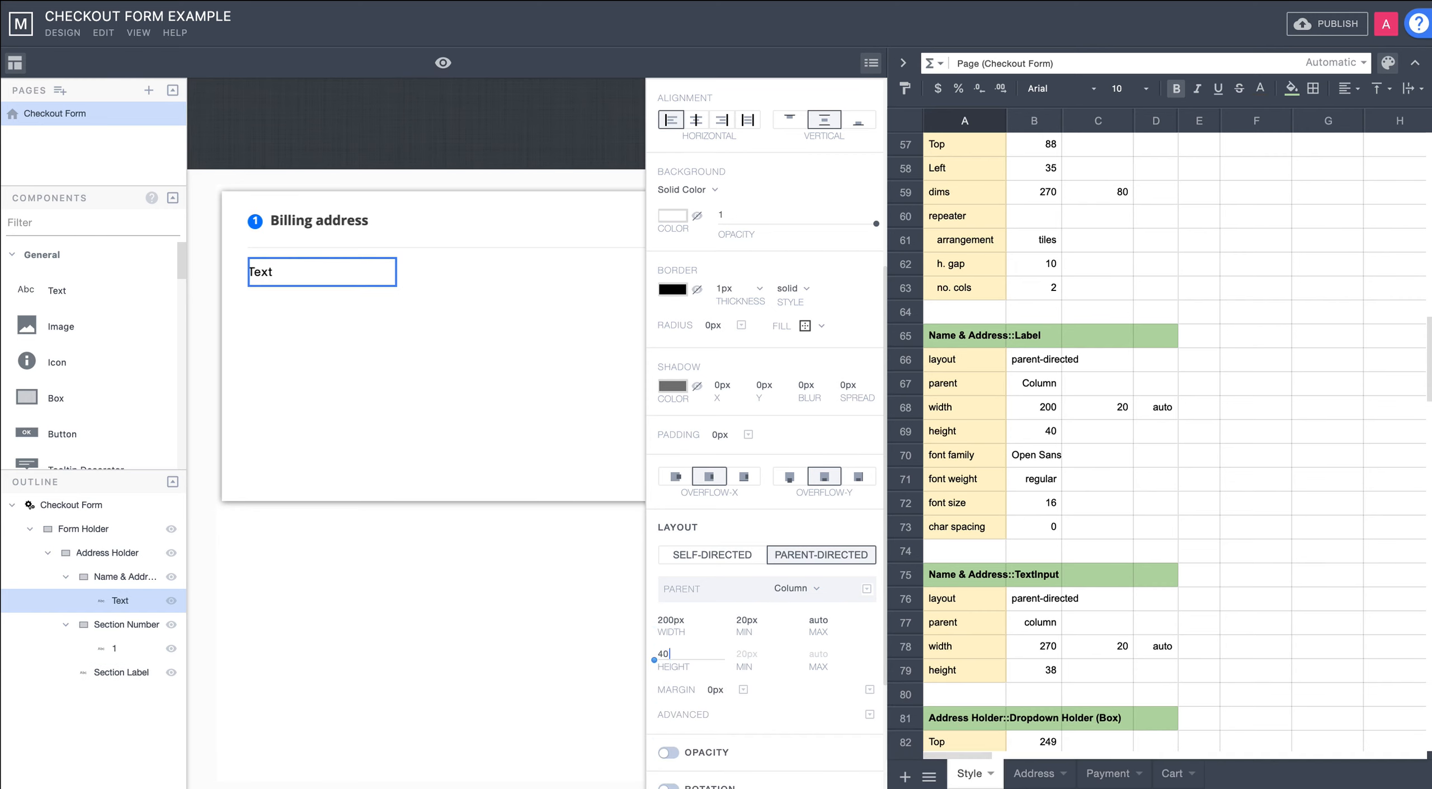
pyautogui.scroll(5, 839, 517)
pyautogui.click(869, 219)
pyautogui.click(721, 258)
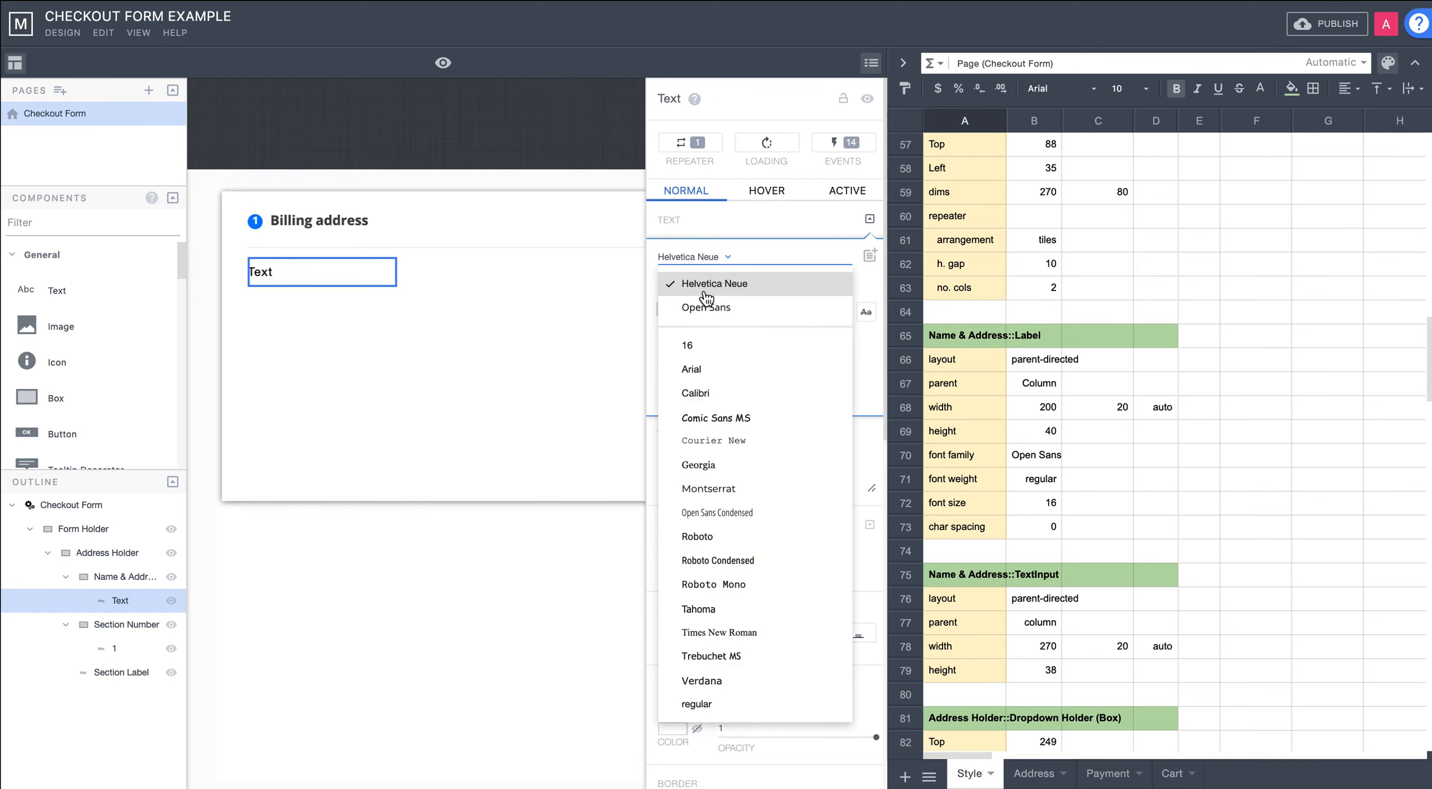
pyautogui.click(705, 306)
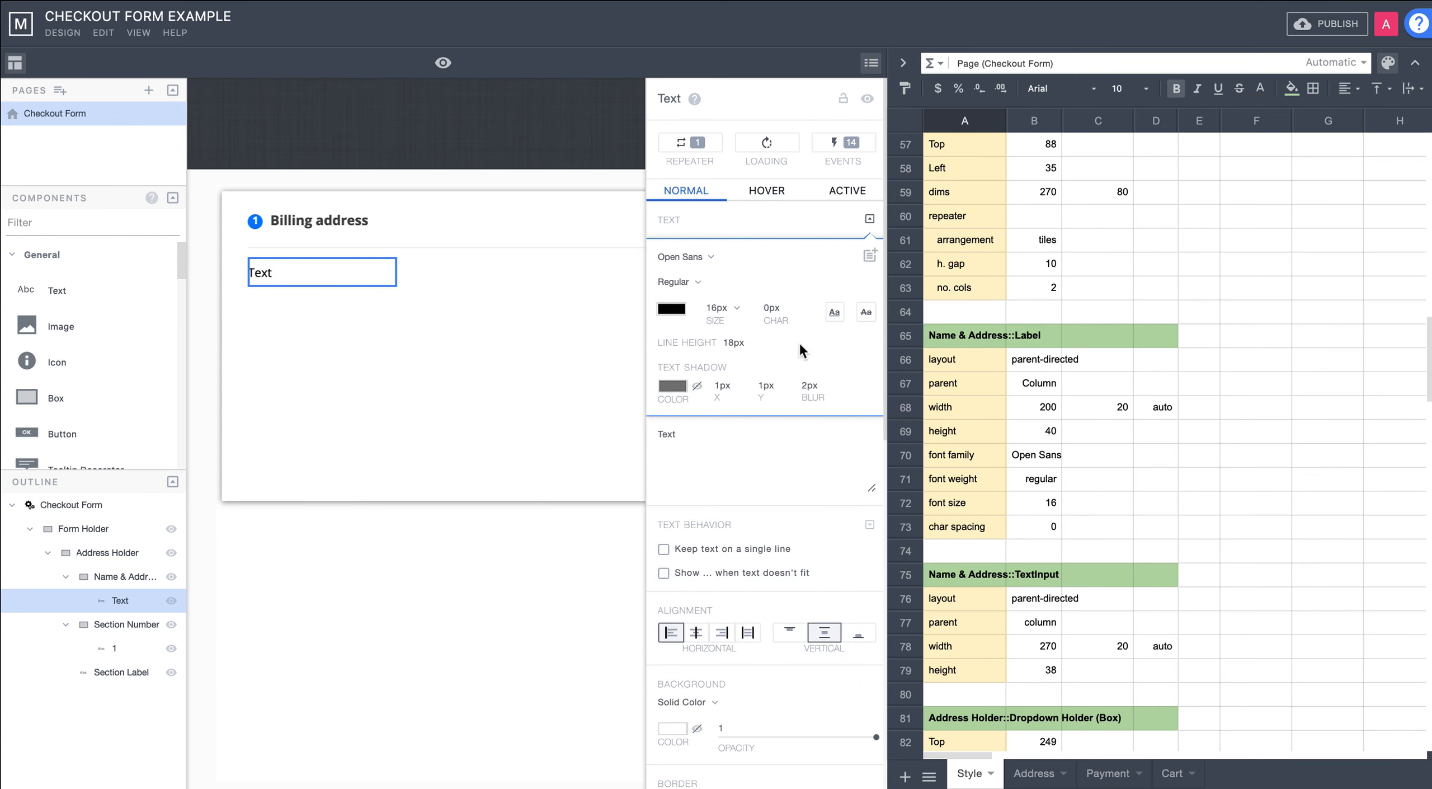
# Add a Text Input component inside the Name & Address box, below the Text component
pyautogui.click(136, 231)
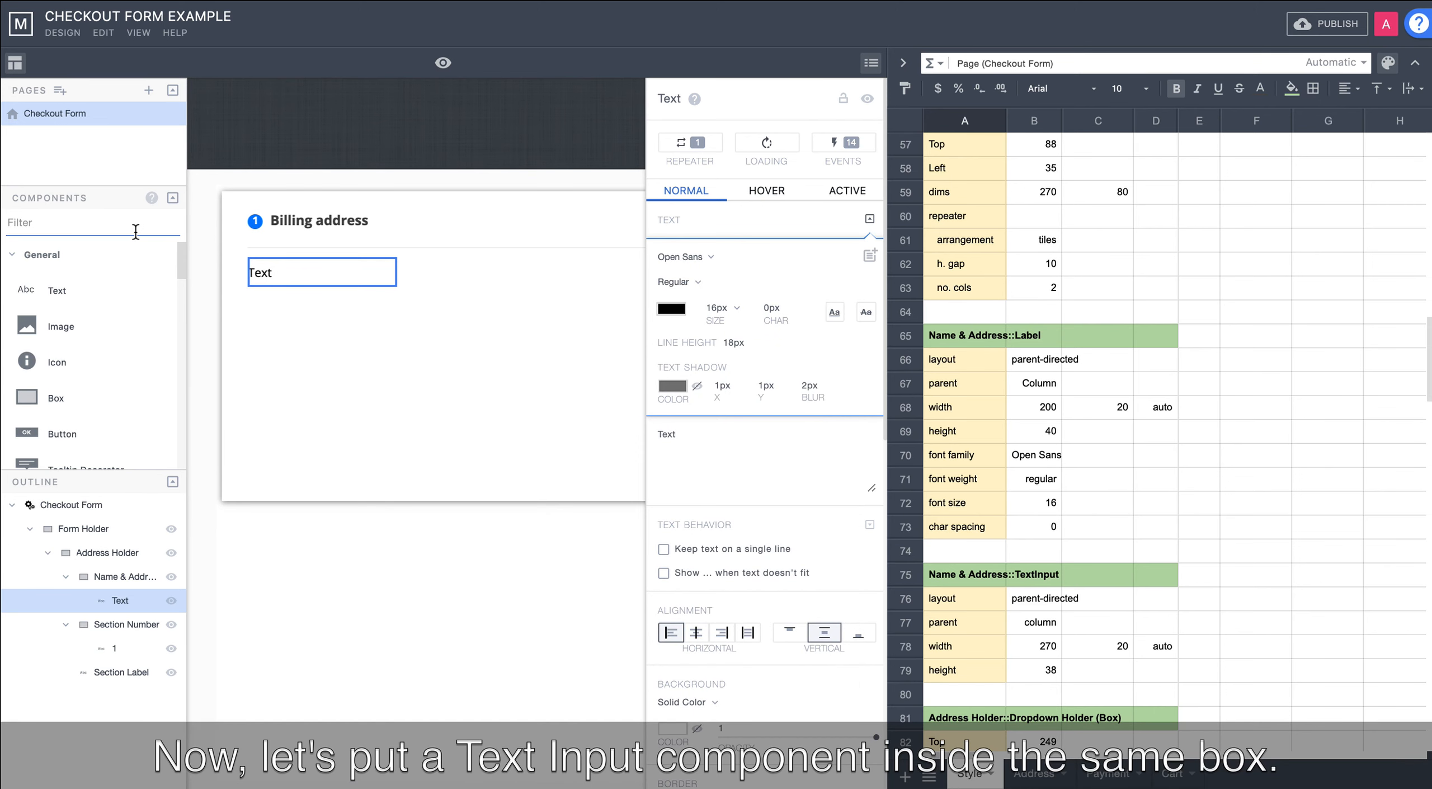
pyautogui.write('te')
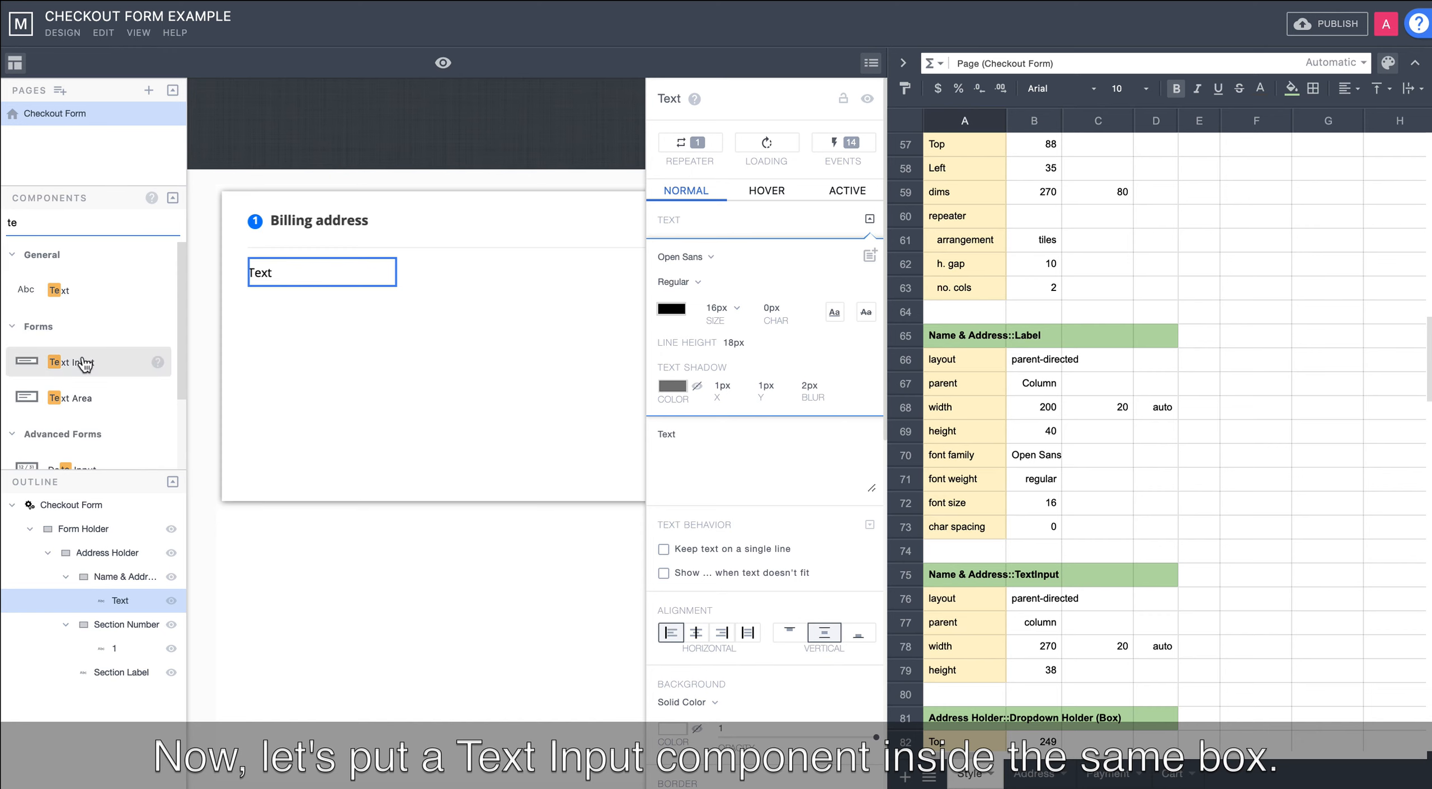
pyautogui.moveTo(84, 363); pyautogui.dragTo(294, 304)
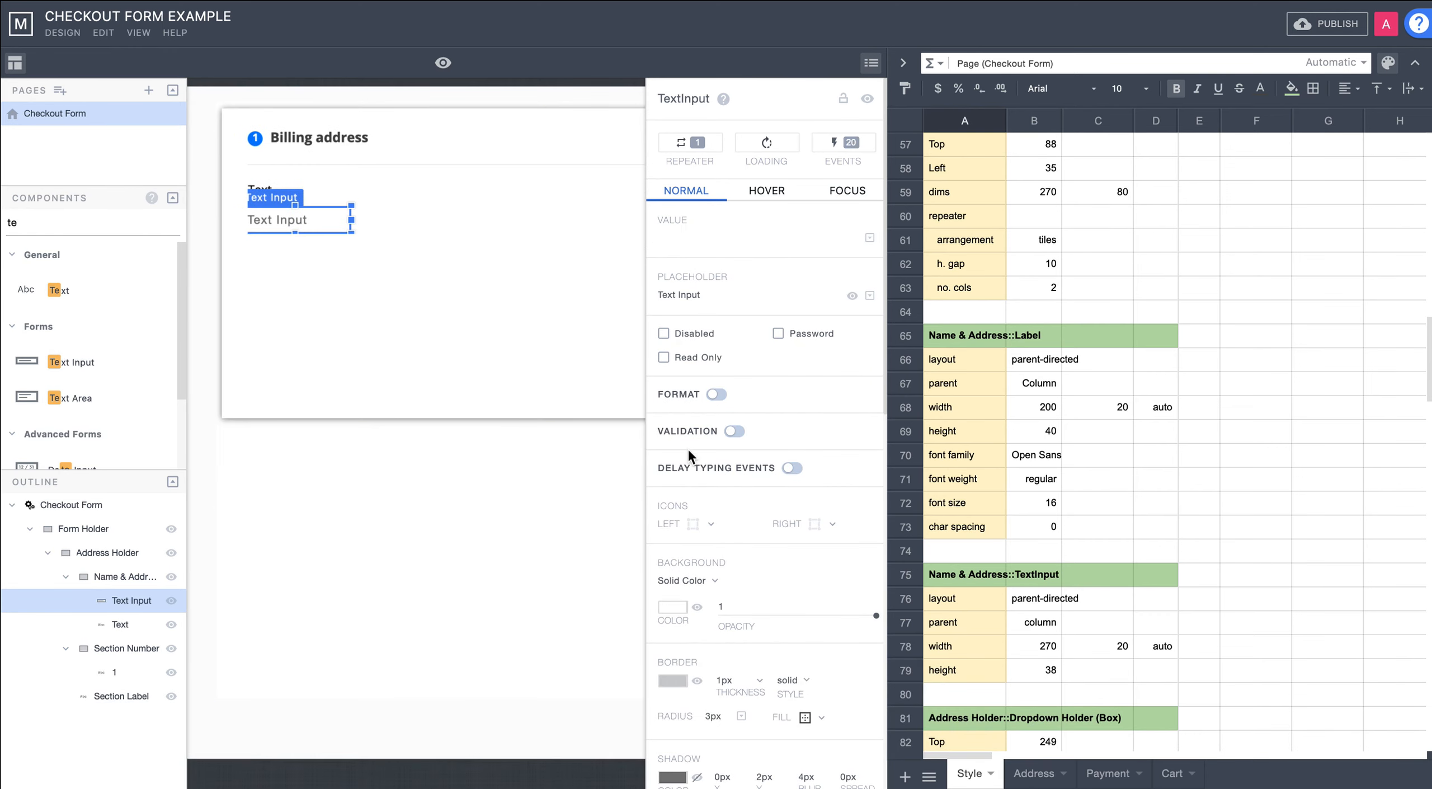
# Make the Text Input's layout parent-directed and set its width to 270px
pyautogui.scroll(2, 562, 420)
pyautogui.scroll(-5, 801, 465)
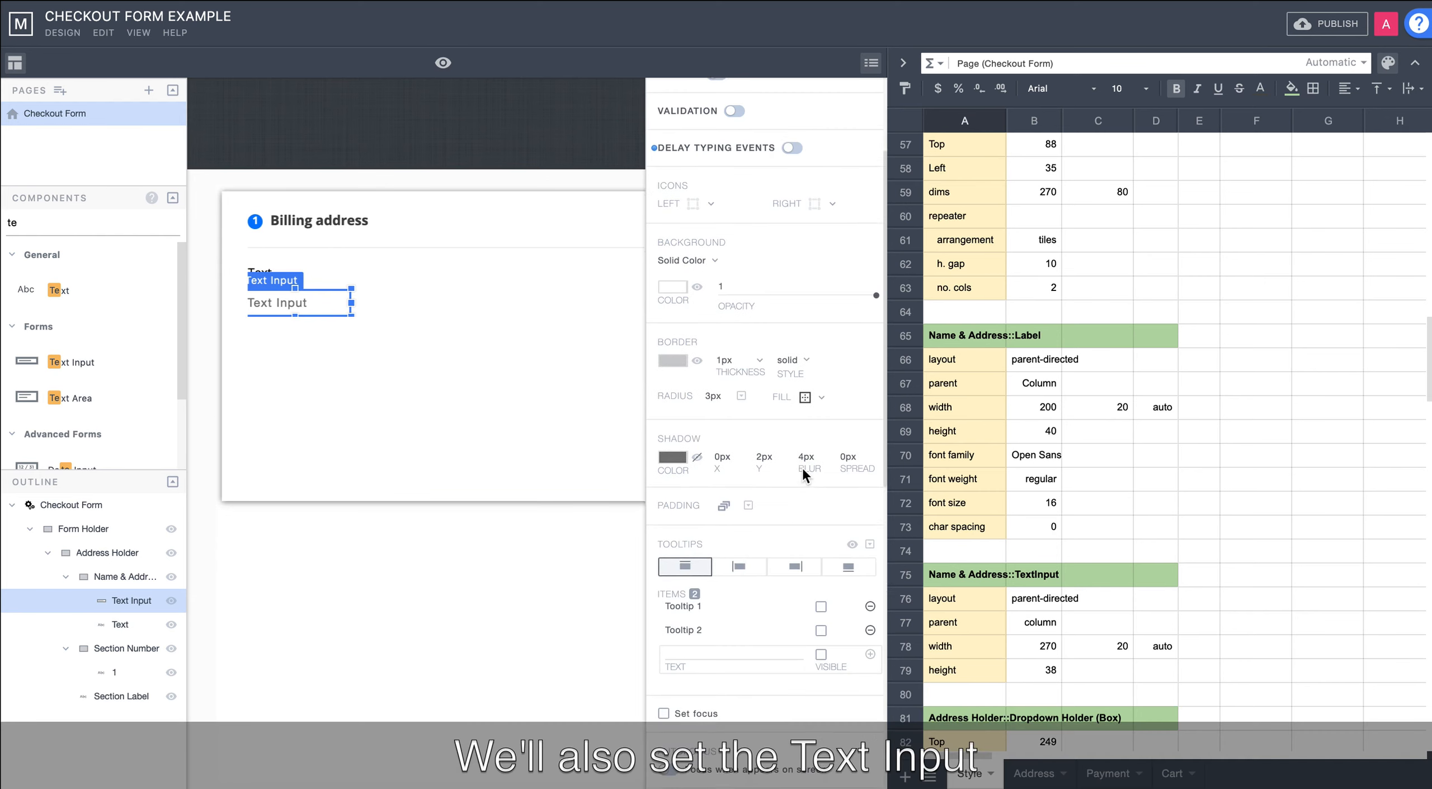
pyautogui.scroll(-8, 801, 465)
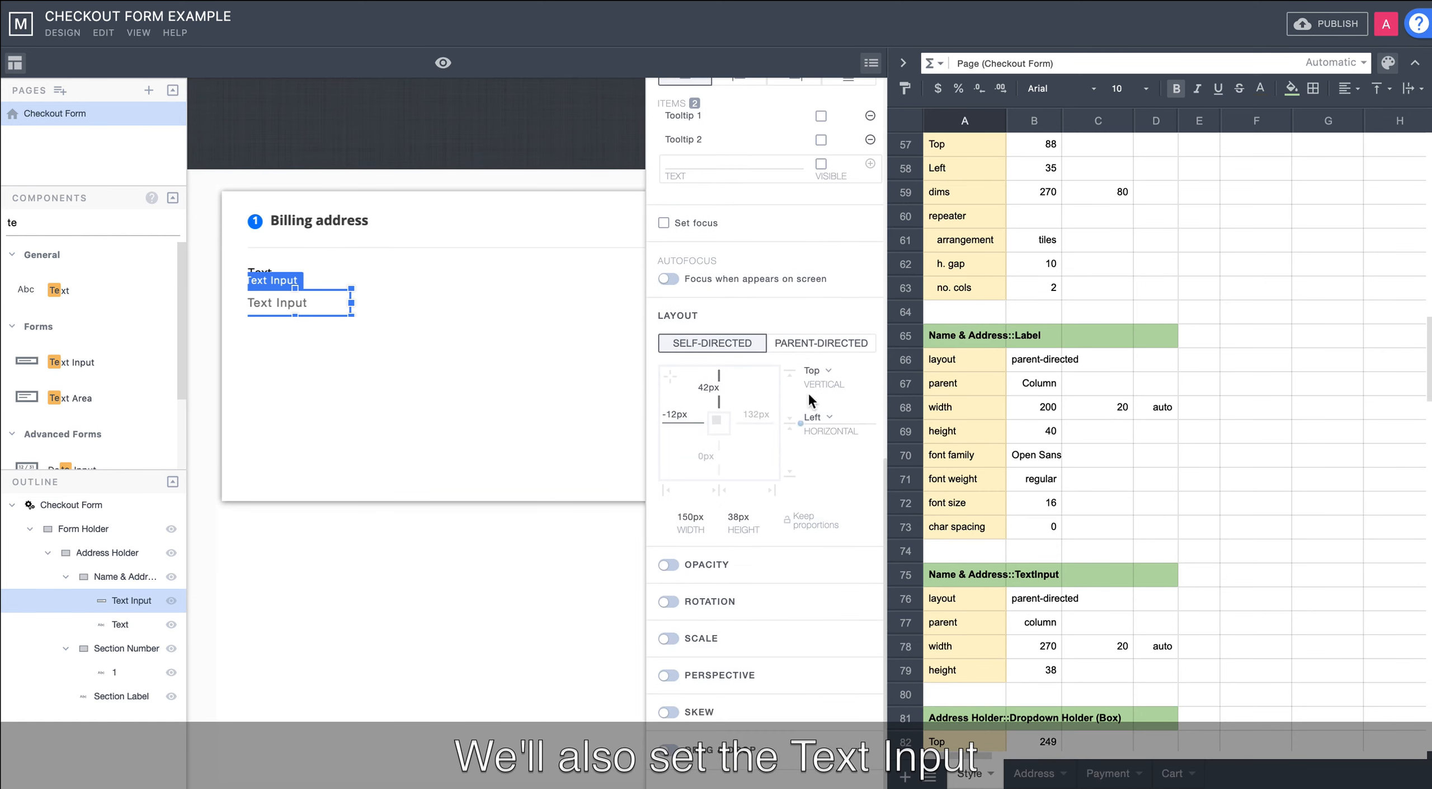
pyautogui.click(817, 344)
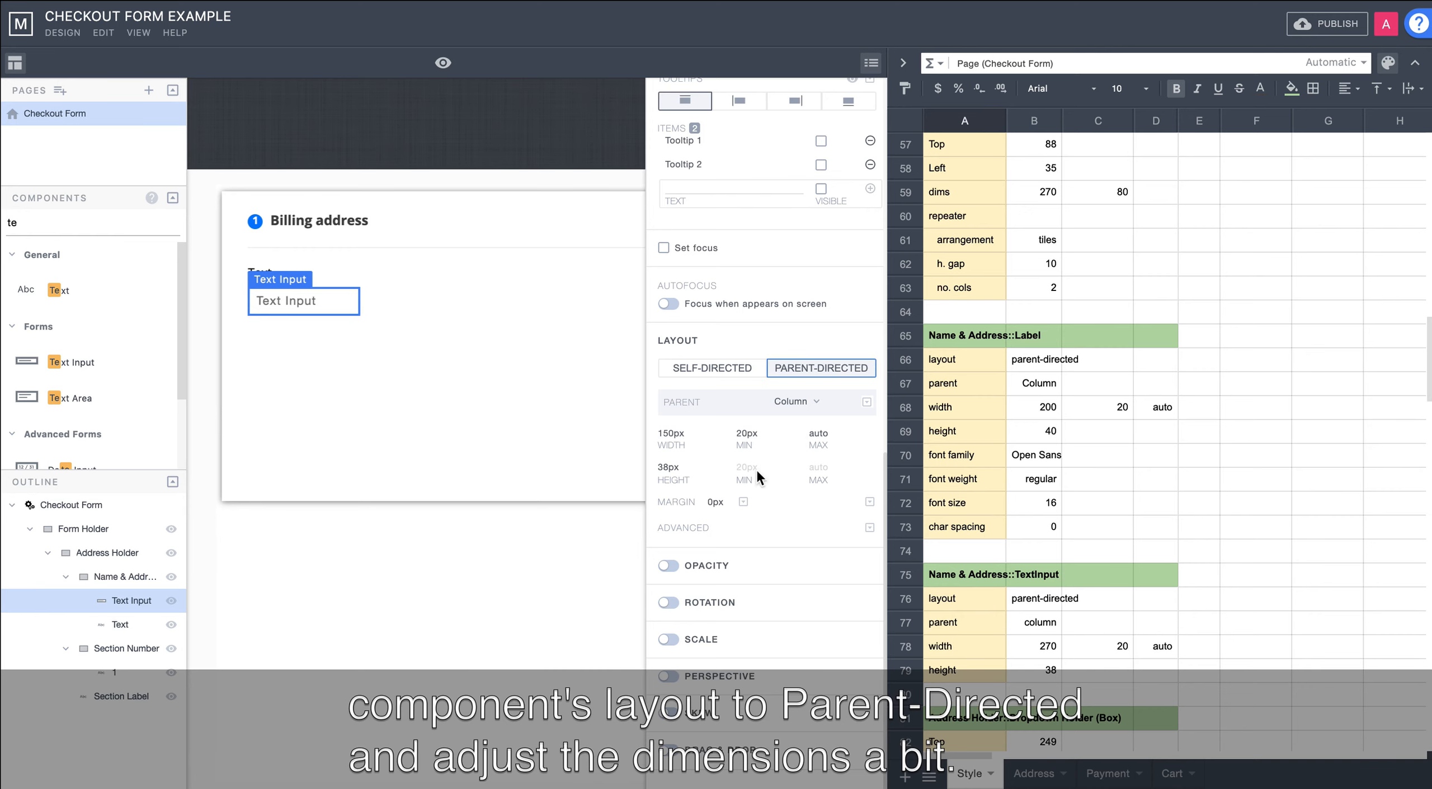
pyautogui.click(671, 433)
pyautogui.write('270')
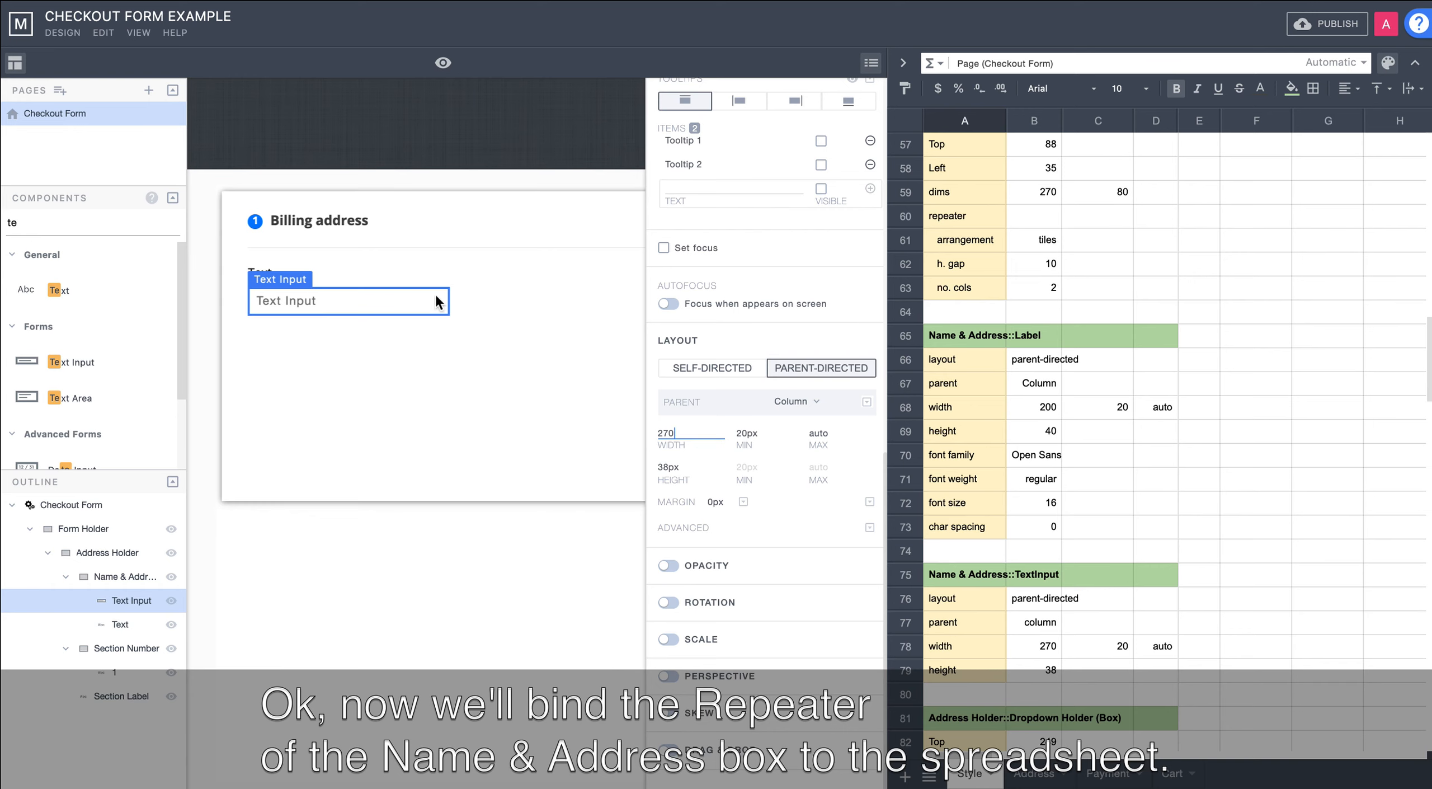
# Bind the Name & Address box's repeater to the Address sheet's placeholders data, cells A3 down to A6
pyautogui.click(427, 278)
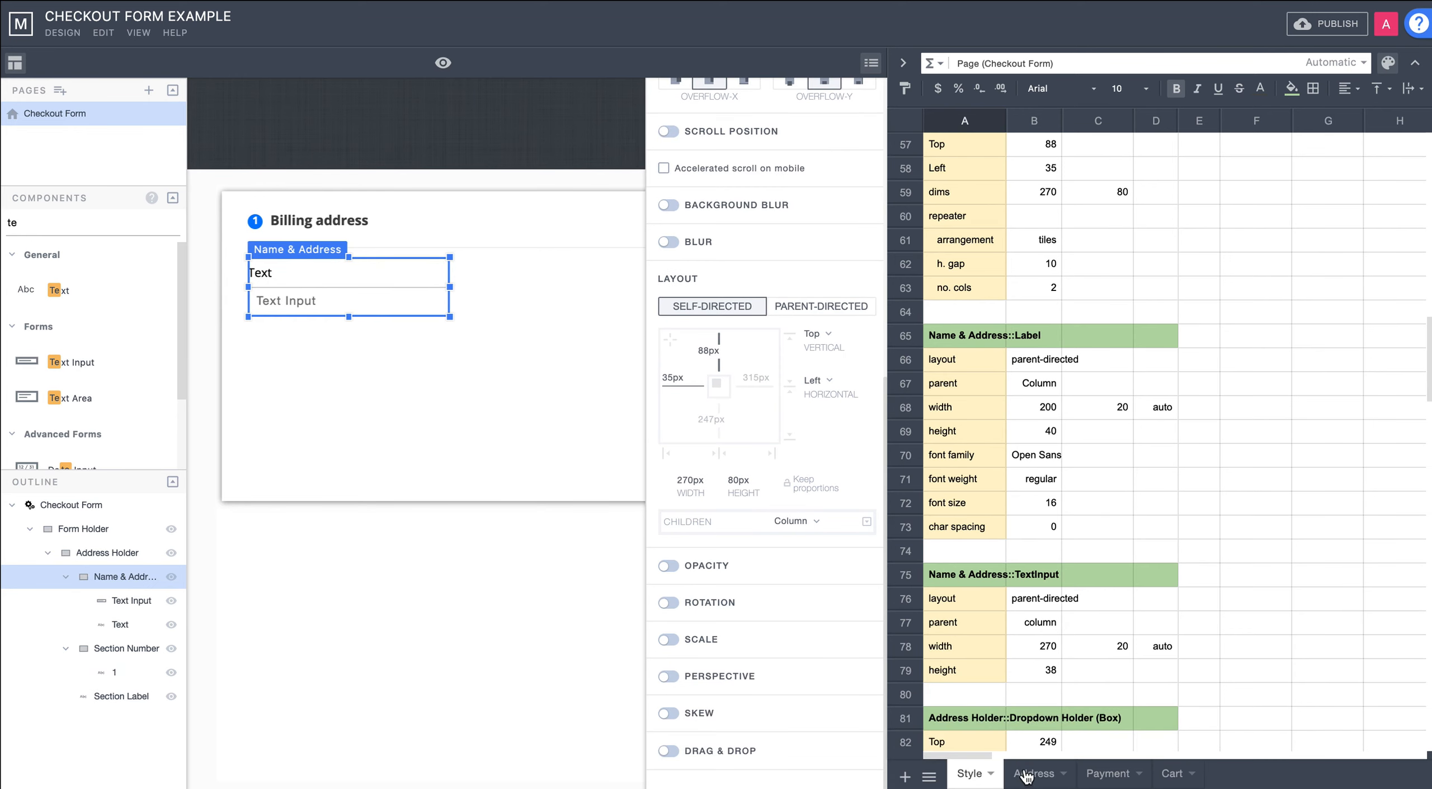
pyautogui.click(1024, 777)
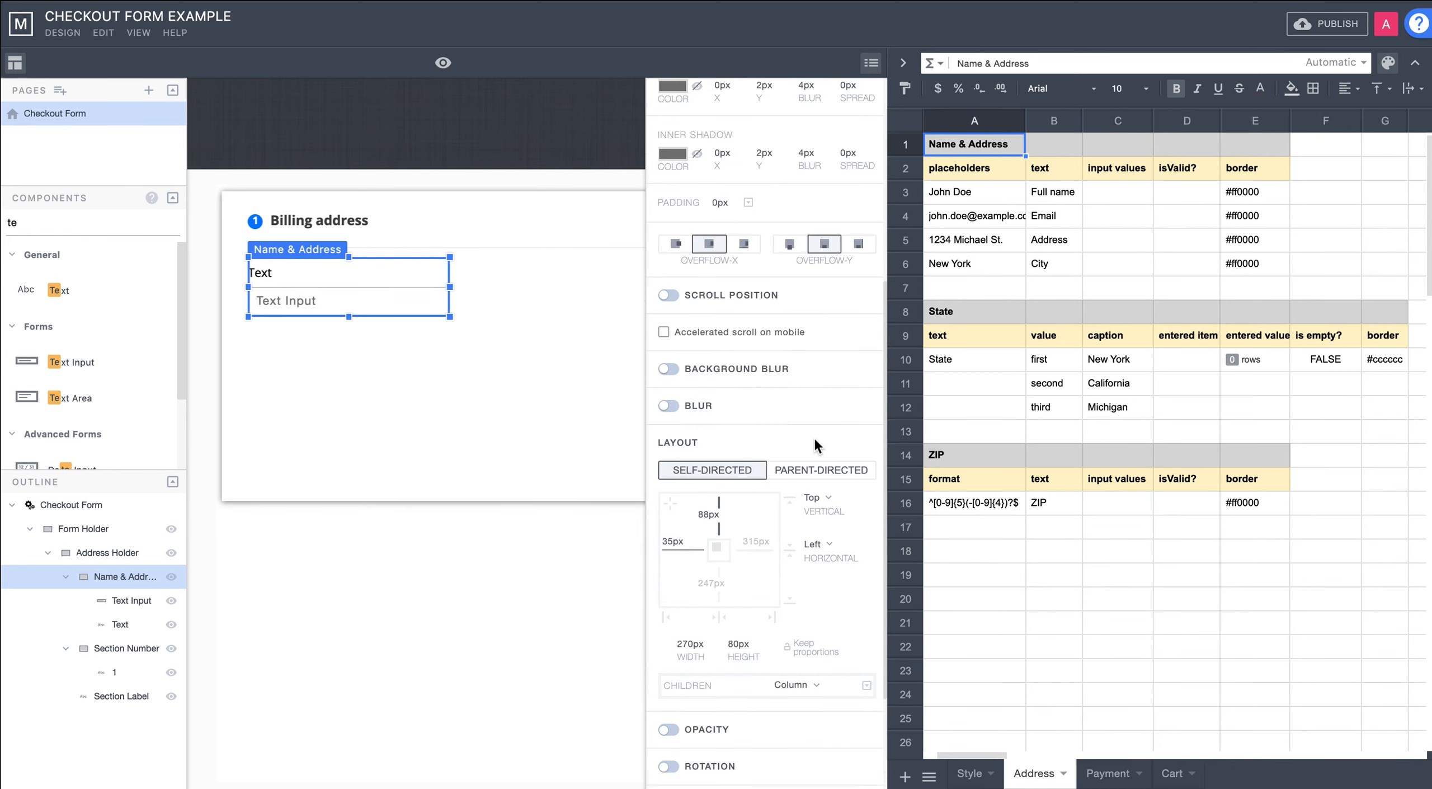
pyautogui.scroll(10, 814, 436)
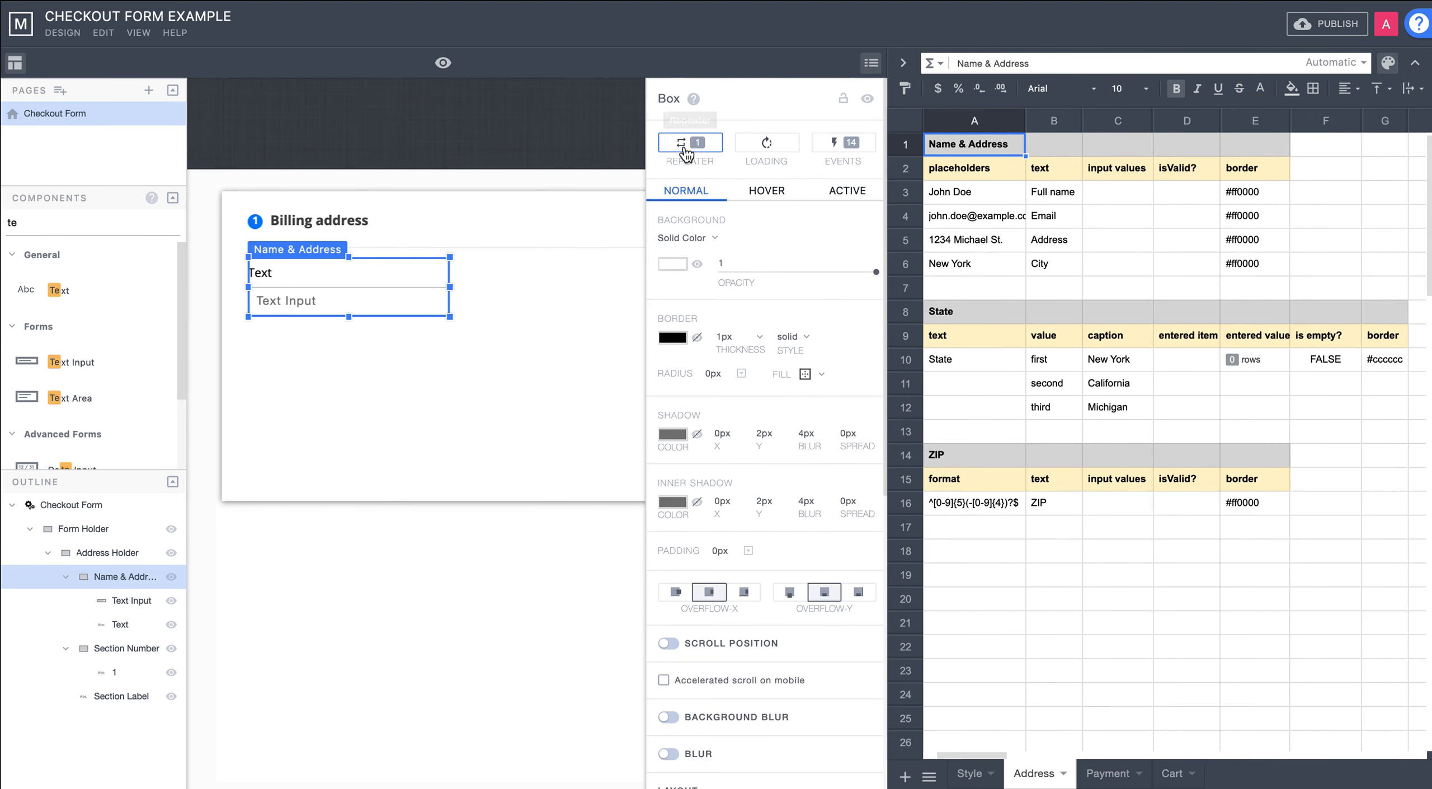
pyautogui.click(686, 147)
pyautogui.click(750, 241)
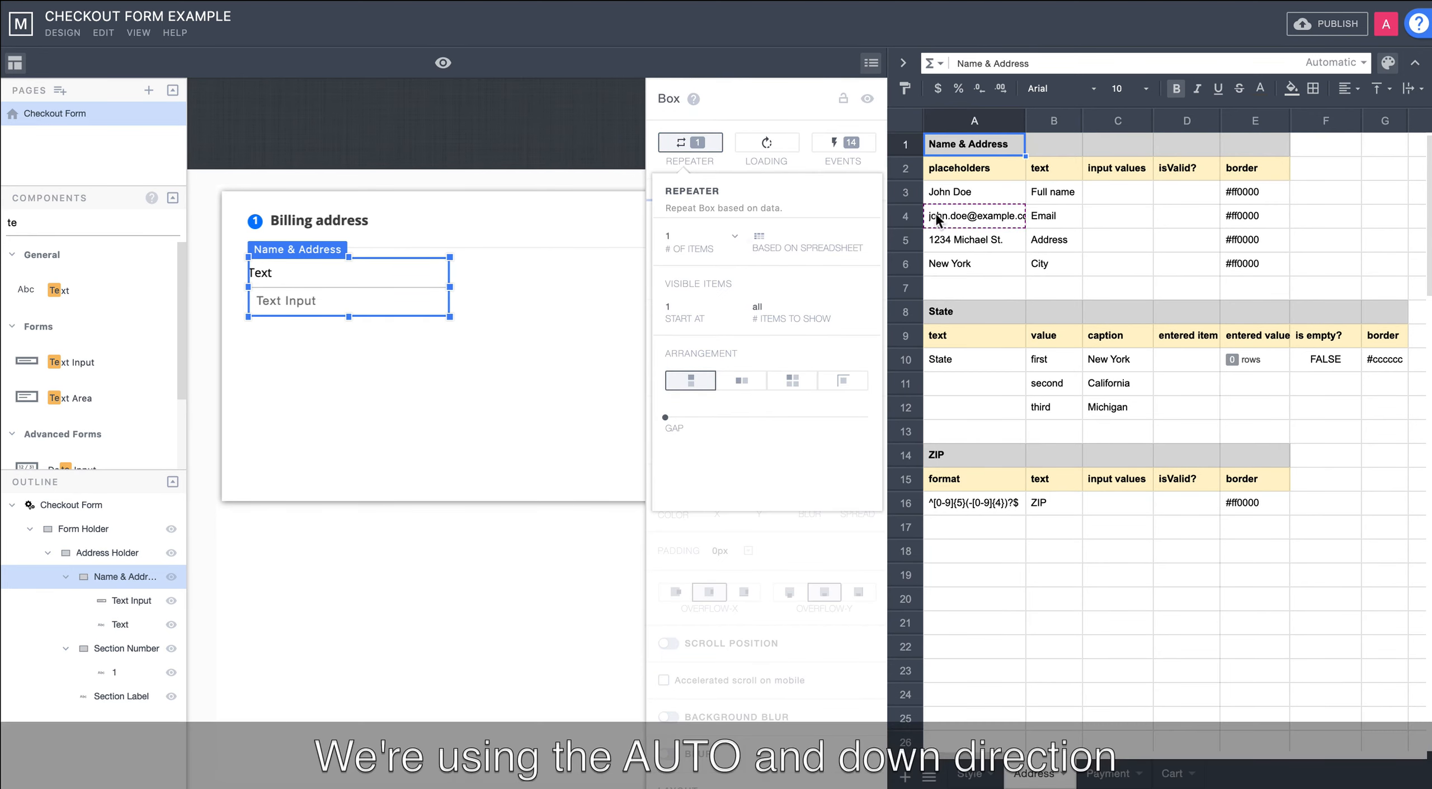
pyautogui.click(946, 194)
pyautogui.click(959, 219)
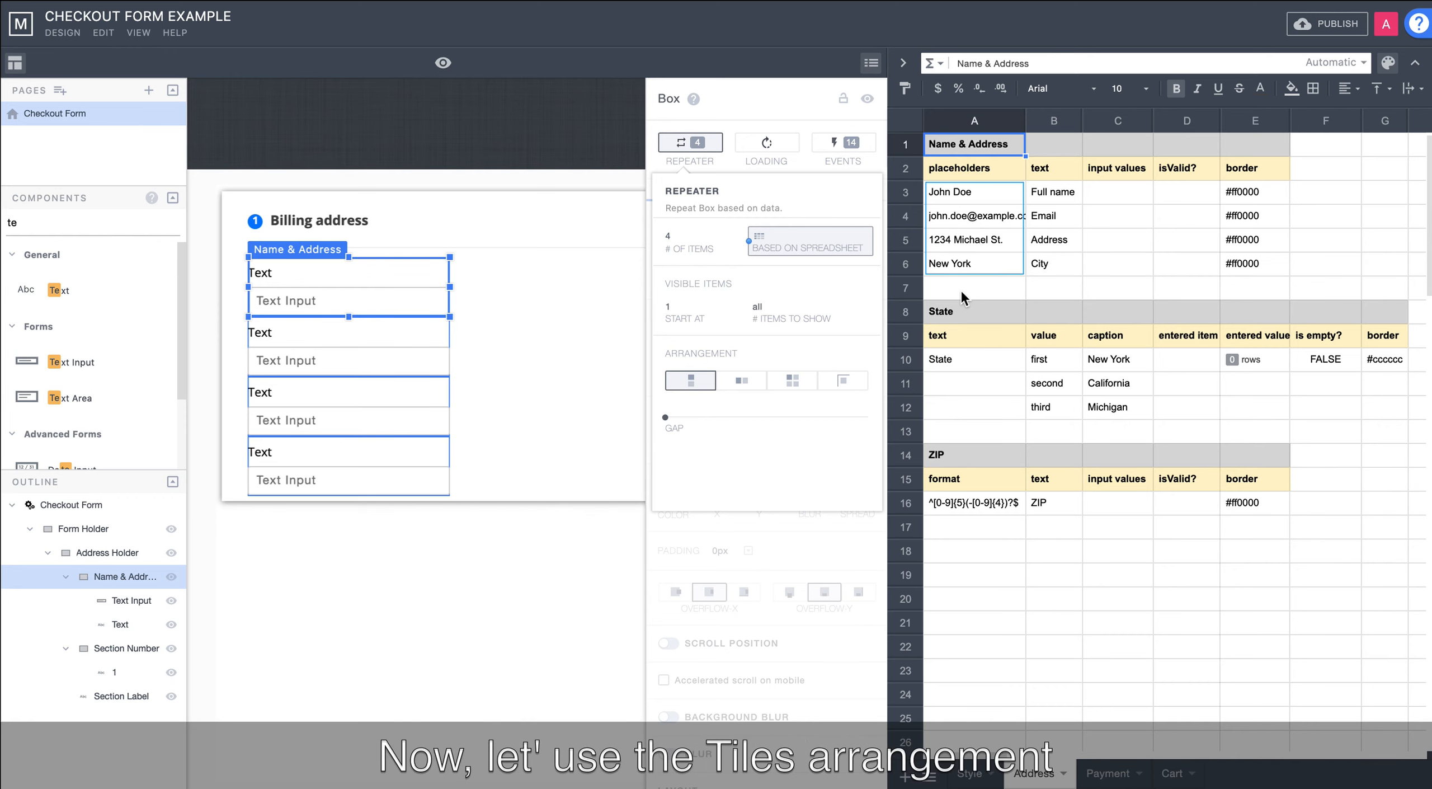
# Arrange the repeated Name & Address boxes as tiles with a horizontal gap of 10
pyautogui.click(791, 380)
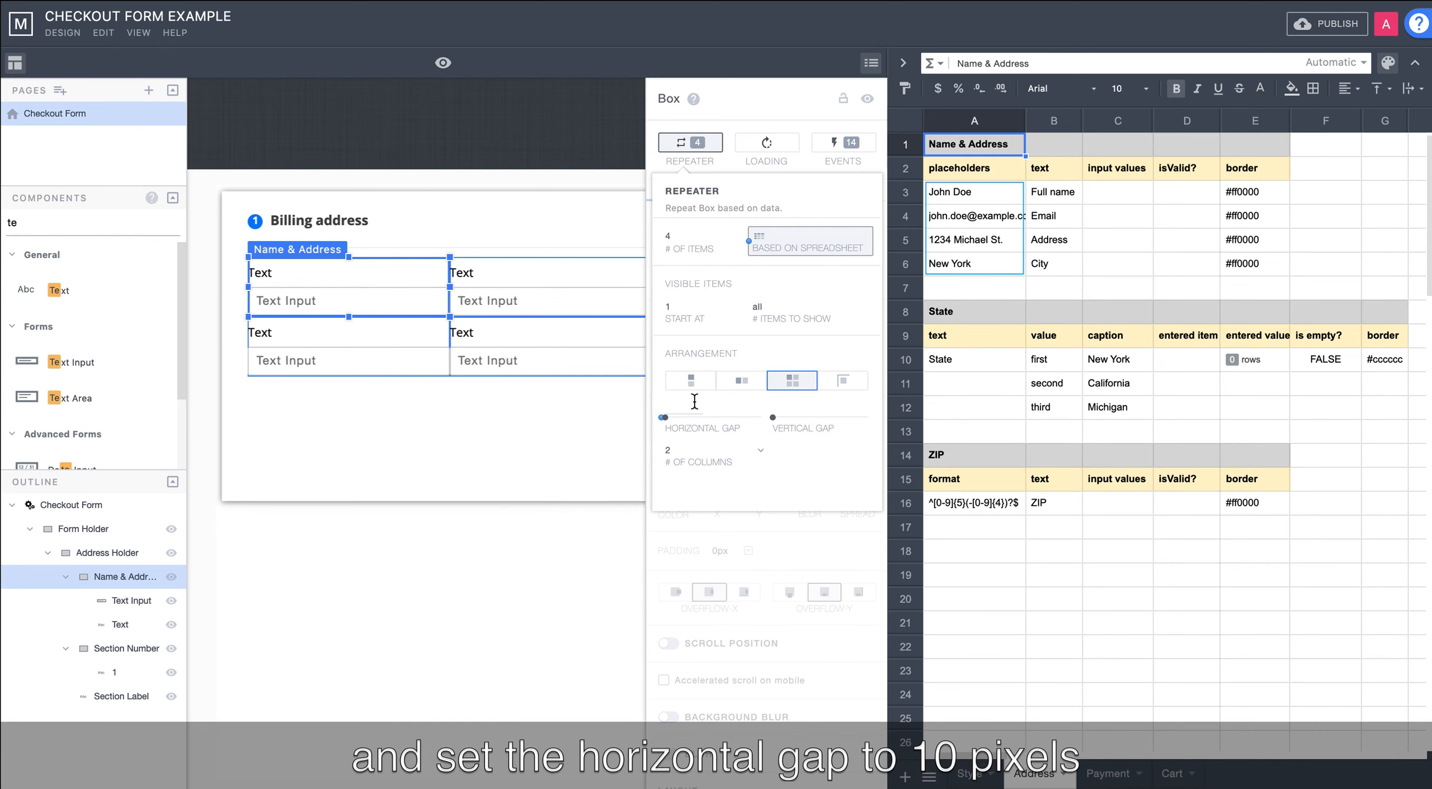
pyautogui.click(694, 401)
pyautogui.write('10')
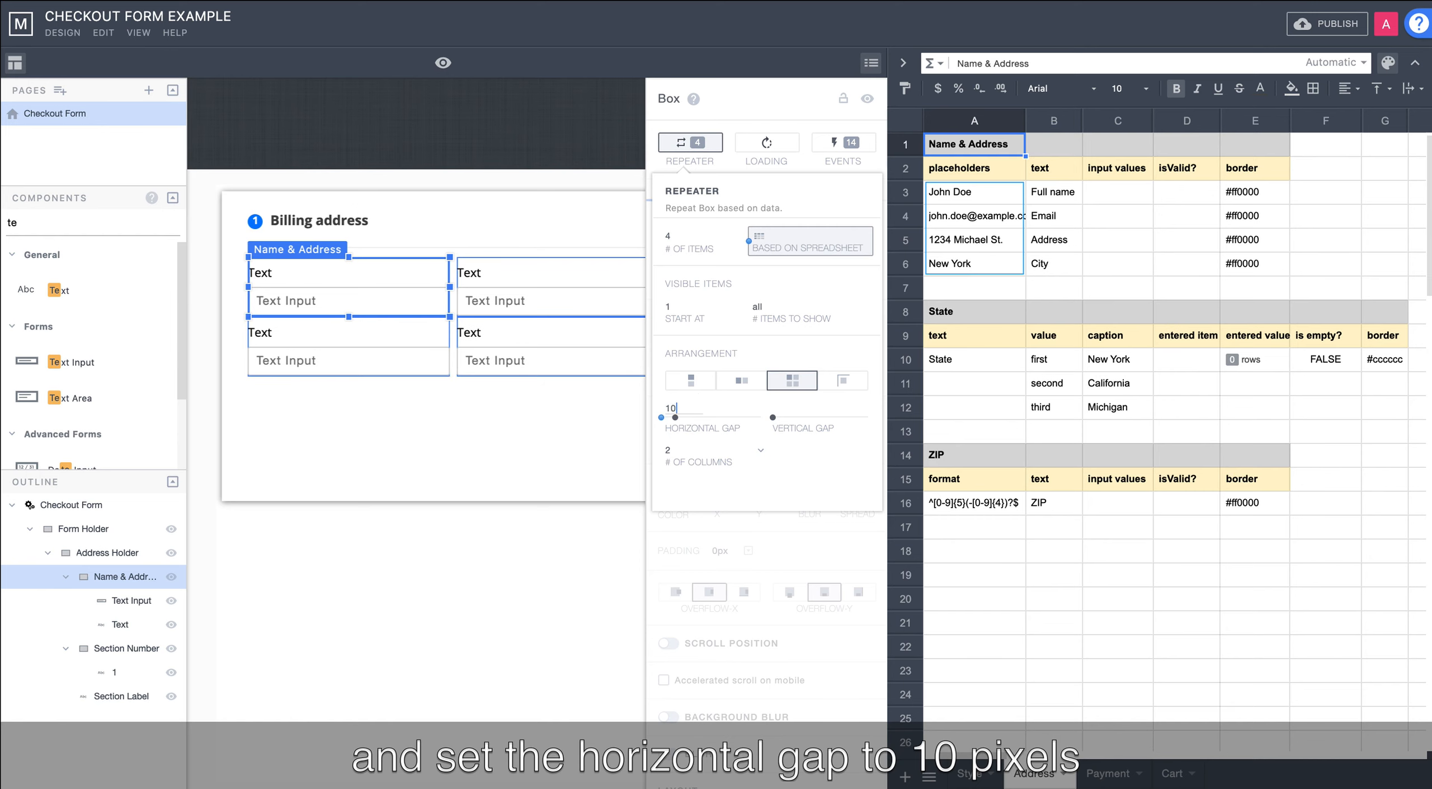
# Bind the text of the Text component in the Name & Address box to cell B3
pyautogui.click(365, 272)
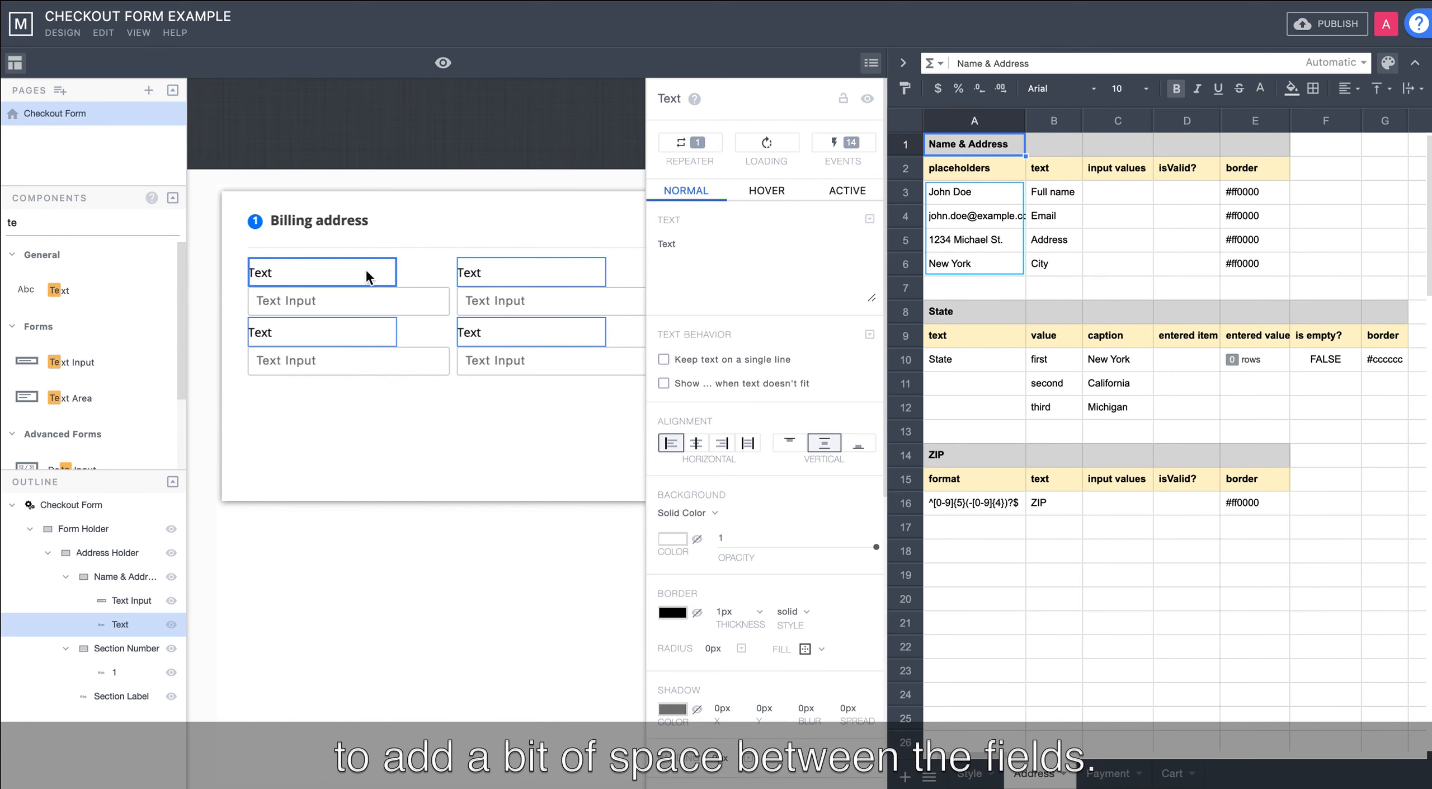
pyautogui.moveTo(652, 270); pyautogui.dragTo(1033, 201)
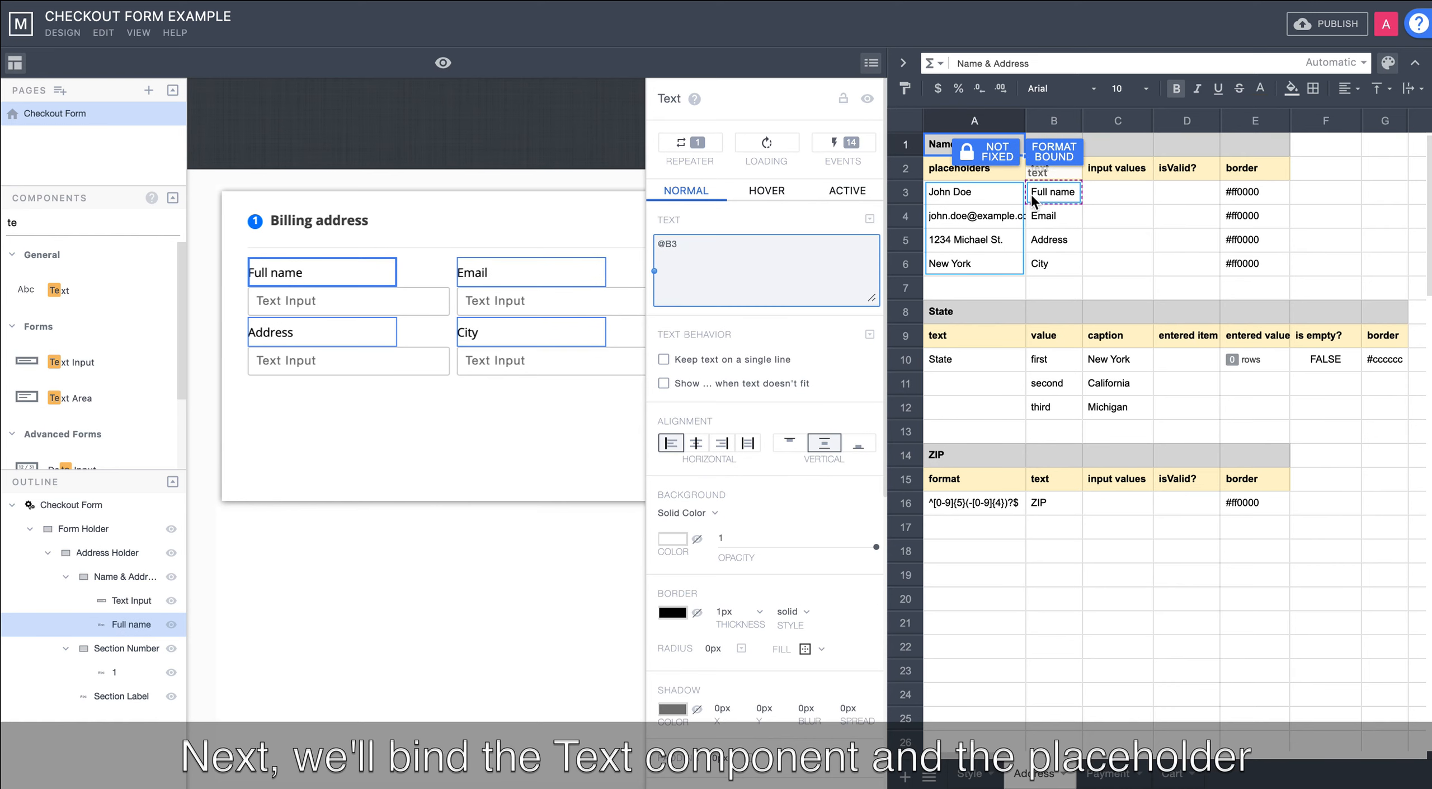
# Bind the Text Input's placeholder to cell A3 and its value to cell C3
pyautogui.click(396, 307)
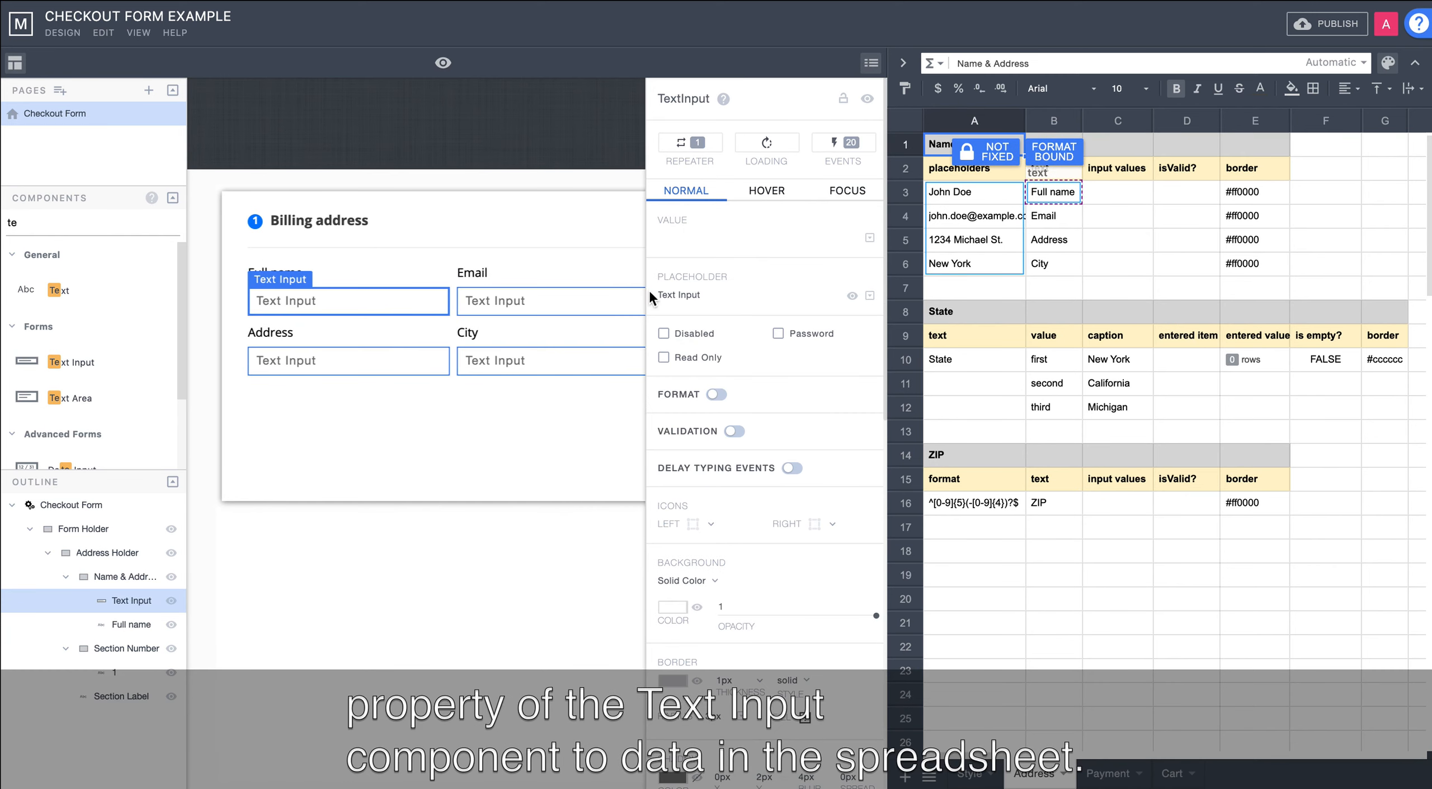
pyautogui.moveTo(651, 298); pyautogui.dragTo(949, 208)
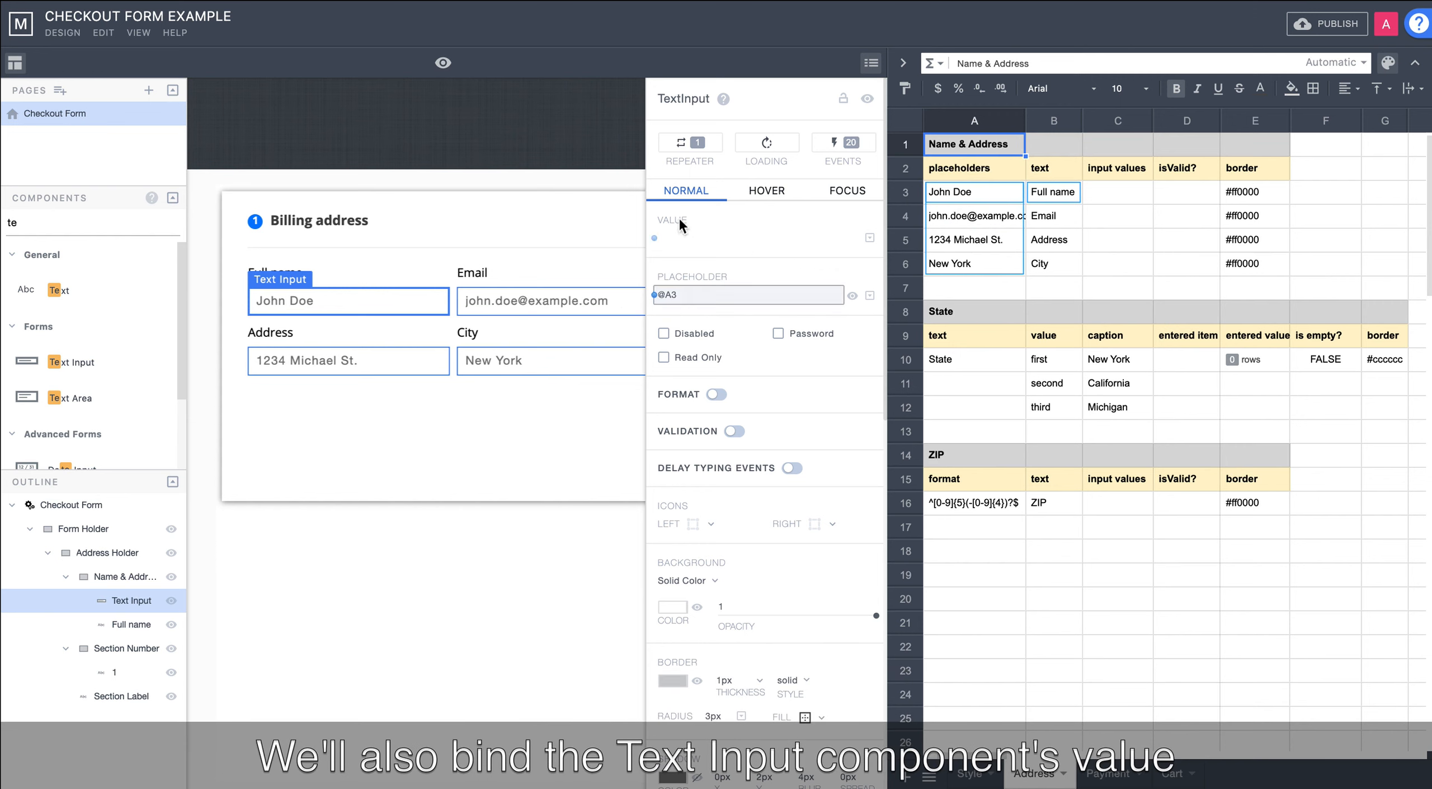
pyautogui.moveTo(654, 238); pyautogui.dragTo(1093, 194)
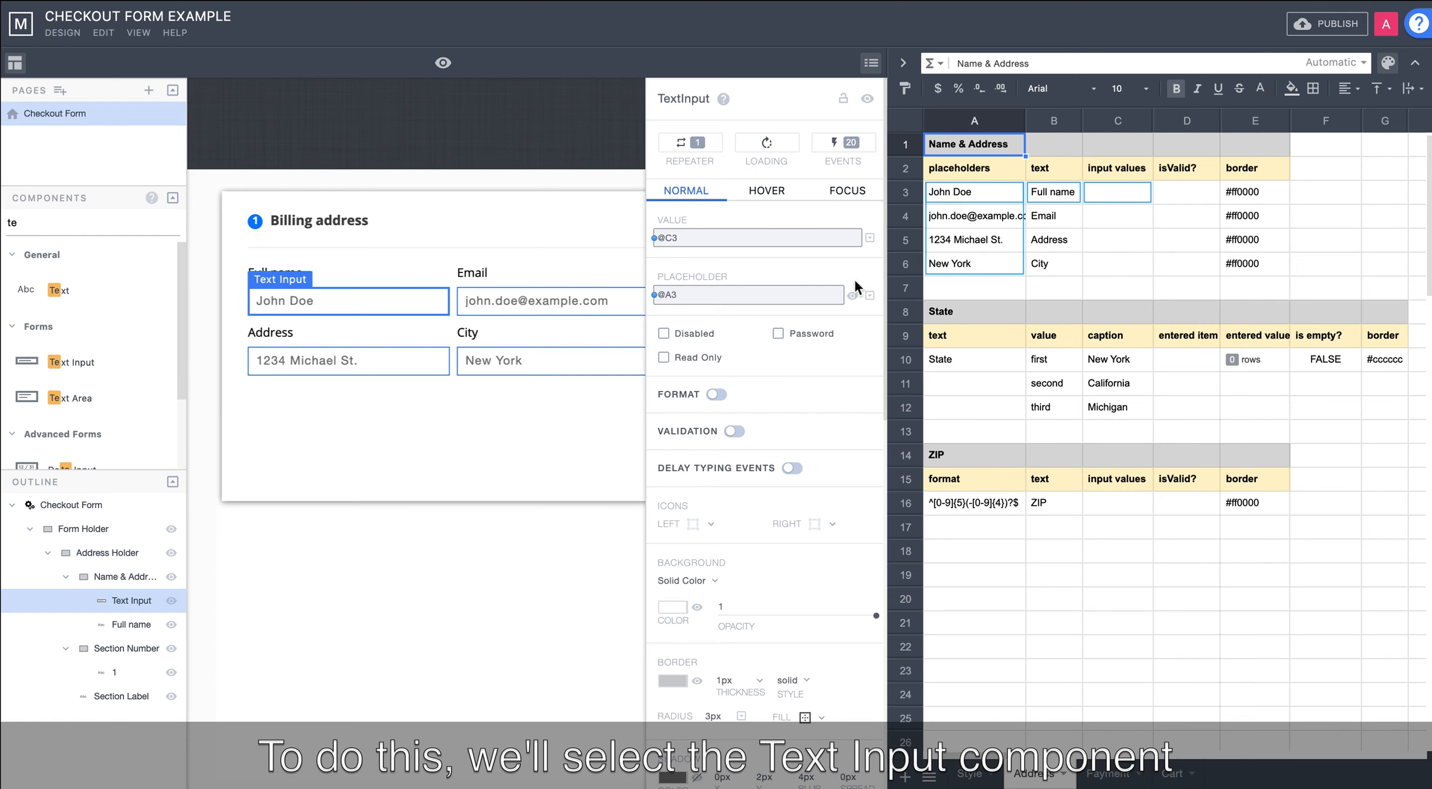
# Turn on validation for the Text Input with the Is non empty check, leaving Format off
pyautogui.scroll(-5, 783, 315)
pyautogui.click(717, 189)
pyautogui.click(739, 402)
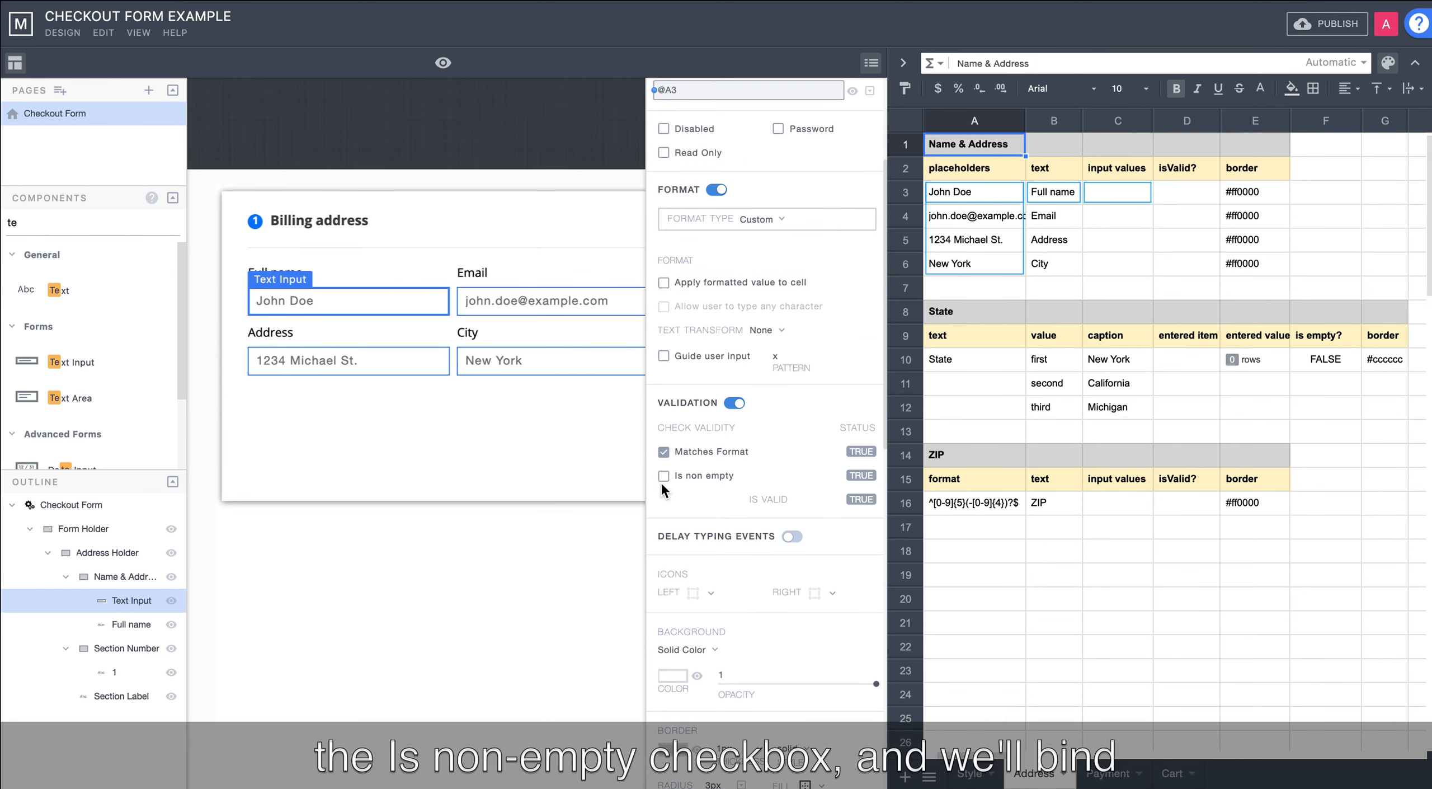
pyautogui.click(662, 478)
pyautogui.click(711, 192)
# Bind the Text Input's Is Valid status to cell D3 and remove the Matches Format check
pyautogui.moveTo(781, 327)
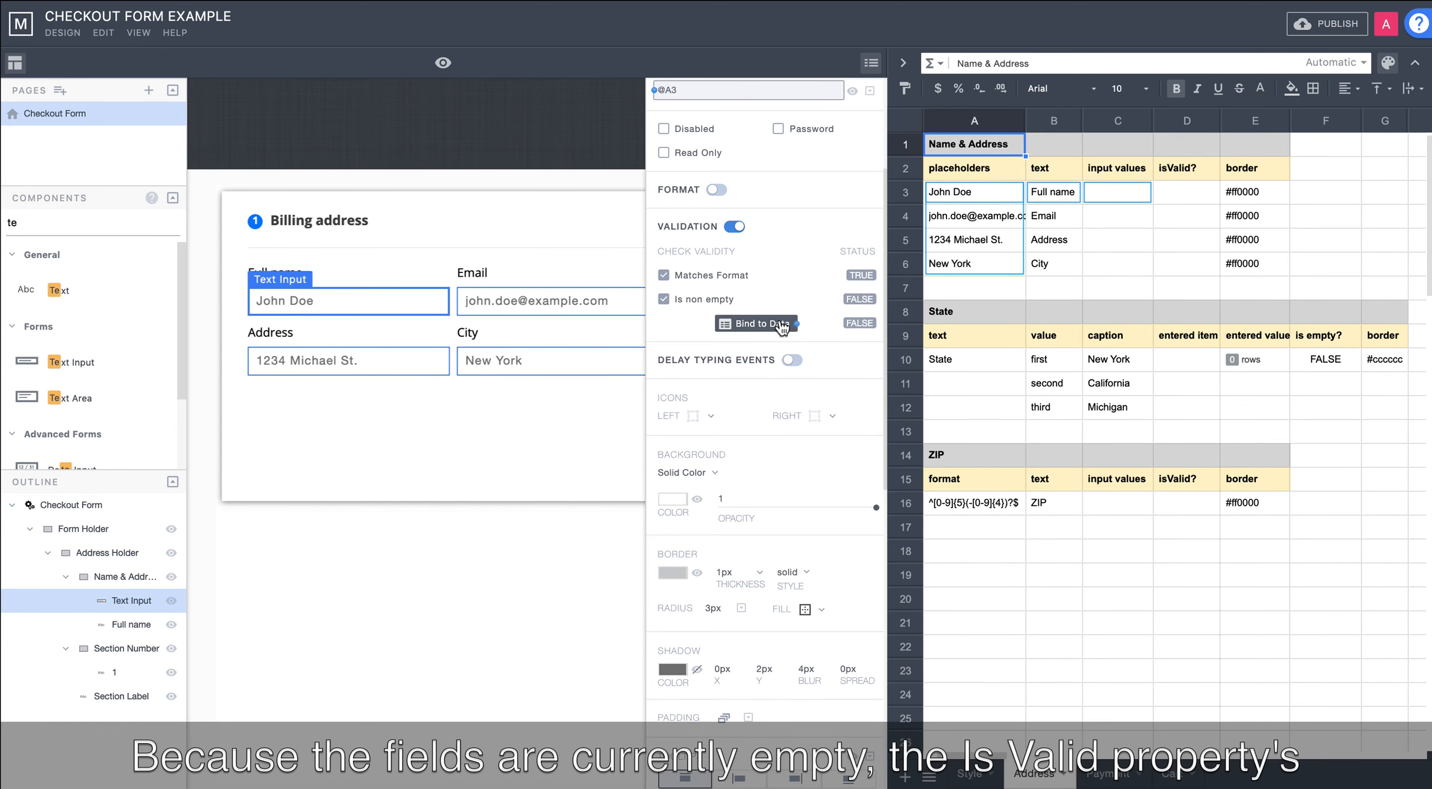
pyautogui.moveTo(781, 327); pyautogui.dragTo(1171, 199)
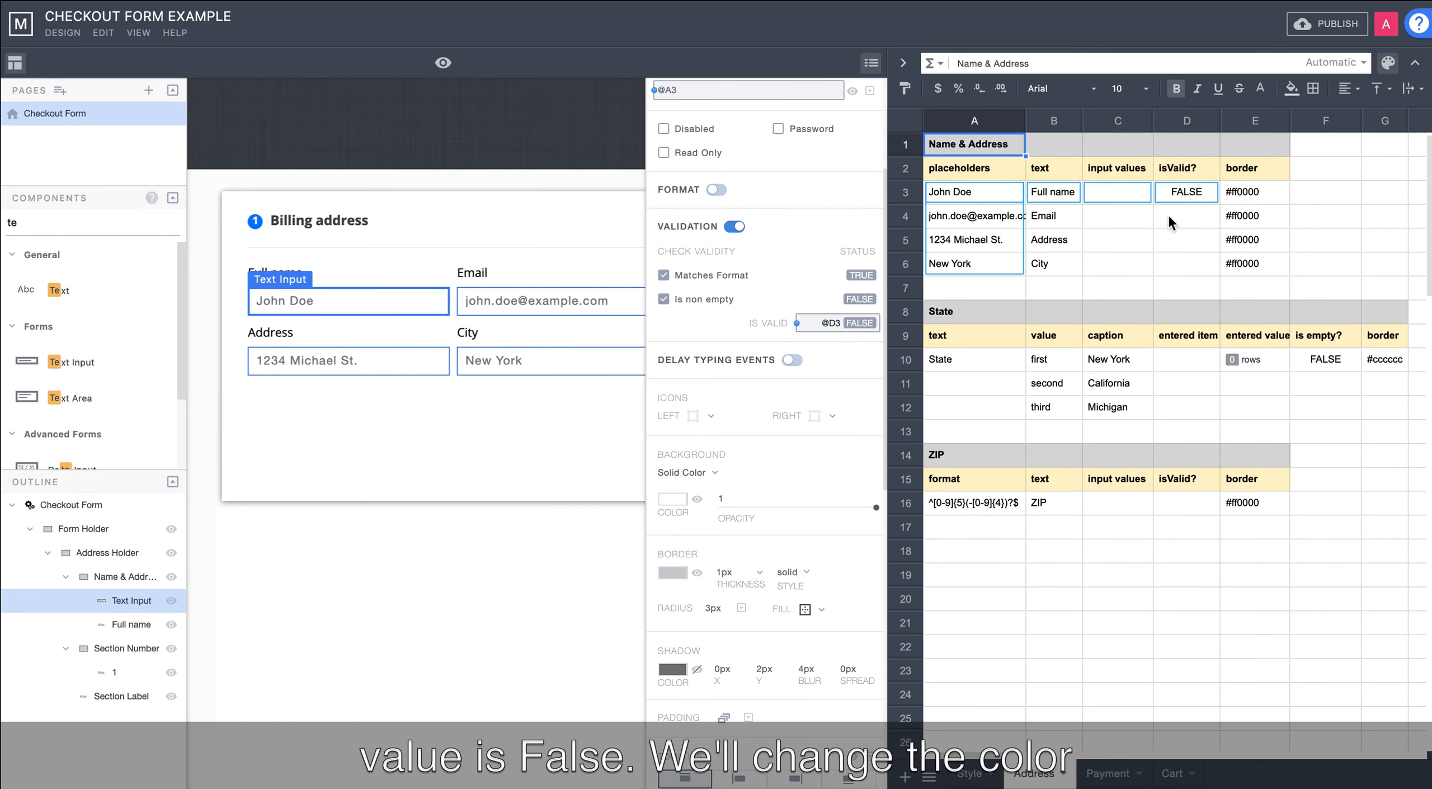
pyautogui.click(663, 275)
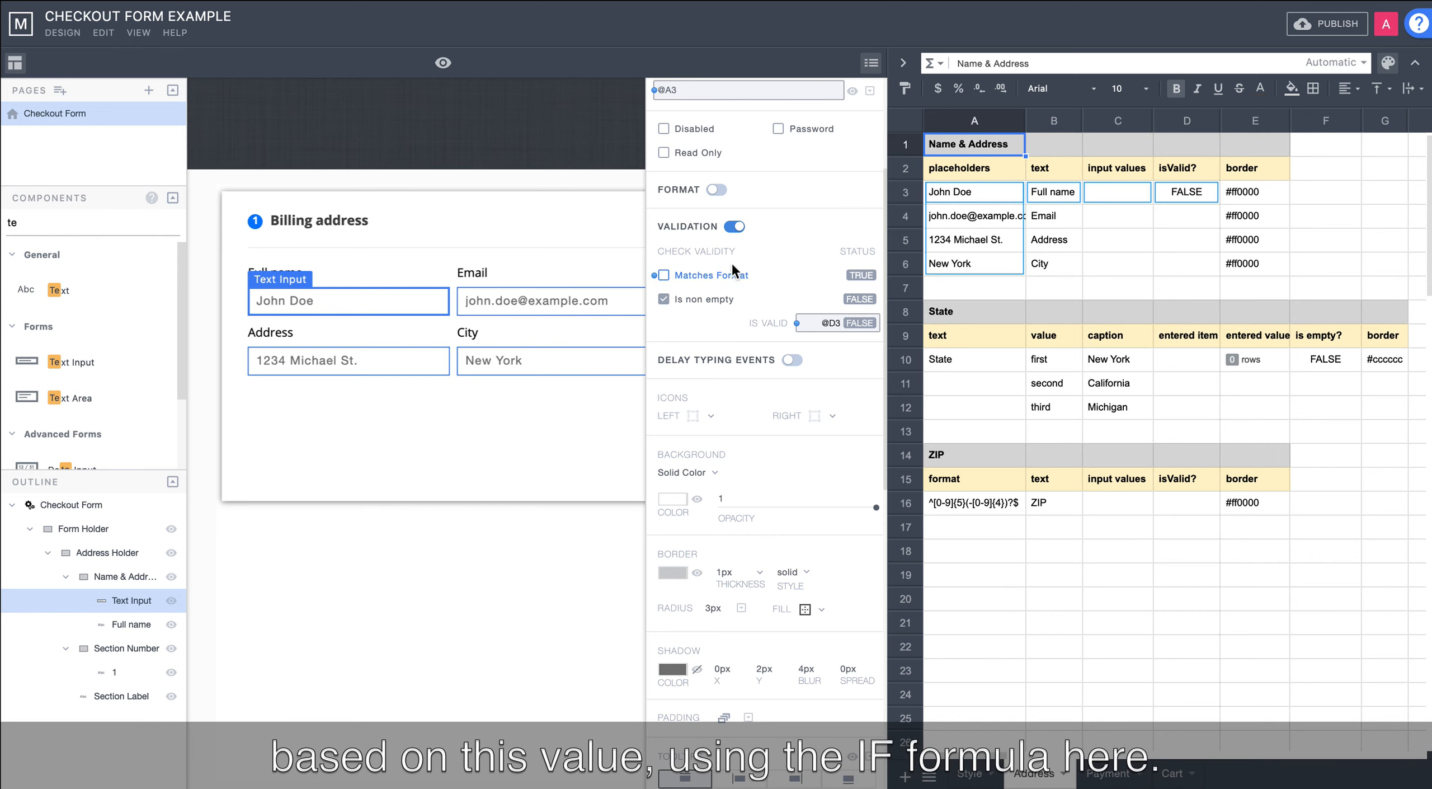
# Check the IF formula in cell E3 and bind the Text Input's border color to that cell
pyautogui.doubleClick(1234, 196)
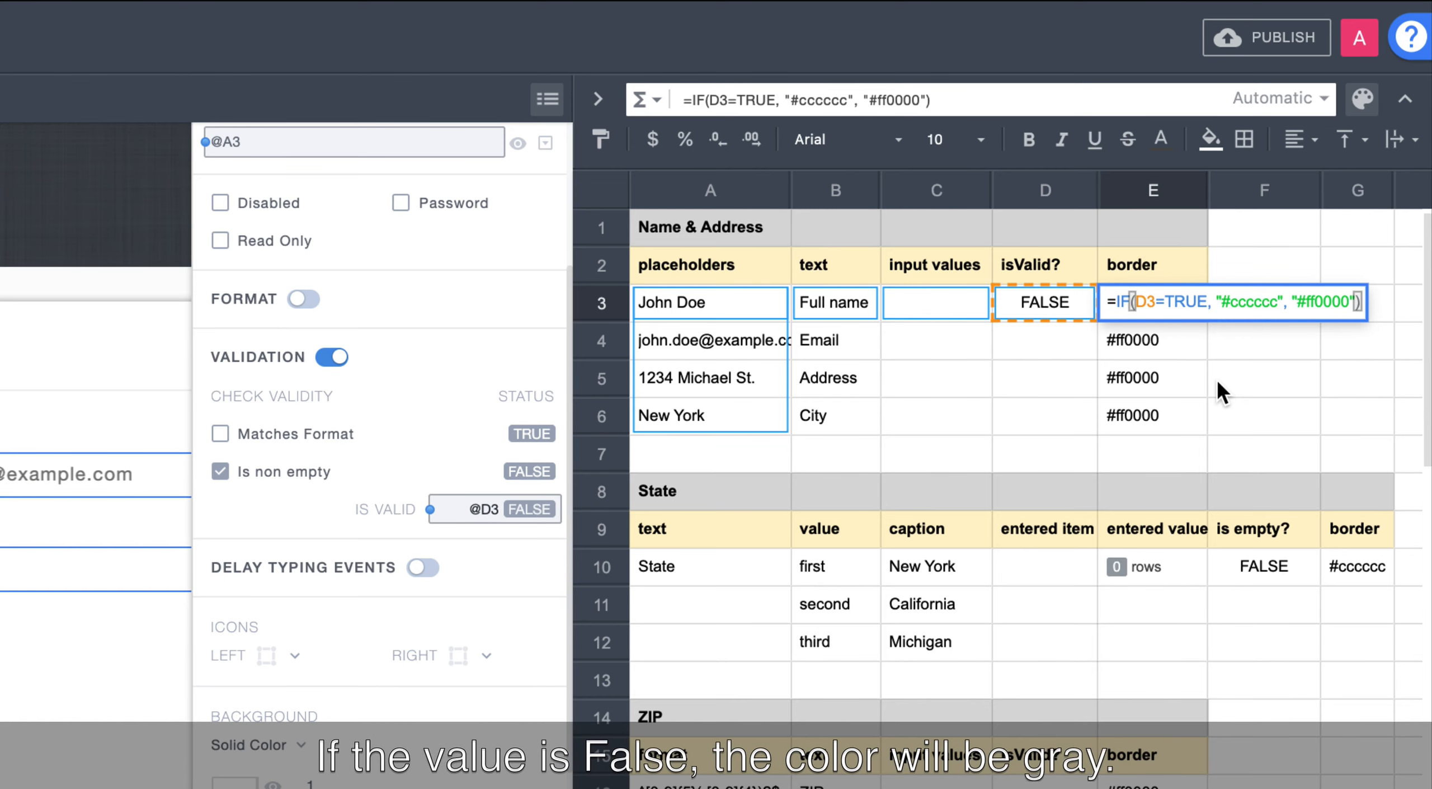
pyautogui.click(1216, 378)
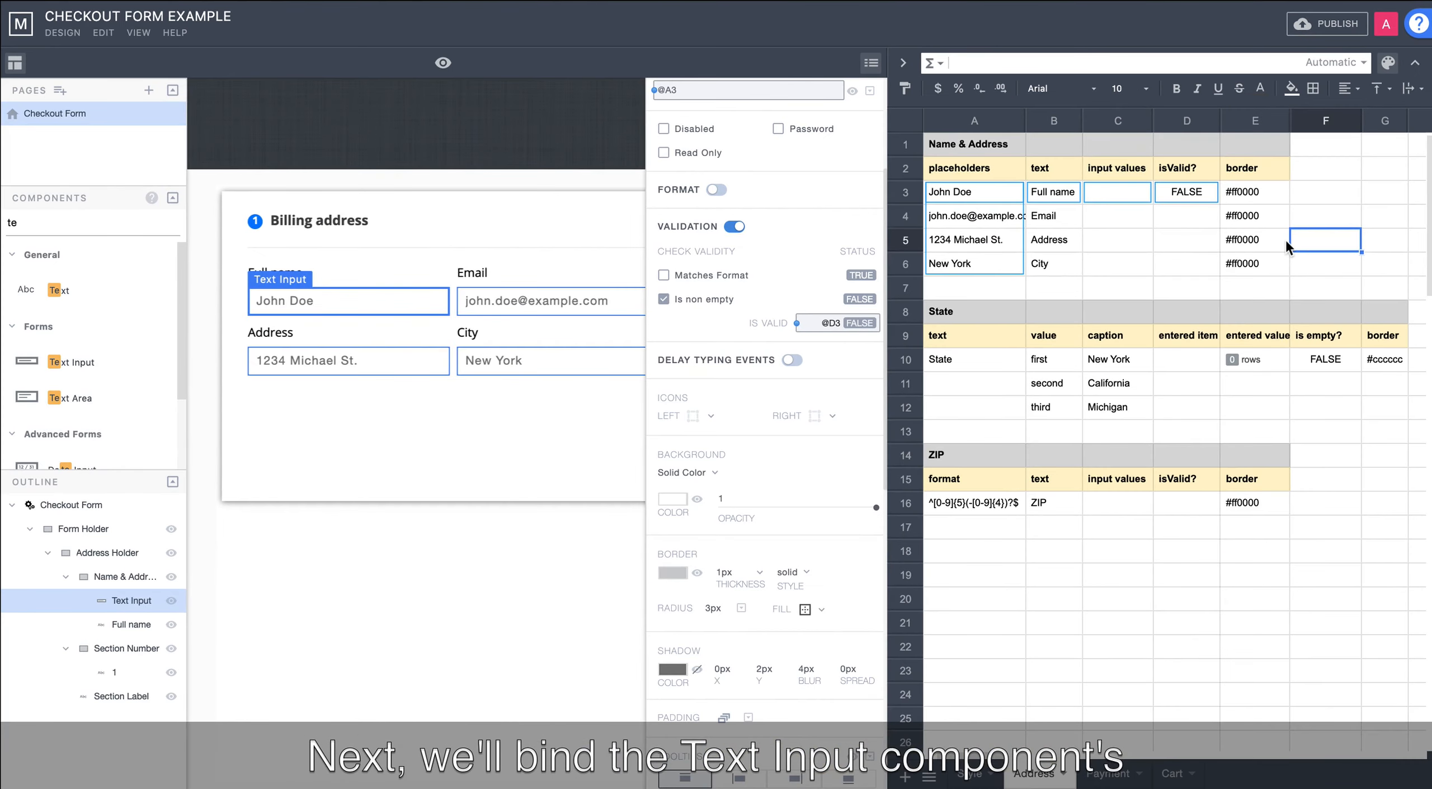
pyautogui.scroll(-5, 769, 385)
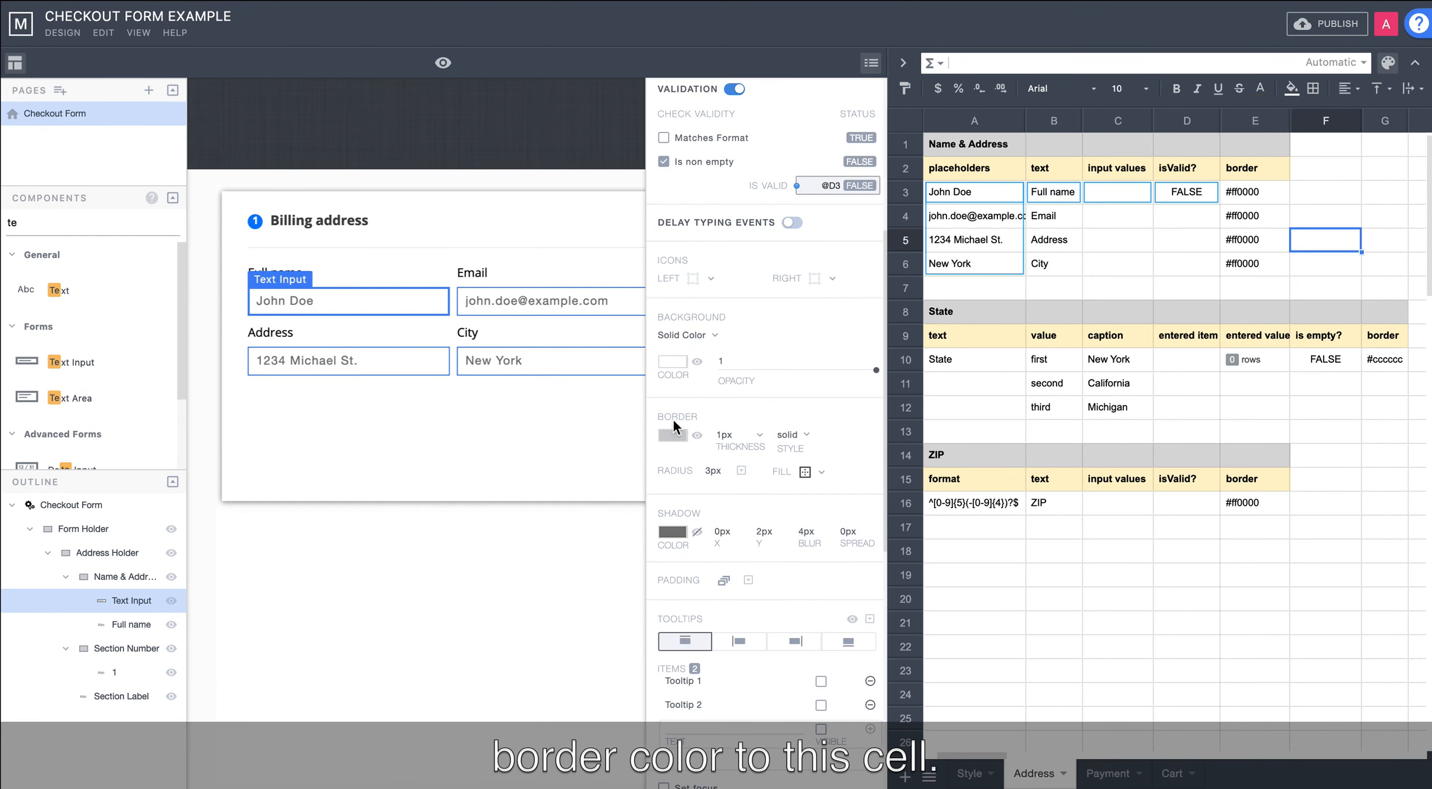
pyautogui.click(675, 436)
pyautogui.moveTo(677, 461); pyautogui.dragTo(1248, 201)
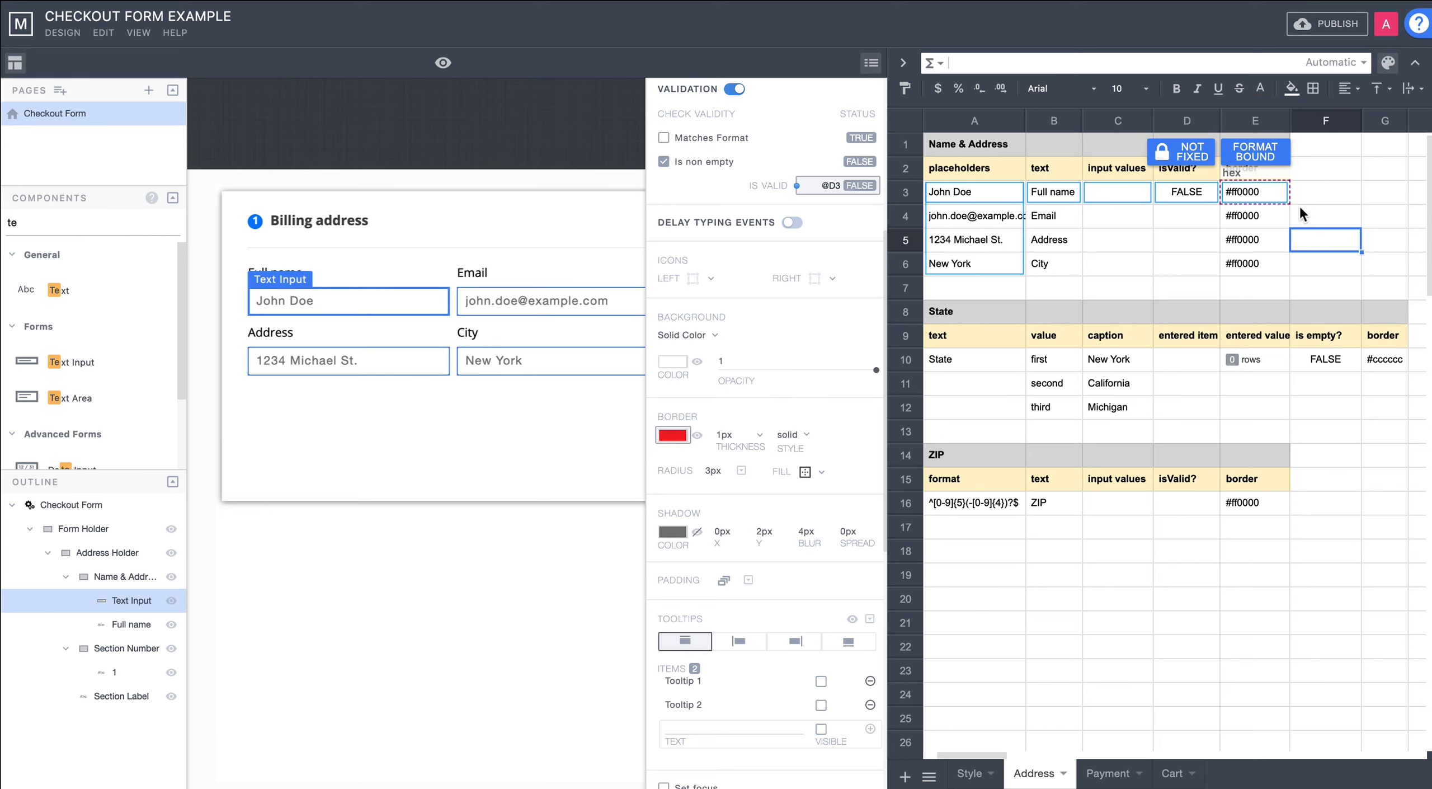
pyautogui.click(559, 409)
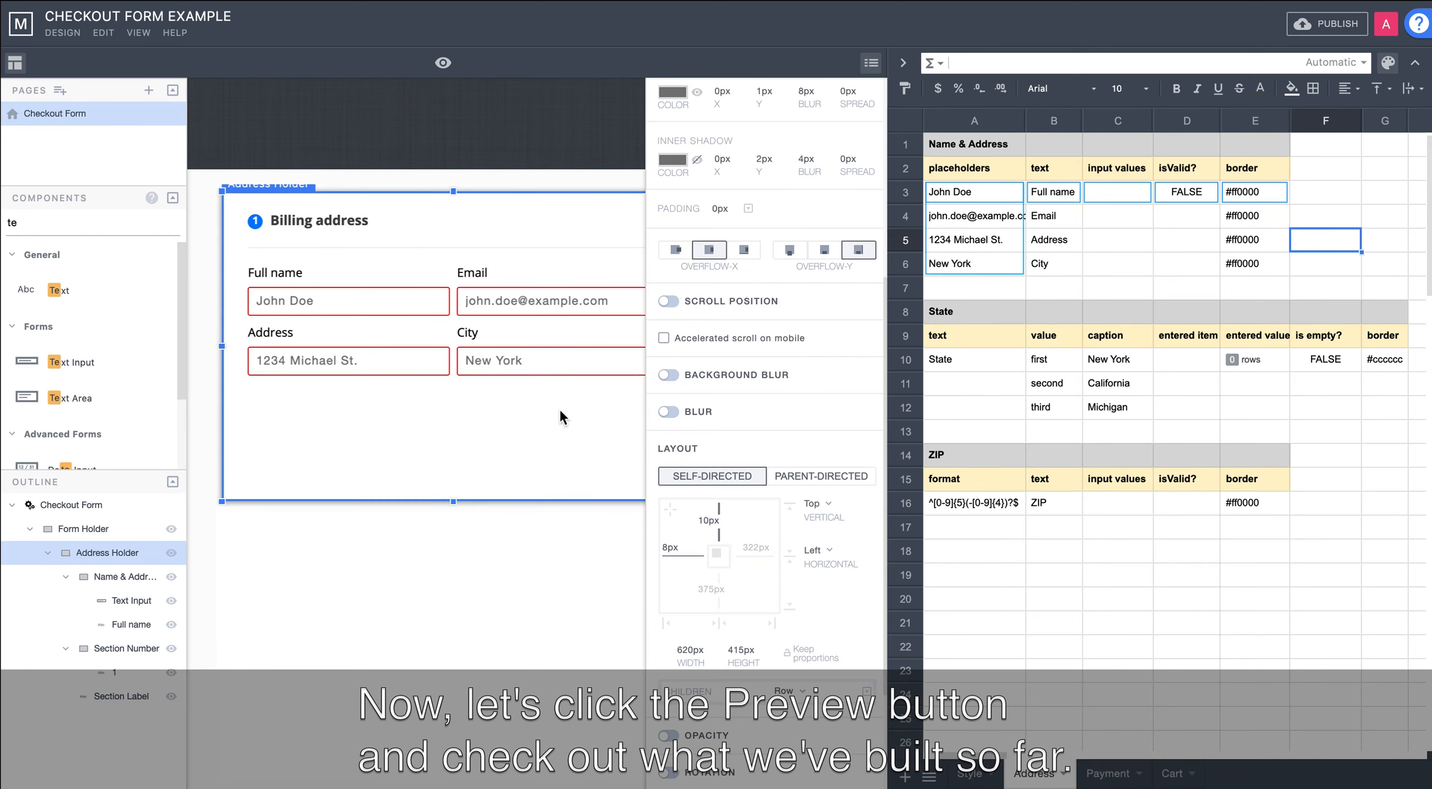
# Preview the page, fill in the billing full name, e-mail, street address and city fields, and return to editing
pyautogui.click(443, 62)
pyautogui.click(371, 296)
pyautogui.write('Mi')
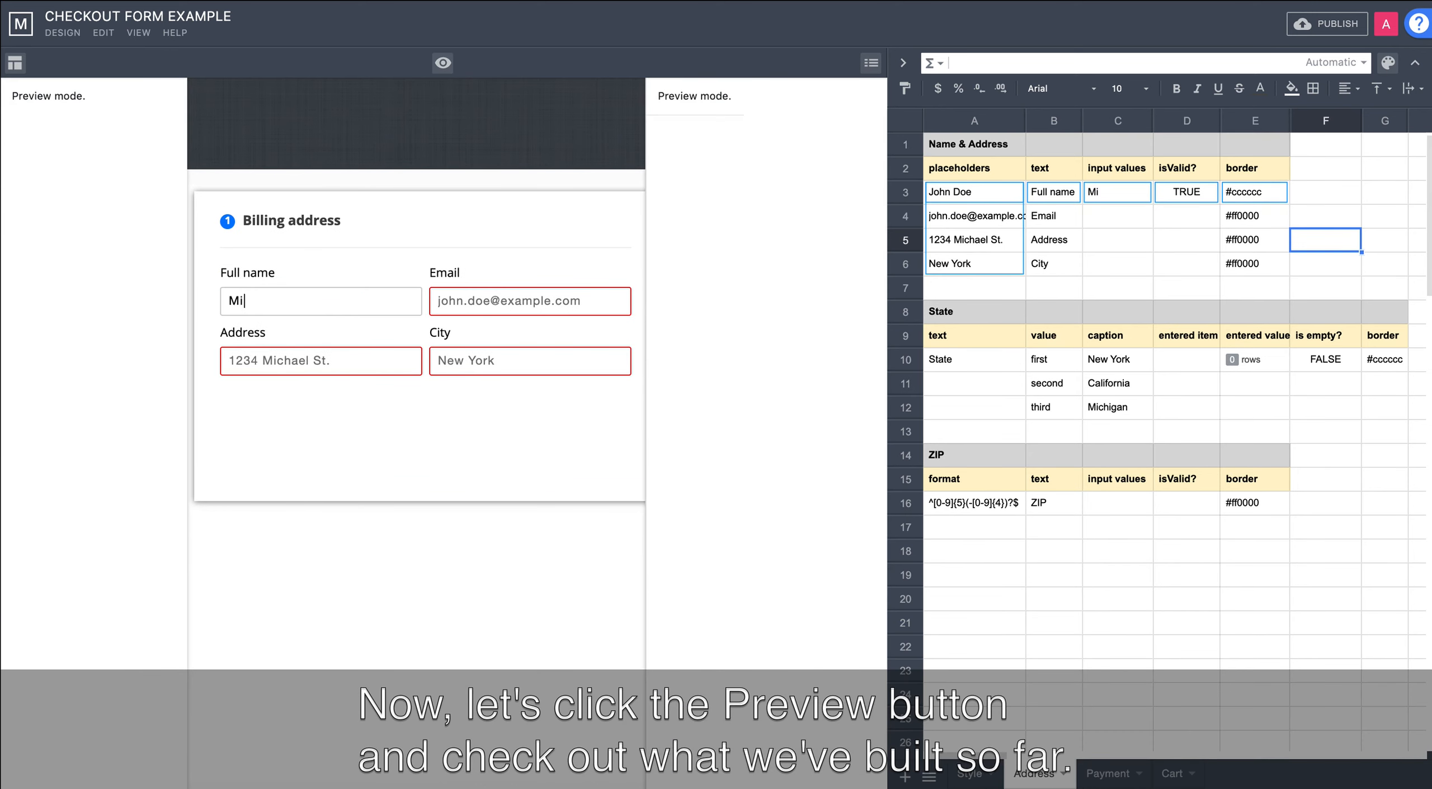
pyautogui.write('chael Scott')
pyautogui.press('Tab')
pyautogui.write('michael.scott')
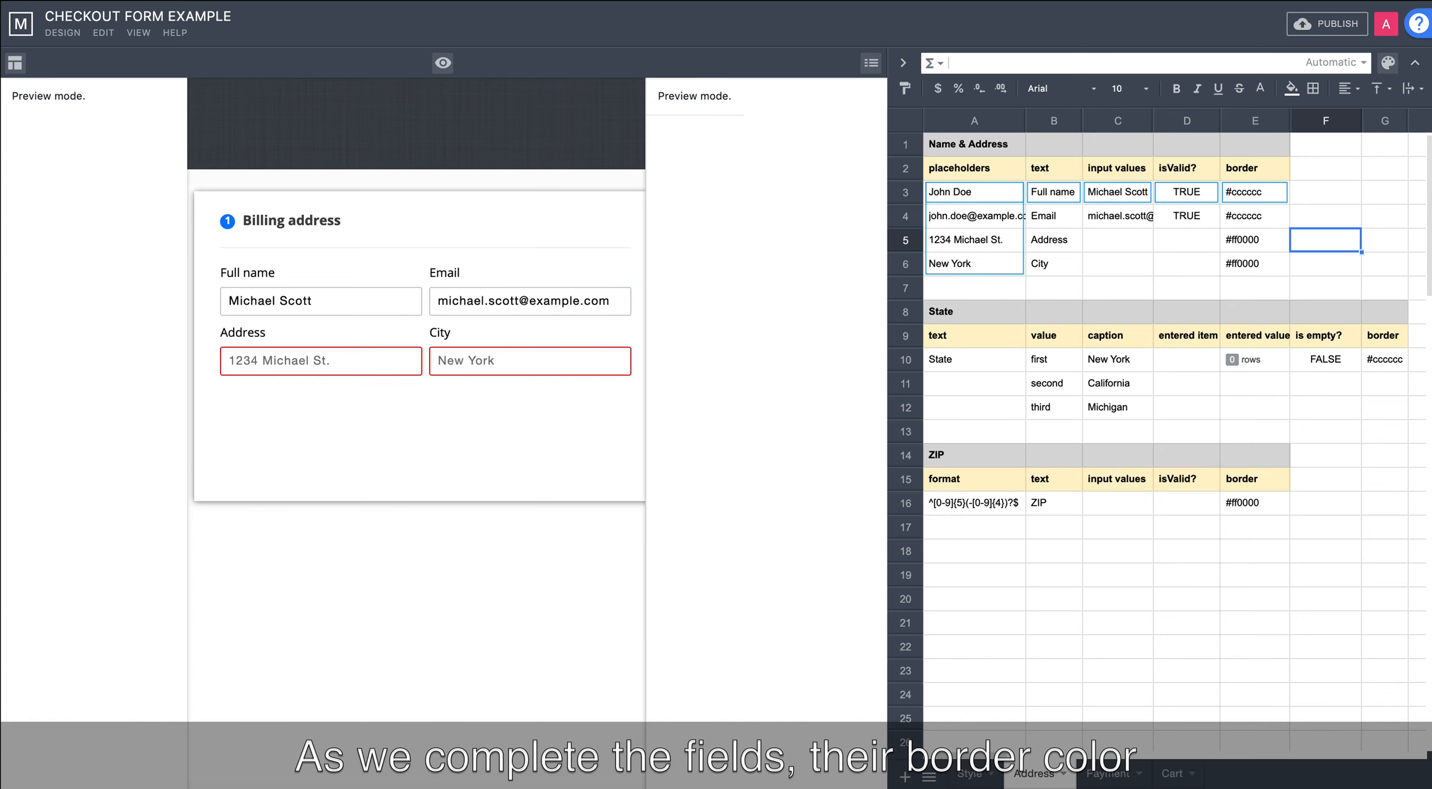
pyautogui.press('Tab')
pyautogui.write('6 Michael ')
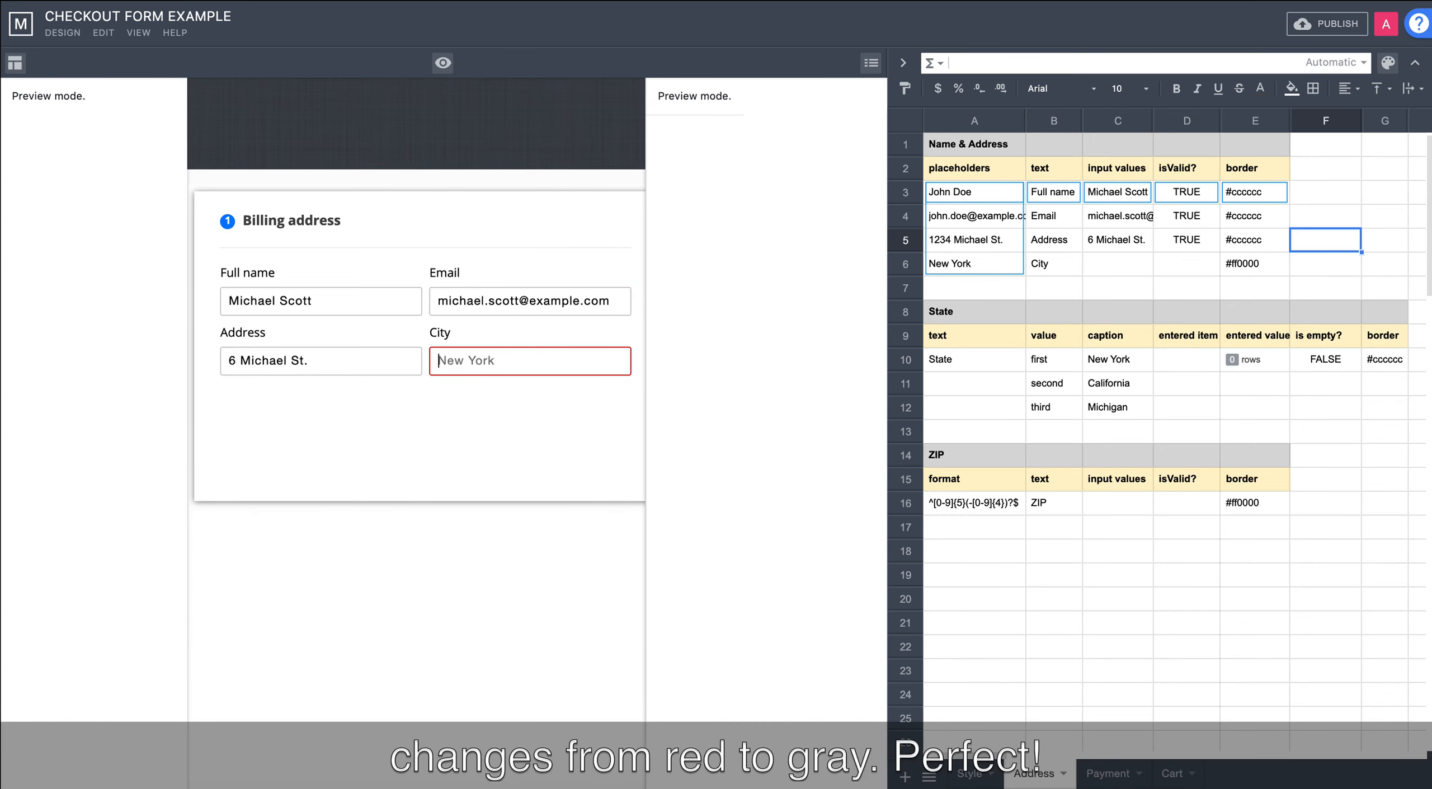
pyautogui.write('New York')
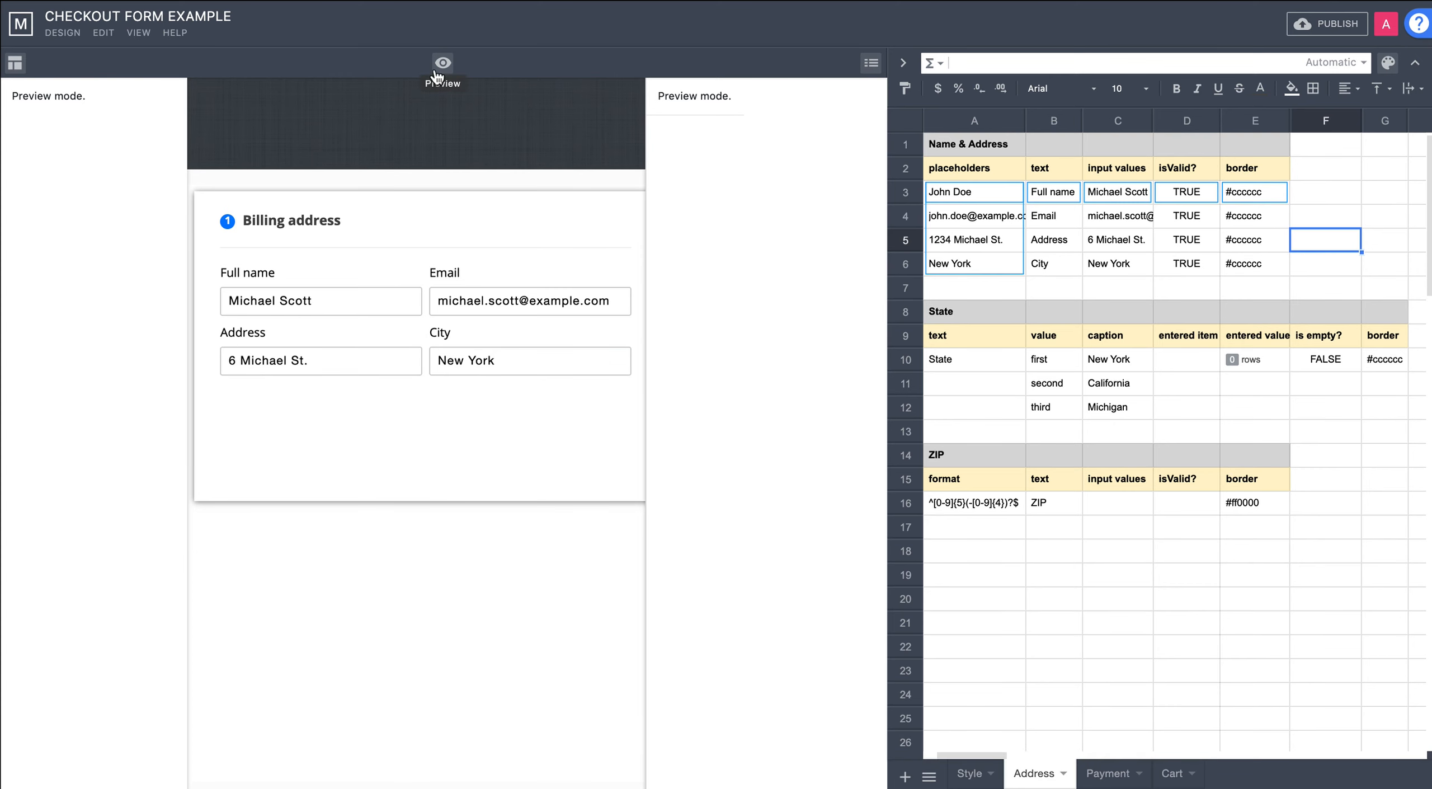
pyautogui.click(437, 71)
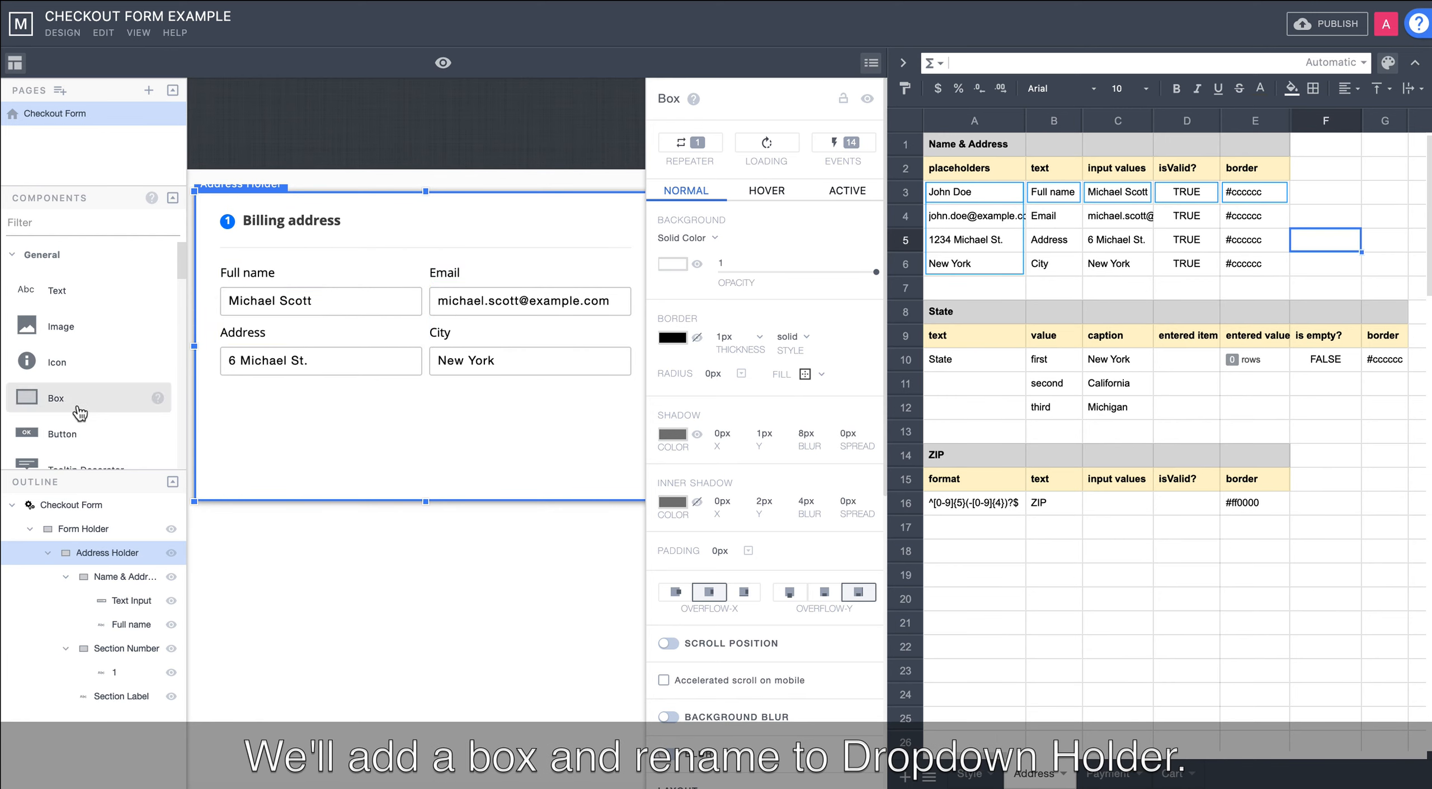
# Add a Box inside the Address Holder and rename it Dropdown Holder
pyautogui.moveTo(77, 403); pyautogui.dragTo(282, 412)
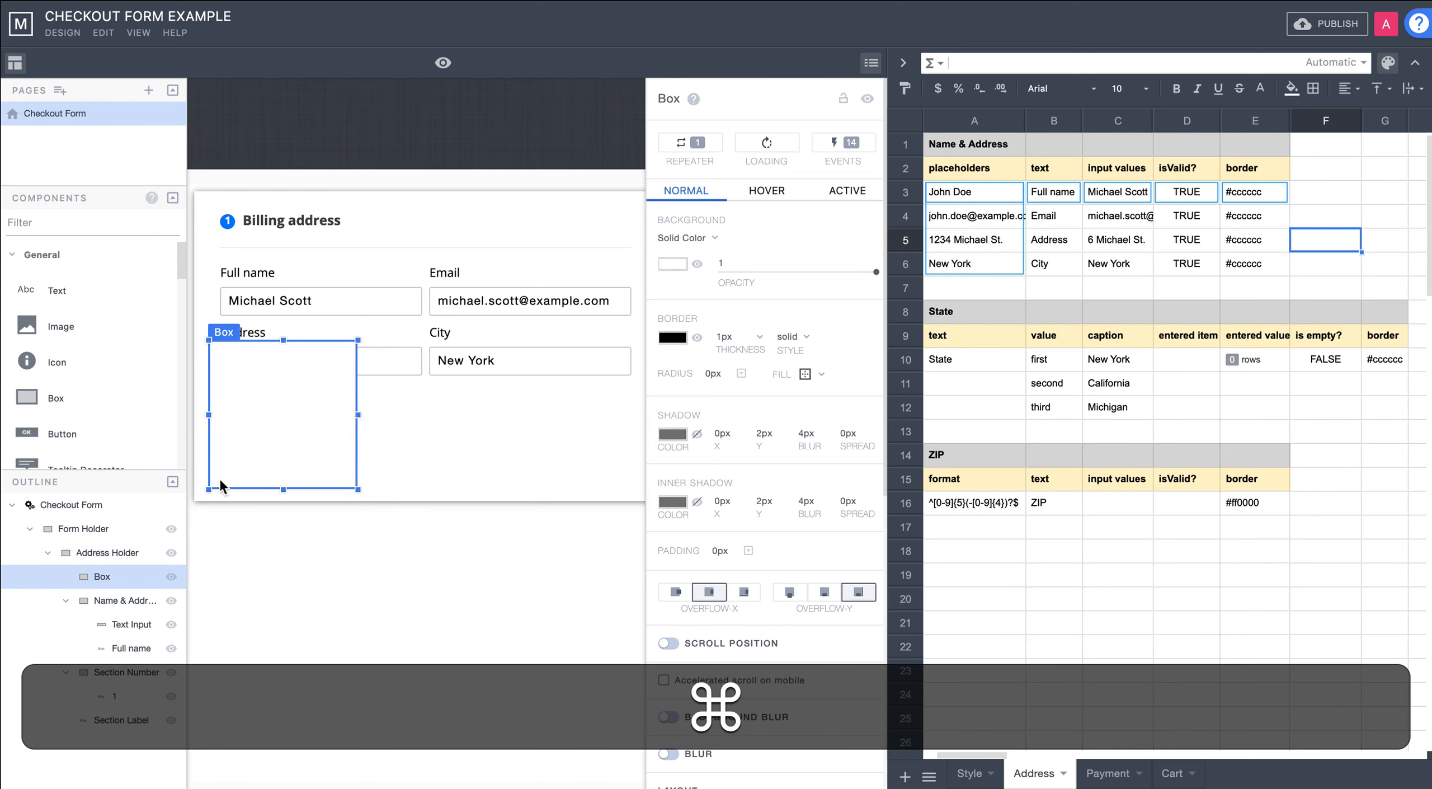
pyautogui.doubleClick(128, 580)
pyautogui.write('Dropdown ')
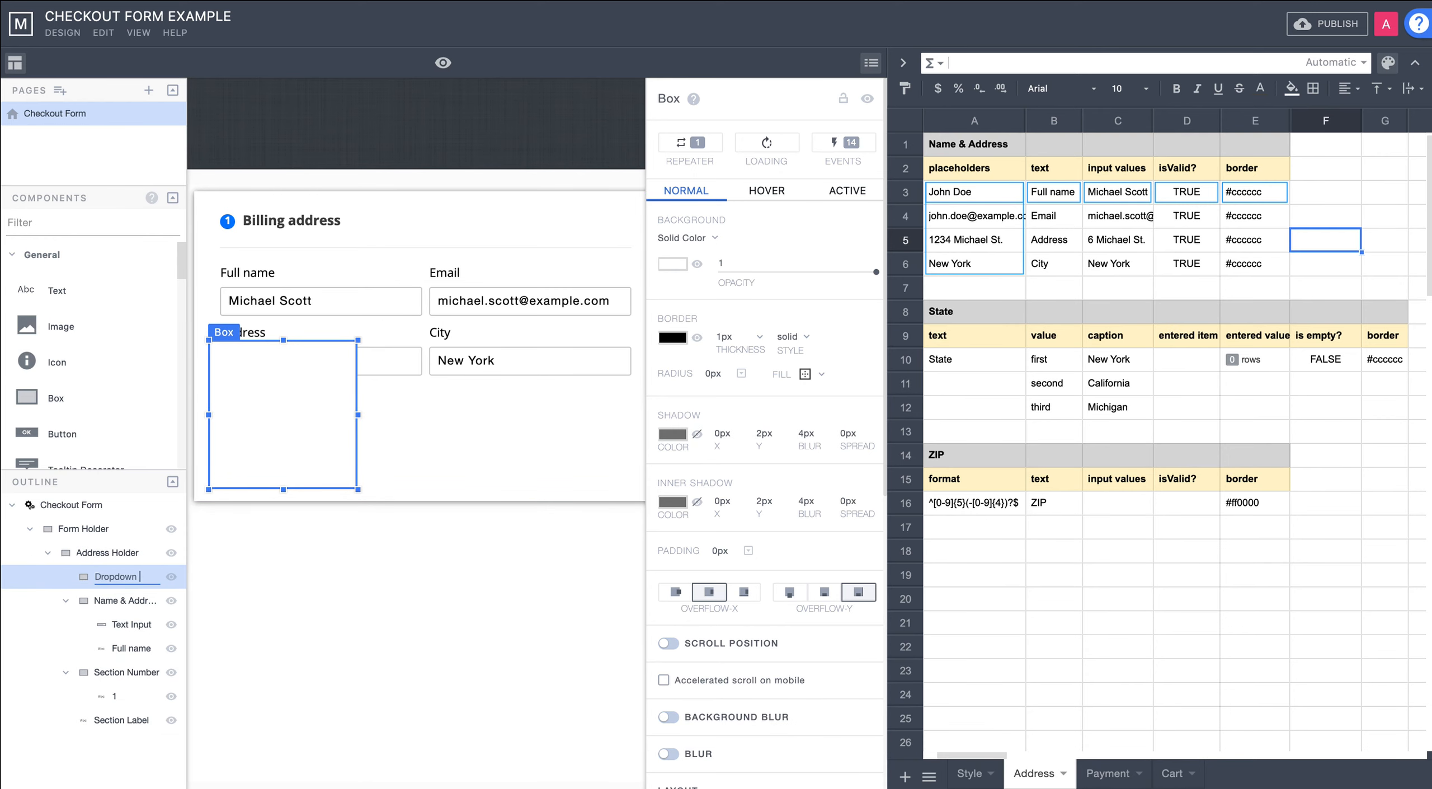
pyautogui.write('Holder')
pyautogui.press('Return')
# Following the Style sheet, place the Dropdown Holder 249 px from the top and 35 px from the left of its parent
pyautogui.click(973, 772)
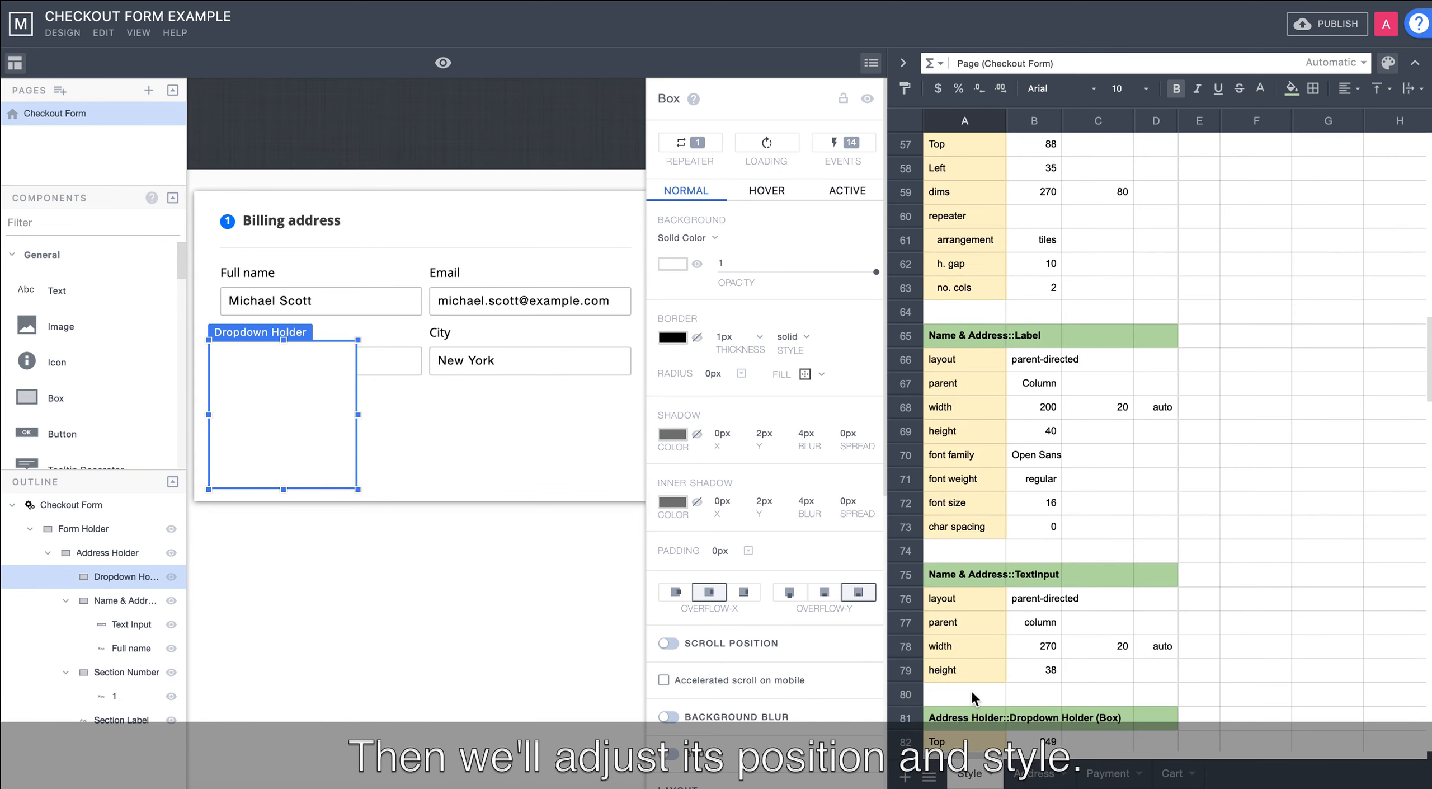
pyautogui.scroll(-8, 975, 698)
pyautogui.scroll(-4, 828, 619)
pyautogui.doubleClick(718, 650)
pyautogui.write('249')
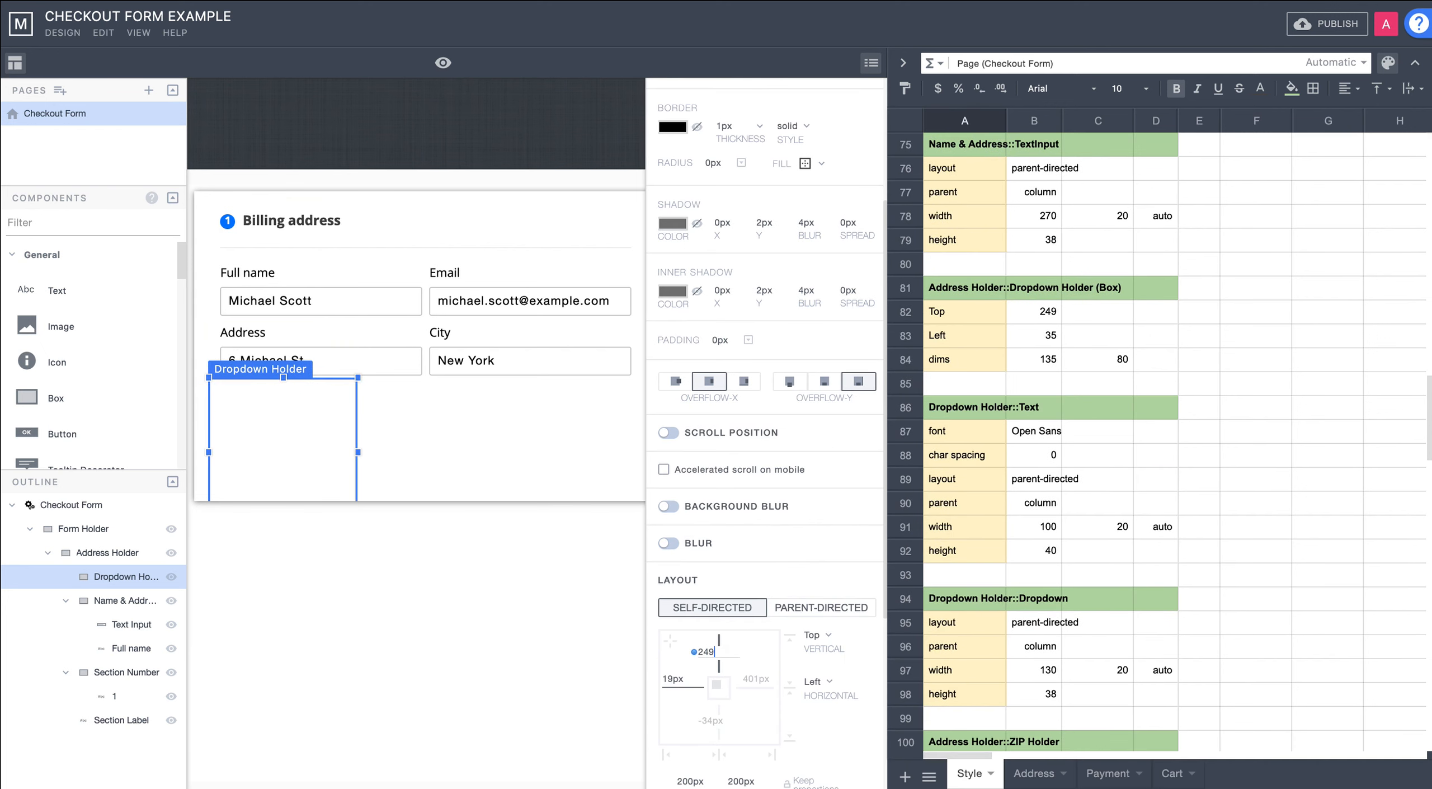
pyautogui.doubleClick(677, 678)
pyautogui.write('35')
pyautogui.scroll(-1, 688, 671)
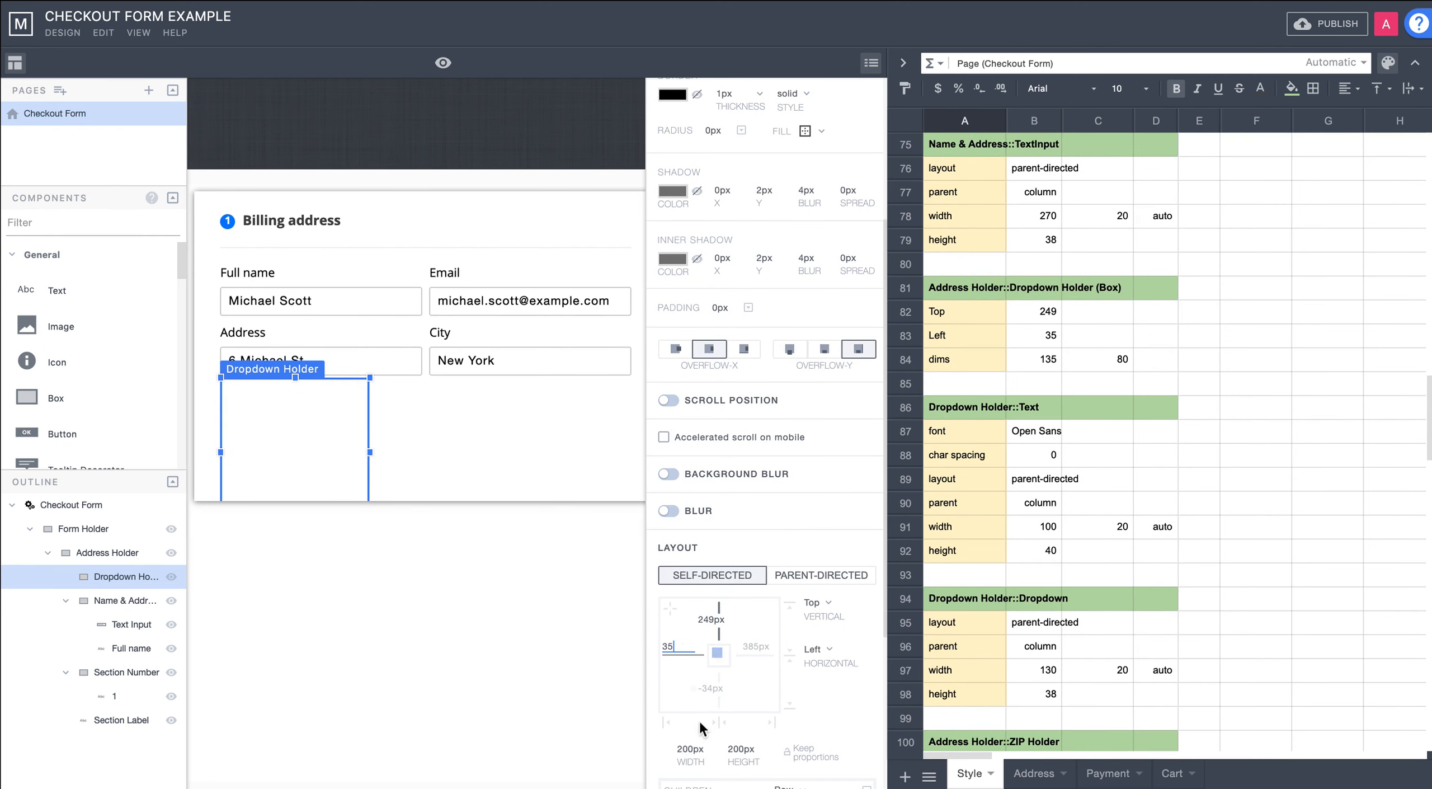
# Set the Dropdown Holder's width to 135 px and its height to 80 px
pyautogui.doubleClick(683, 749)
pyautogui.write('135')
pyautogui.scroll(-2, 716, 733)
pyautogui.doubleClick(740, 670)
pyautogui.write('80')
pyautogui.click(415, 453)
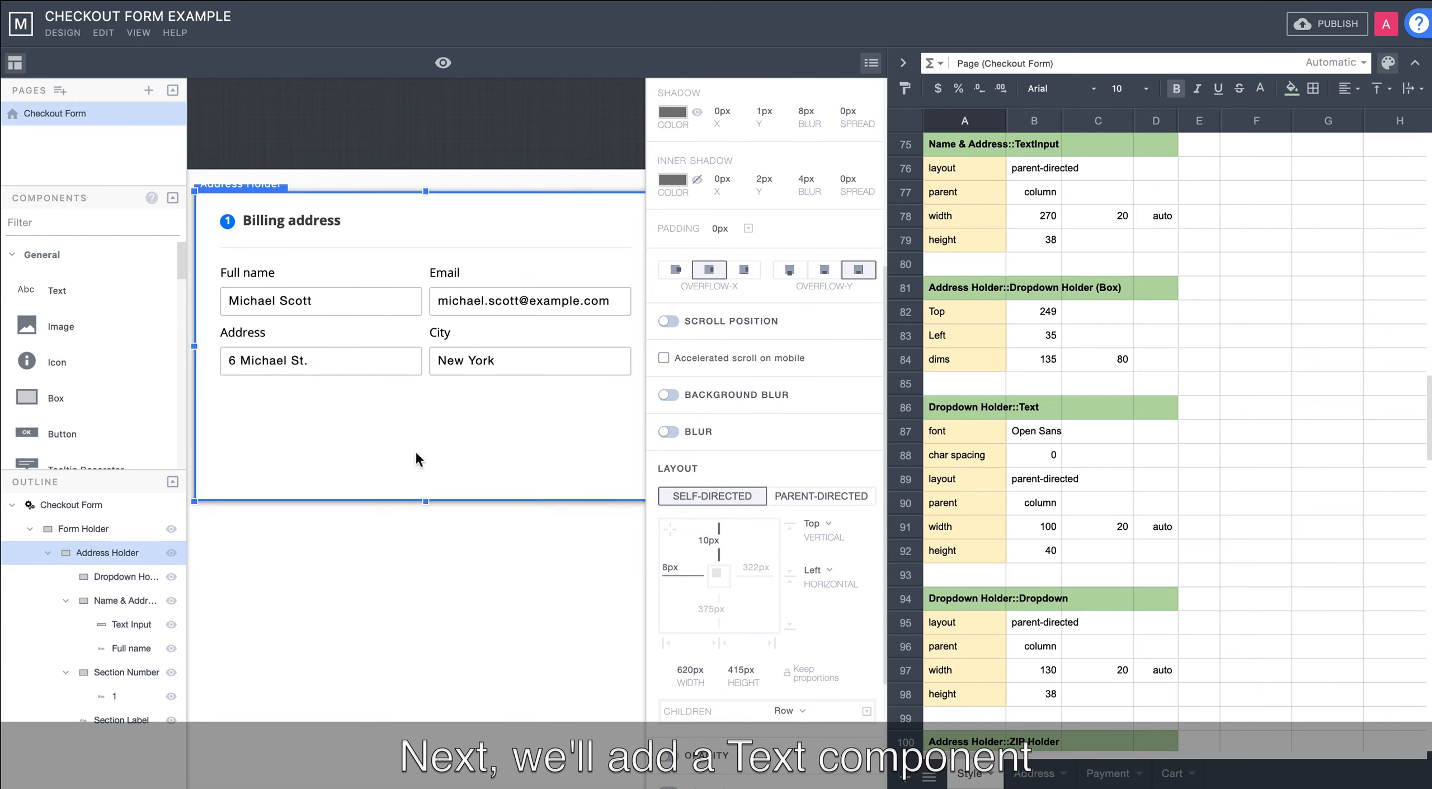
# Add a Text component inside the Dropdown Holder and give it a parent-directed layout with Column as the parent arrangement
pyautogui.click(296, 421)
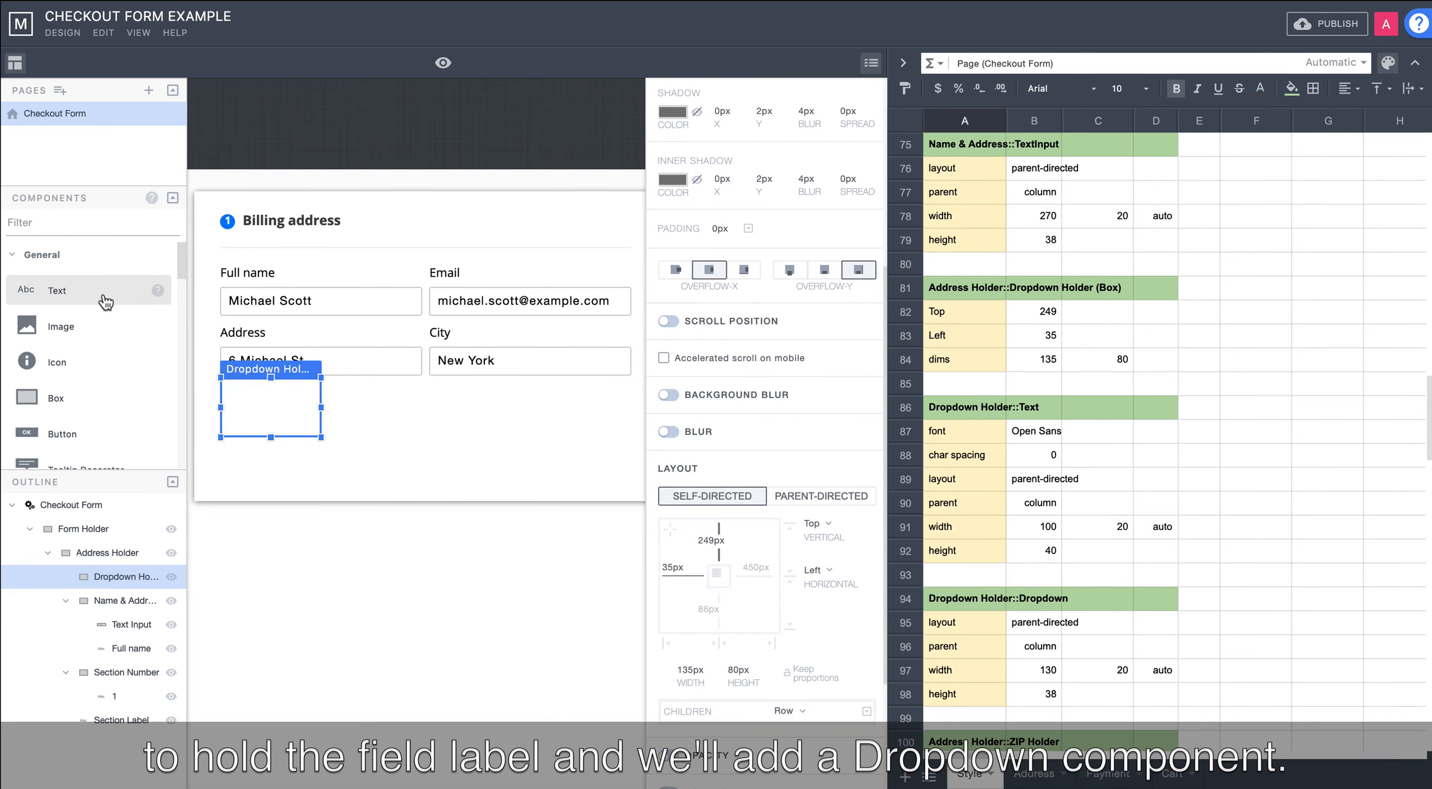
pyautogui.moveTo(105, 303); pyautogui.dragTo(280, 414)
pyautogui.click(781, 557)
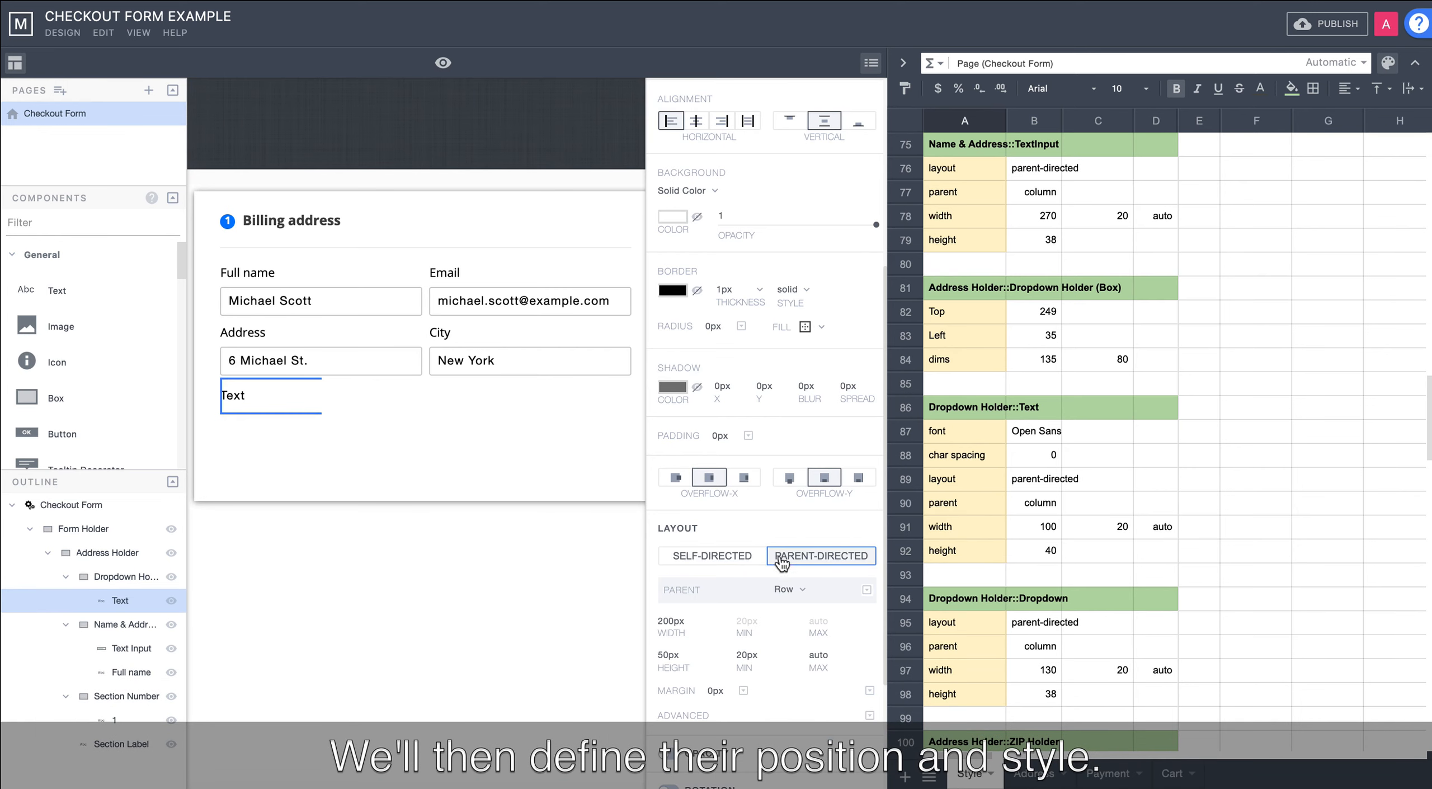
pyautogui.click(800, 589)
pyautogui.click(806, 605)
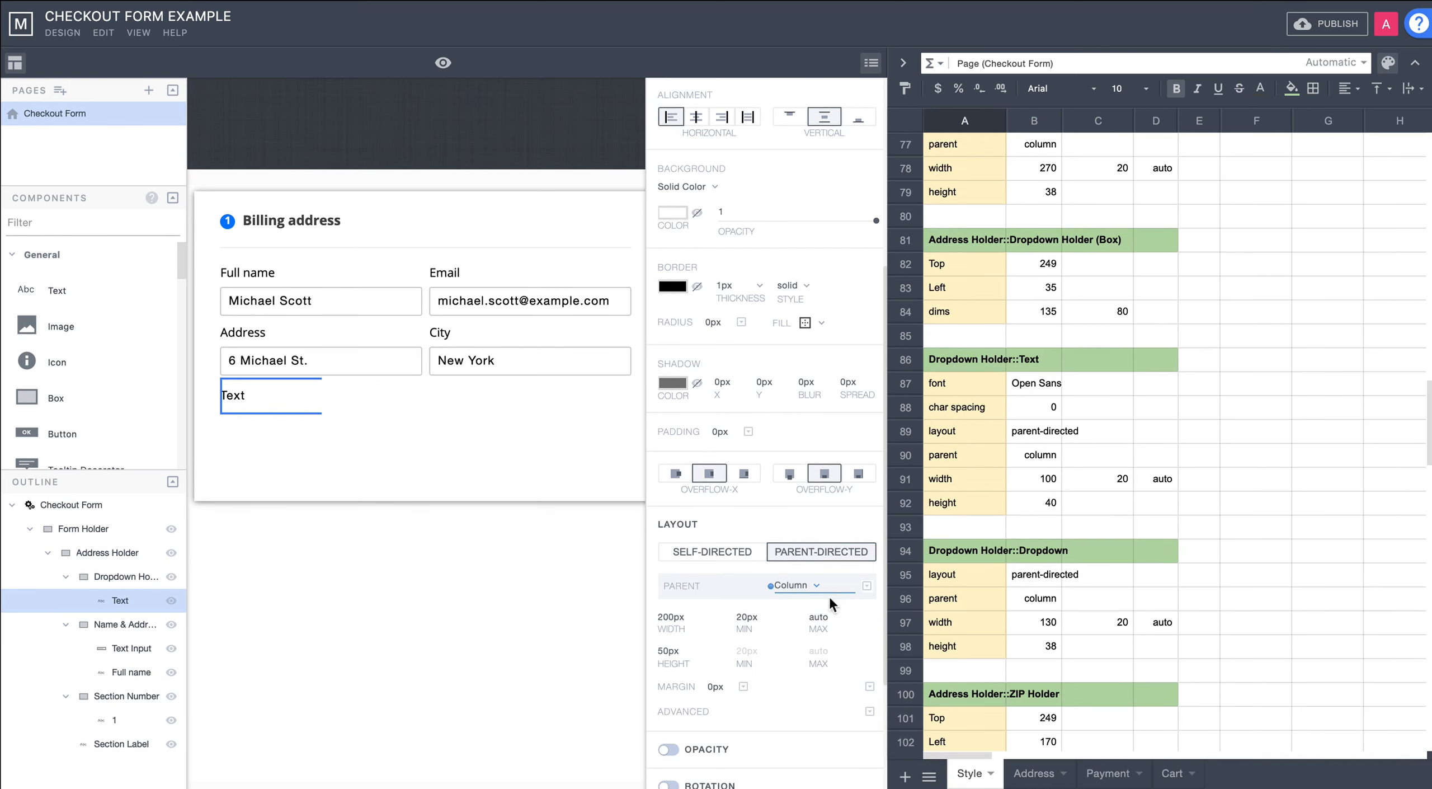
# Size the Dropdown Holder's Text component to 100 px wide and 40 px high, with character spacing 0
pyautogui.doubleClick(669, 600)
pyautogui.write('100')
pyautogui.doubleClick(667, 634)
pyautogui.write('40')
pyautogui.scroll(6, 808, 506)
pyautogui.click(870, 218)
pyautogui.click(775, 308)
pyautogui.click(794, 442)
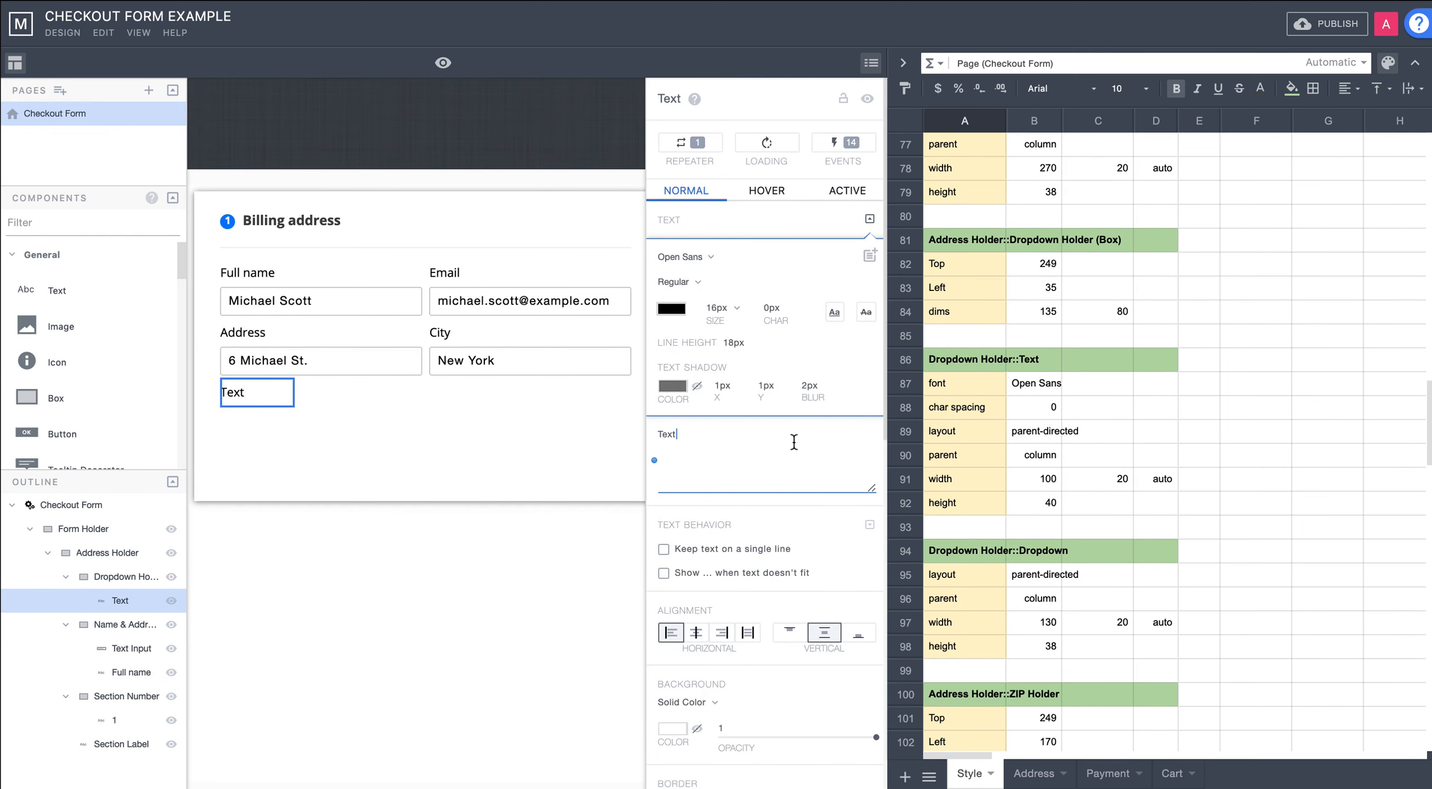
# Add a Dropdown below the Text in the Dropdown Holder and make it 130 px wide and 38 px high
pyautogui.click(90, 222)
pyautogui.write('dr')
pyautogui.moveTo(112, 290); pyautogui.dragTo(271, 418)
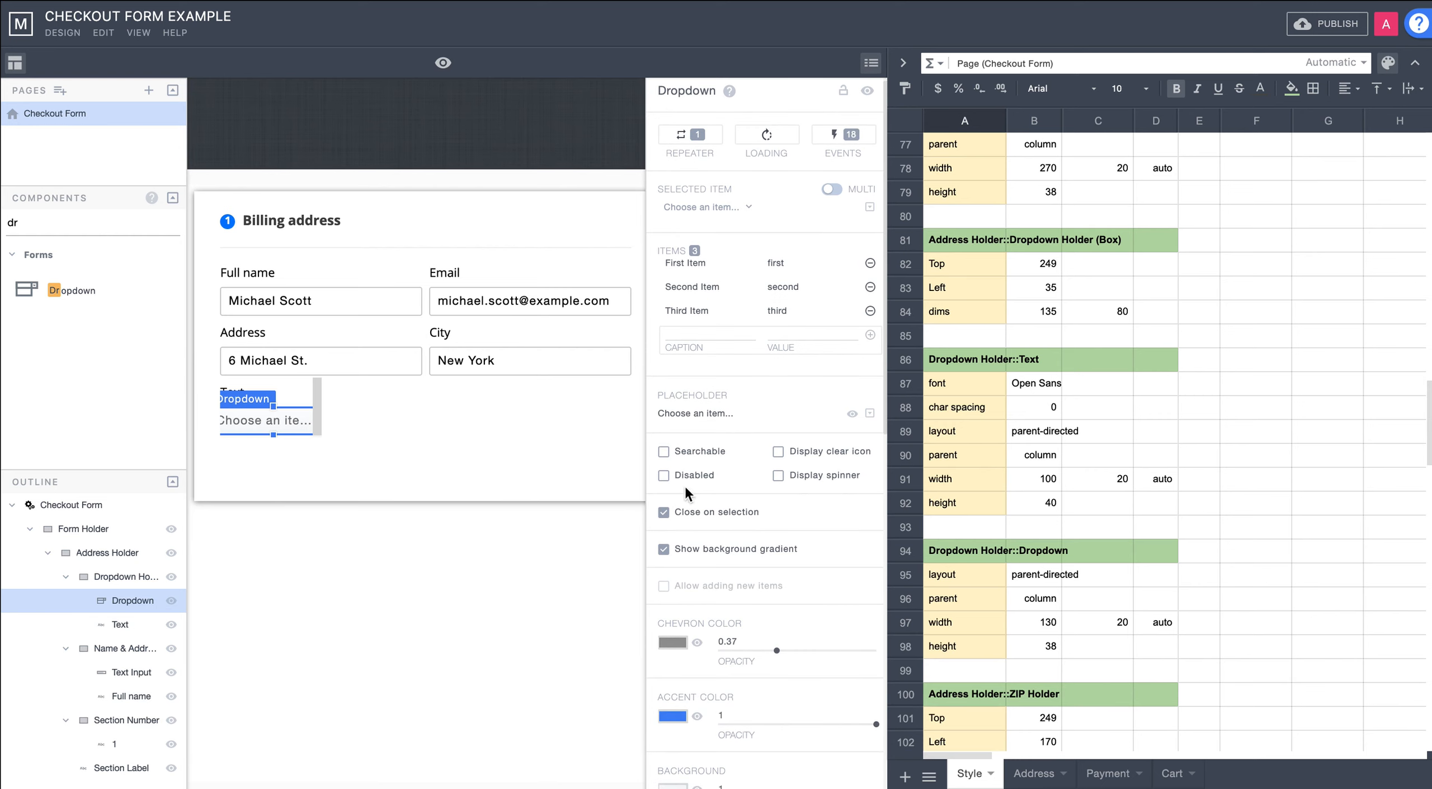
pyautogui.scroll(-10, 736, 492)
pyautogui.scroll(-1, 864, 512)
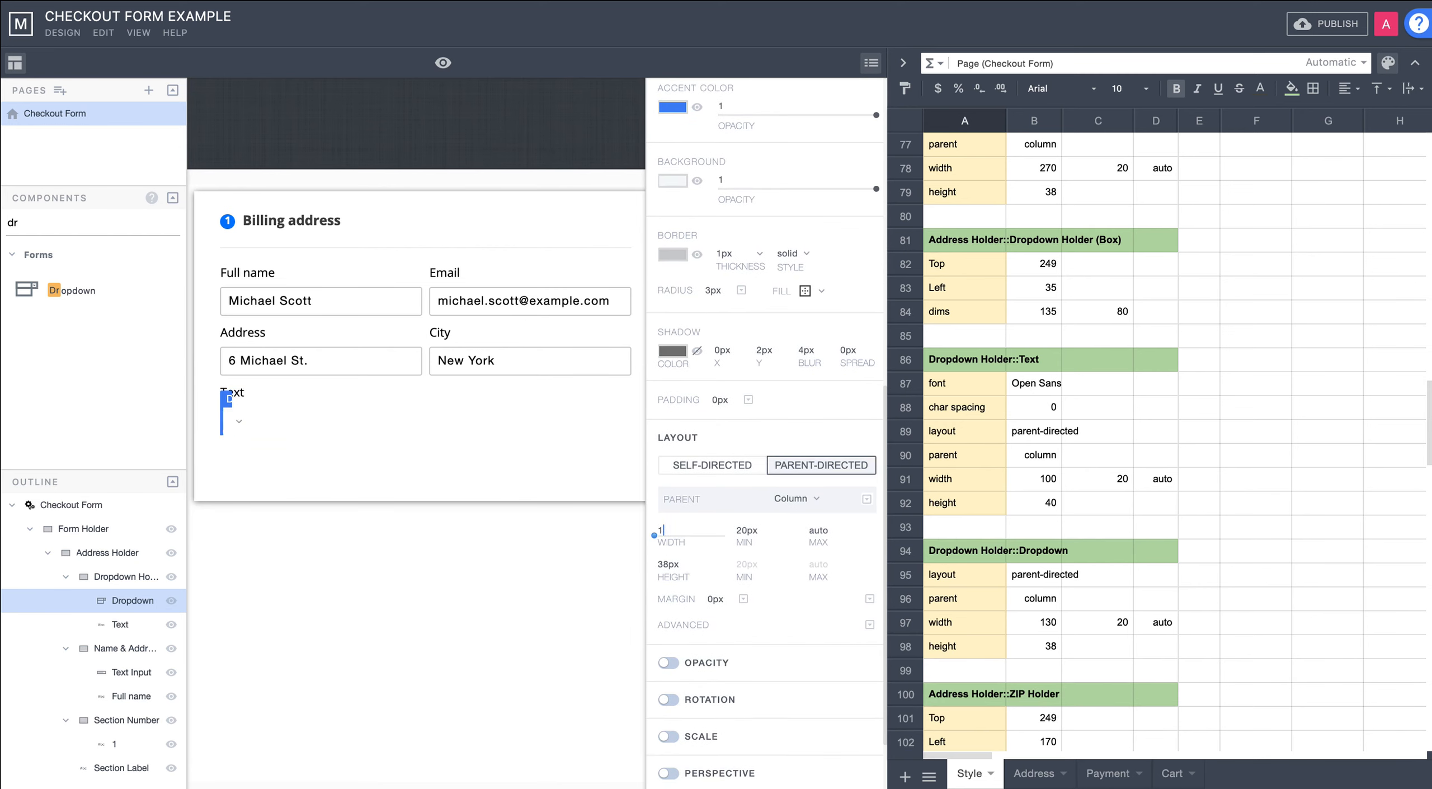
# On the Address sheet, bind the Dropdown's items to the State values and captions starting at B10:C and its selected item to cell D10
pyautogui.click(1033, 773)
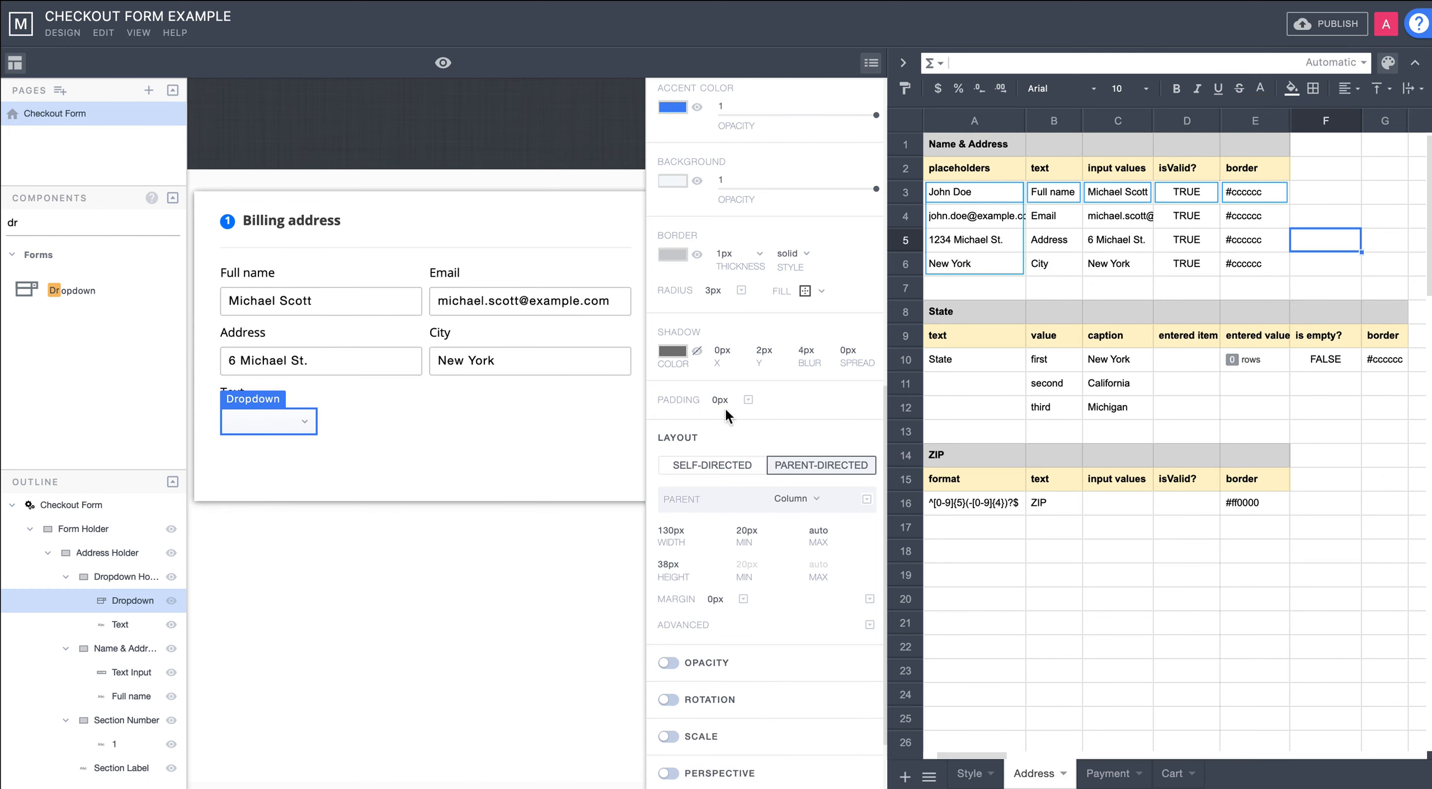
pyautogui.scroll(10, 728, 414)
pyautogui.click(646, 260)
pyautogui.moveTo(1053, 359); pyautogui.dragTo(1119, 410)
pyautogui.click(1090, 438)
pyautogui.click(679, 215)
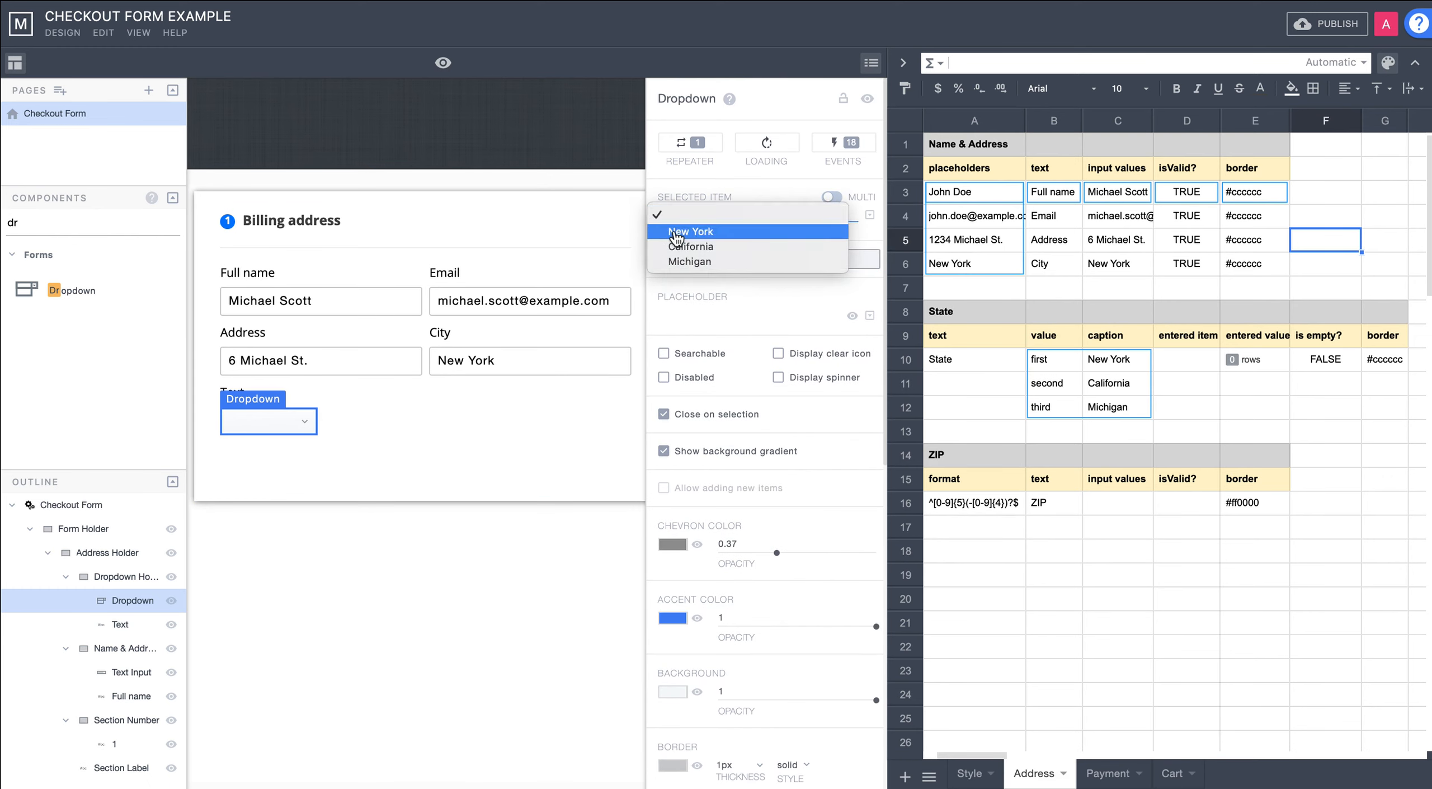
pyautogui.click(675, 232)
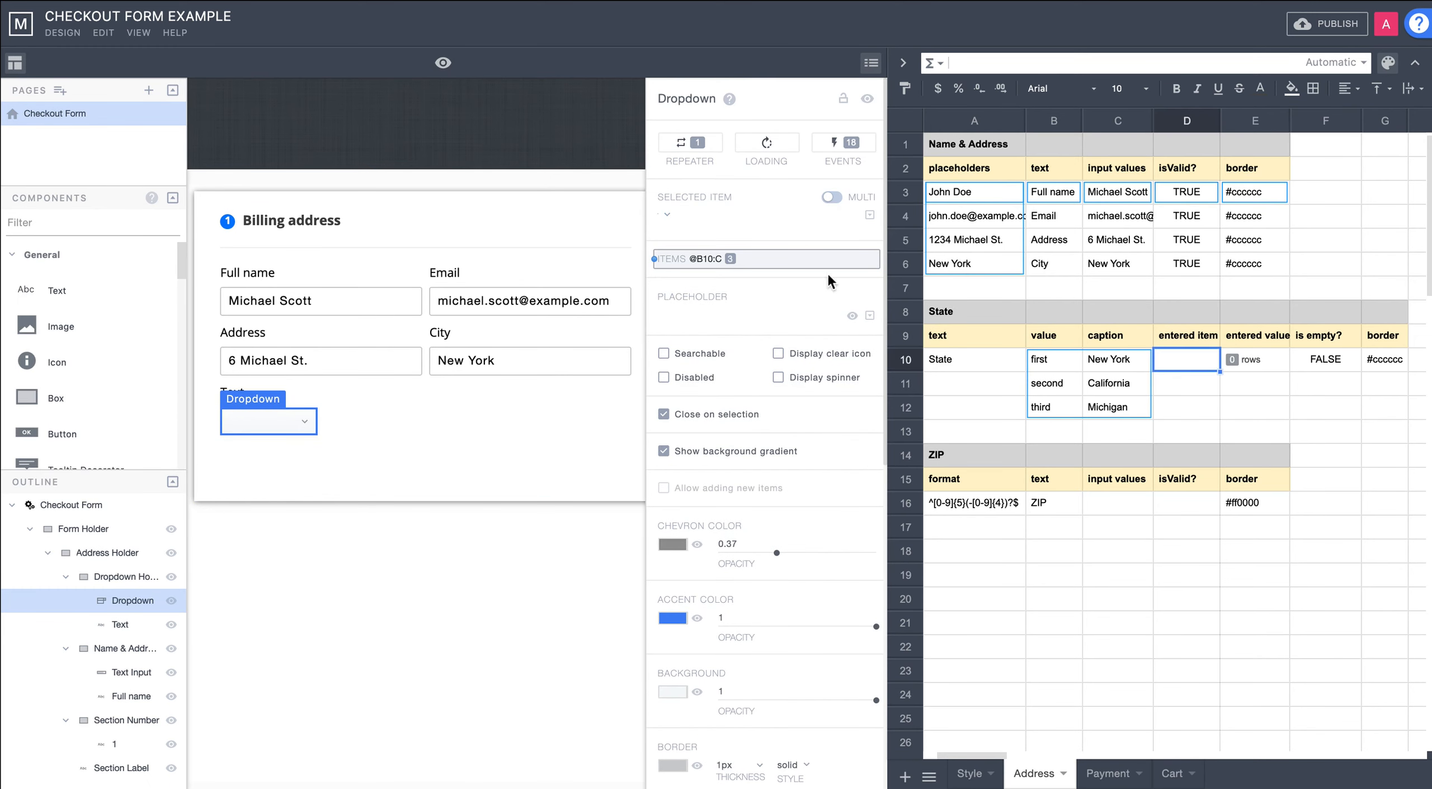
pyautogui.click(1180, 360)
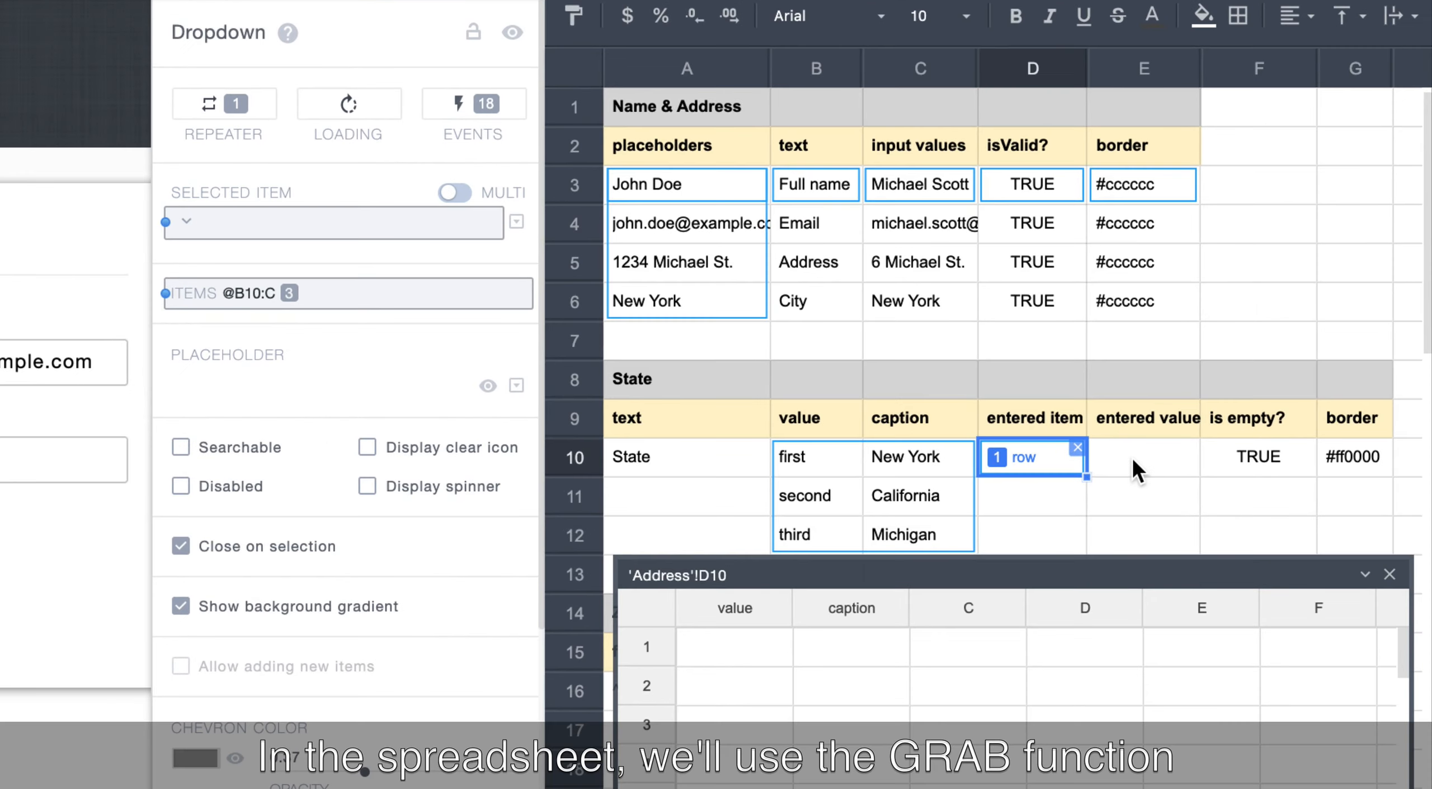
# In the State section, enter =GRAB(D10,"$..caption") in cell E10 and =IS_NULL(E10) in cell F10
pyautogui.click(1178, 419)
pyautogui.write('=GRAB(D10,"$..caption")')
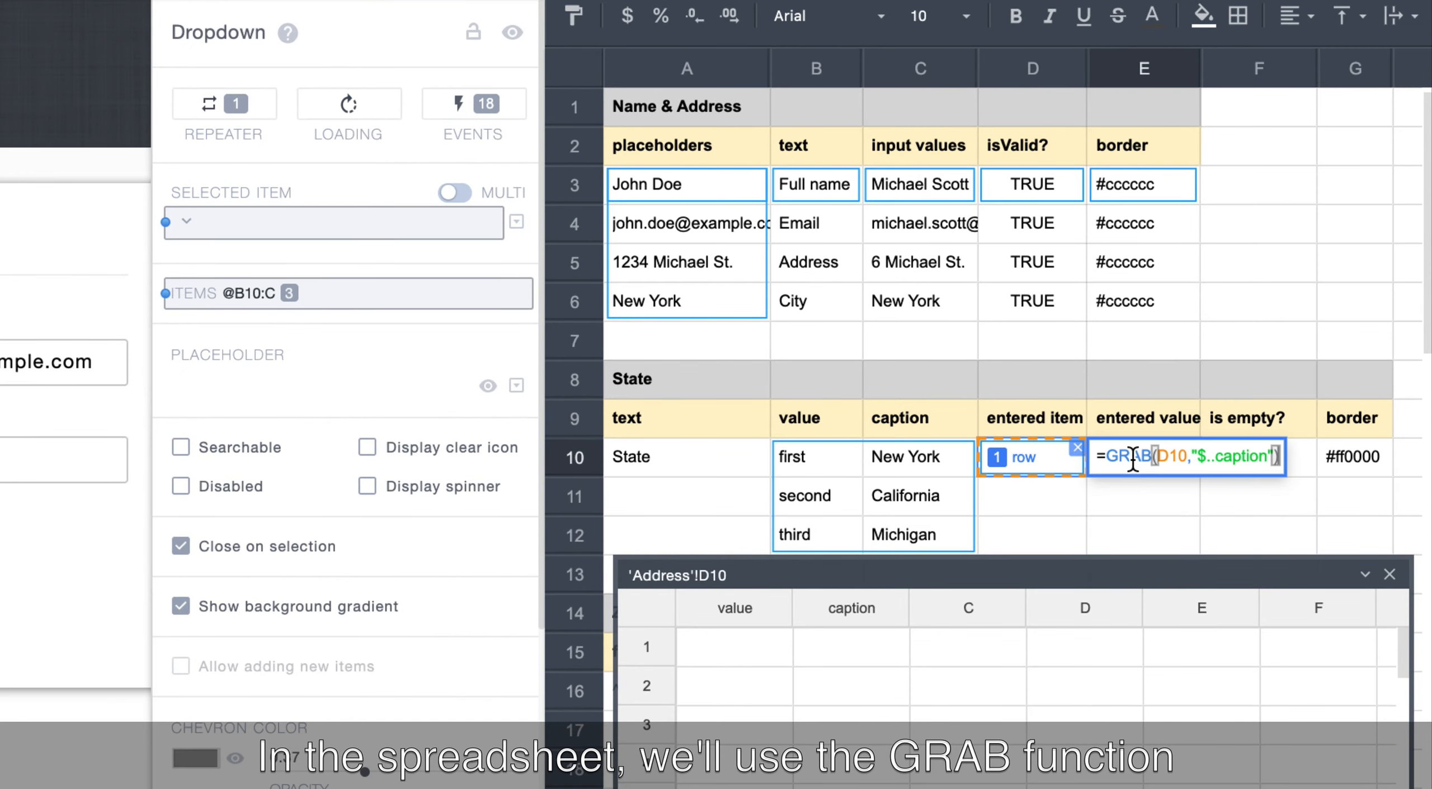
pyautogui.click(1208, 499)
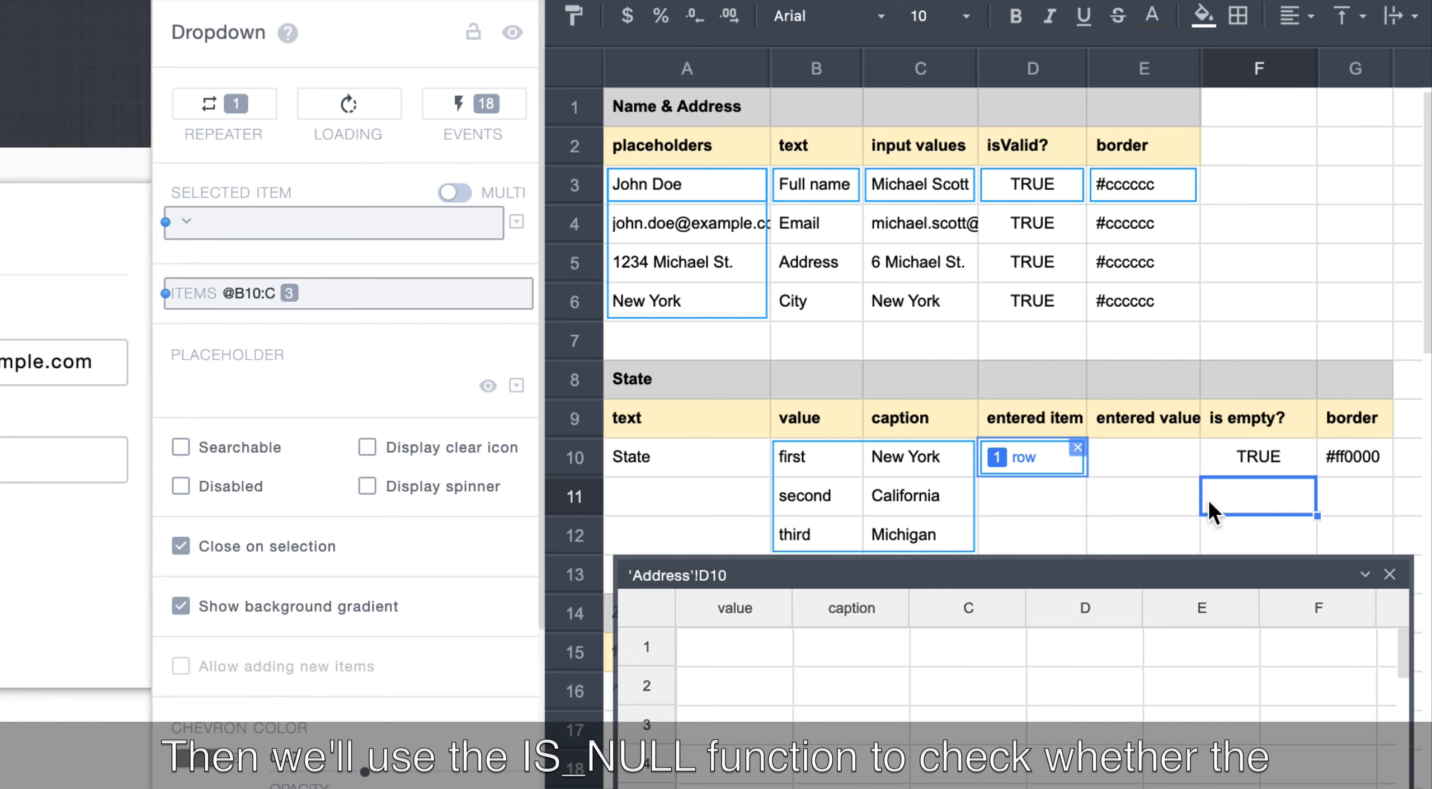
pyautogui.click(1344, 461)
pyautogui.click(1294, 461)
pyautogui.write('=IS_NULL(E10)')
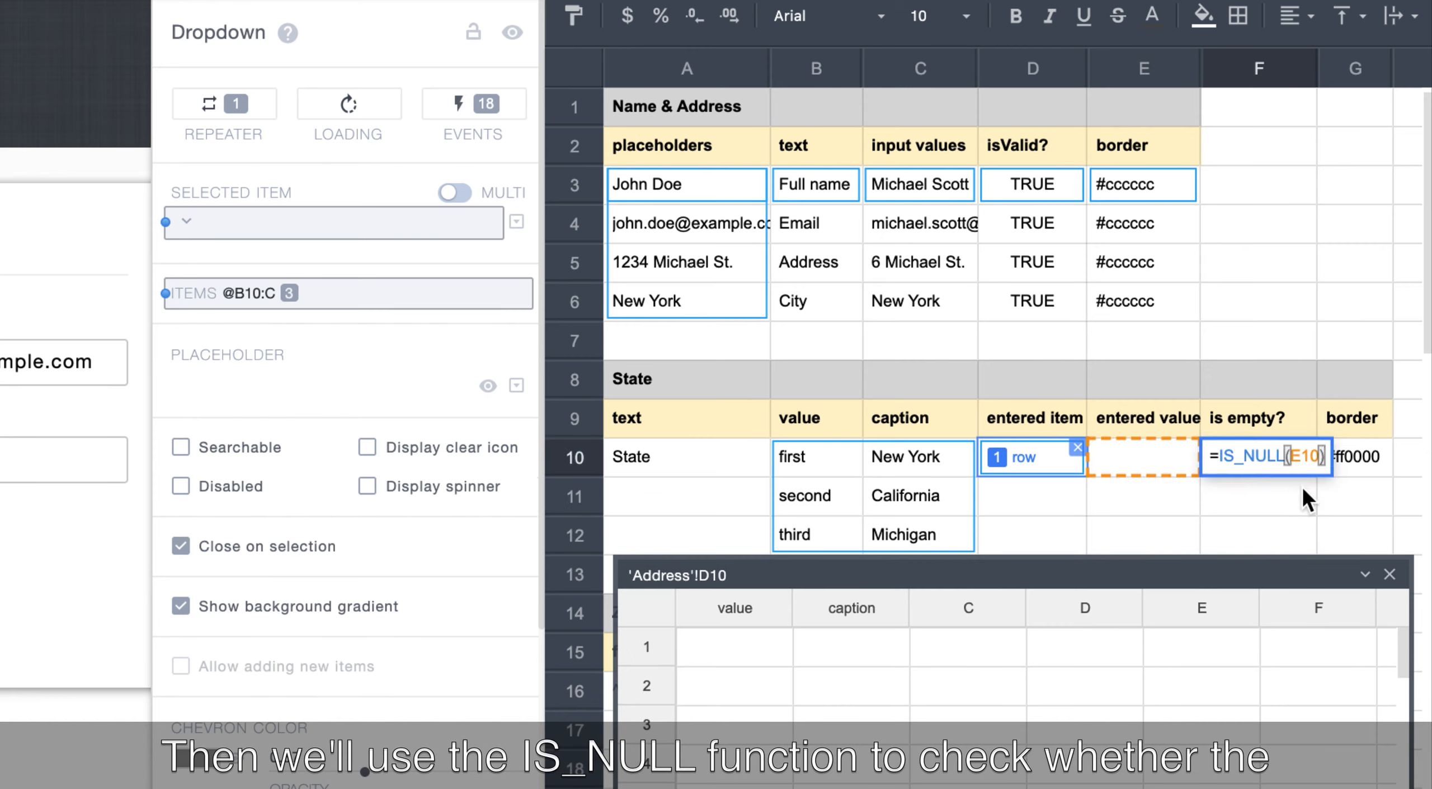
# Check the IF formula in cell G10 with the spreadsheet area widened, and bind the Dropdown's border color to that cell
pyautogui.click(1340, 466)
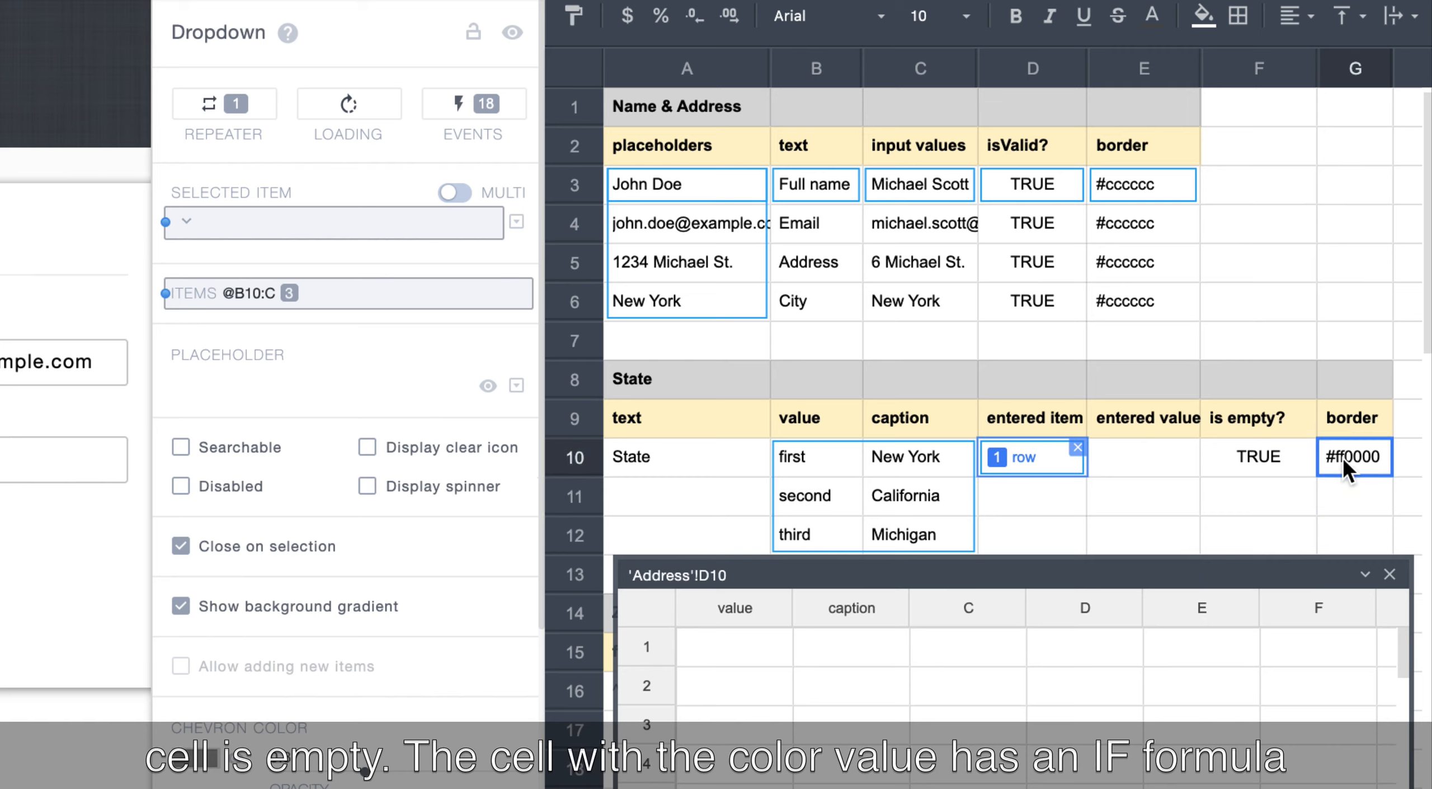
pyautogui.doubleClick(1342, 456)
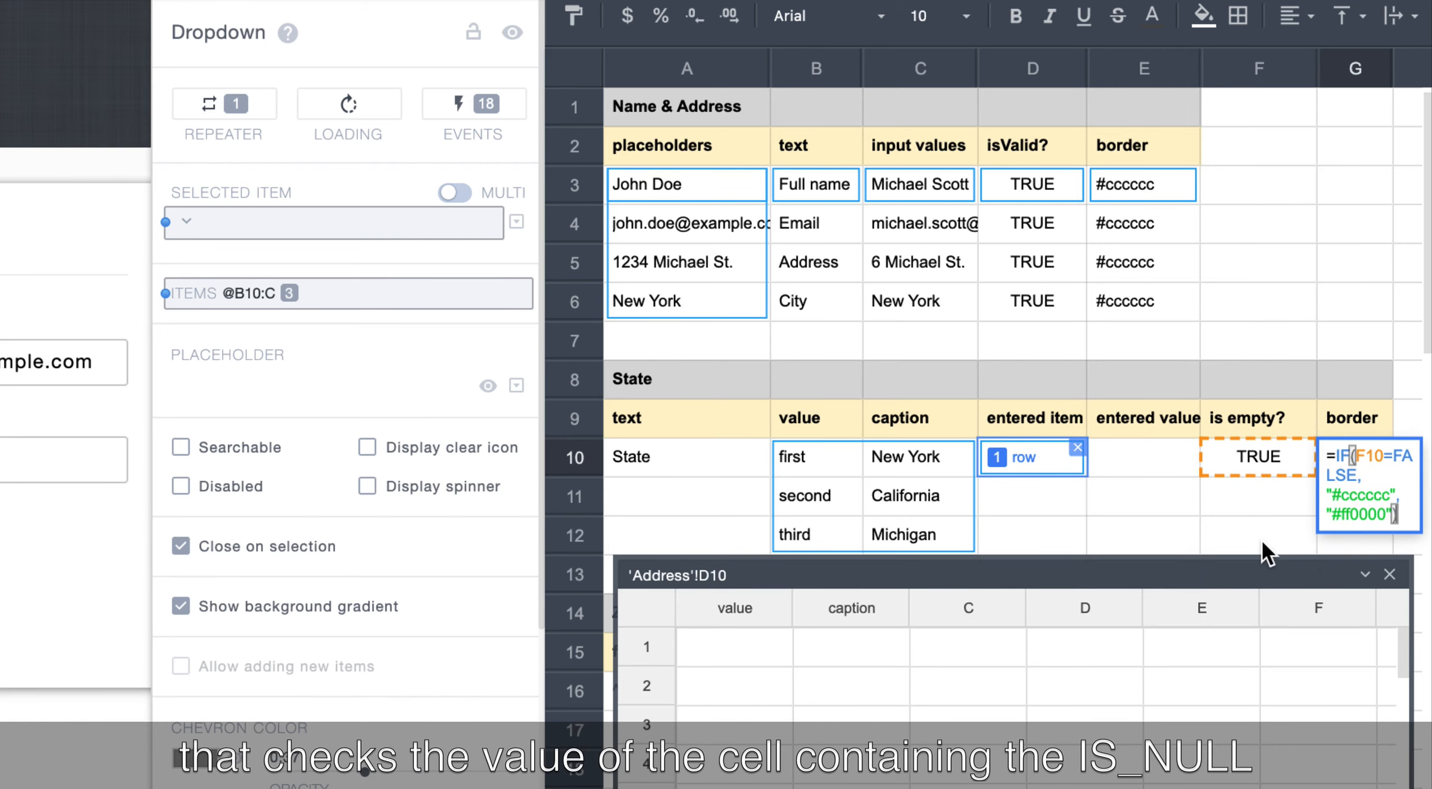
pyautogui.click(1388, 573)
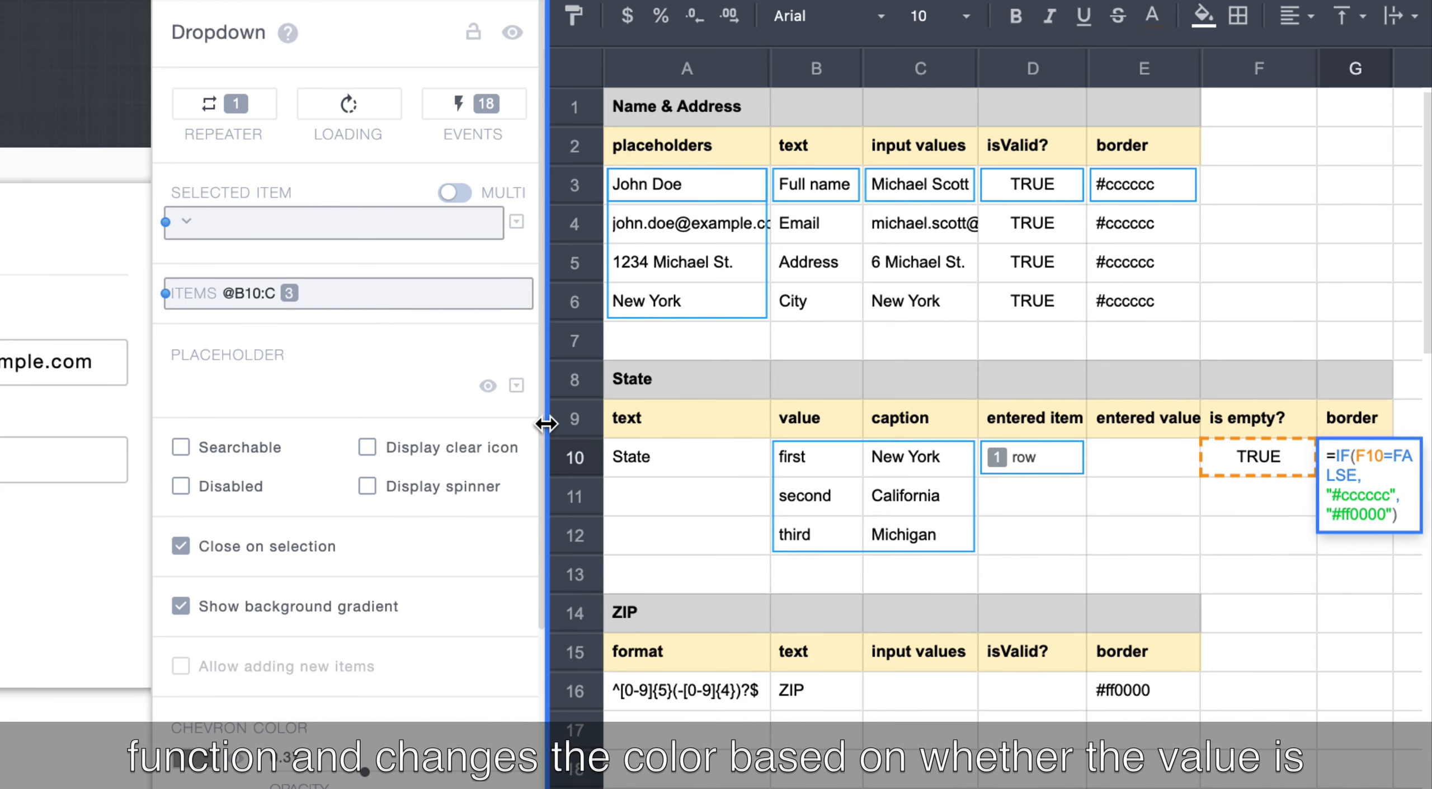
pyautogui.moveTo(545, 423); pyautogui.dragTo(459, 423)
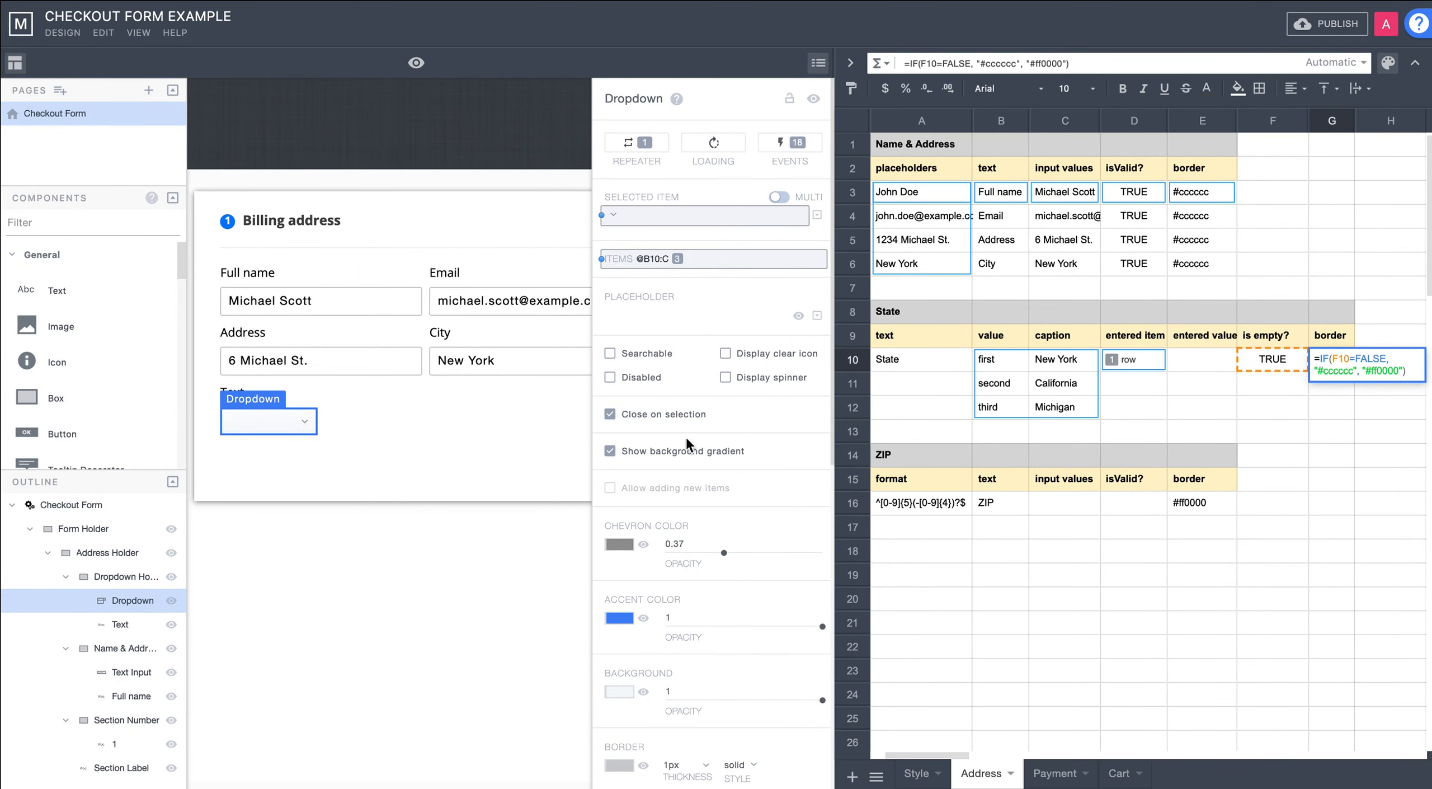
pyautogui.scroll(-4, 685, 435)
pyautogui.click(618, 545)
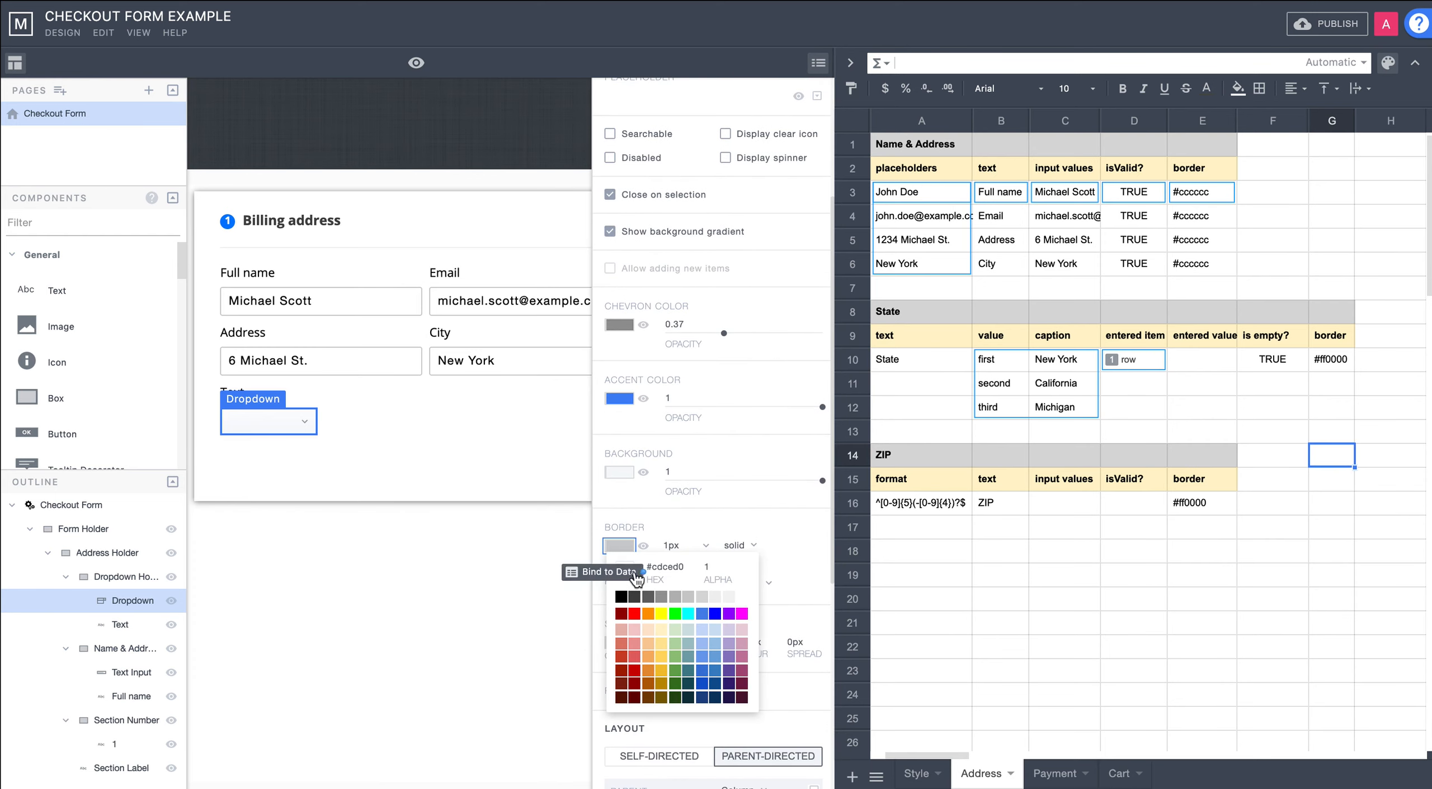
pyautogui.click(636, 576)
pyautogui.click(1331, 358)
pyautogui.click(544, 423)
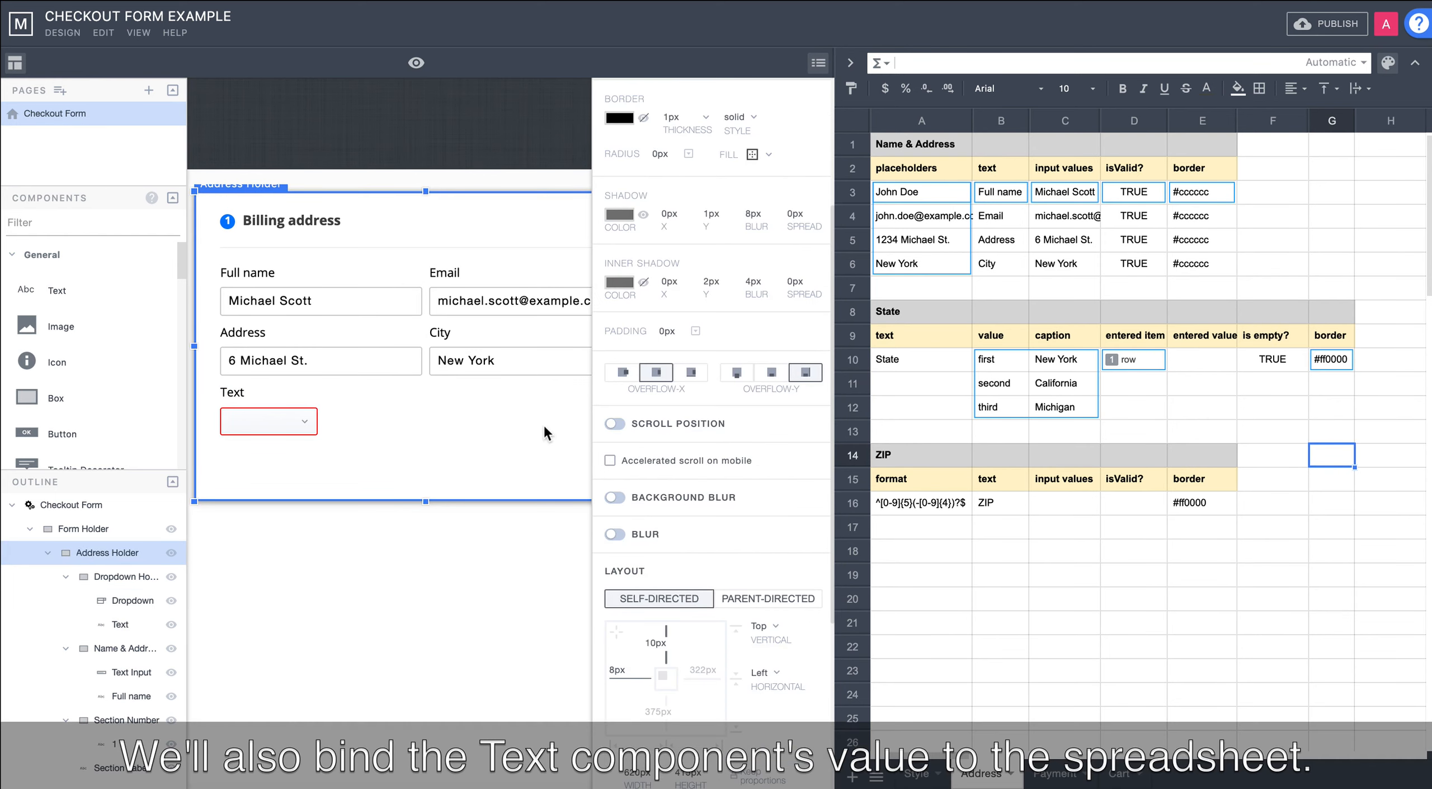
# Bind the content of the Text above the Dropdown to cell A10 on the Address sheet
pyautogui.click(273, 397)
pyautogui.moveTo(615, 289); pyautogui.dragTo(882, 361)
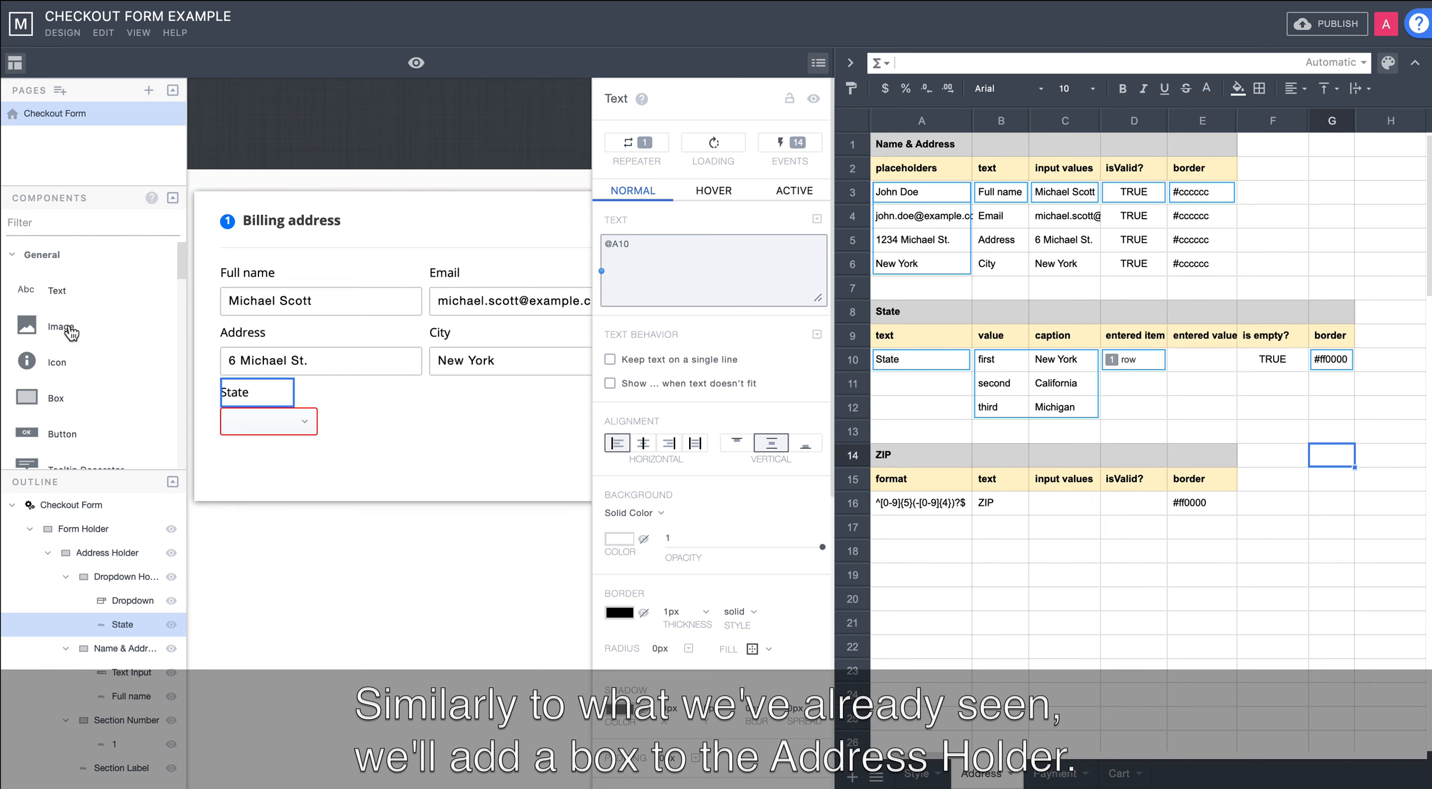
# Add a Box to the Address Holder beside the State dropdown and rename it ZIP Holder
pyautogui.moveTo(67, 400); pyautogui.dragTo(387, 400)
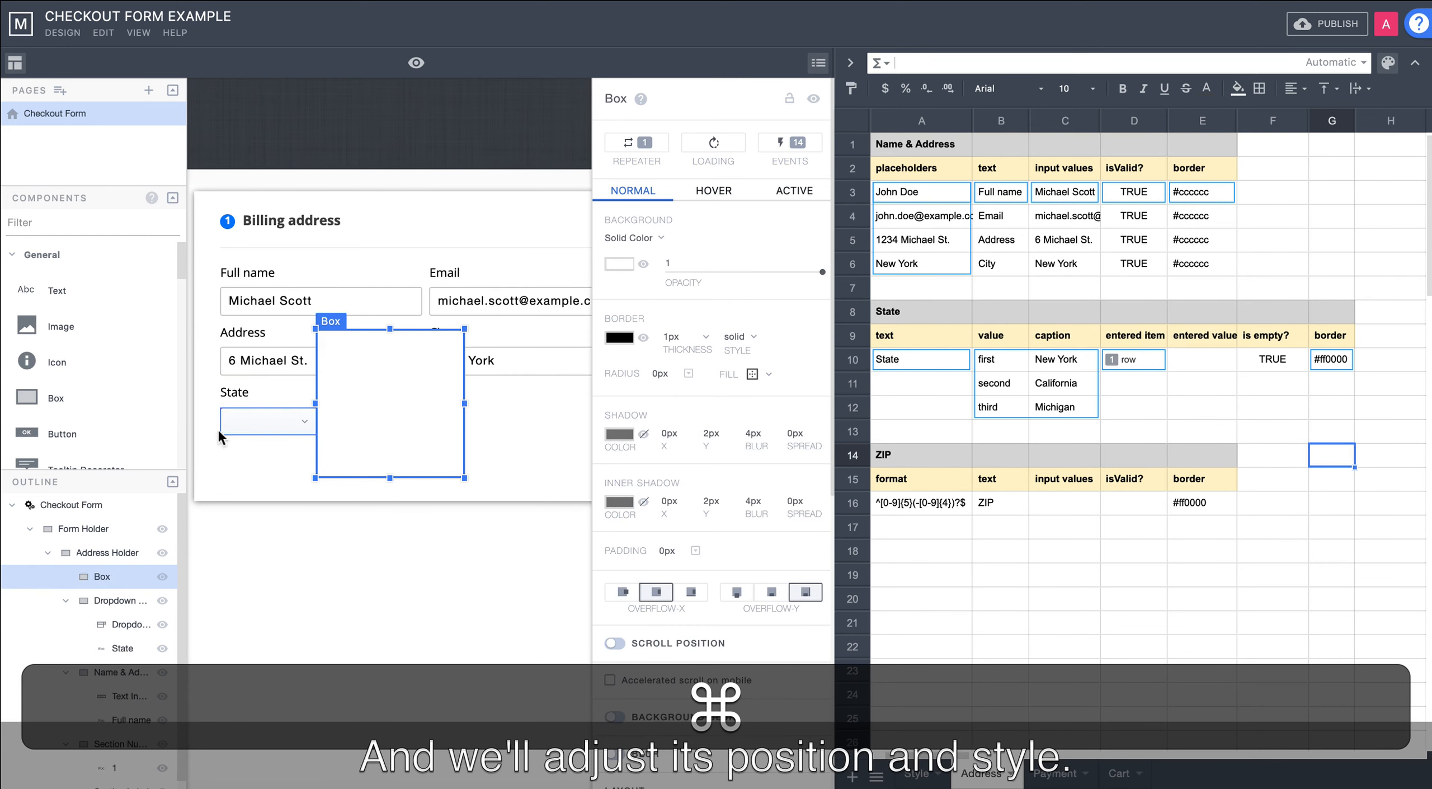
pyautogui.doubleClick(102, 576)
pyautogui.write('Z')
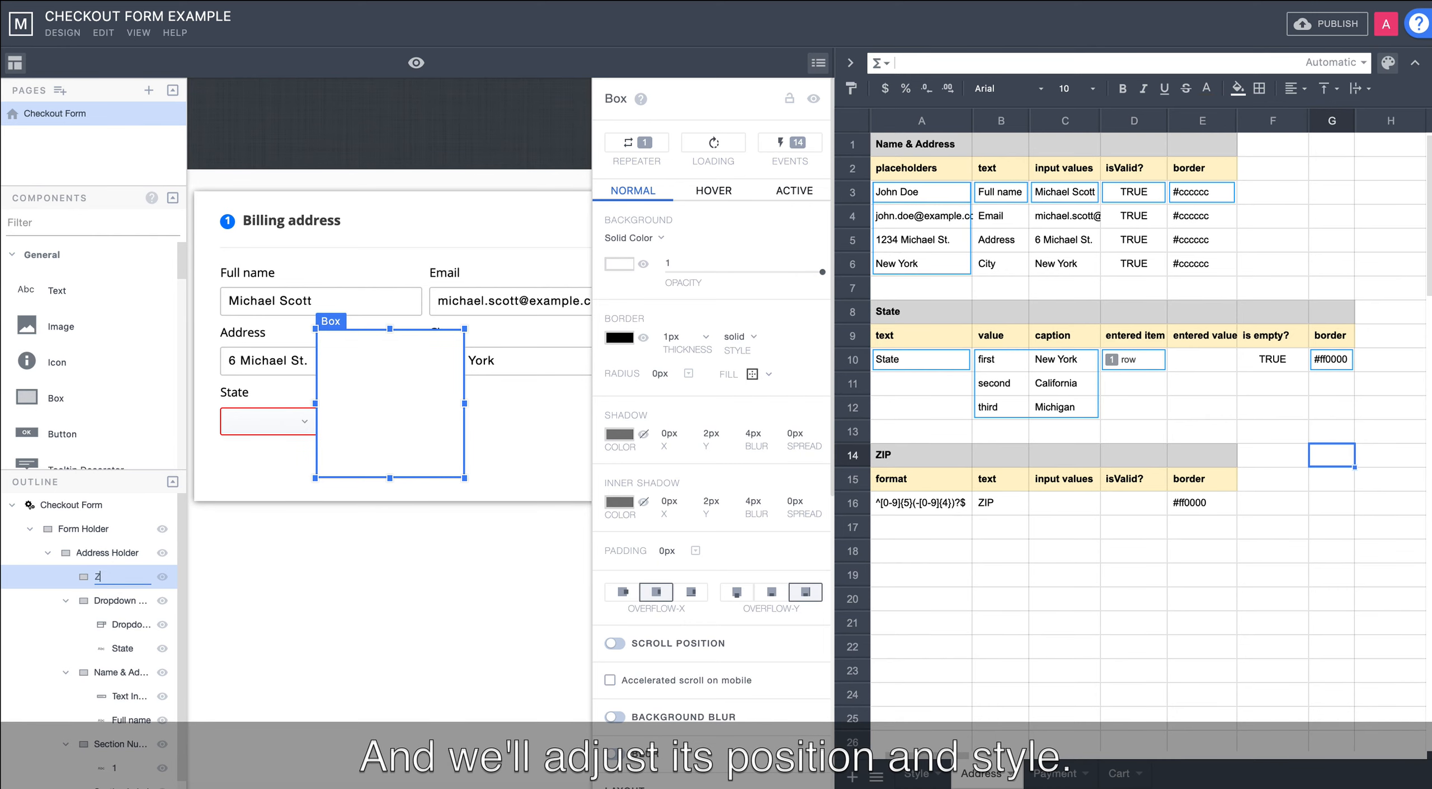
pyautogui.write('IP Holder')
pyautogui.press('Return')
# Following the Style sheet, hide the ZIP Holder's border, switch its vertical overflow to the middle option and place it at top 249 px, left 170 px
pyautogui.click(917, 774)
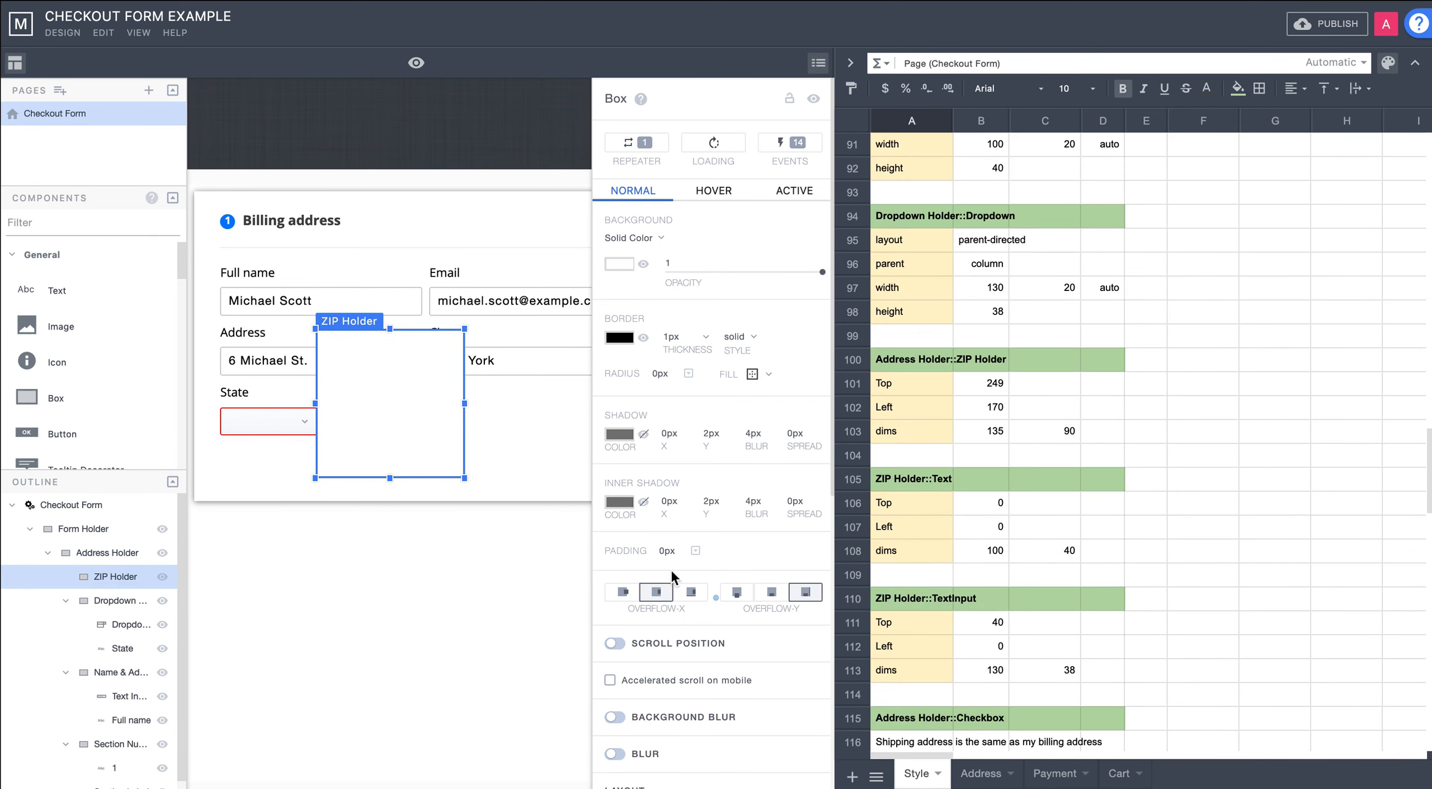
pyautogui.click(644, 338)
pyautogui.click(771, 587)
pyautogui.scroll(-4, 772, 587)
pyautogui.click(657, 648)
pyautogui.write('249')
pyautogui.click(623, 674)
pyautogui.write('170')
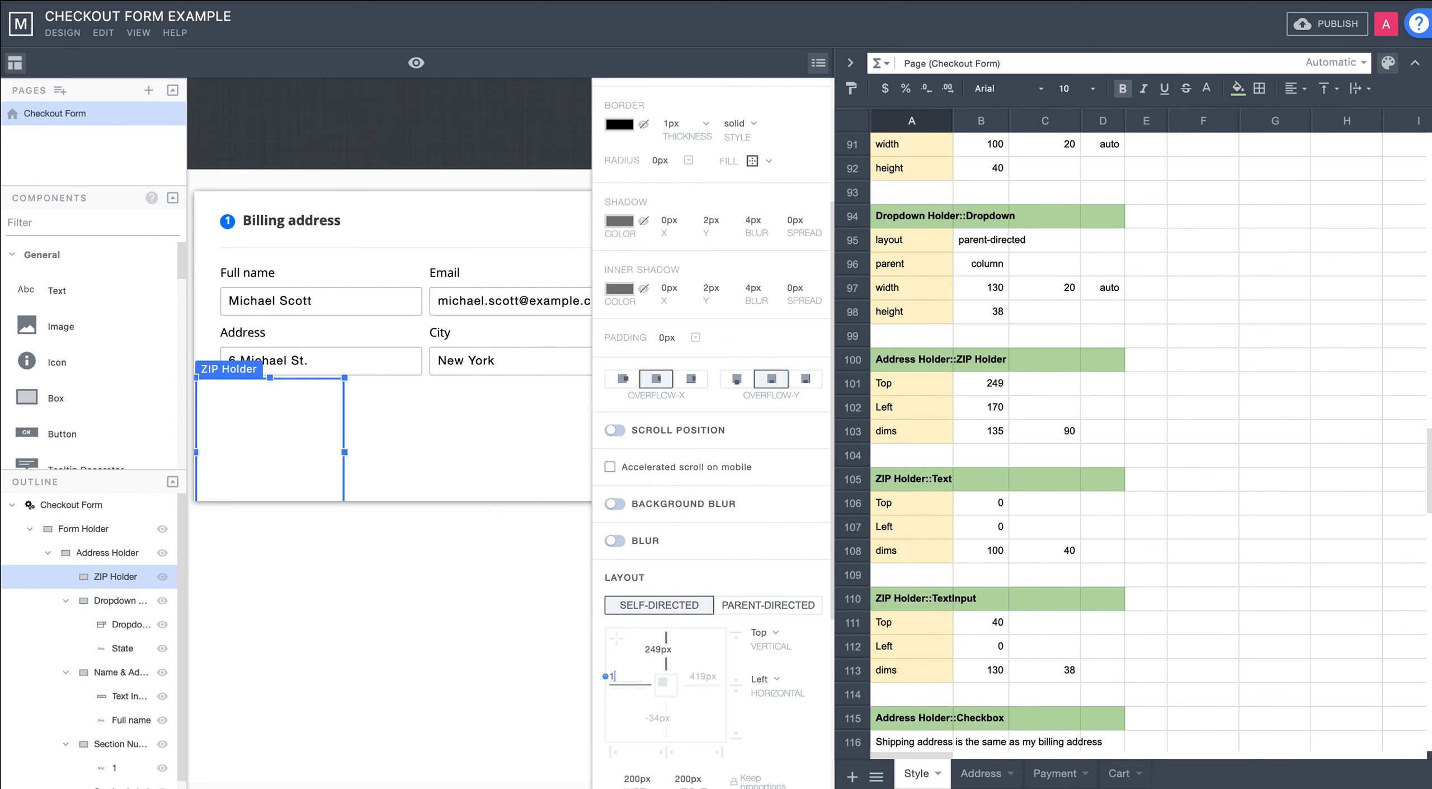
# Make the ZIP Holder 135 px wide and 90 px high
pyautogui.click(636, 745)
pyautogui.write('135')
pyautogui.scroll(-2, 692, 711)
pyautogui.press('Tab')
pyautogui.write('90')
pyautogui.press('Return')
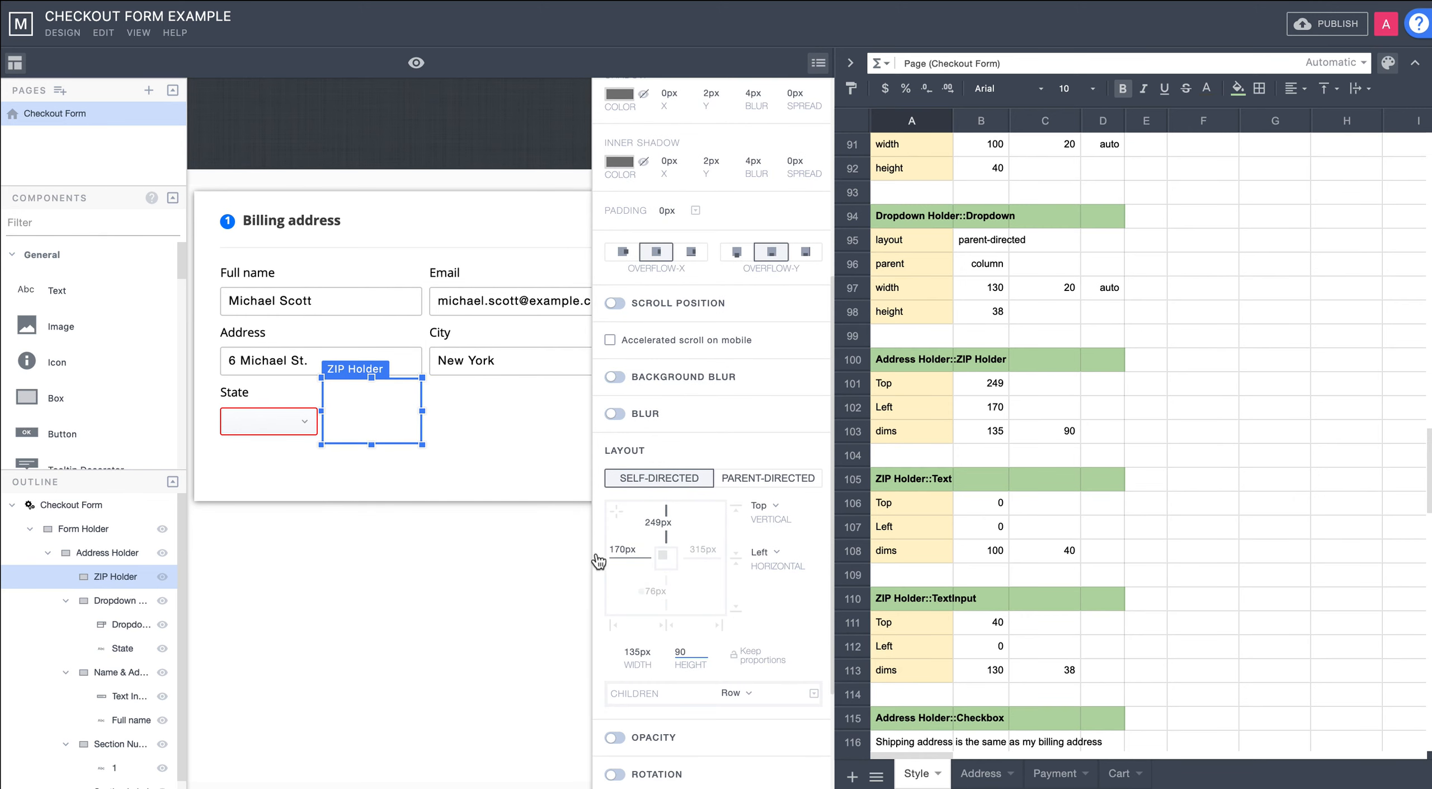
pyautogui.click(495, 458)
# Add a Text and, below it, a Text Input inside the ZIP Holder, laid out according to the Style sheet values
pyautogui.click(394, 420)
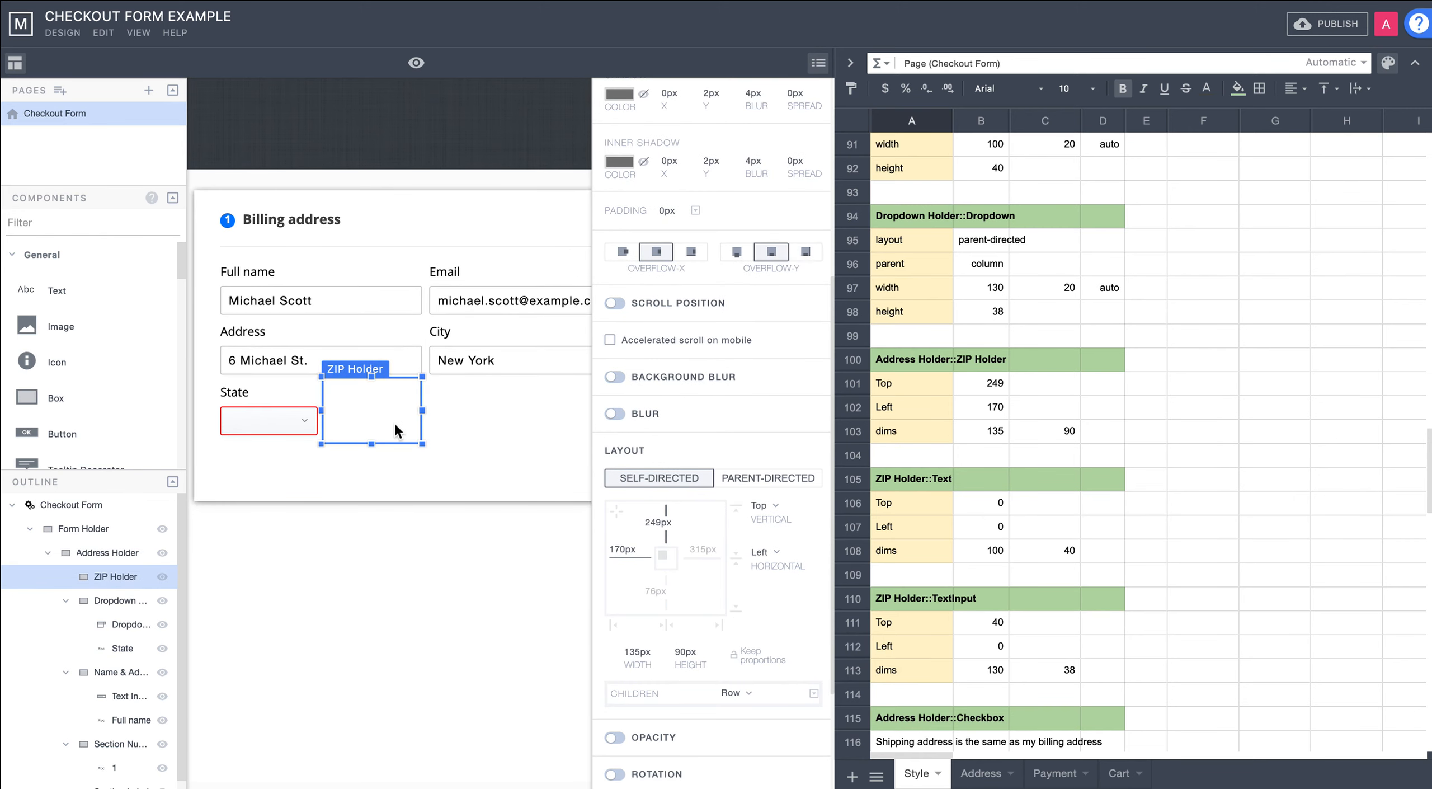
pyautogui.moveTo(109, 304); pyautogui.dragTo(384, 402)
pyautogui.click(90, 223)
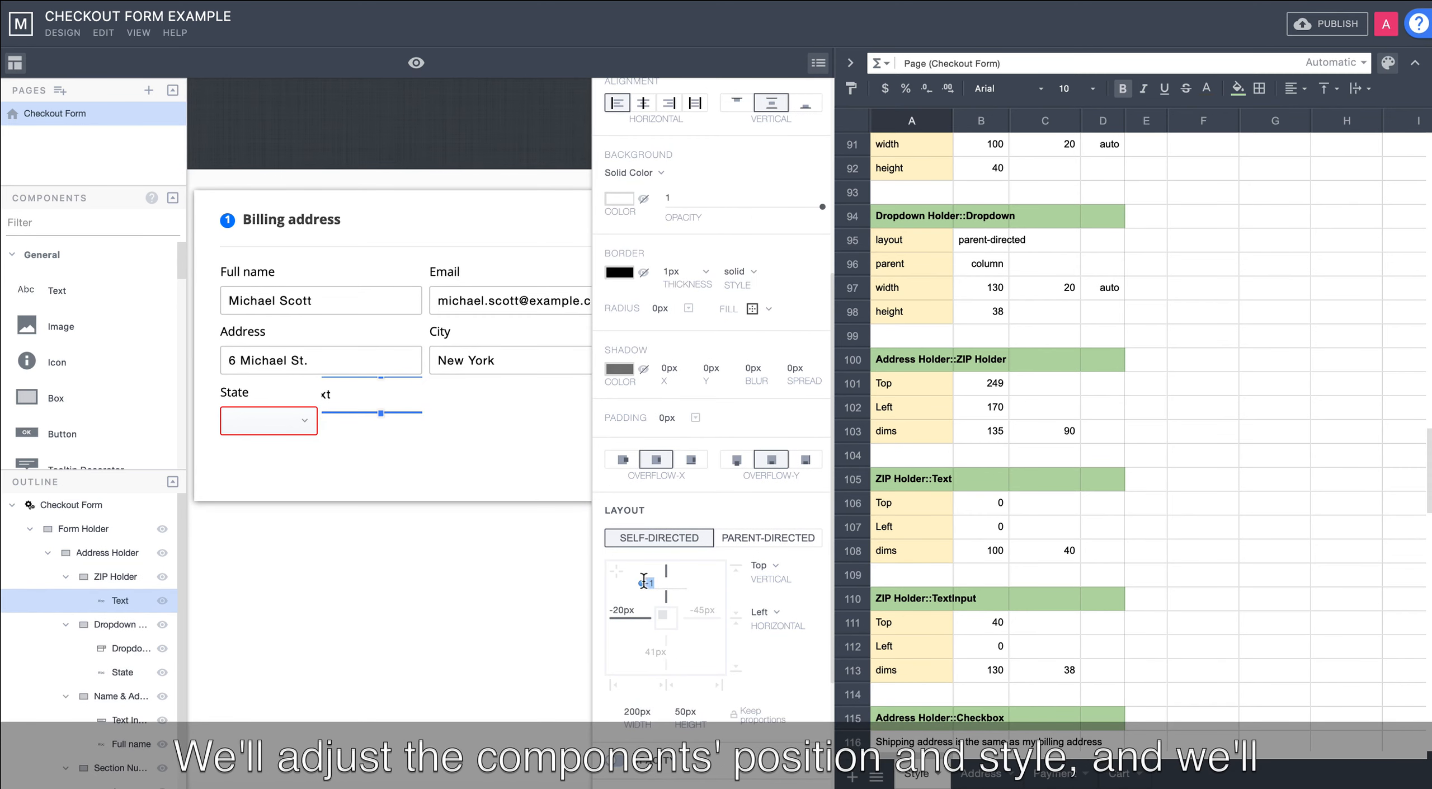
pyautogui.write('te')
pyautogui.moveTo(62, 362); pyautogui.dragTo(372, 429)
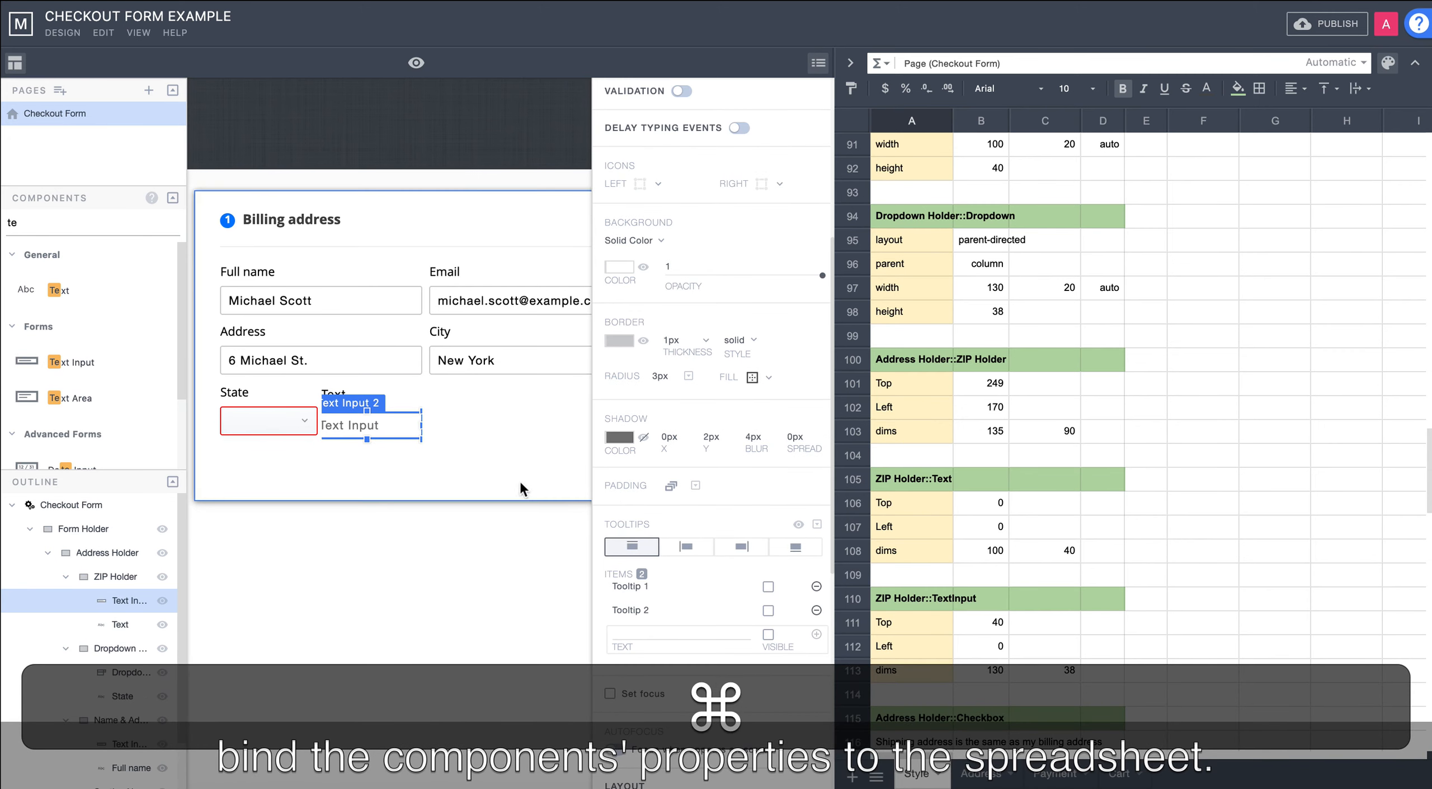
pyautogui.scroll(-8, 615, 530)
pyautogui.click(613, 436)
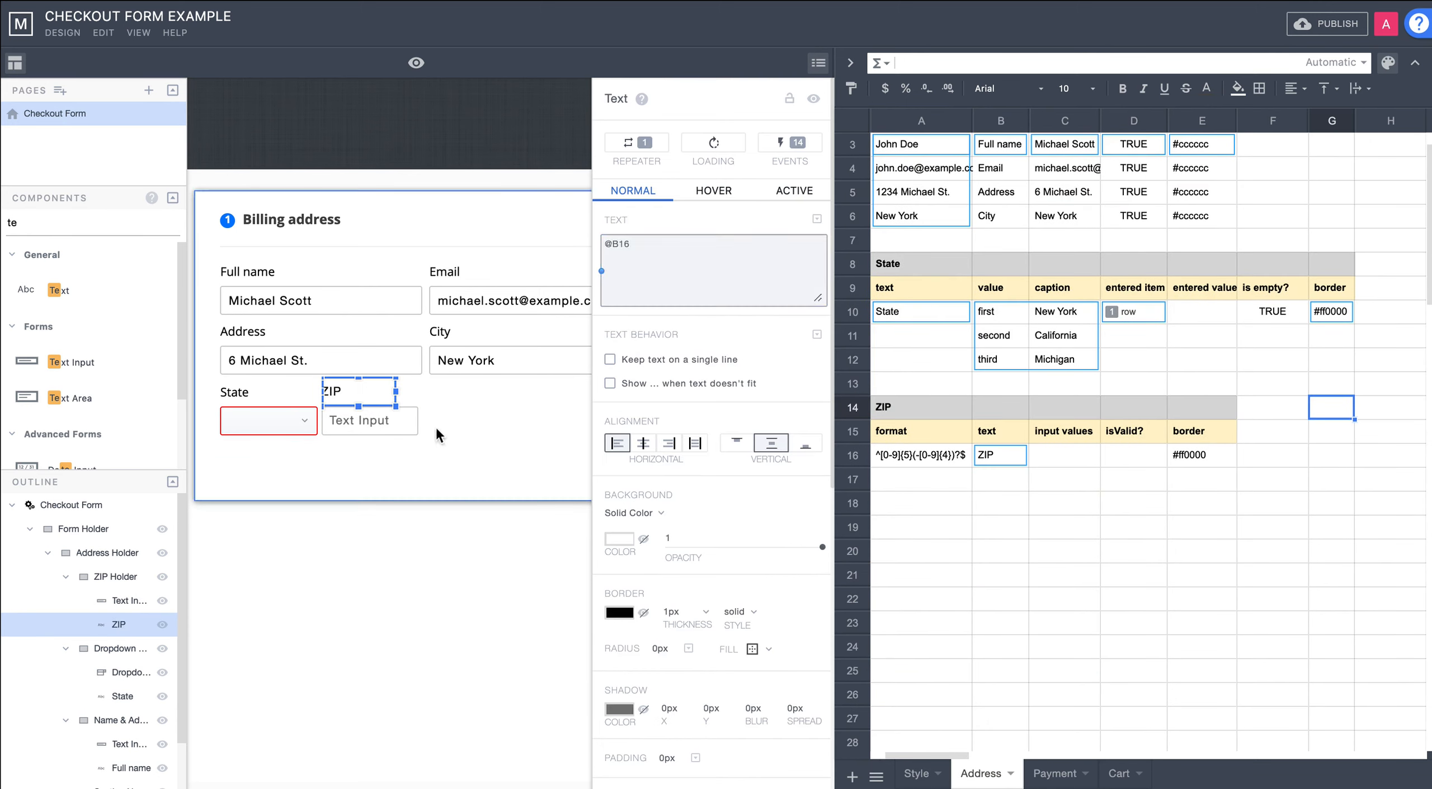
# Bind the ZIP Text Input's value to cell C16, enable a Regular Expression format and bind that format to cell A16
pyautogui.click(386, 422)
pyautogui.moveTo(601, 238); pyautogui.dragTo(1063, 454)
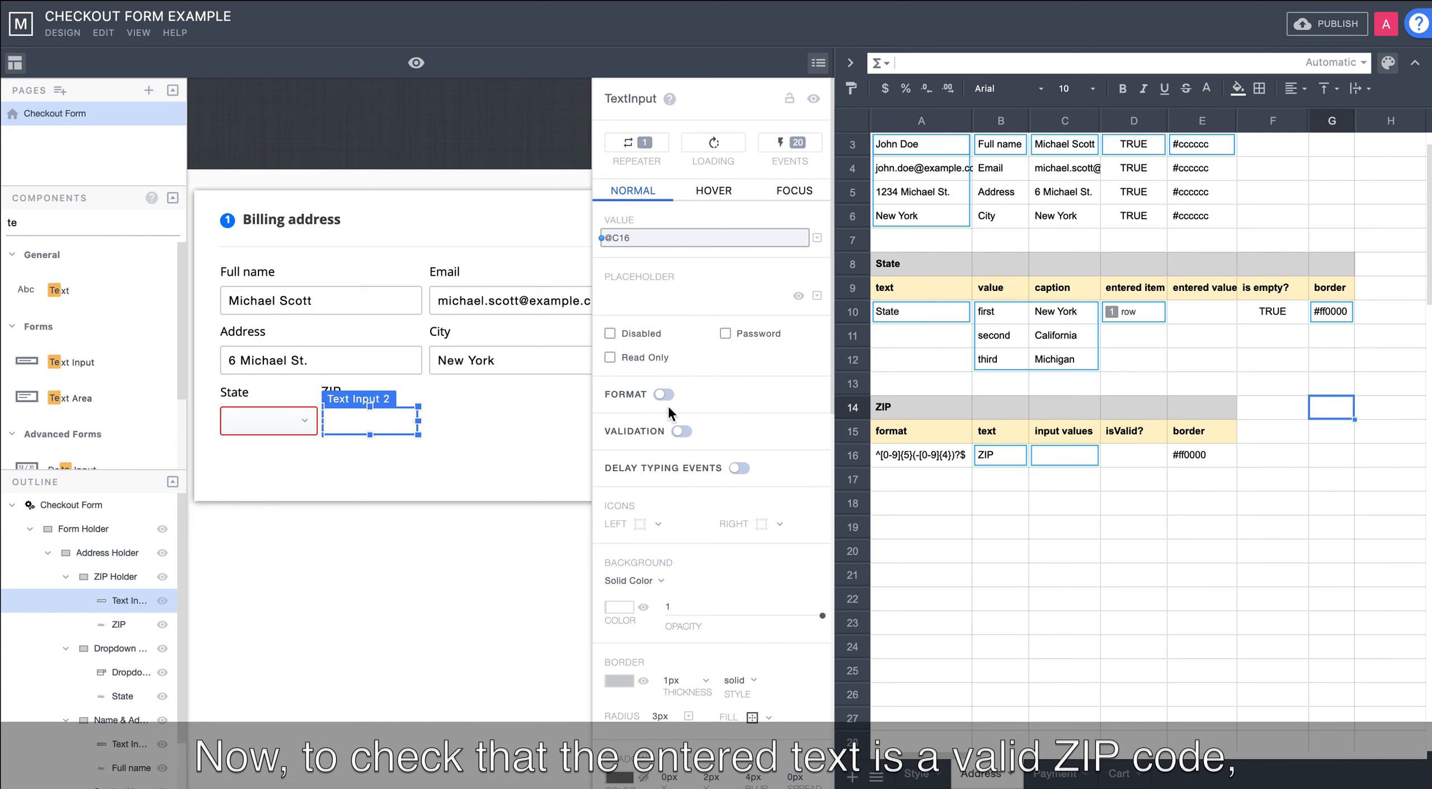
pyautogui.click(664, 395)
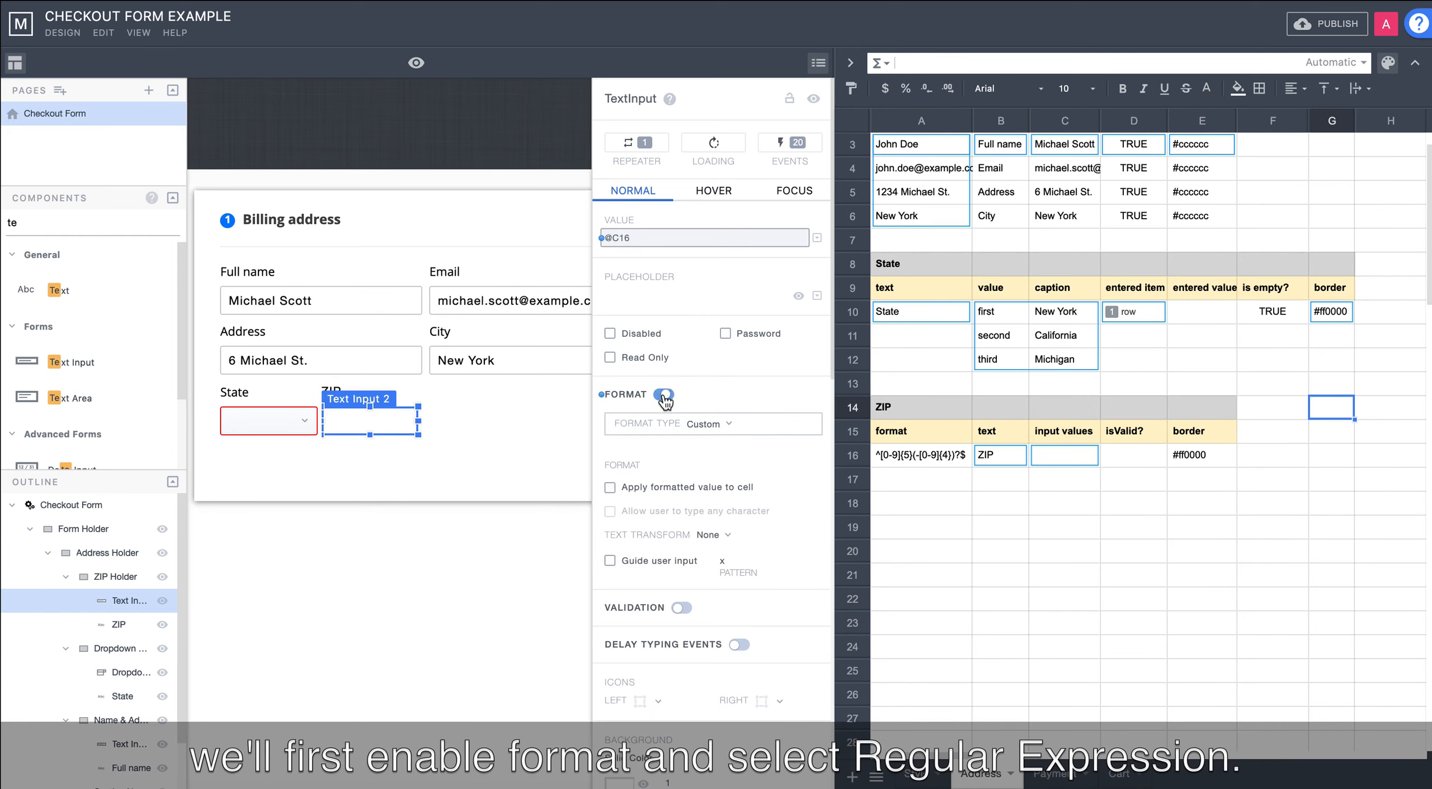
pyautogui.click(720, 425)
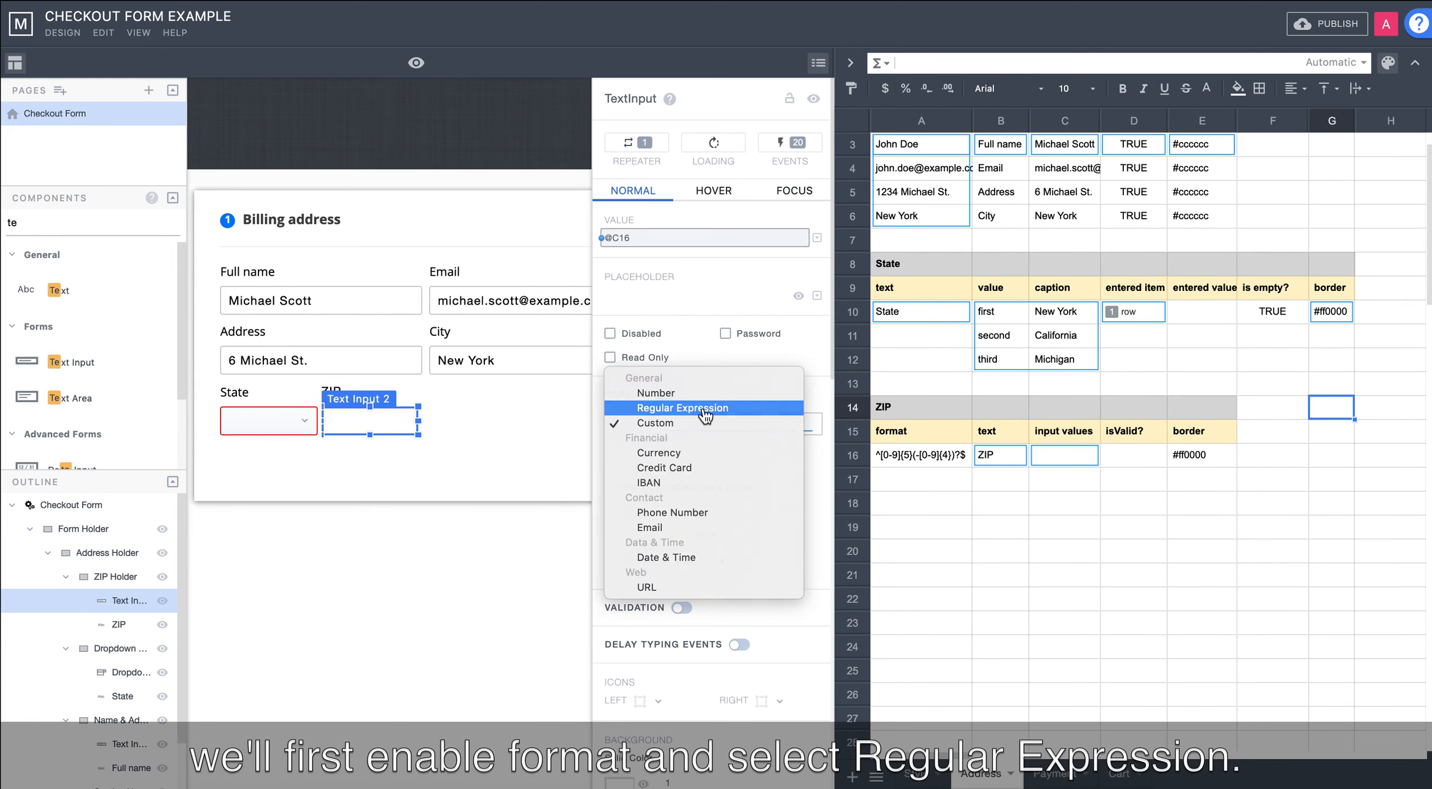
pyautogui.click(665, 405)
pyautogui.moveTo(601, 458); pyautogui.dragTo(882, 457)
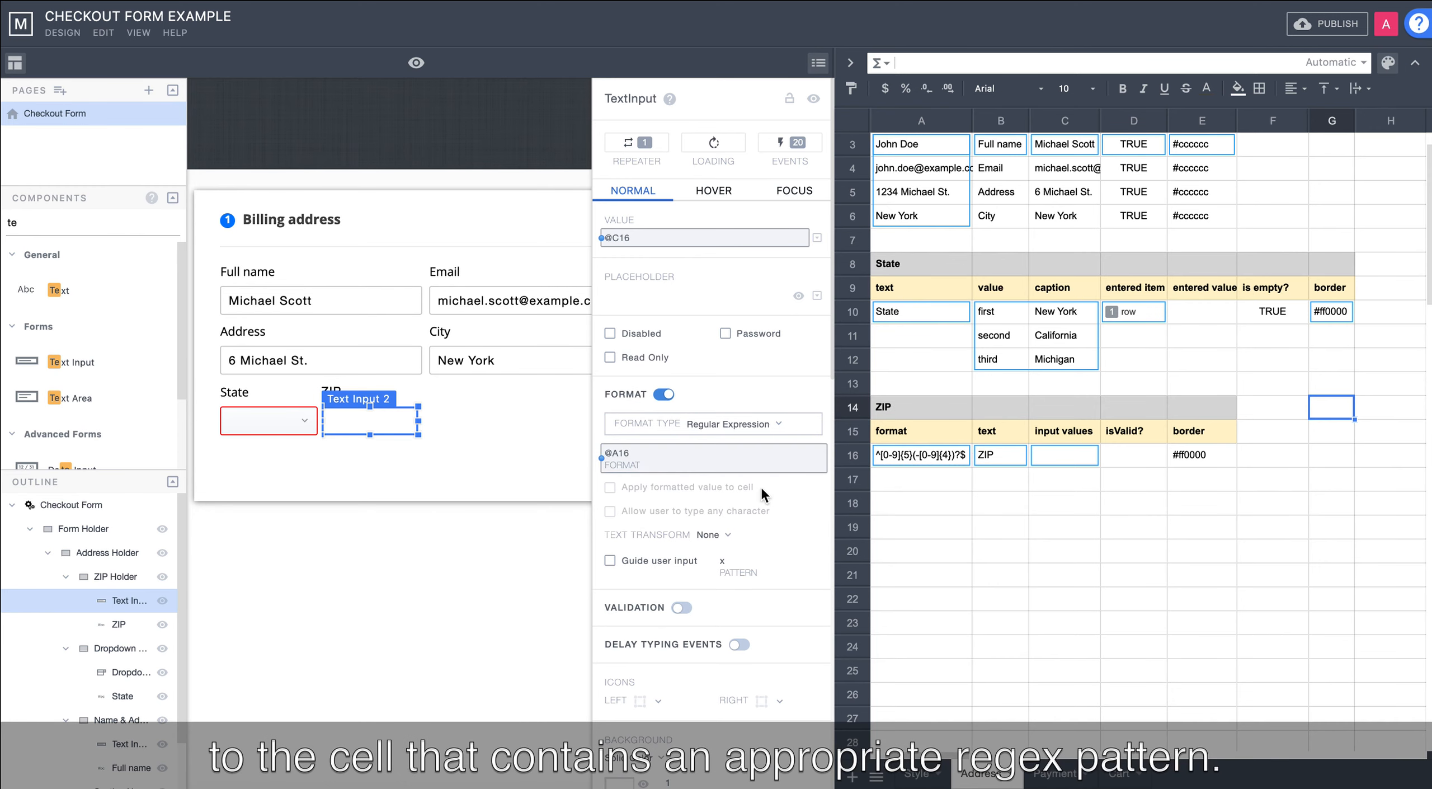
# Enable validation on the ZIP Text Input with Matches Format and Is non empty checked, and bind its Is Valid property to cell D16
pyautogui.scroll(-1, 761, 486)
pyautogui.scroll(-3, 741, 487)
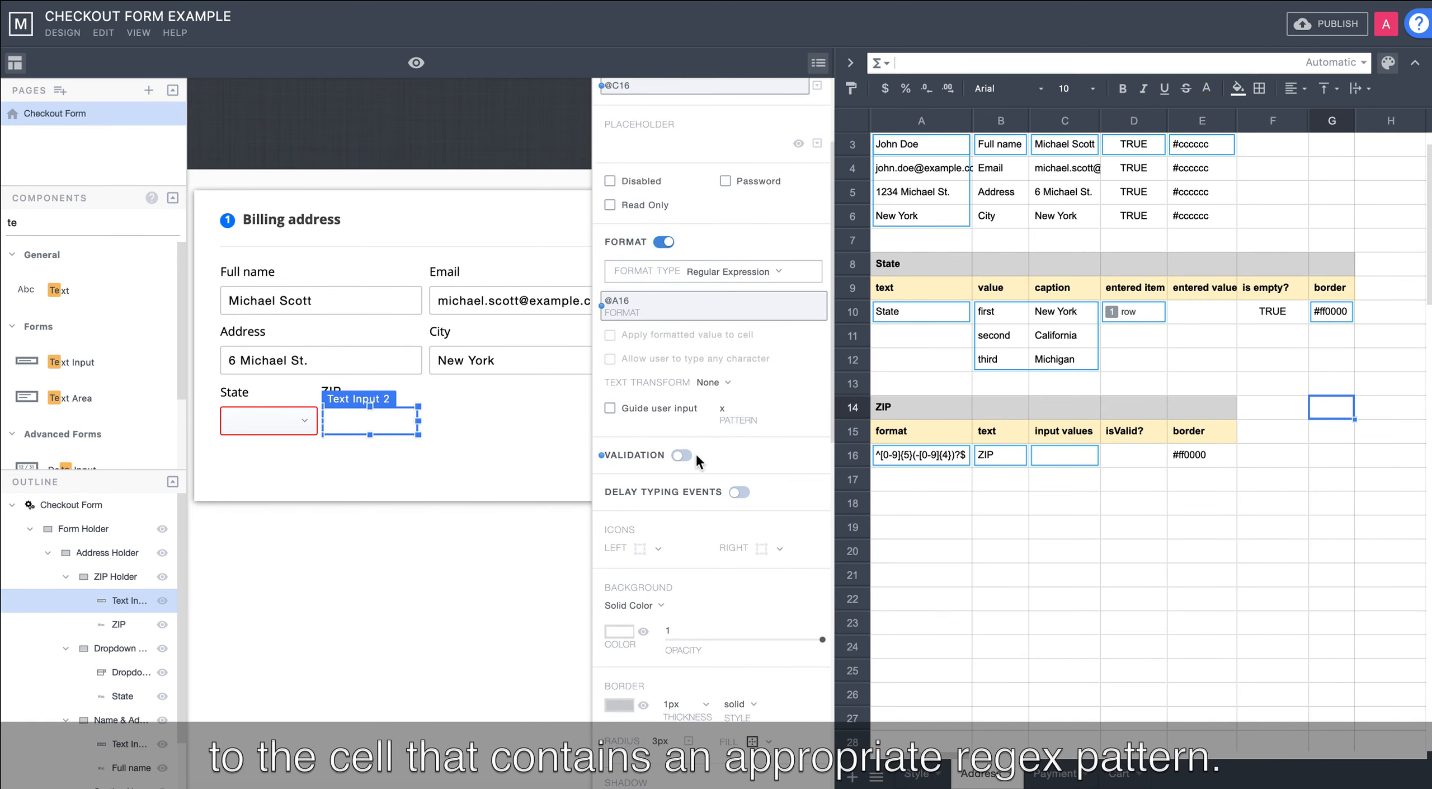
pyautogui.click(682, 388)
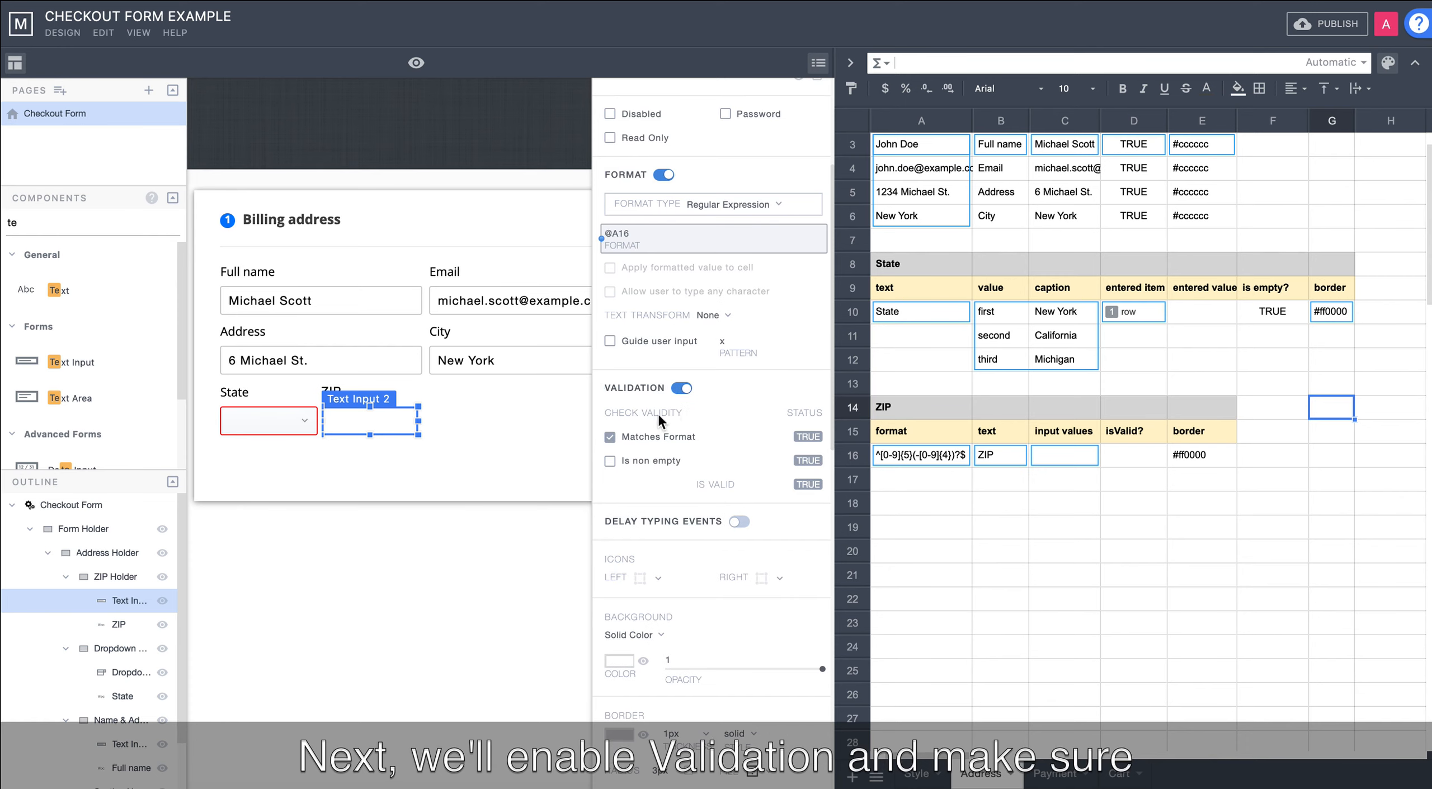
pyautogui.click(610, 461)
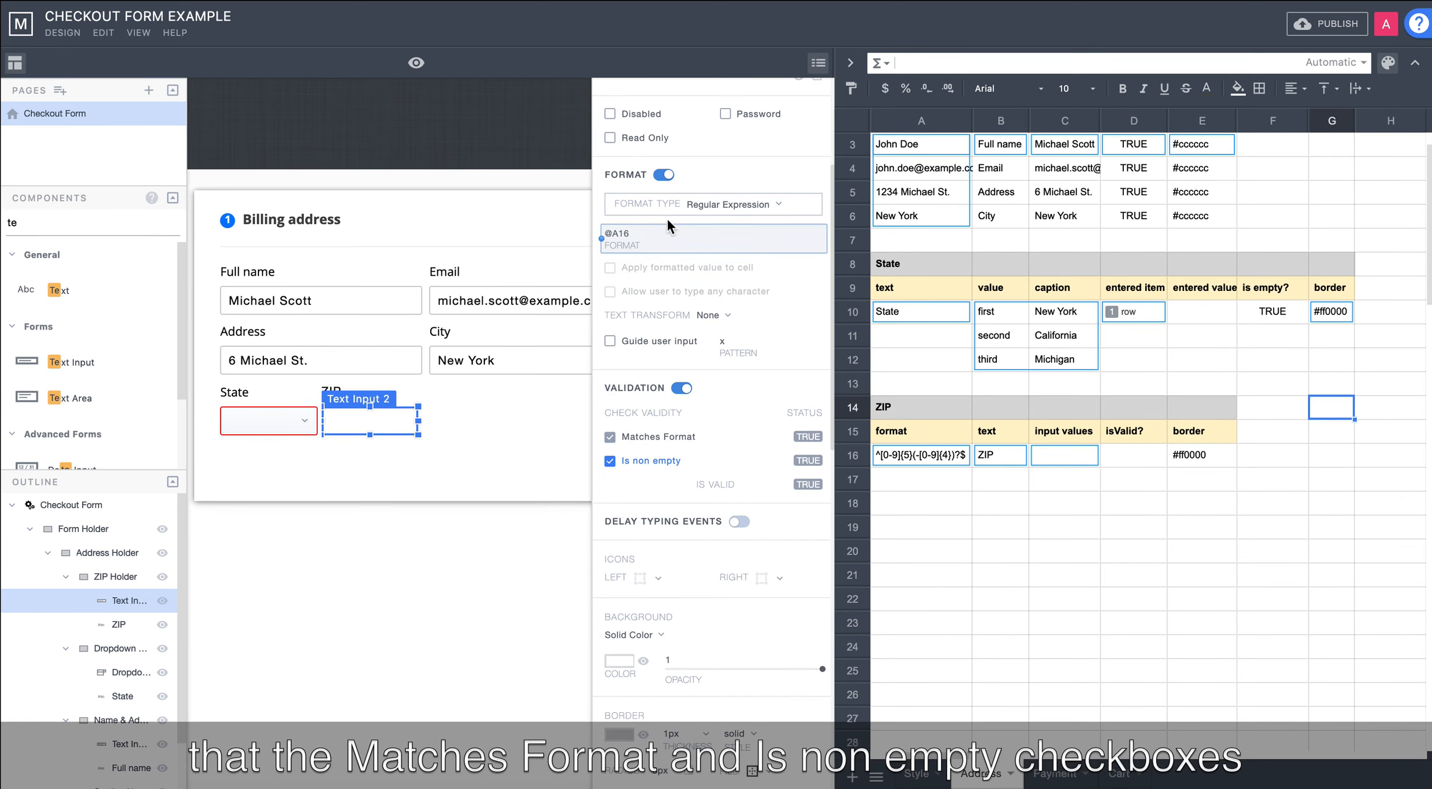
pyautogui.click(663, 175)
pyautogui.click(664, 175)
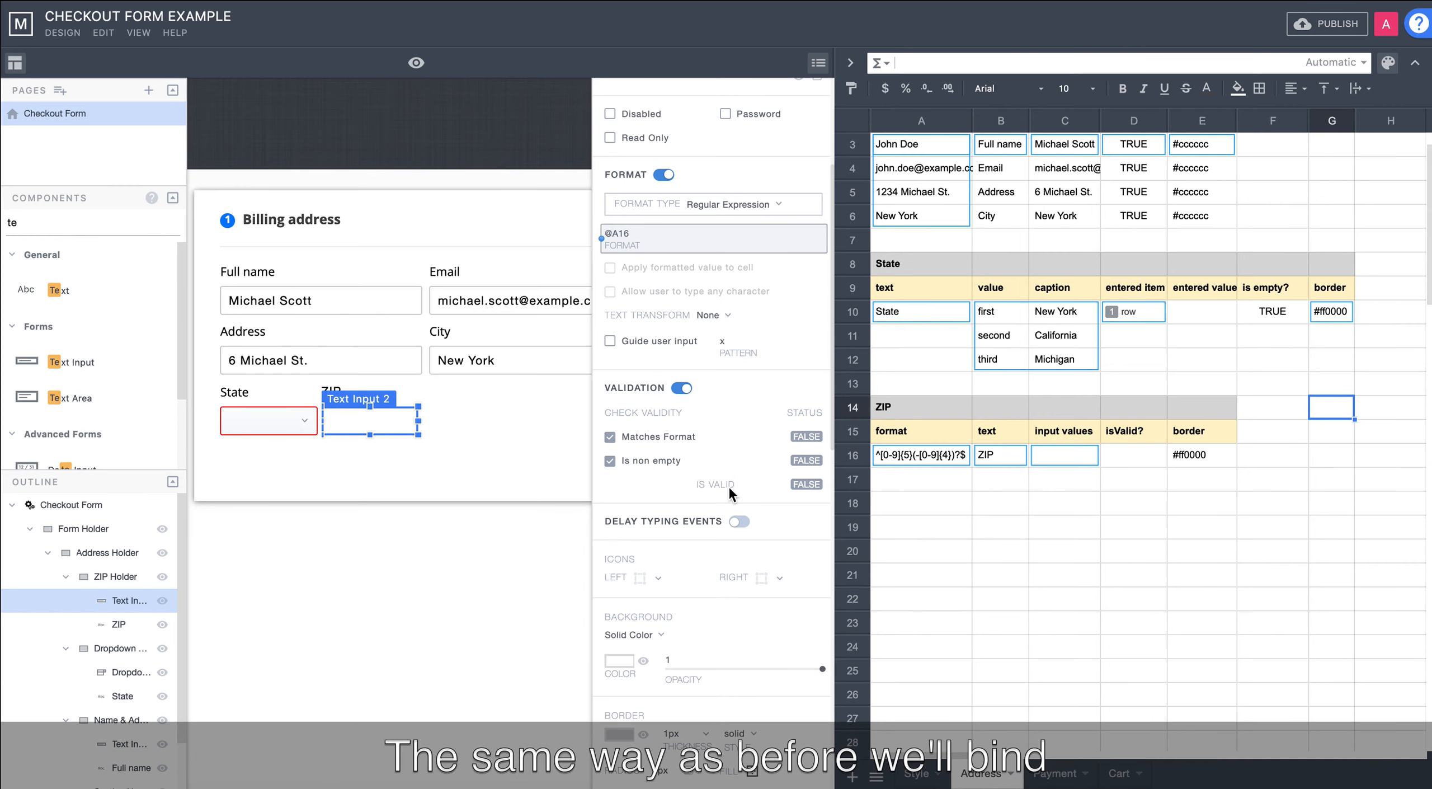
pyautogui.moveTo(746, 491)
pyautogui.moveTo(743, 484); pyautogui.dragTo(1118, 456)
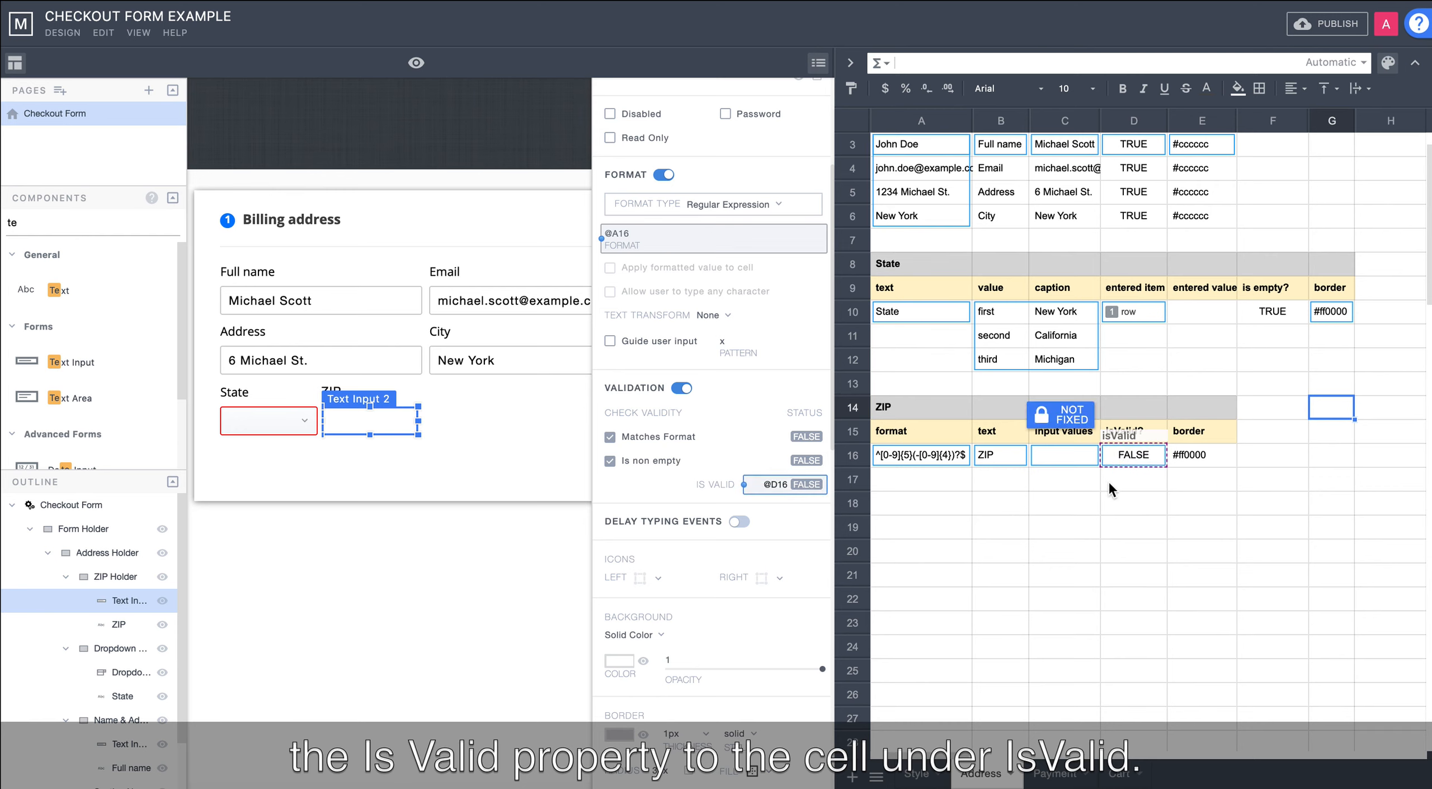
# Bind the ZIP Text Input's border color to cell E16
pyautogui.scroll(-3, 738, 498)
pyautogui.scroll(-1, 738, 501)
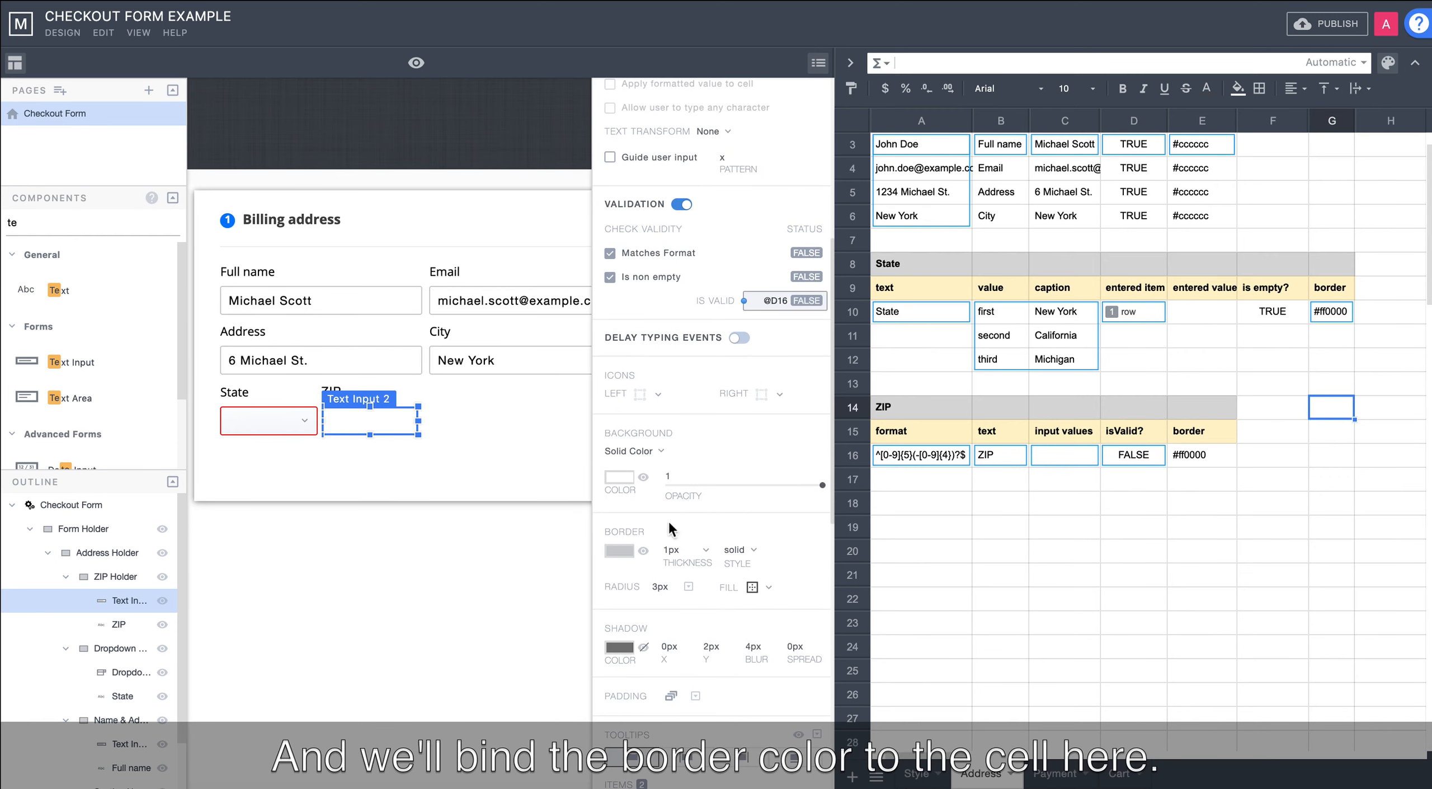
pyautogui.click(617, 552)
pyautogui.moveTo(642, 573); pyautogui.dragTo(1175, 458)
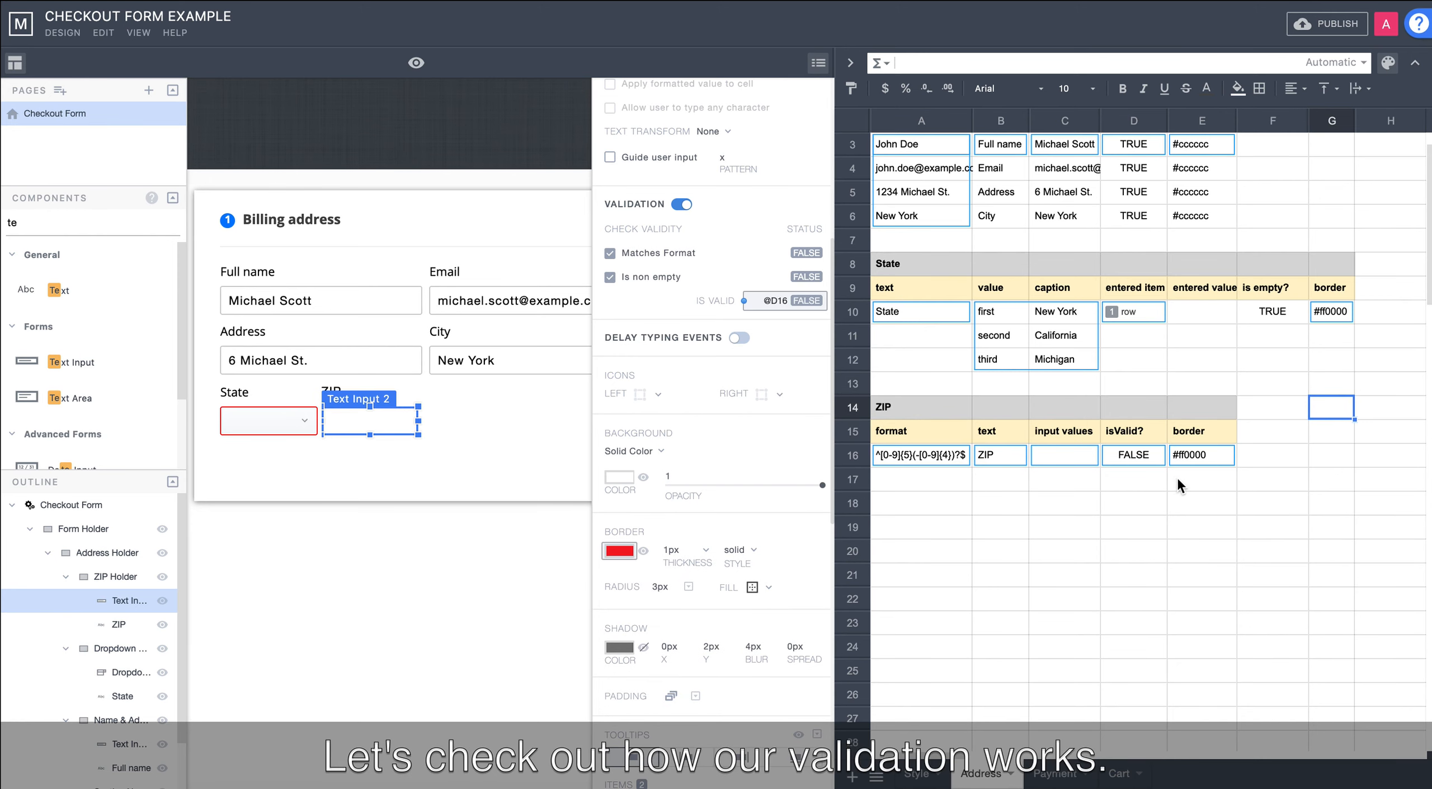
pyautogui.click(535, 456)
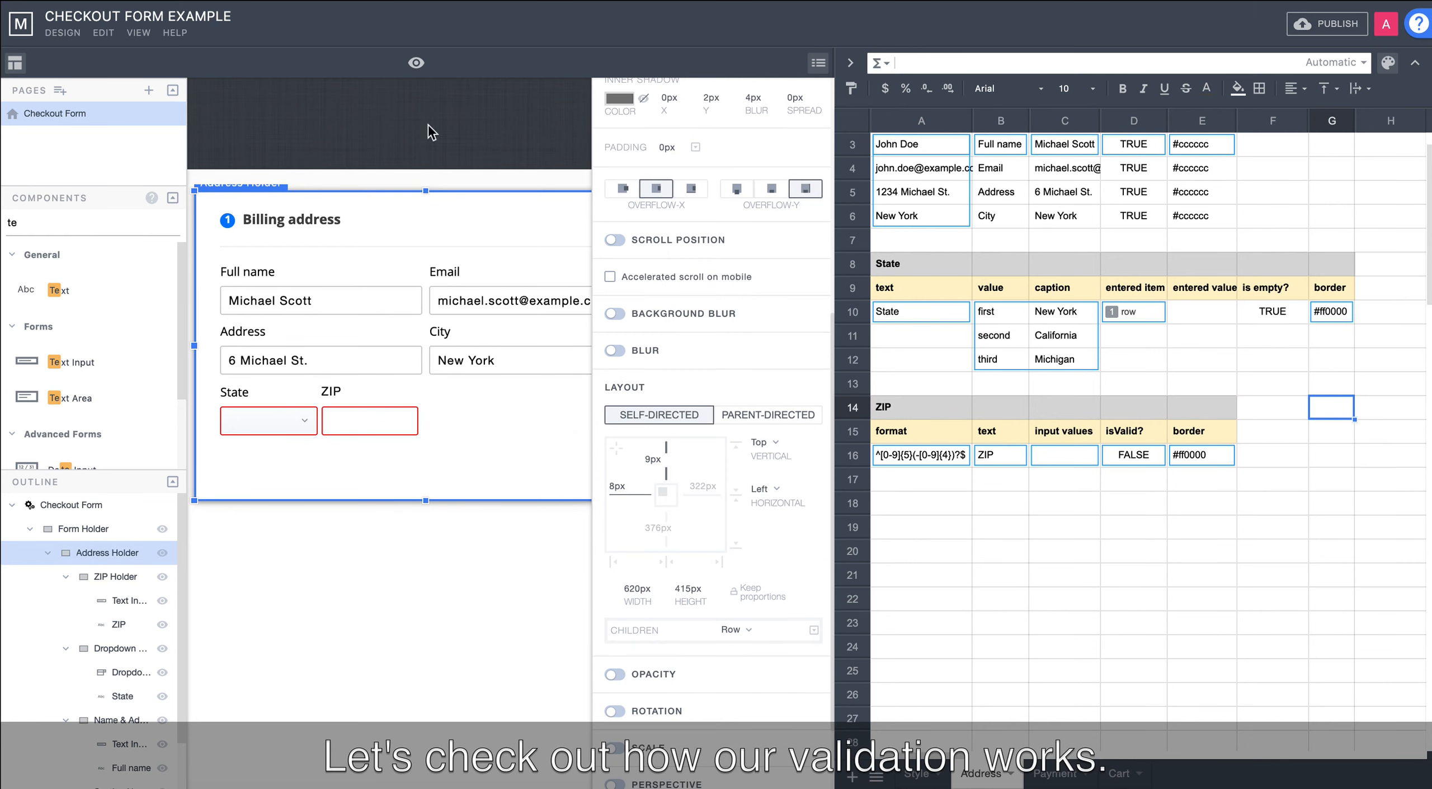
# Preview the form, choose New York as the State, and test the ZIP field with 1234567 and then 12347
pyautogui.click(416, 63)
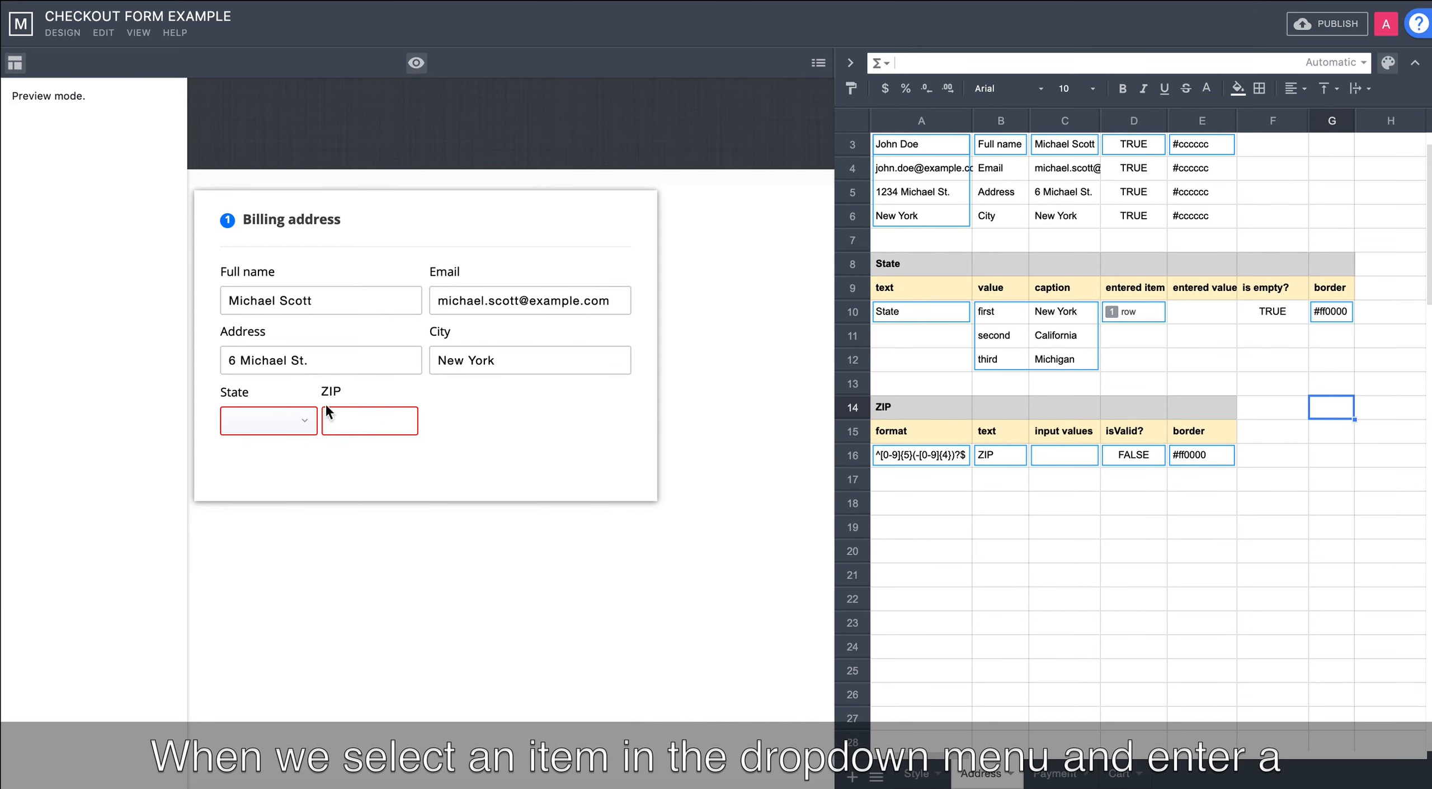
pyautogui.click(304, 421)
pyautogui.click(309, 453)
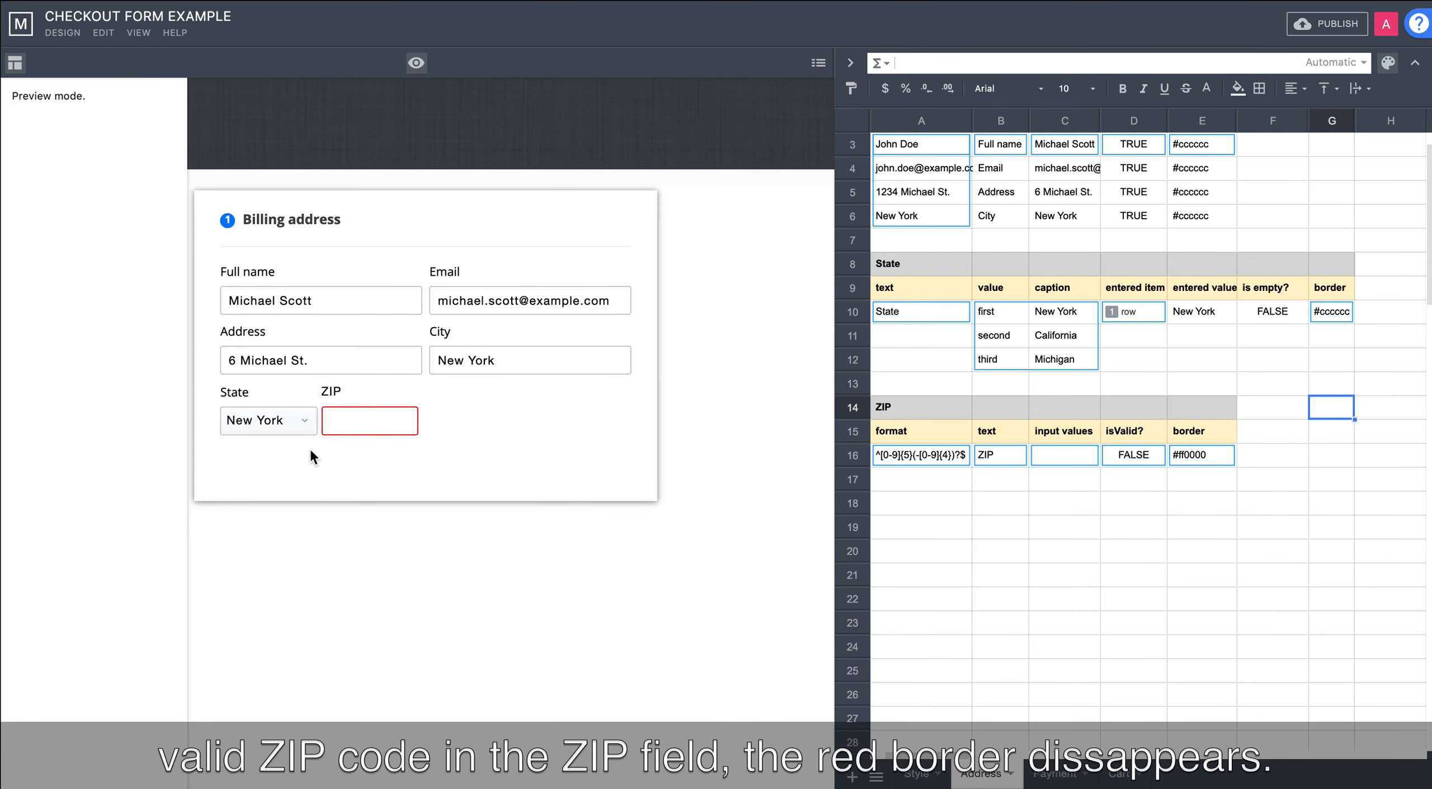
pyautogui.write('1234567')
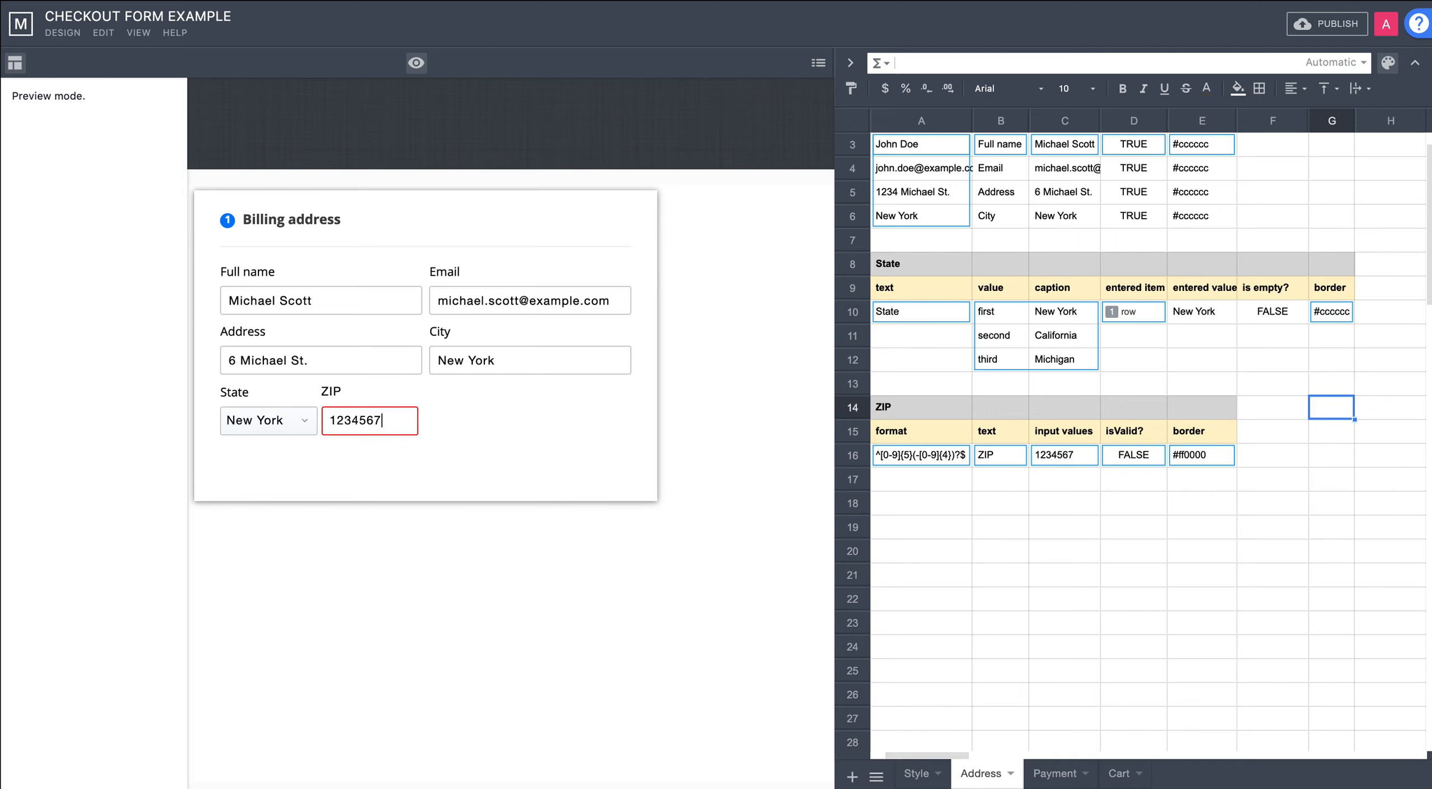
pyautogui.press('BackSpace')
pyautogui.press('BackSpace')
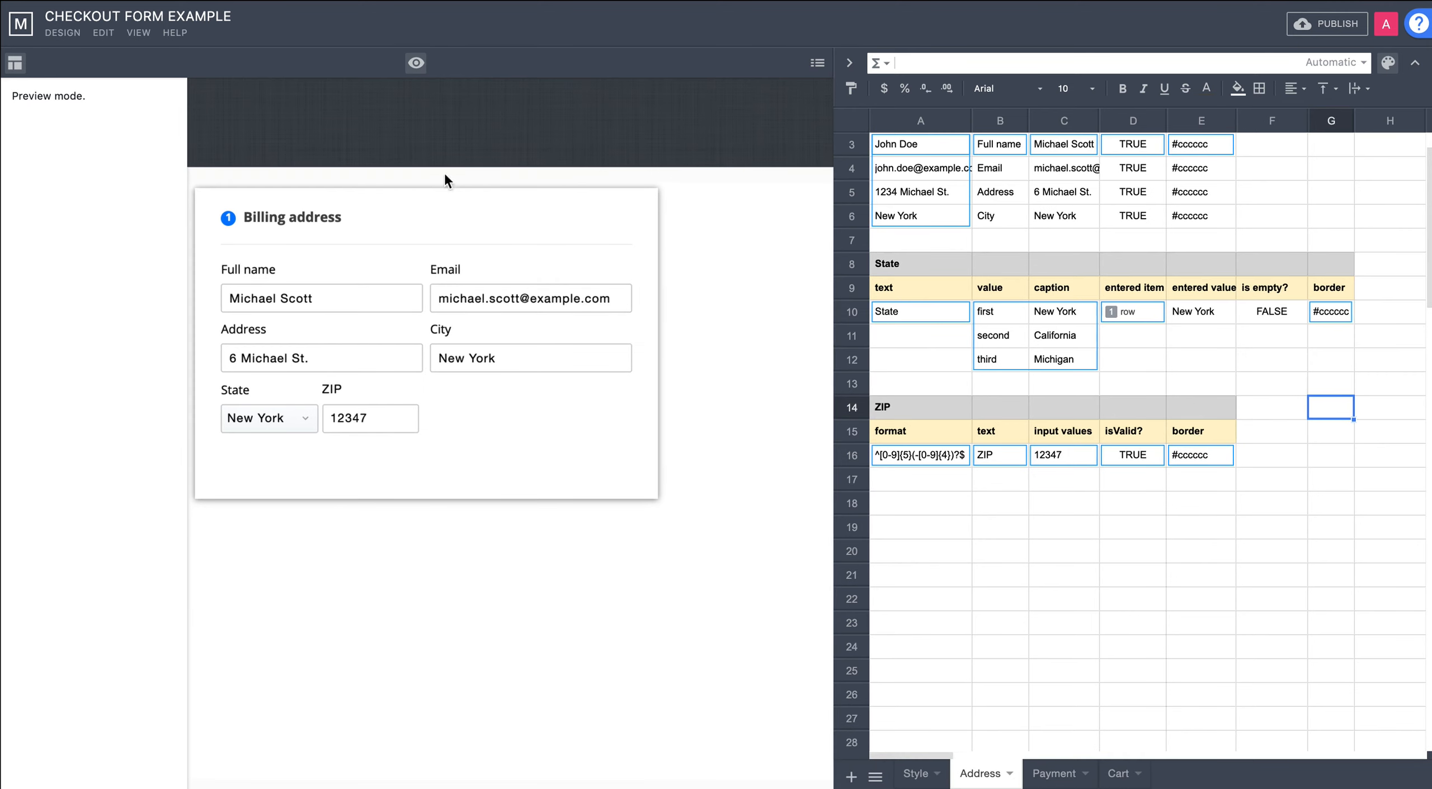
# Leave the preview, add a Checkbox below the State dropdown and bind its label to cell A116 on the Style sheet
pyautogui.click(416, 62)
pyautogui.write('ch')
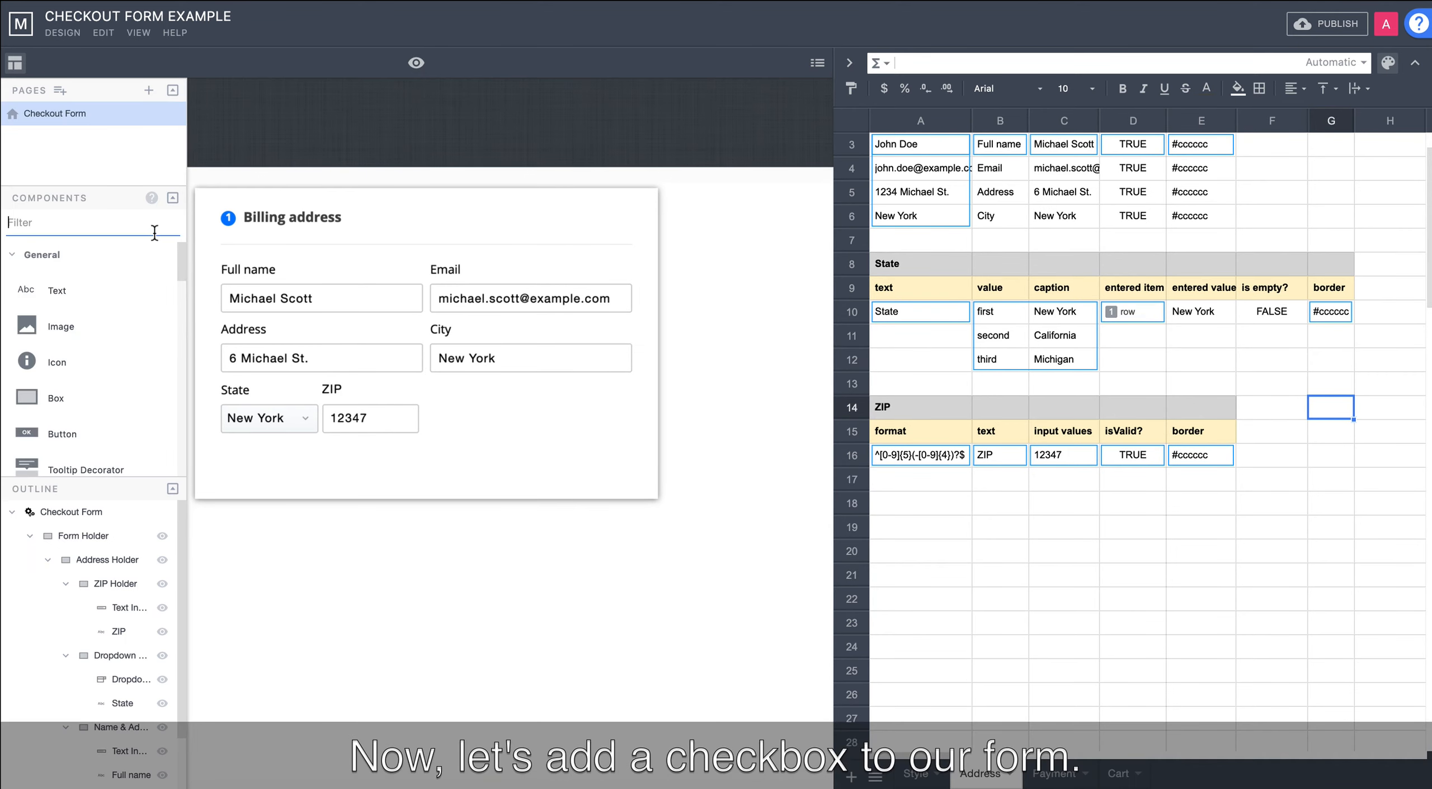
pyautogui.write('e')
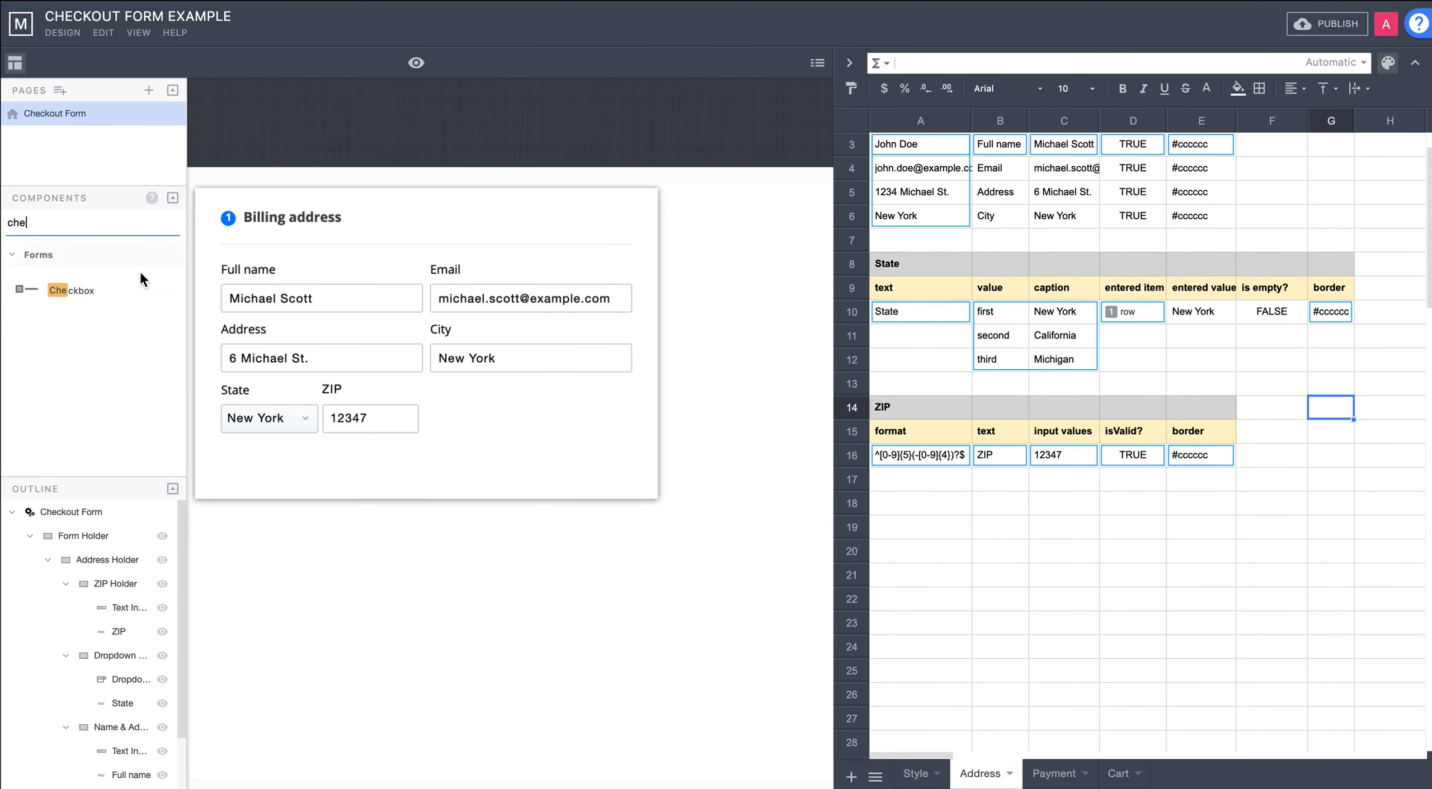
pyautogui.moveTo(72, 290); pyautogui.dragTo(262, 466)
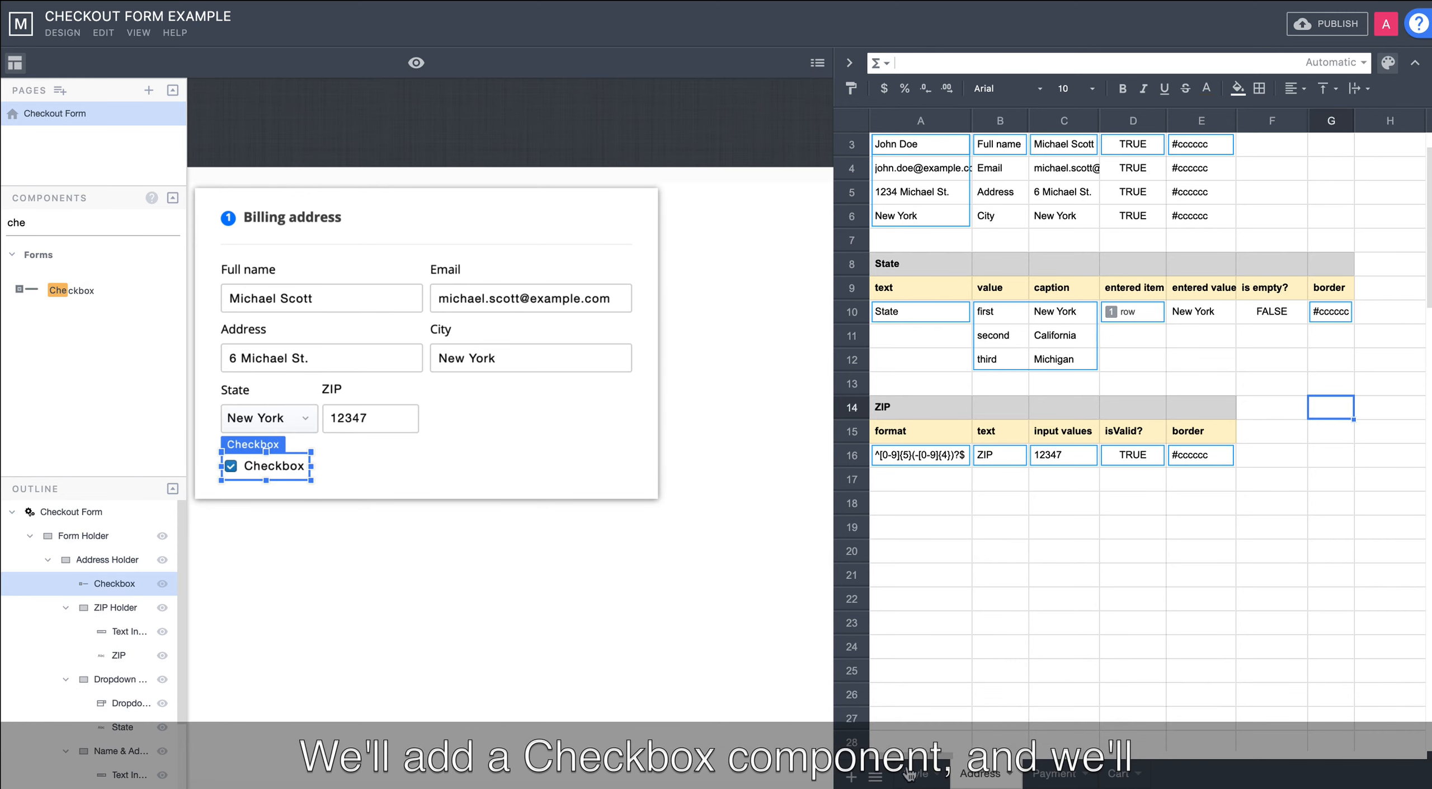
pyautogui.click(815, 65)
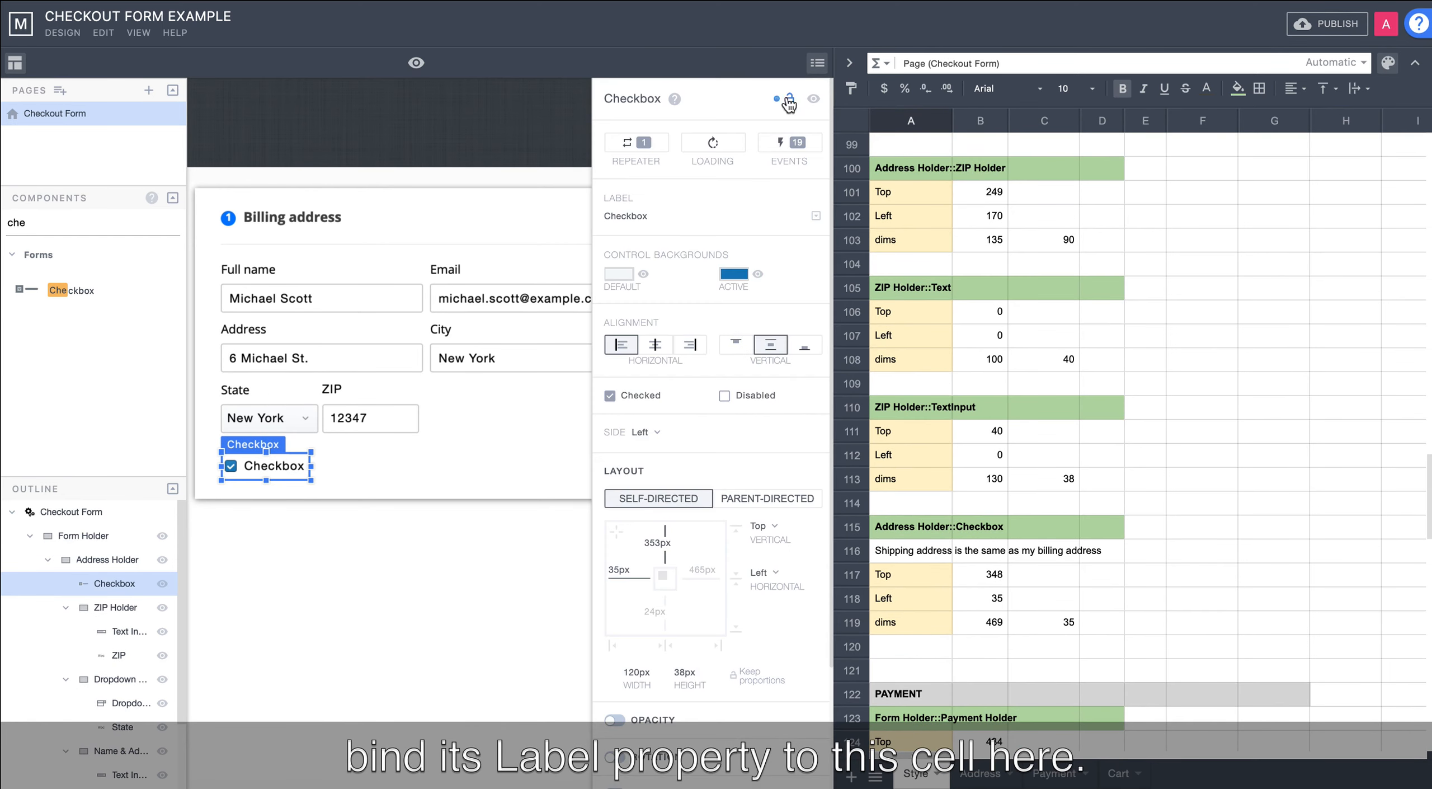
pyautogui.moveTo(722, 216); pyautogui.dragTo(907, 550)
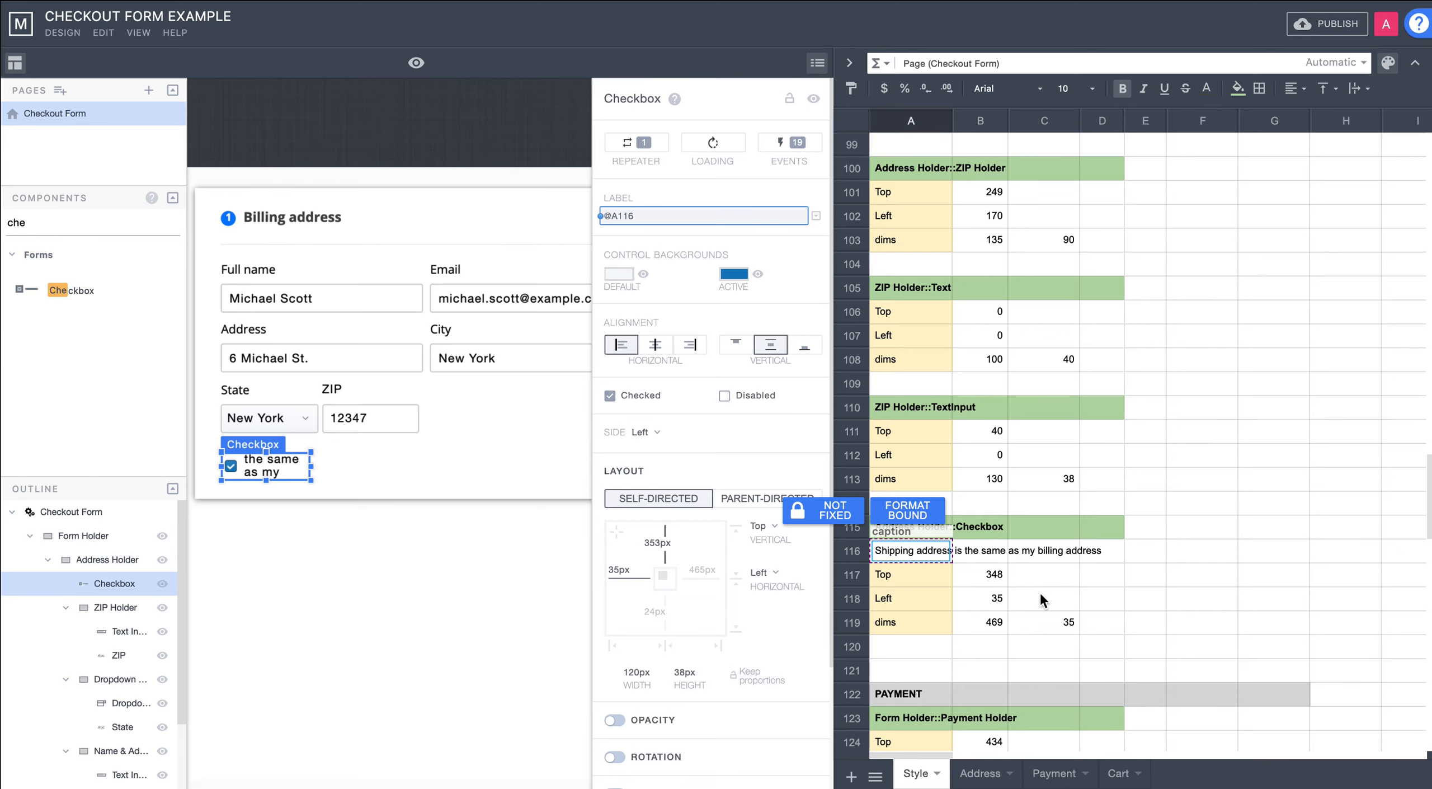
# Set the Checkbox's top offset to 348 px, its width to 469 px and its height to 35 px
pyautogui.click(650, 540)
pyautogui.write('348')
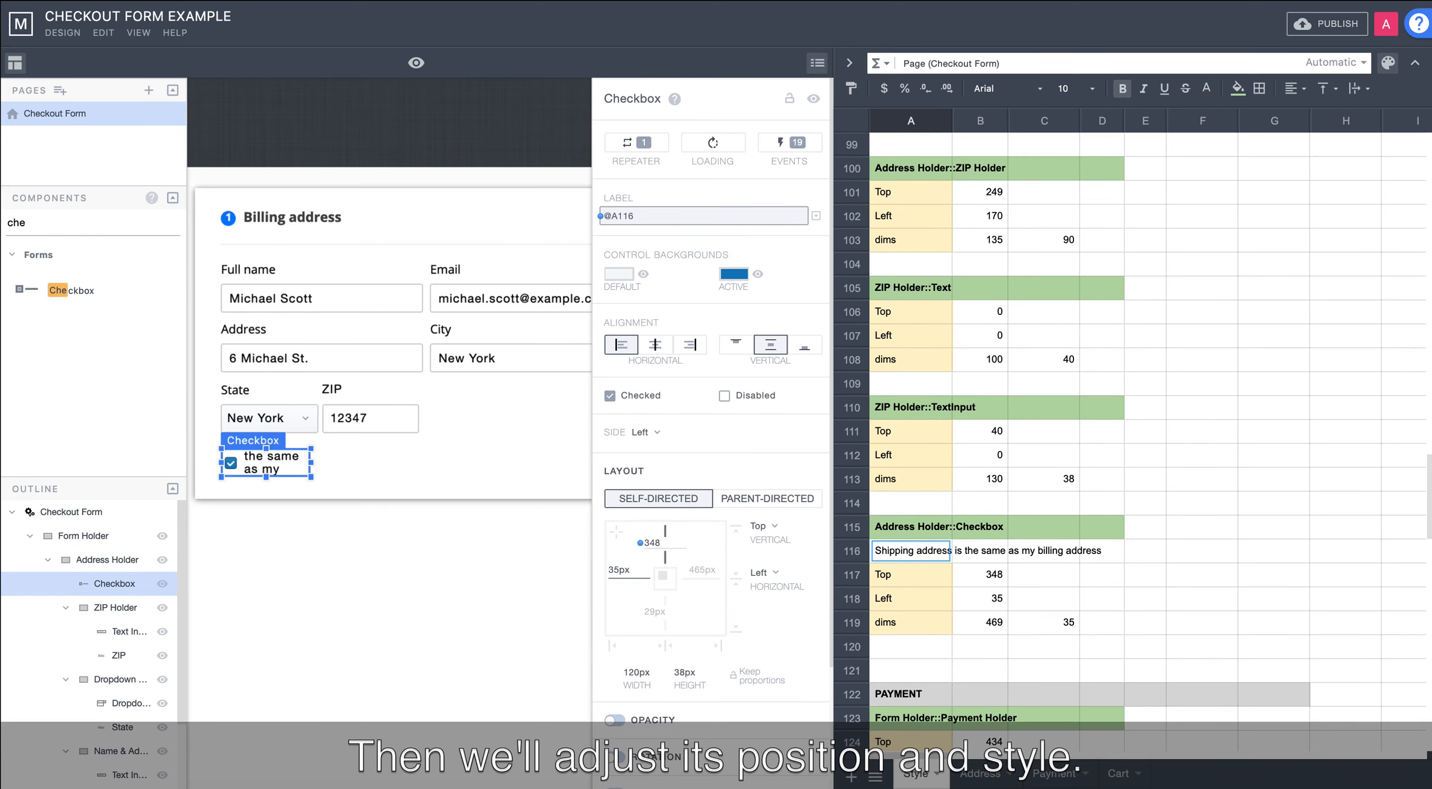
pyautogui.click(623, 673)
pyautogui.write('469')
pyautogui.click(680, 671)
pyautogui.write('35')
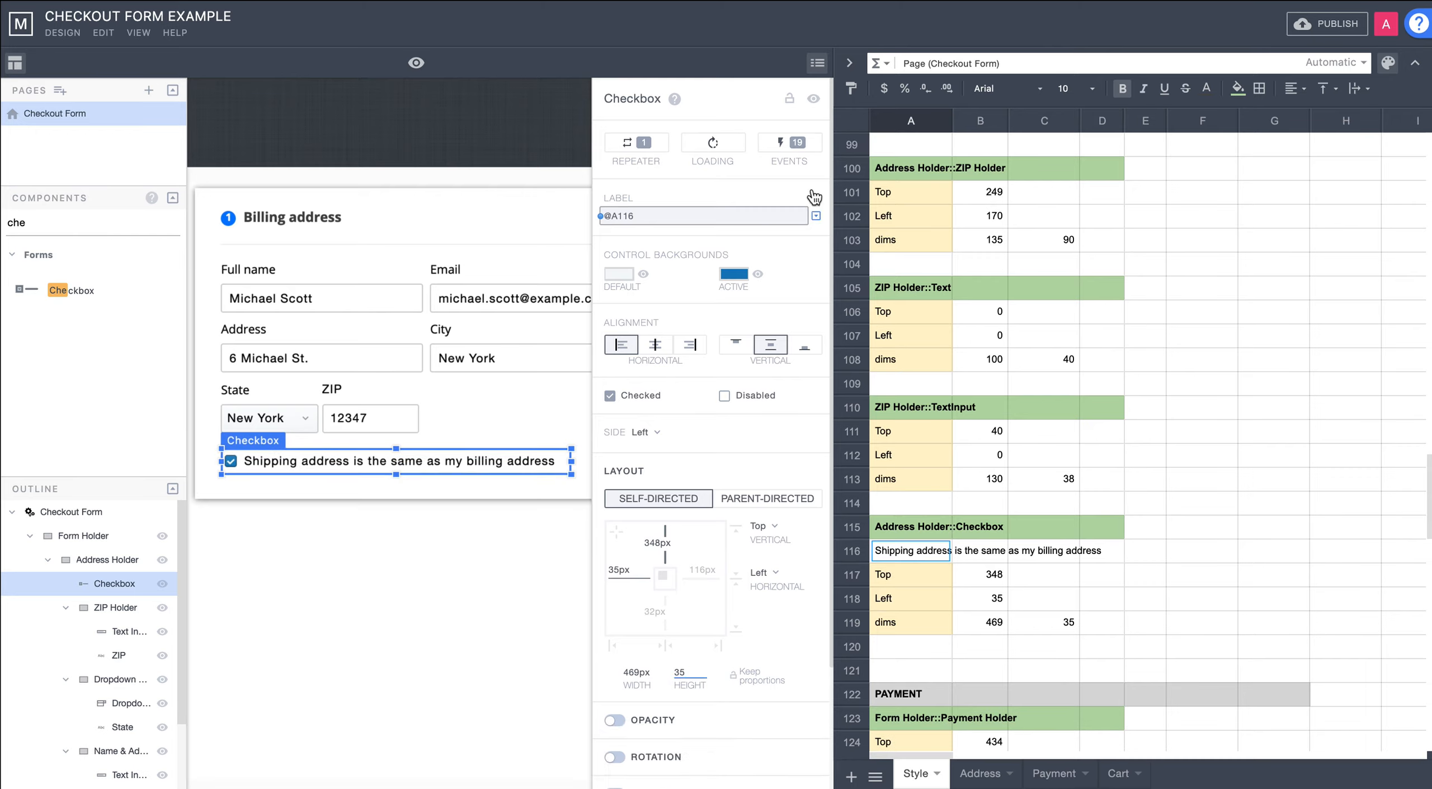
pyautogui.click(817, 63)
# Duplicate the Address Holder and place the copy directly below the original
pyautogui.click(683, 429)
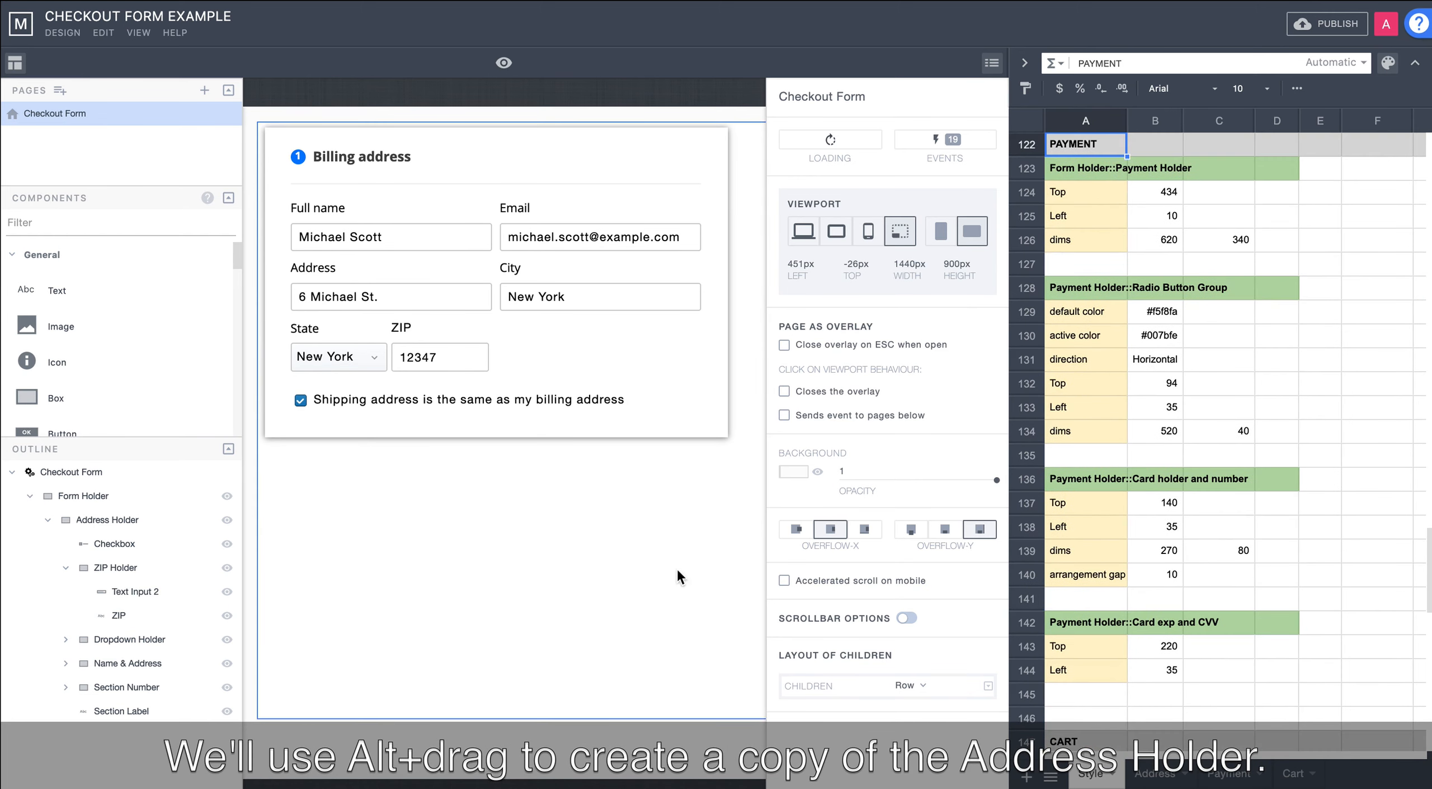
pyautogui.moveTo(660, 435); pyautogui.dragTo(698, 499)
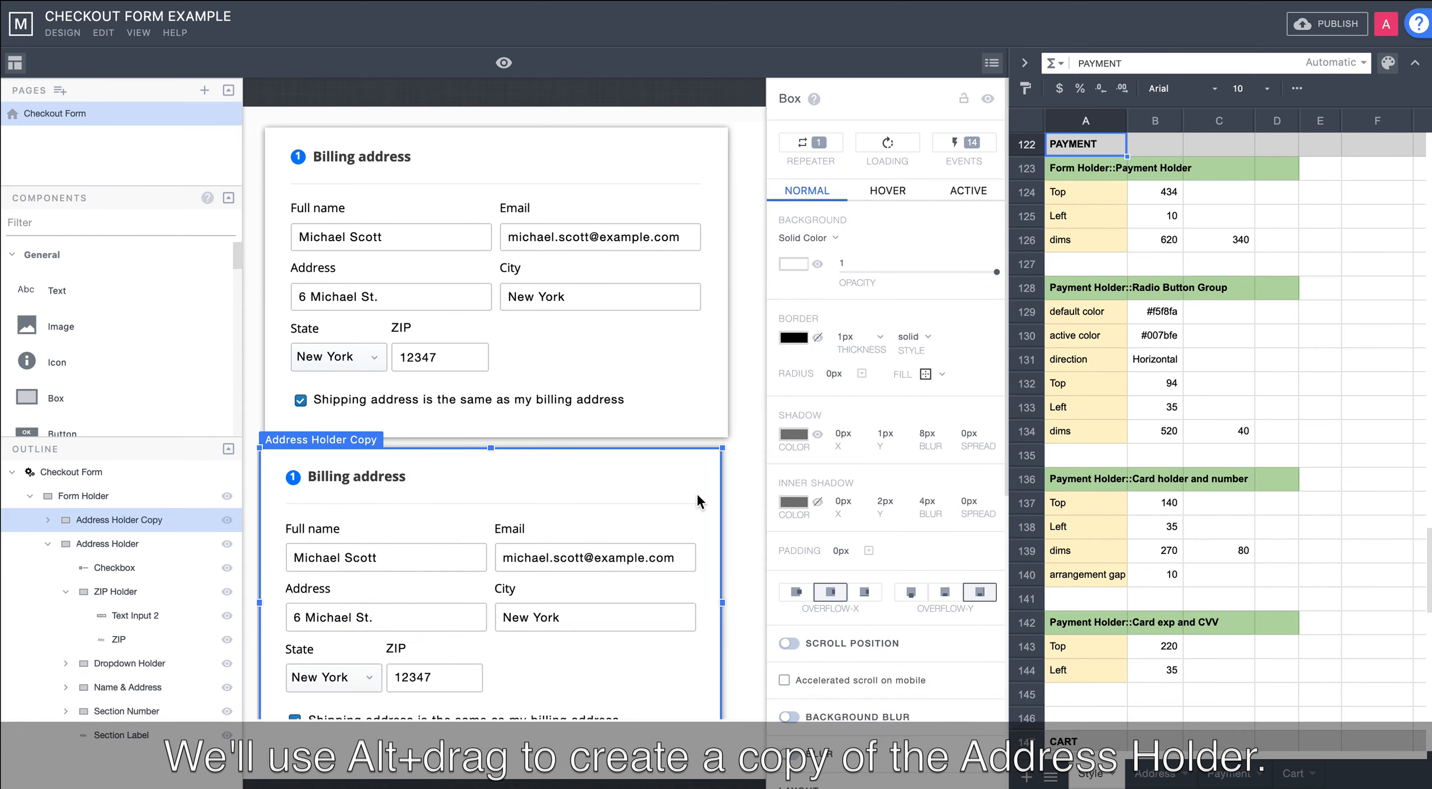
# Set the Address Holder copy's top offset to 434 px, left offset to 10 px and height to 340 px, and clip its vertical overflow
pyautogui.scroll(-5, 928, 561)
pyautogui.moveTo(811, 585); pyautogui.dragTo(780, 585)
pyautogui.write('35')
pyautogui.click(850, 558)
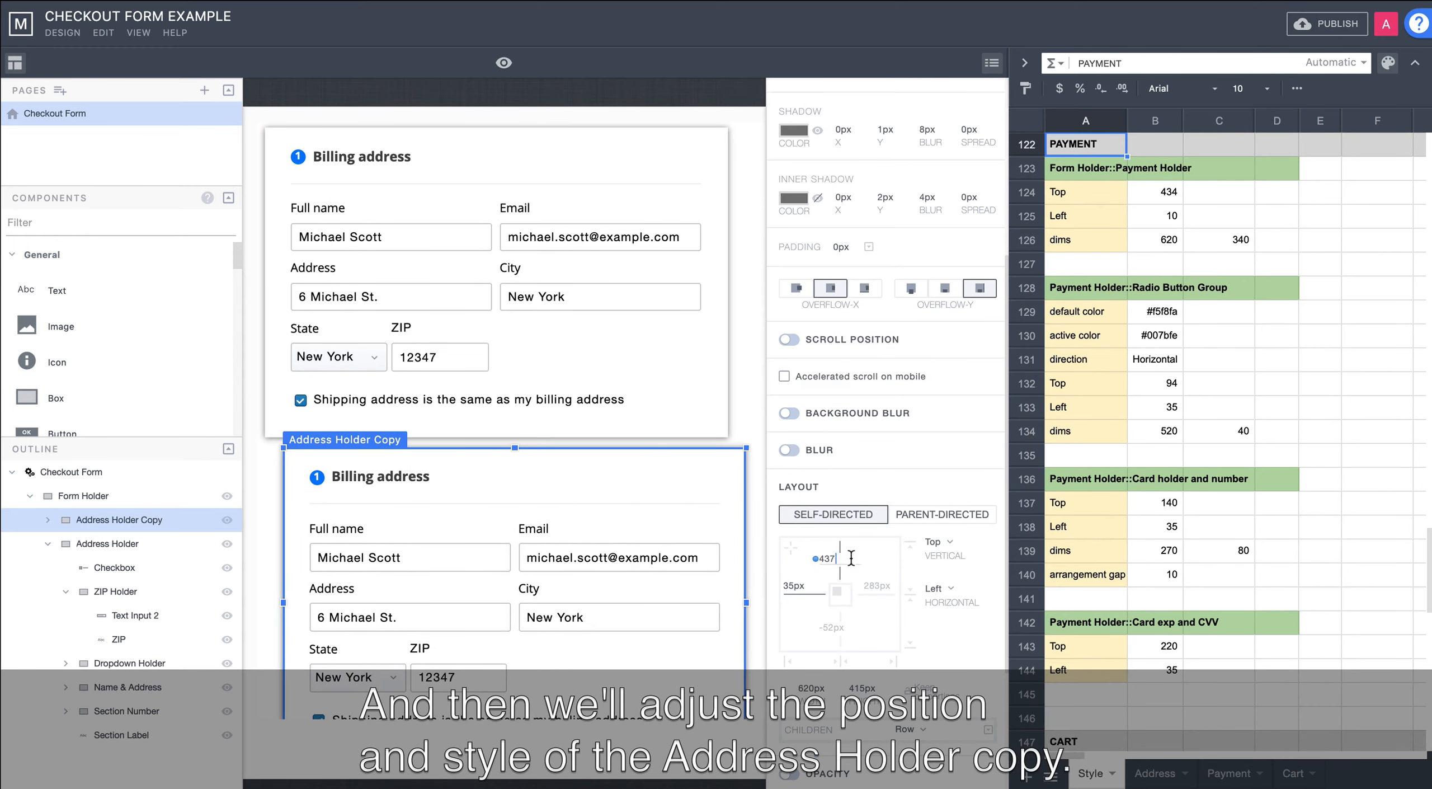
pyautogui.press('BackSpace')
pyautogui.write('4')
pyautogui.press('Return')
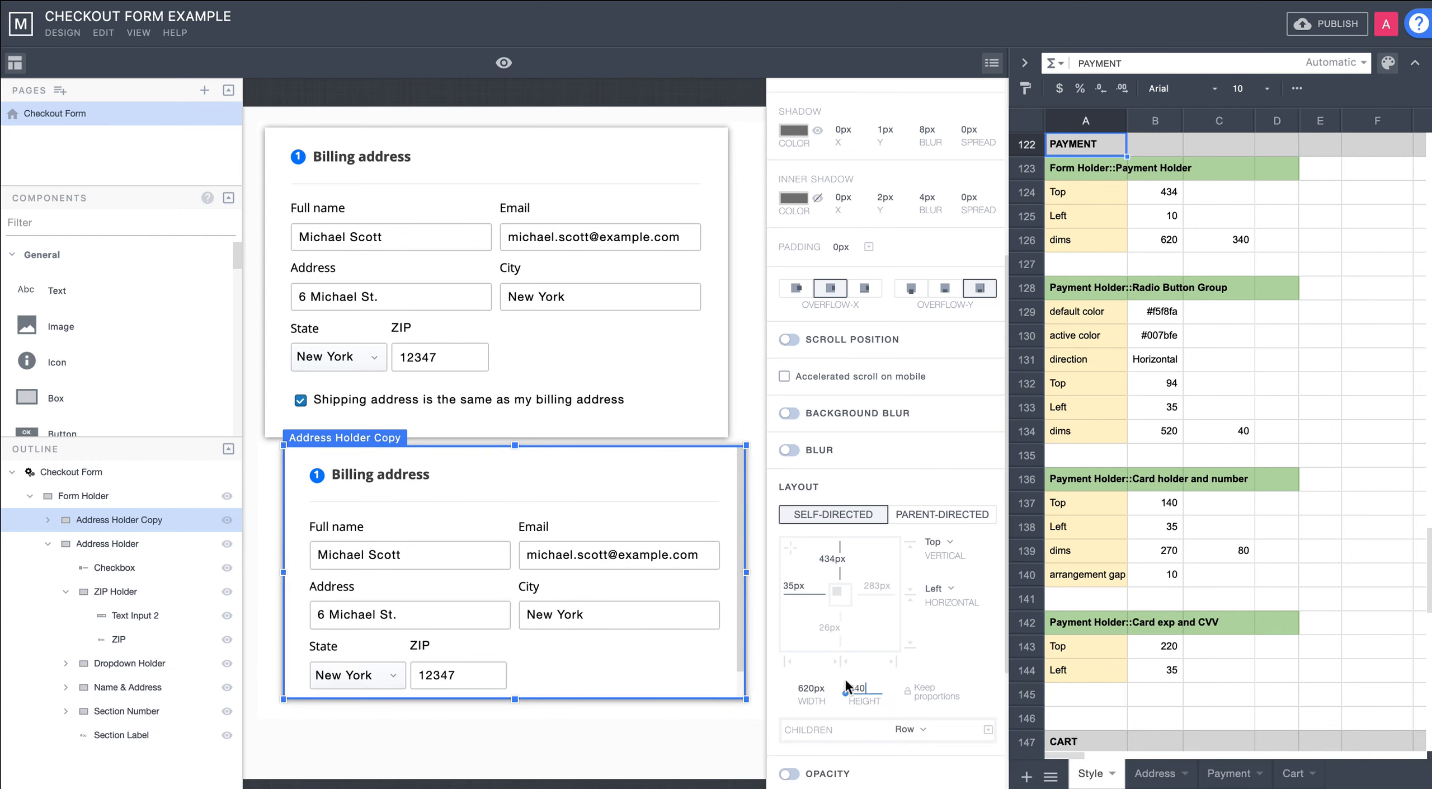
pyautogui.click(794, 585)
pyautogui.write('10')
pyautogui.click(945, 288)
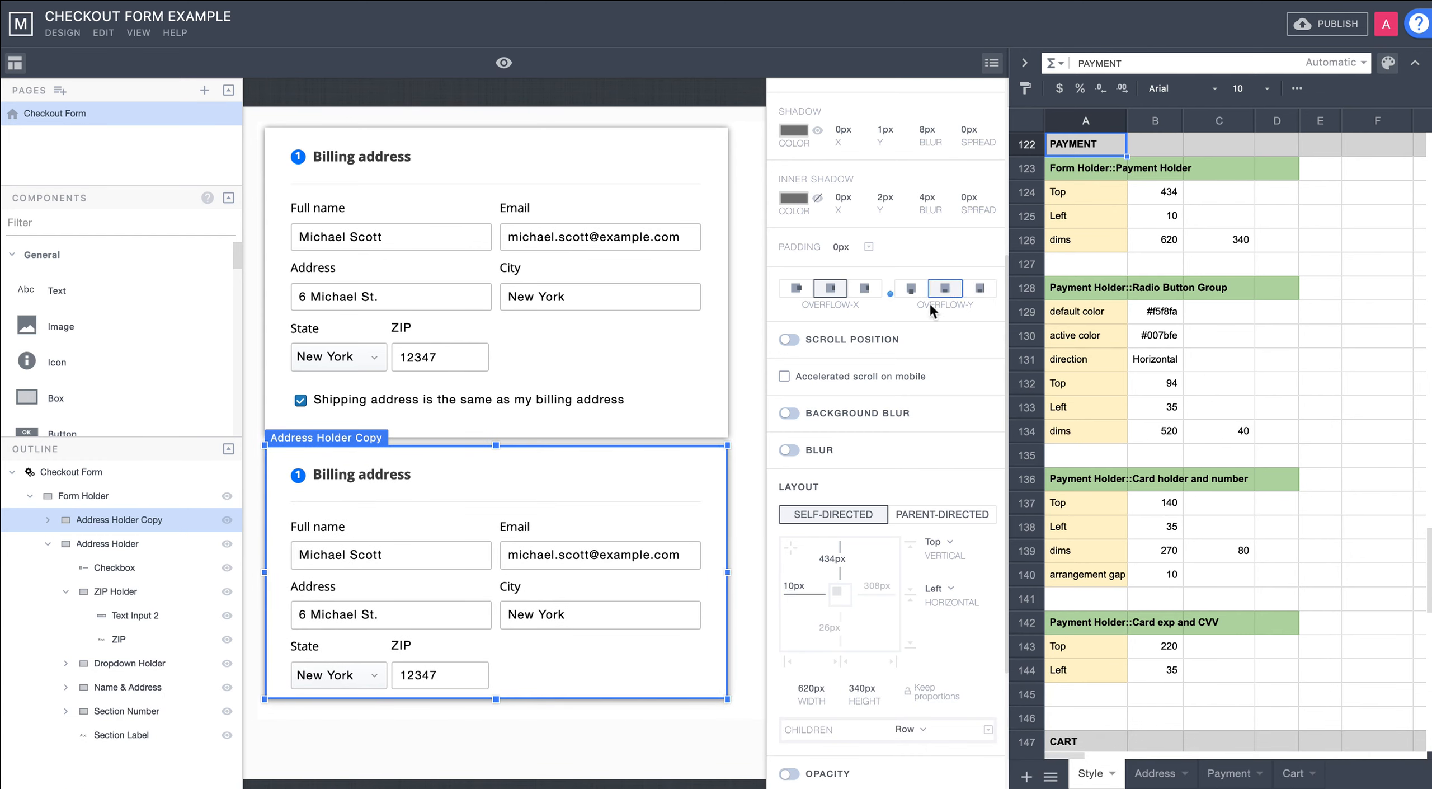
# Delete the copied Dropdown Holder and move the copied ZIP Holder into its place
pyautogui.click(380, 647)
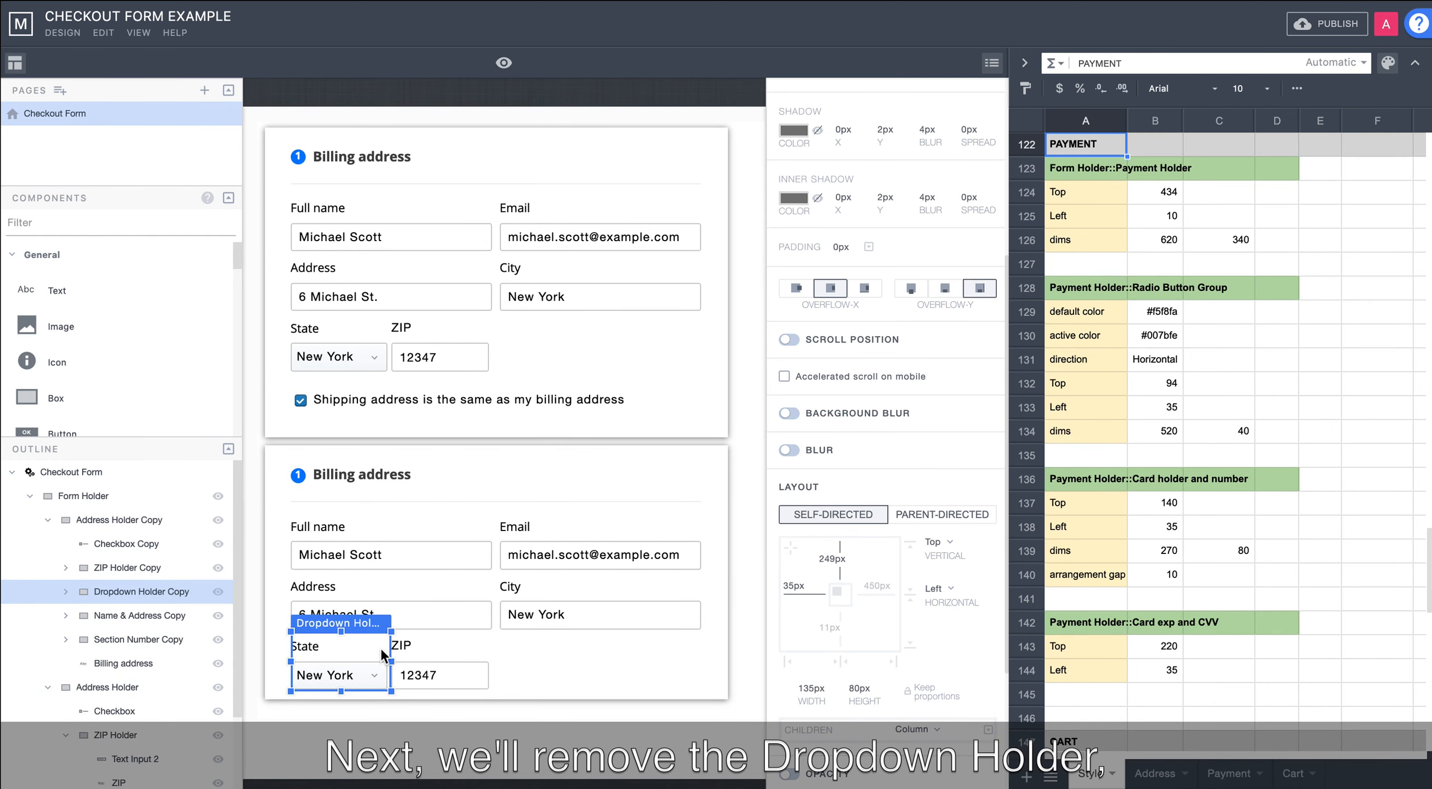
pyautogui.press('BackSpace')
pyautogui.moveTo(473, 647); pyautogui.dragTo(372, 648)
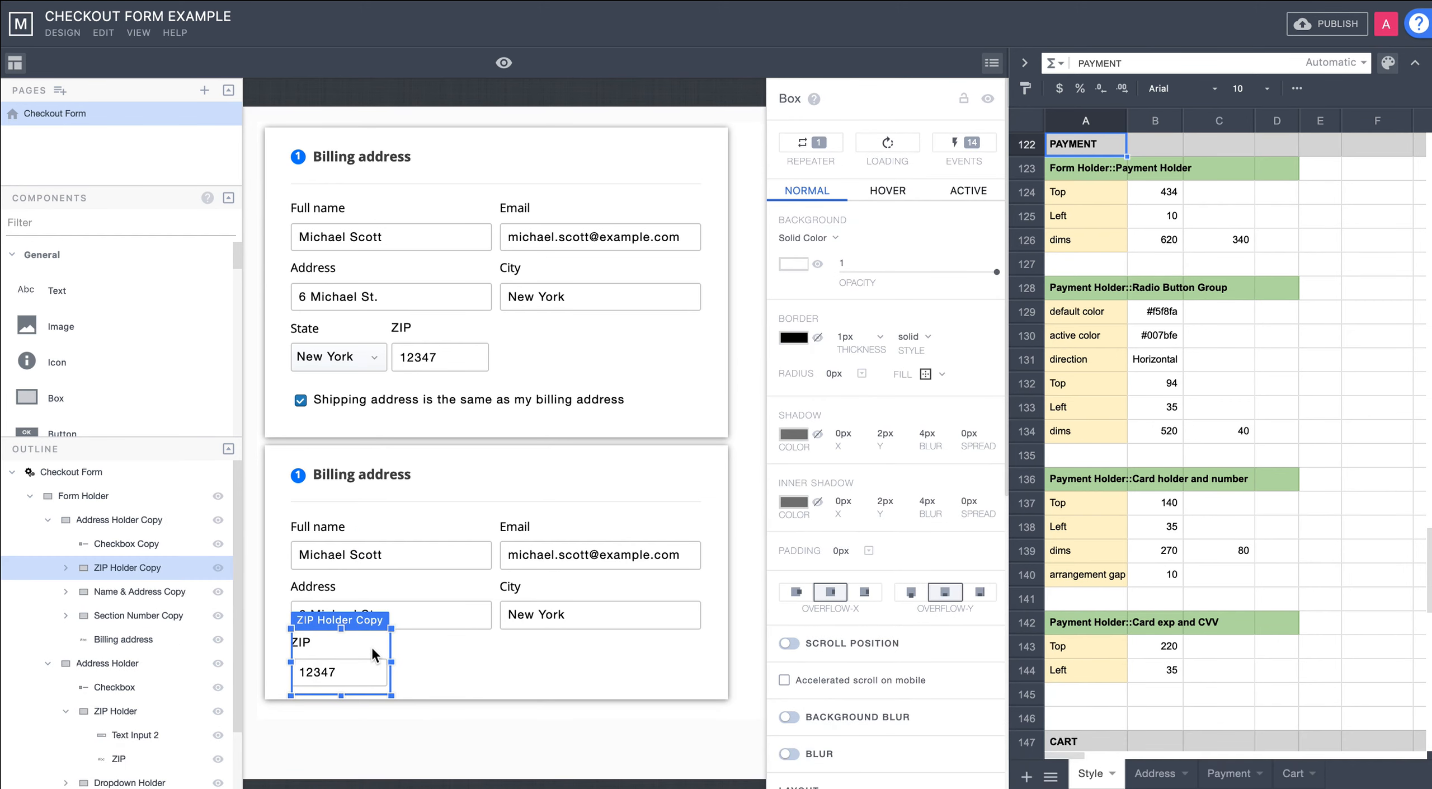
# Rename the copied boxes Payment Holder (whole section), Card Expiration & CVV (ZIP box) and Card Name & Number (name and address box)
pyautogui.doubleClick(119, 519)
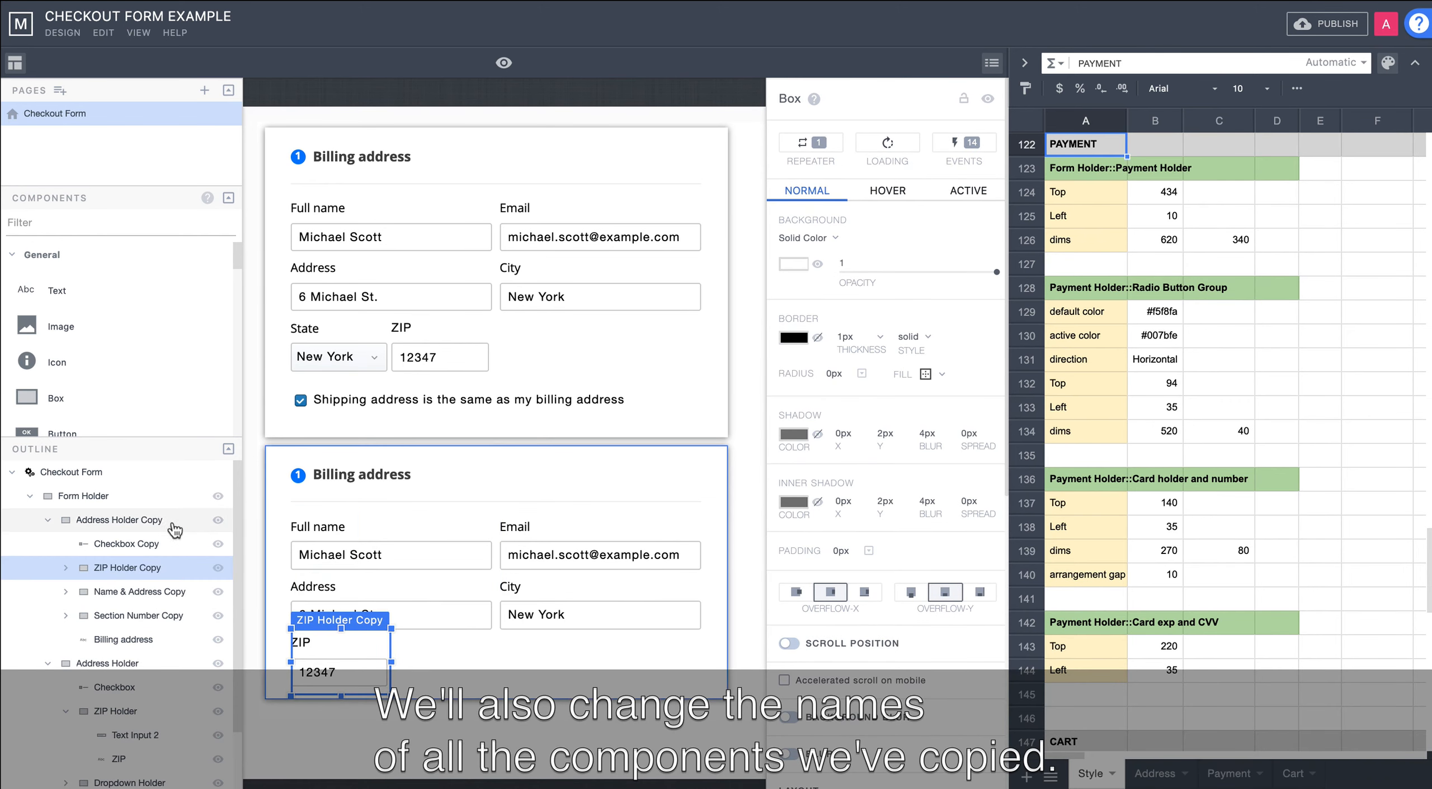
pyautogui.write('Payment Holder')
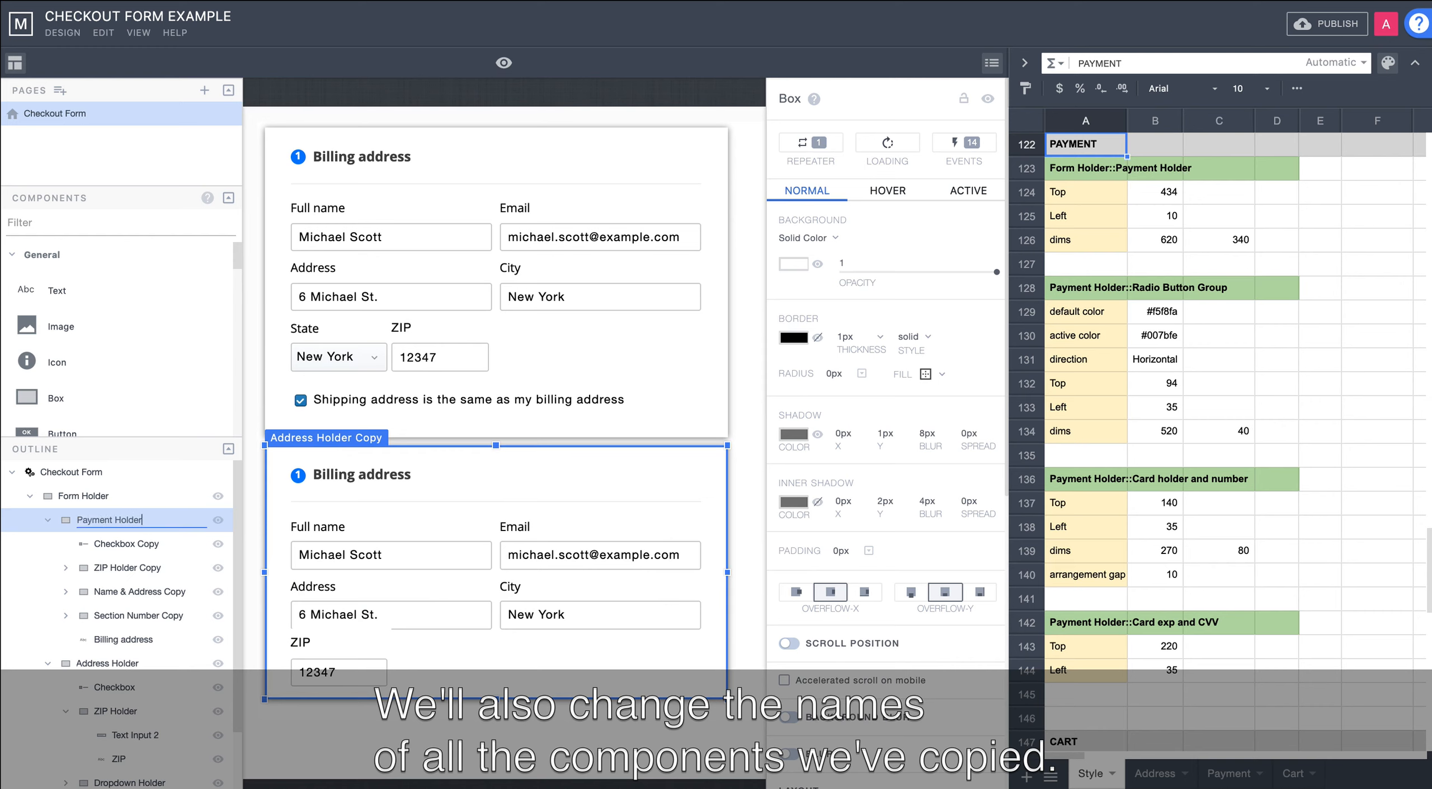
pyautogui.doubleClick(114, 569)
pyautogui.write('Card Expiration & CVV')
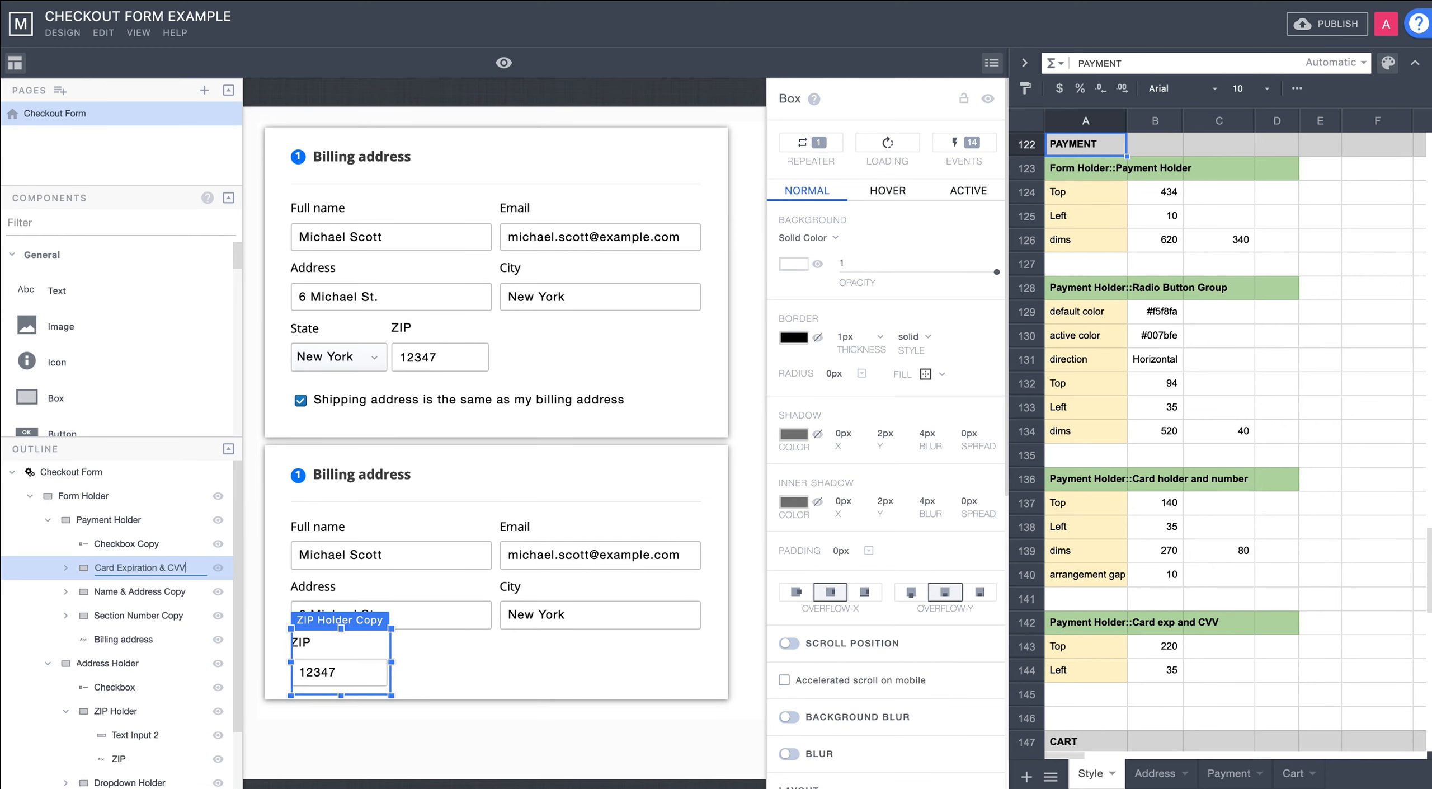
pyautogui.doubleClick(112, 590)
pyautogui.write('Card Name & Number')
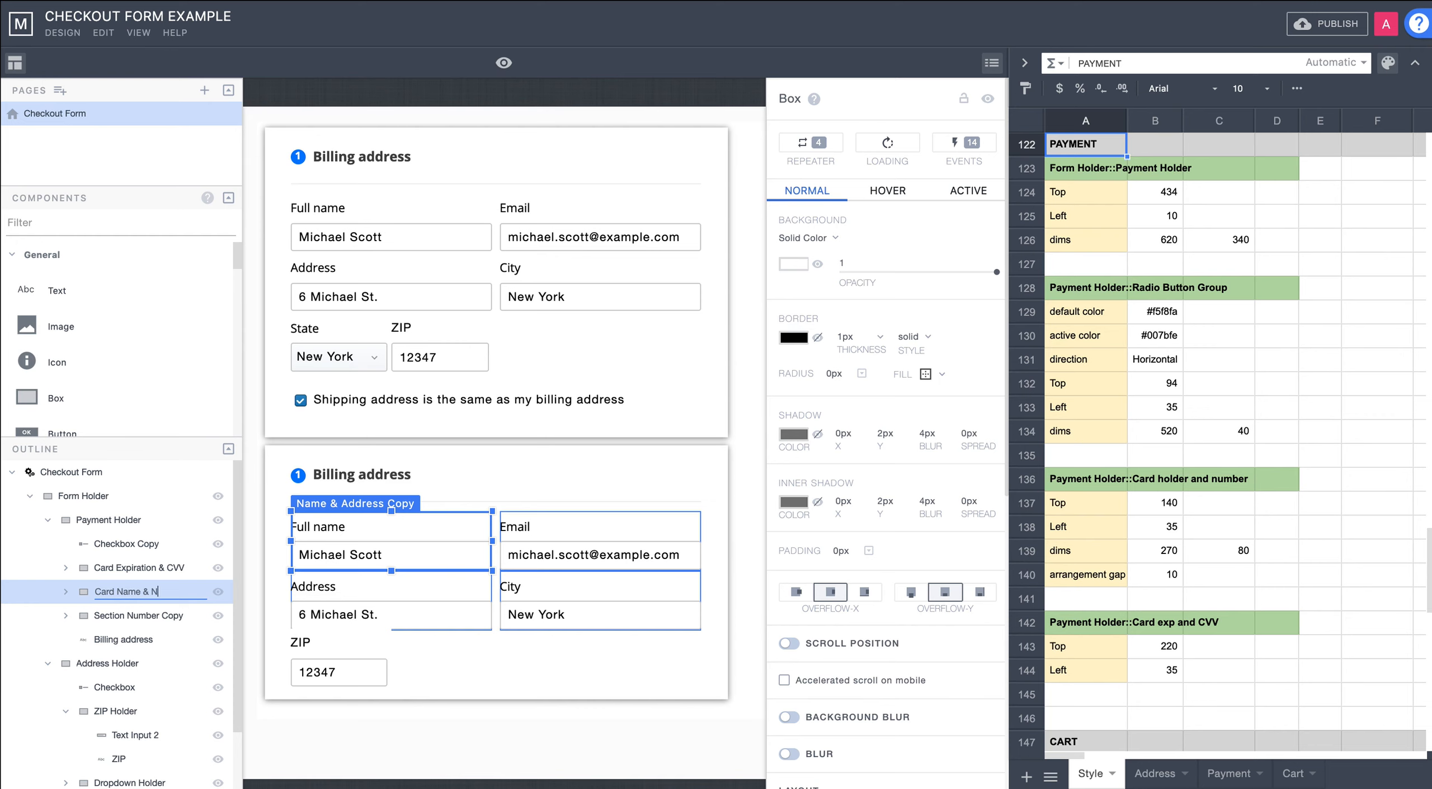
# Change the copied section's title to Payment and its section number to 2
pyautogui.click(353, 487)
pyautogui.click(788, 235)
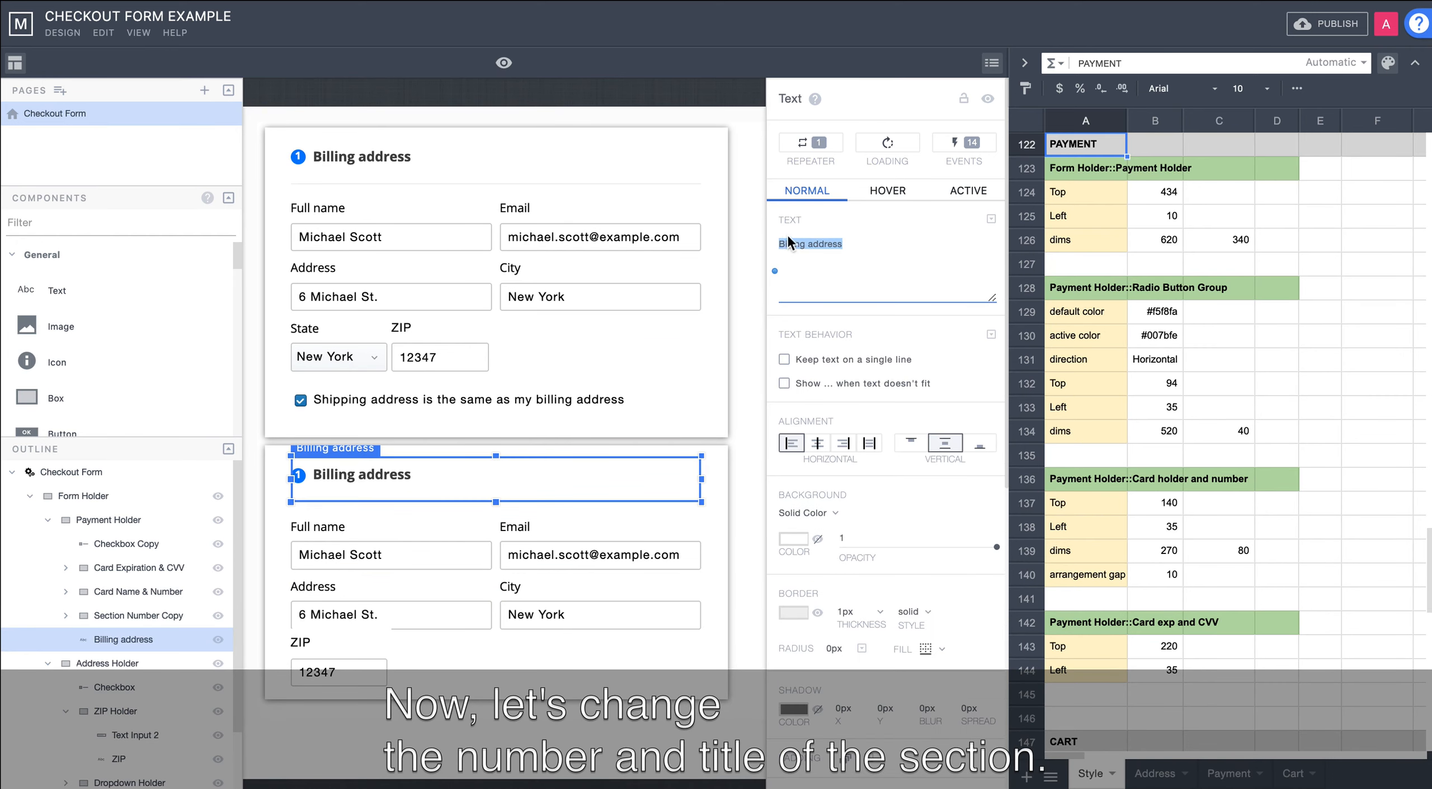
pyautogui.write('Payment')
pyautogui.click(66, 615)
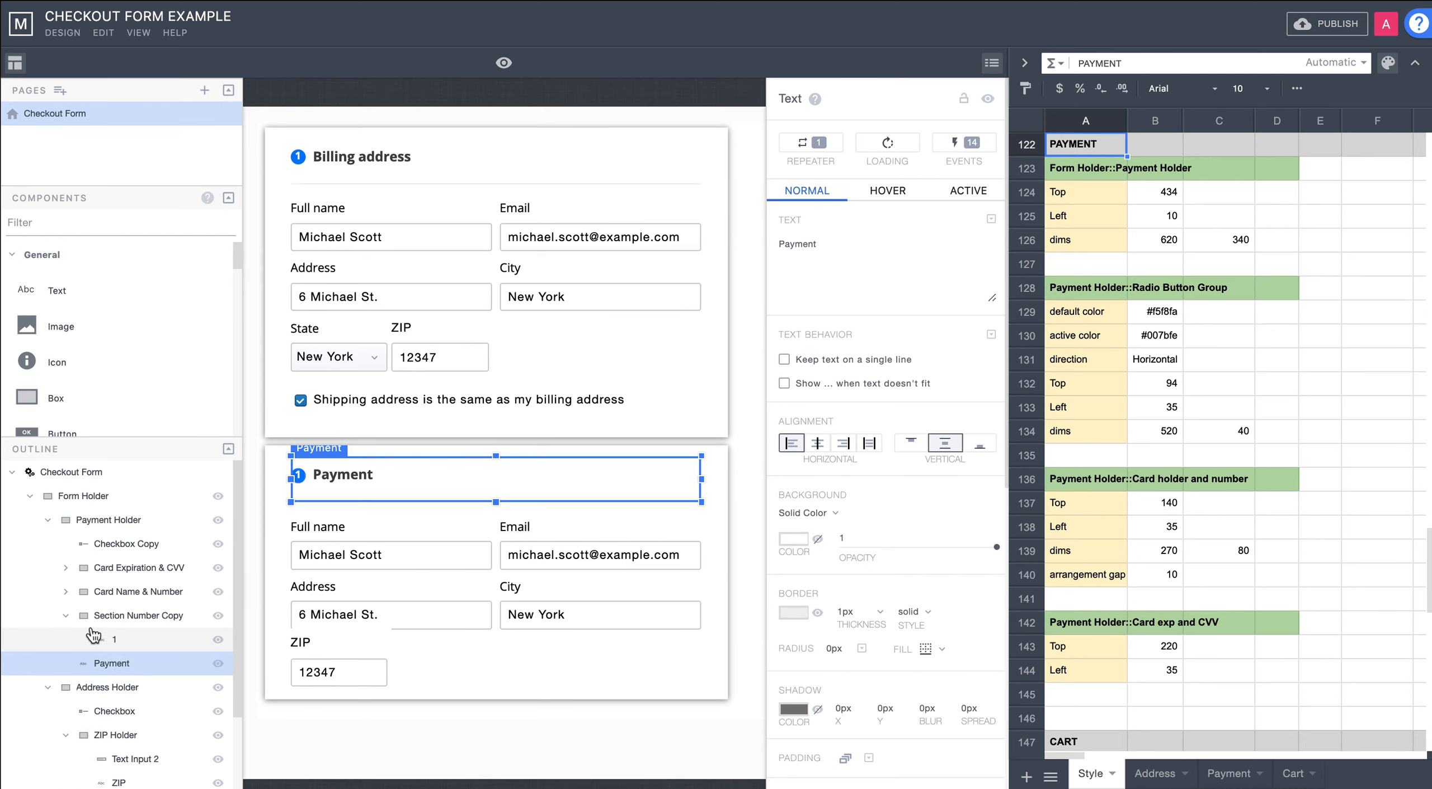
pyautogui.click(114, 638)
pyautogui.click(809, 276)
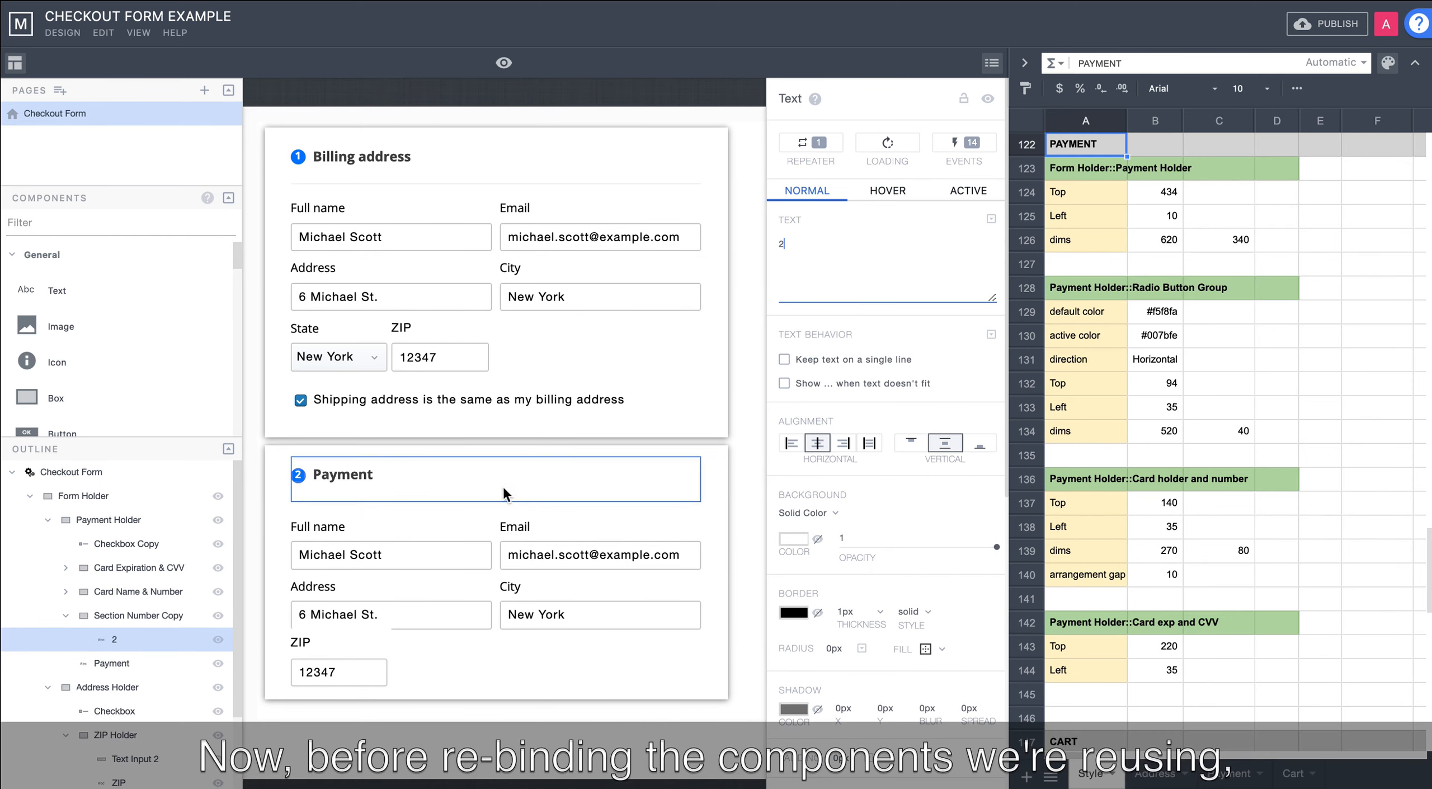
# Remove the spreadsheet binding from the Card Name & Number box's repeater
pyautogui.click(482, 528)
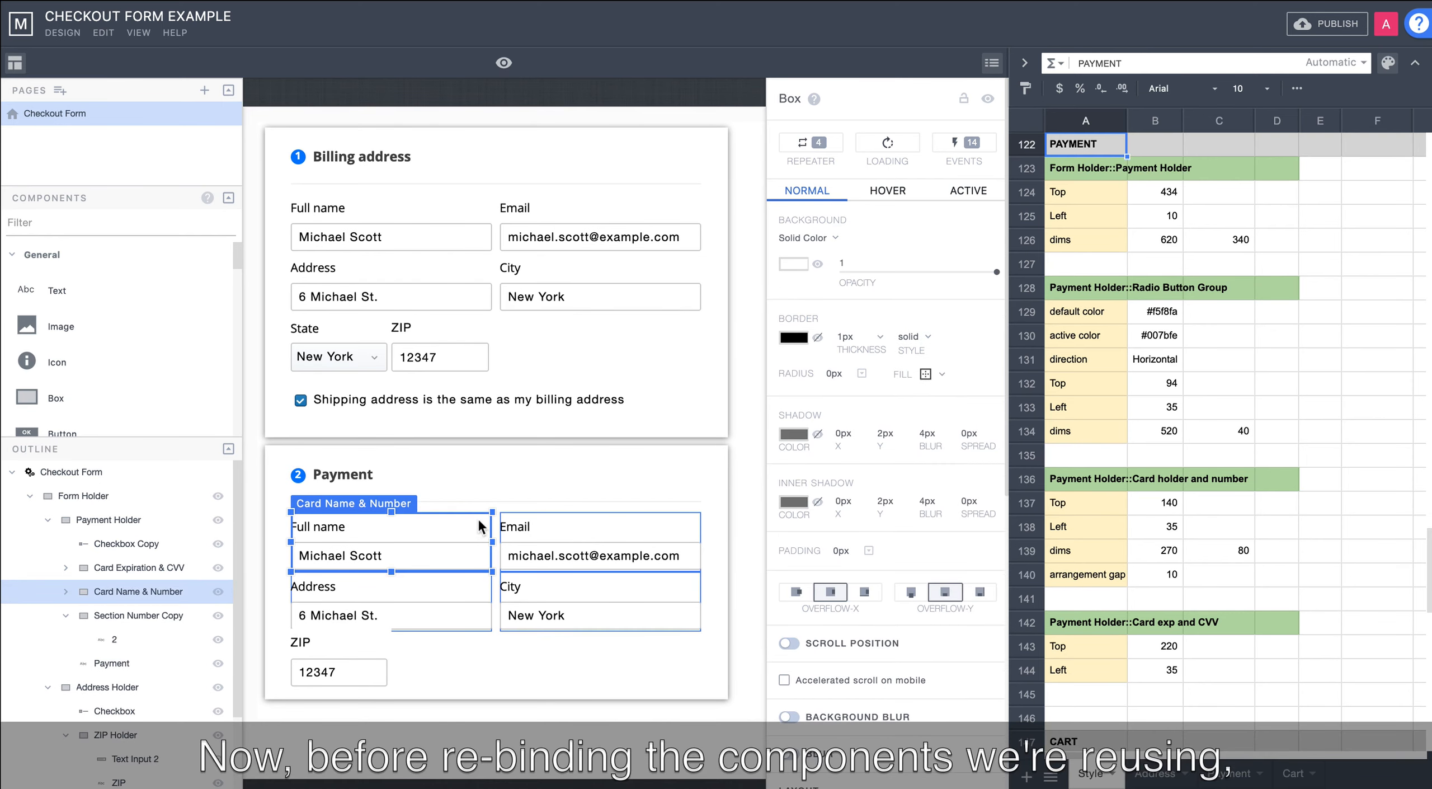
pyautogui.click(836, 154)
pyautogui.click(864, 240)
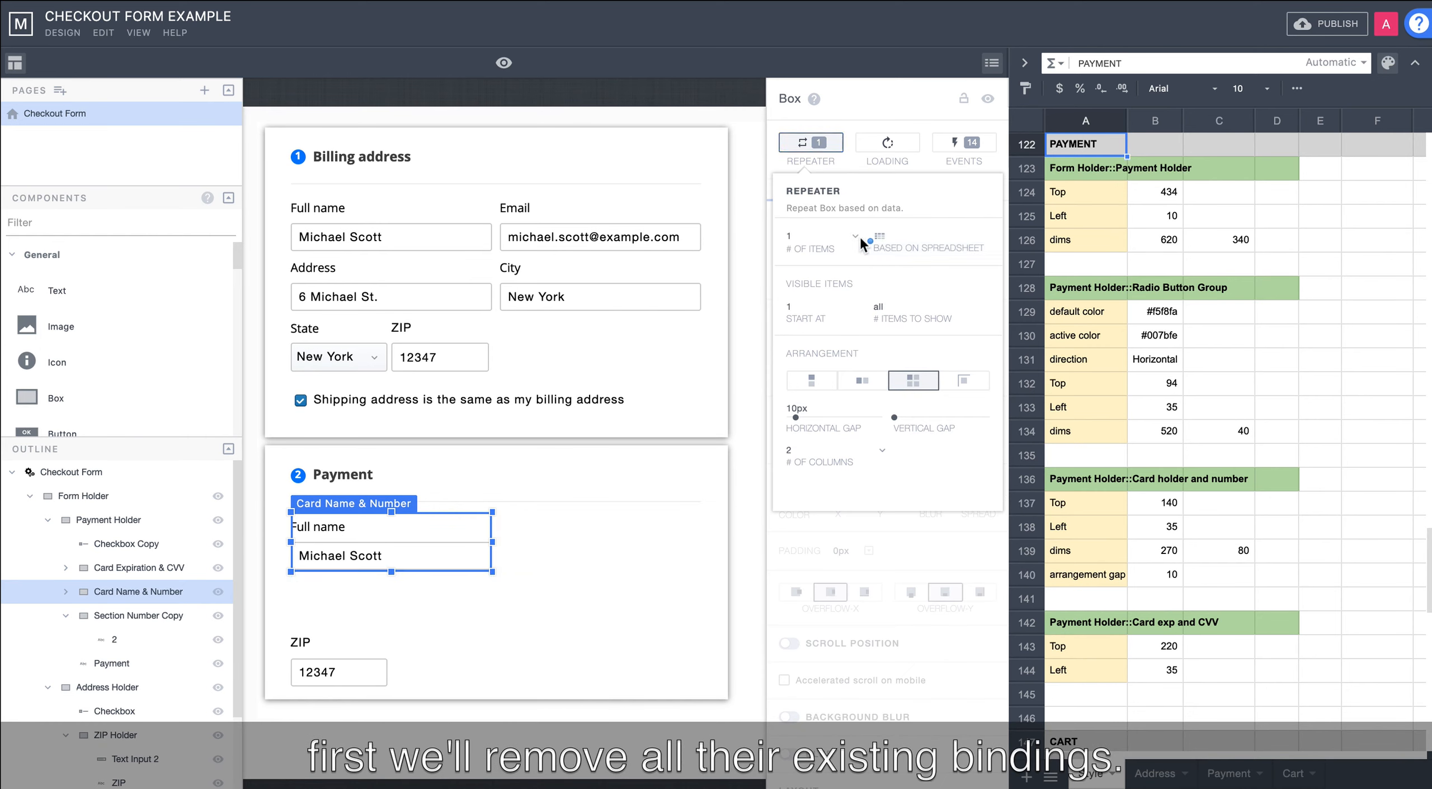
# Remove the validity, border color, value and placeholder bindings from the text input in the Card Name & Number box
pyautogui.click(431, 545)
pyautogui.scroll(-5, 822, 568)
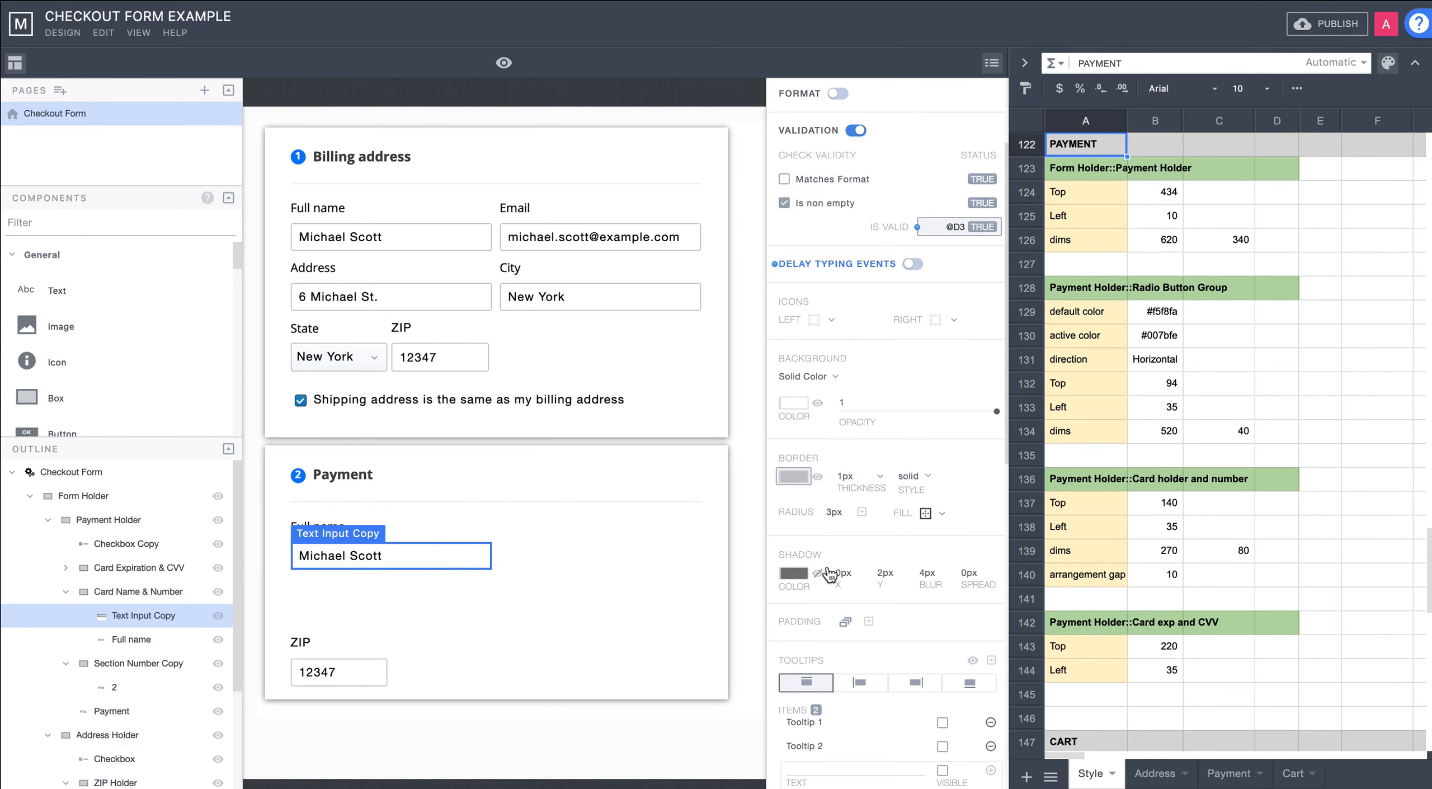
pyautogui.click(793, 476)
pyautogui.scroll(5, 766, 193)
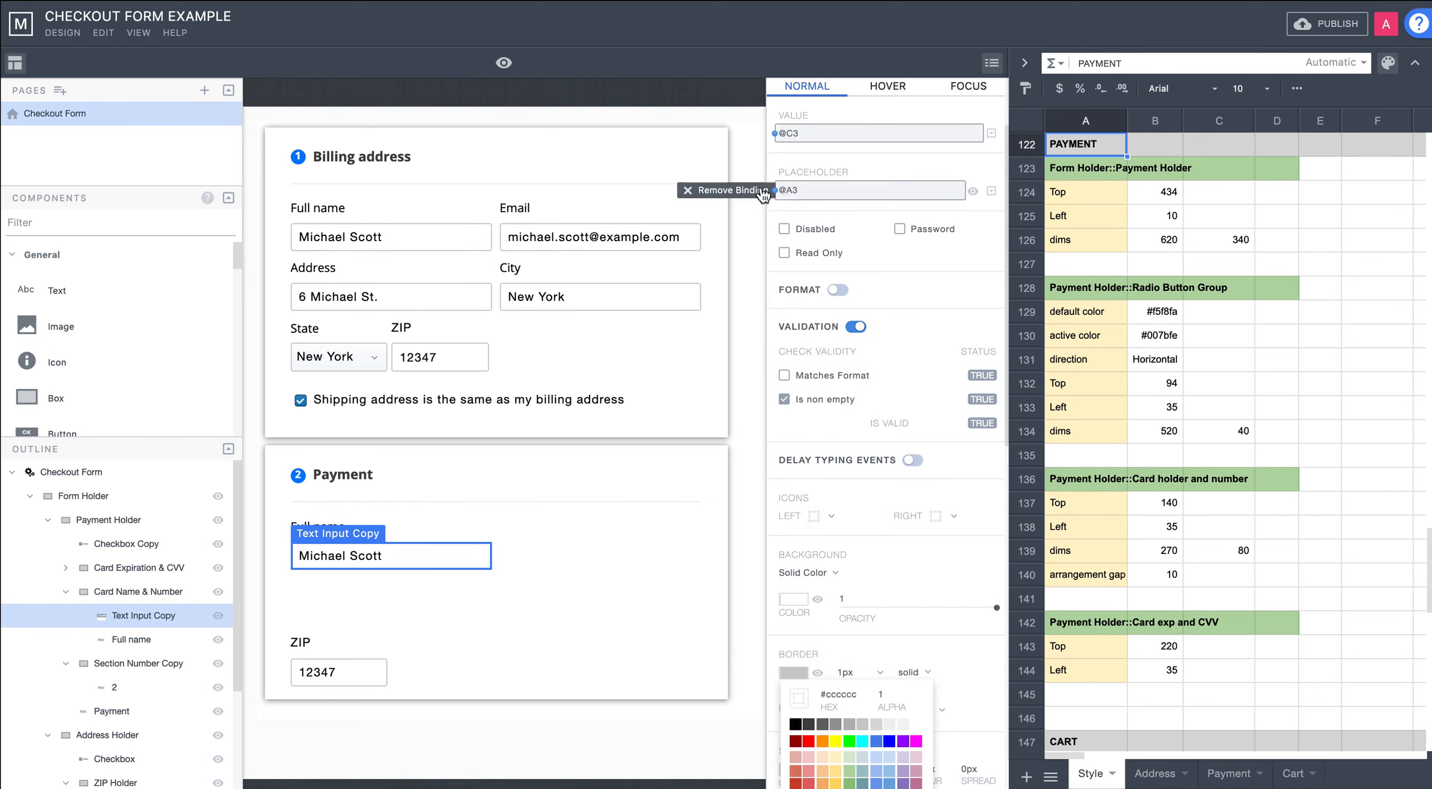
pyautogui.click(763, 194)
pyautogui.tripleClick(784, 191)
pyautogui.press('BackSpace')
# Clear the existing bindings of the copied Full name label and of the copied ZIP text input
pyautogui.click(318, 526)
pyautogui.click(377, 672)
pyautogui.click(793, 494)
pyautogui.scroll(8, 898, 291)
pyautogui.doubleClick(792, 238)
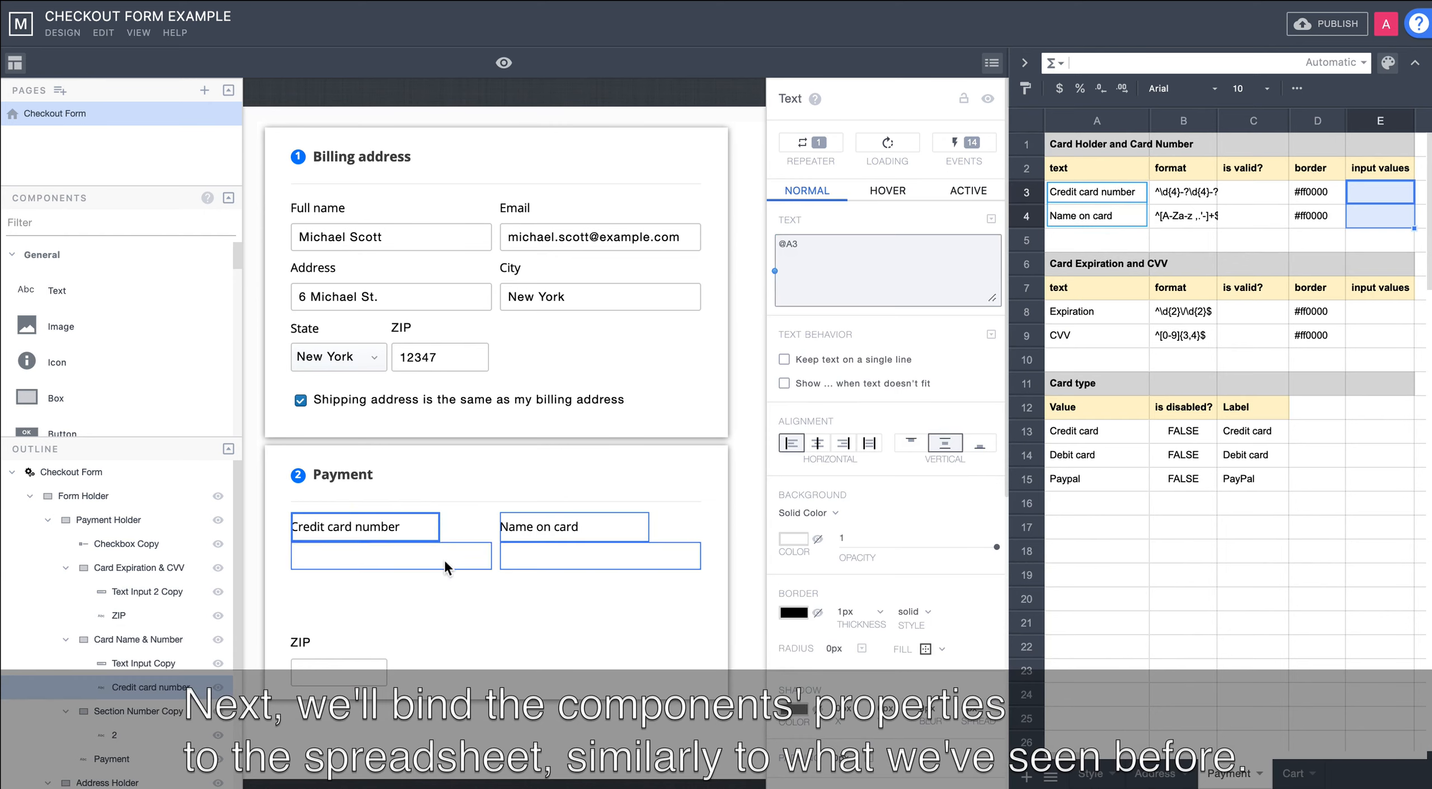
# Bind the credit card number input's value to E3 and enable a Regular Expression format bound to B3 on the Payment sheet
pyautogui.click(446, 563)
pyautogui.moveTo(774, 237); pyautogui.dragTo(1370, 193)
pyautogui.click(1377, 241)
pyautogui.click(839, 395)
pyautogui.click(892, 424)
pyautogui.click(861, 407)
pyautogui.moveTo(775, 459); pyautogui.dragTo(1183, 192)
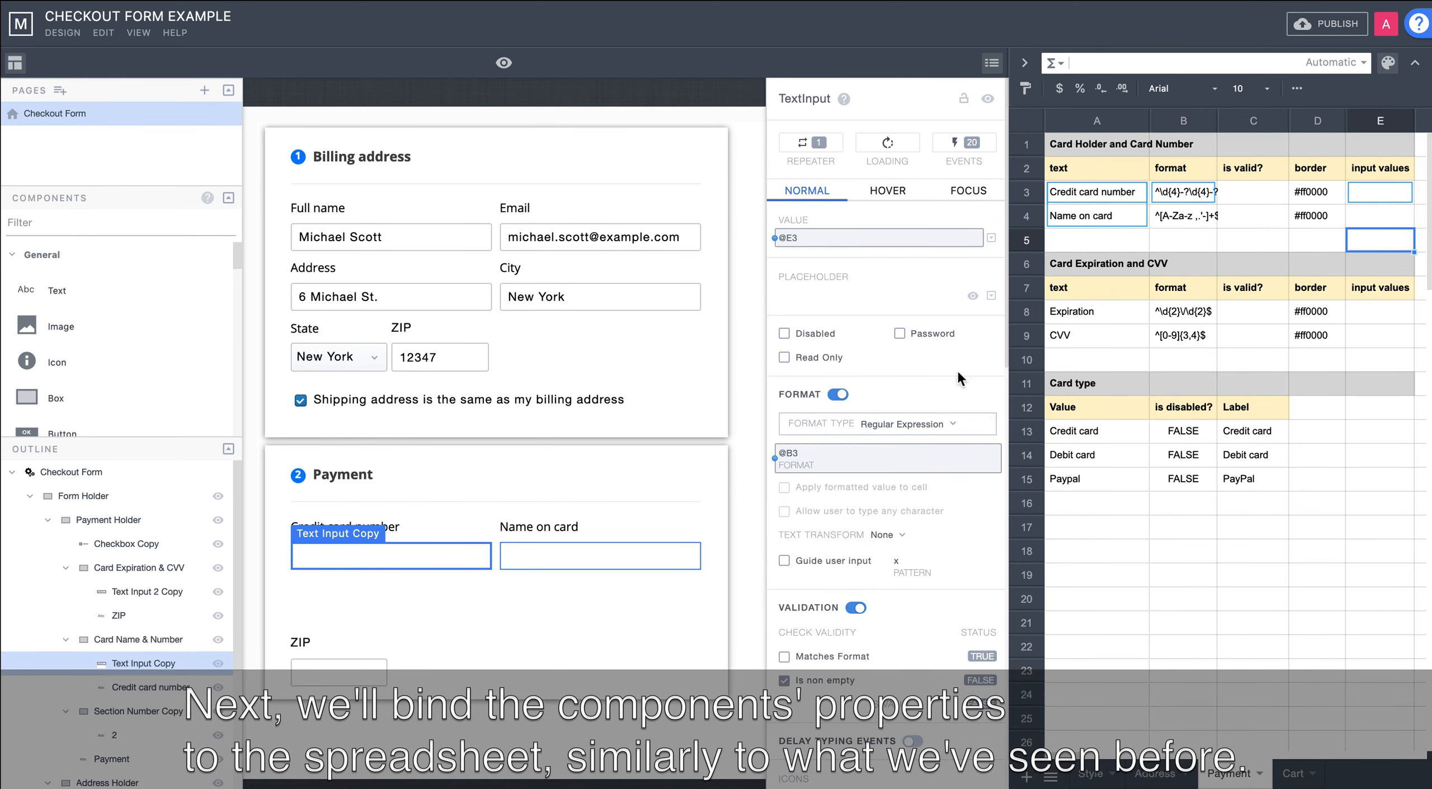
# Validate the credit card number input against its format, binding its validity to C3 and its border color to D3
pyautogui.scroll(-1, 959, 380)
pyautogui.click(784, 625)
pyautogui.click(838, 363)
pyautogui.click(838, 363)
pyautogui.moveTo(917, 672); pyautogui.dragTo(1250, 193)
pyautogui.scroll(-7, 907, 447)
pyautogui.click(794, 552)
pyautogui.moveTo(776, 552); pyautogui.dragTo(1317, 193)
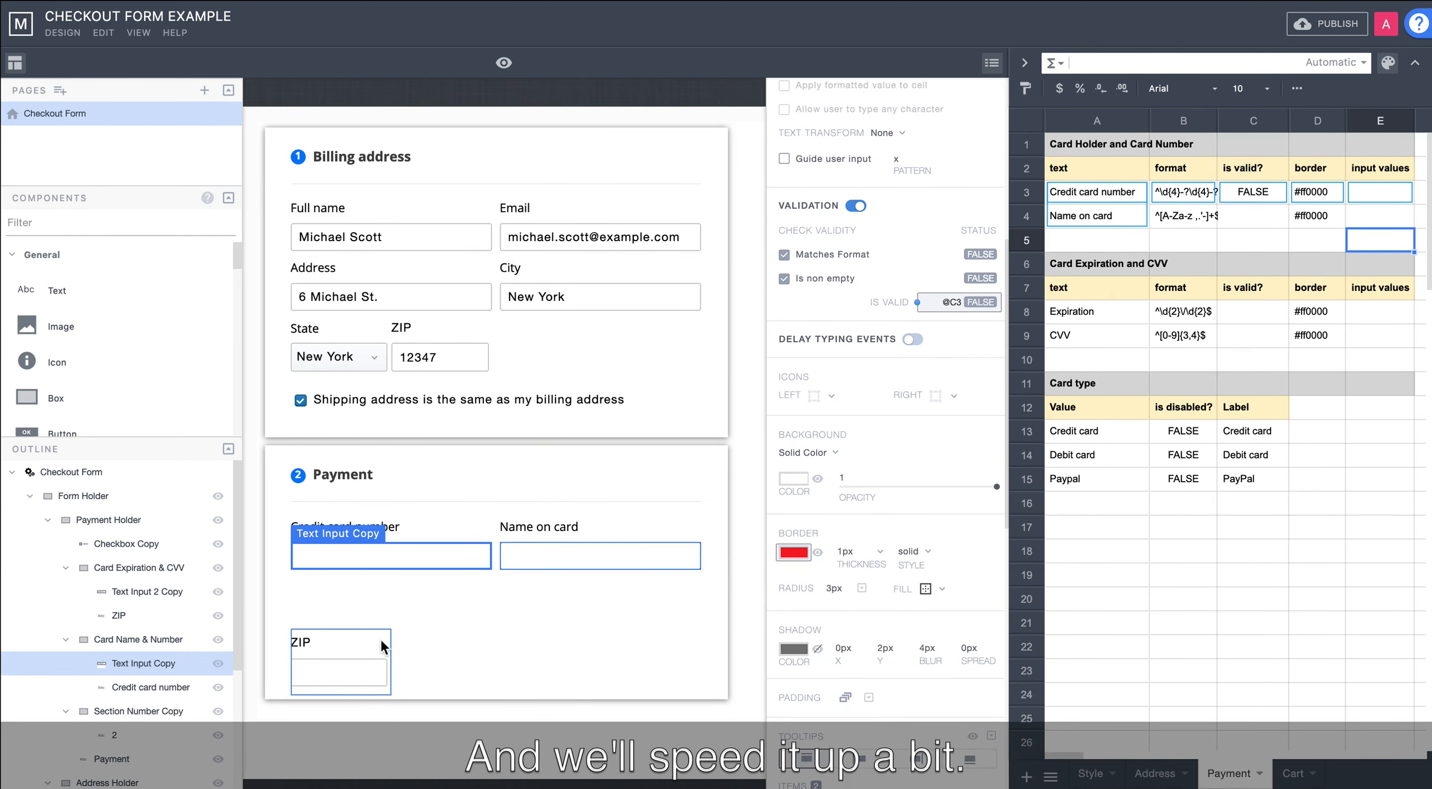
# Repeat the Card Expiration & CVV box from cells A8:A9 on the Payment sheet, arranged horizontally
pyautogui.click(382, 648)
pyautogui.click(803, 147)
pyautogui.moveTo(871, 240); pyautogui.dragTo(1065, 337)
pyautogui.click(862, 385)
pyautogui.click(807, 143)
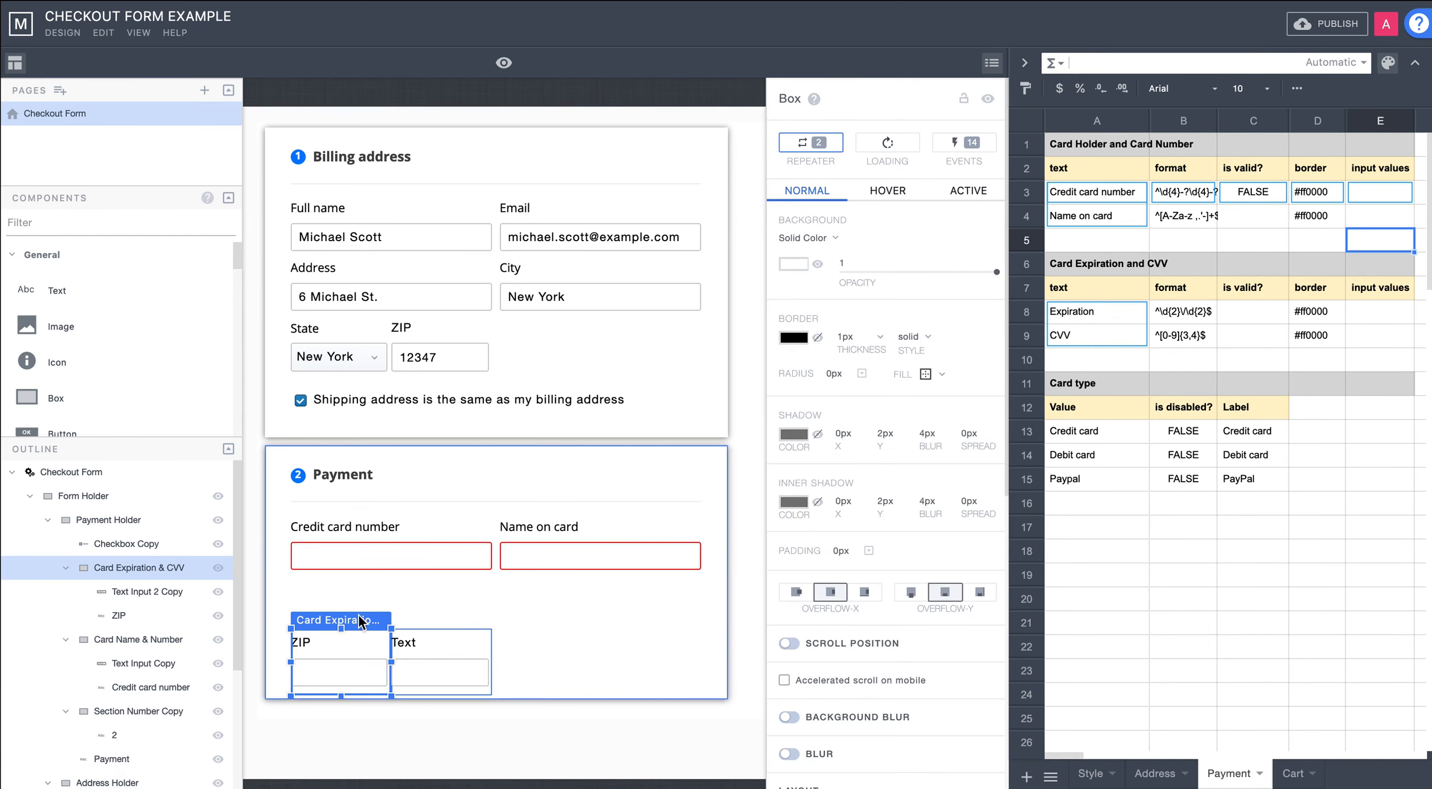
# Bind the copied ZIP label's text to A8, and its input's value to E8 and format to B8
pyautogui.click(336, 643)
pyautogui.moveTo(774, 269); pyautogui.dragTo(1070, 313)
pyautogui.click(340, 672)
pyautogui.moveTo(775, 238); pyautogui.dragTo(1377, 312)
pyautogui.moveTo(774, 458); pyautogui.dragTo(1183, 312)
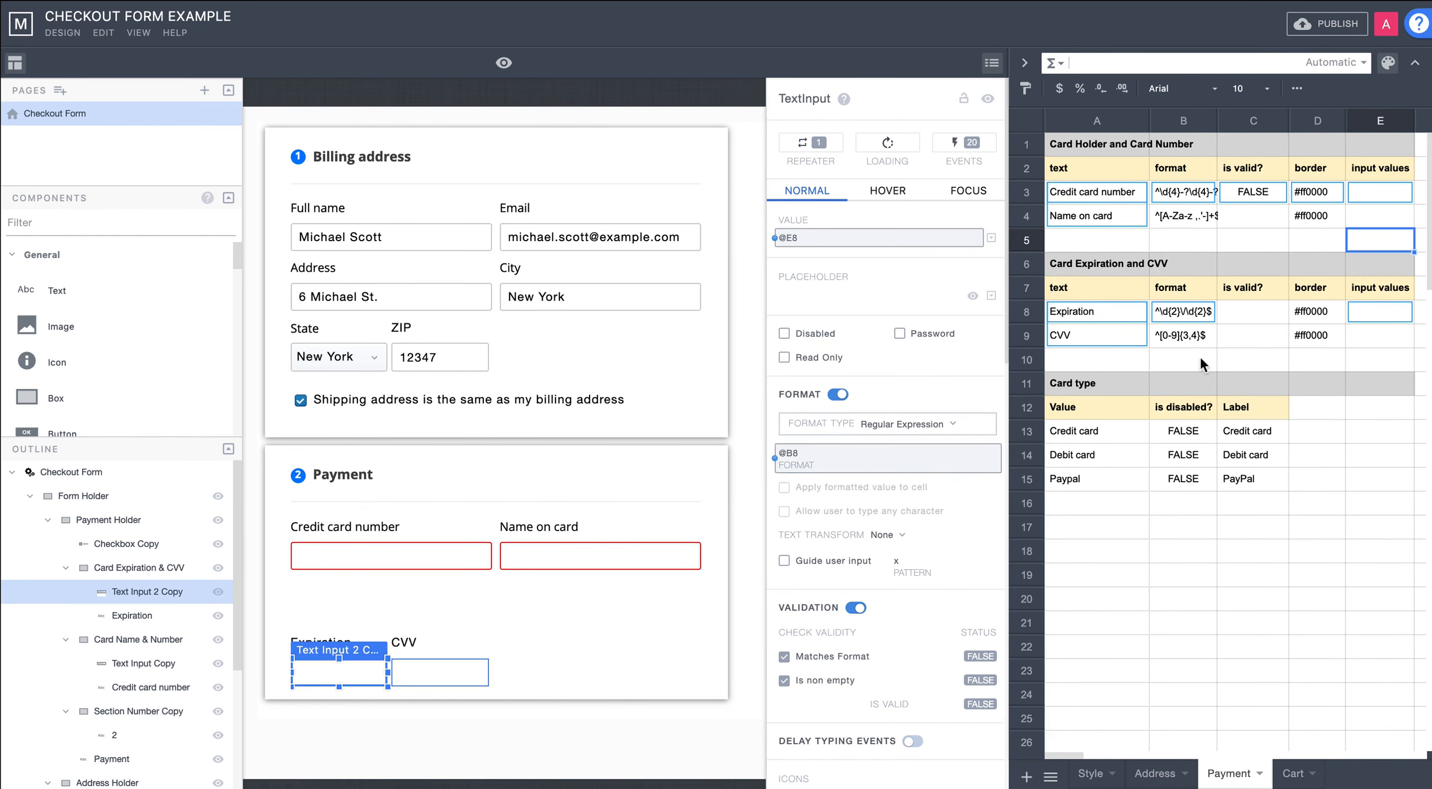
# Bind the expiration input's validity to C8 and its border color to D8
pyautogui.scroll(-4, 917, 448)
pyautogui.moveTo(917, 504); pyautogui.dragTo(1251, 313)
pyautogui.scroll(-3, 906, 448)
pyautogui.click(797, 614)
pyautogui.moveTo(777, 614); pyautogui.dragTo(1317, 313)
# Set the top offset of the Card Name & Number box to 140 px and of the Card Expiration & CVV box to 220 px
pyautogui.click(464, 528)
pyautogui.scroll(-6, 972, 694)
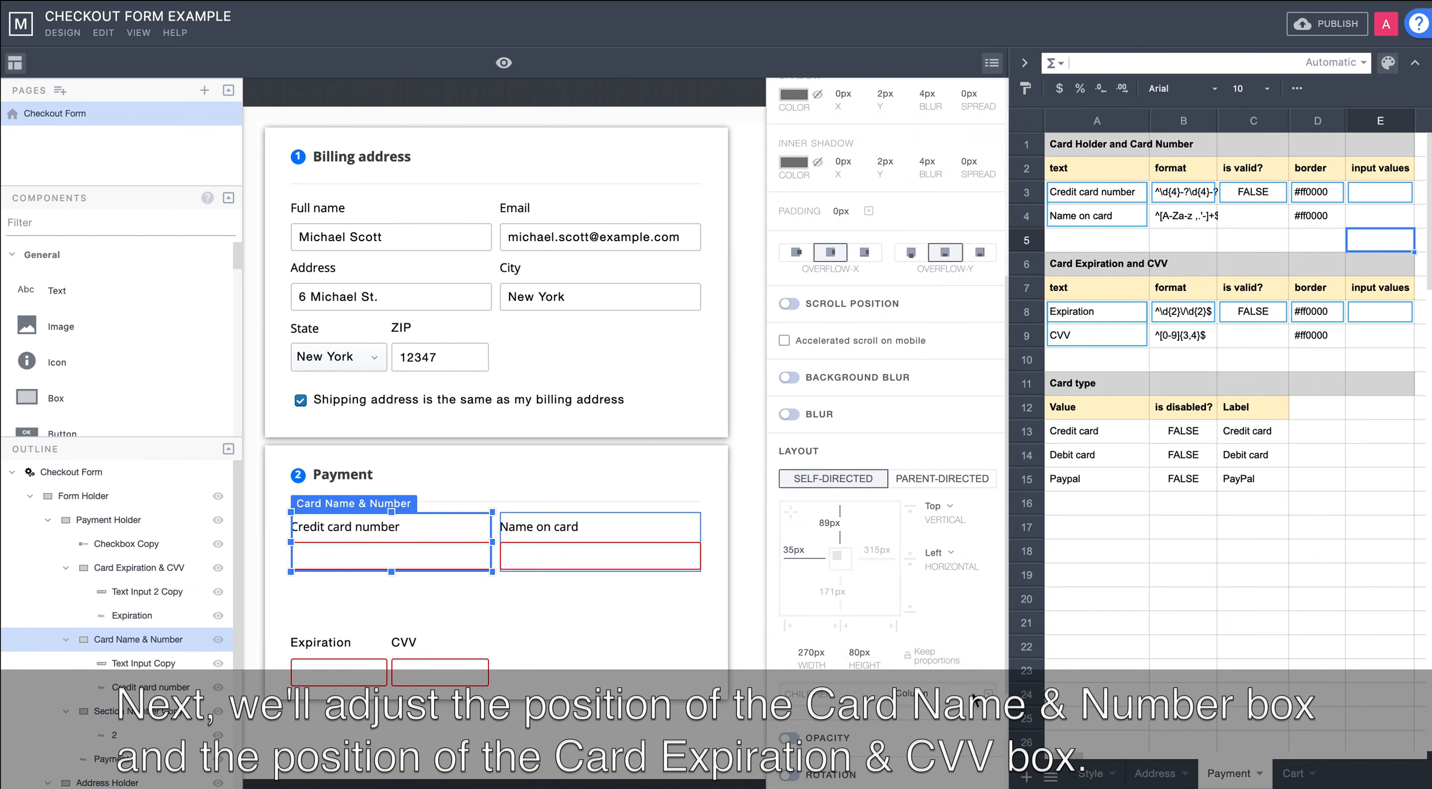
pyautogui.click(1088, 769)
pyautogui.scroll(-10, 1088, 685)
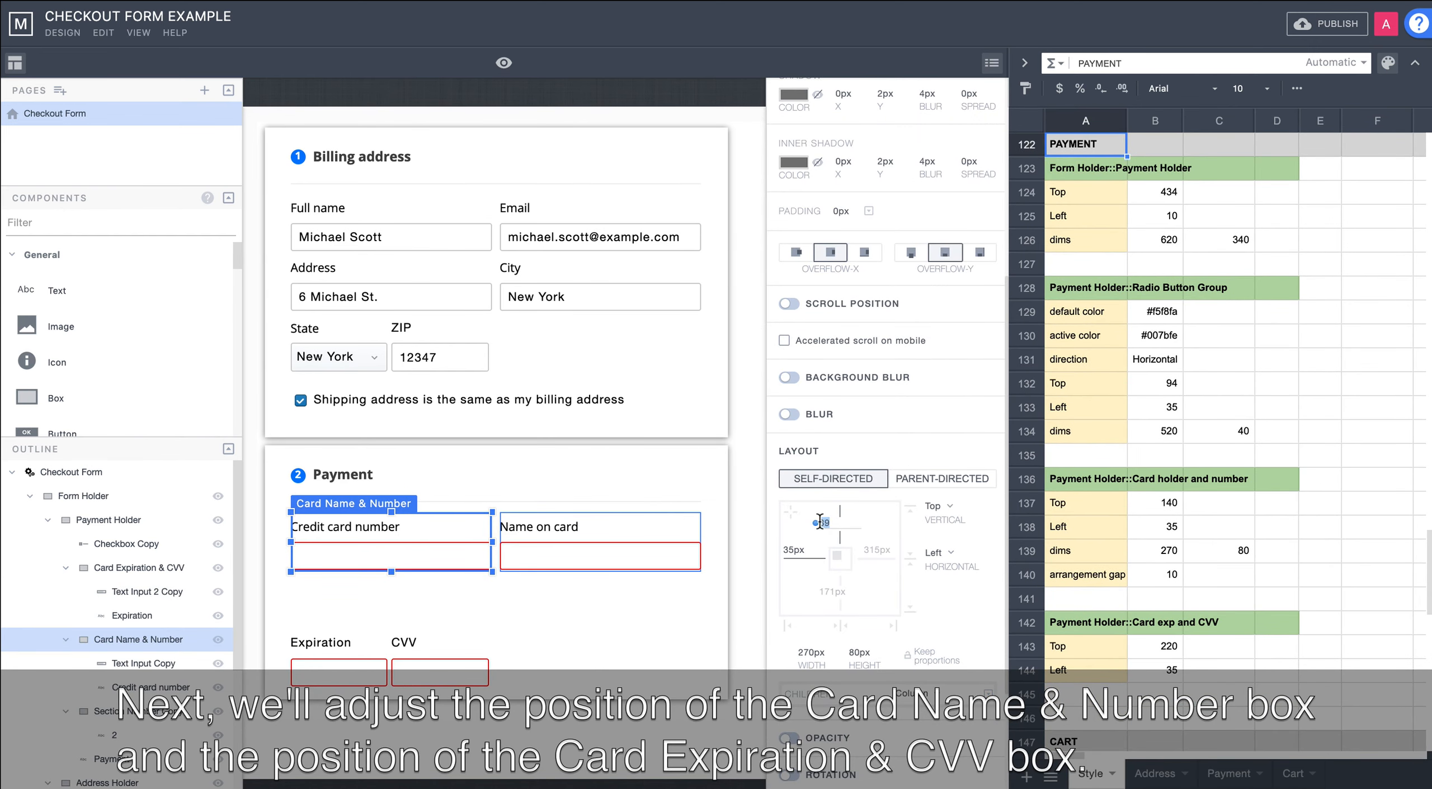
pyautogui.write('140')
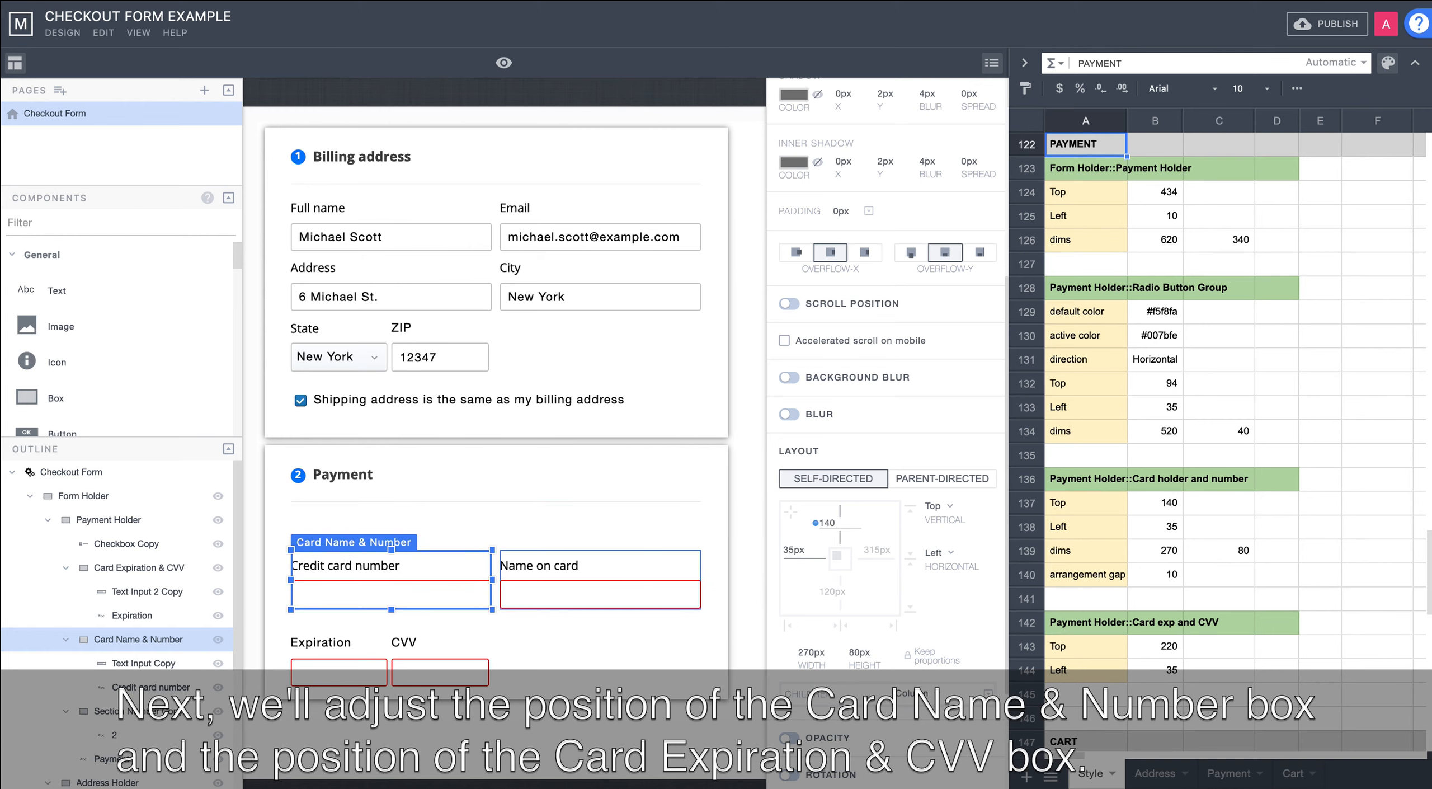
pyautogui.click(380, 633)
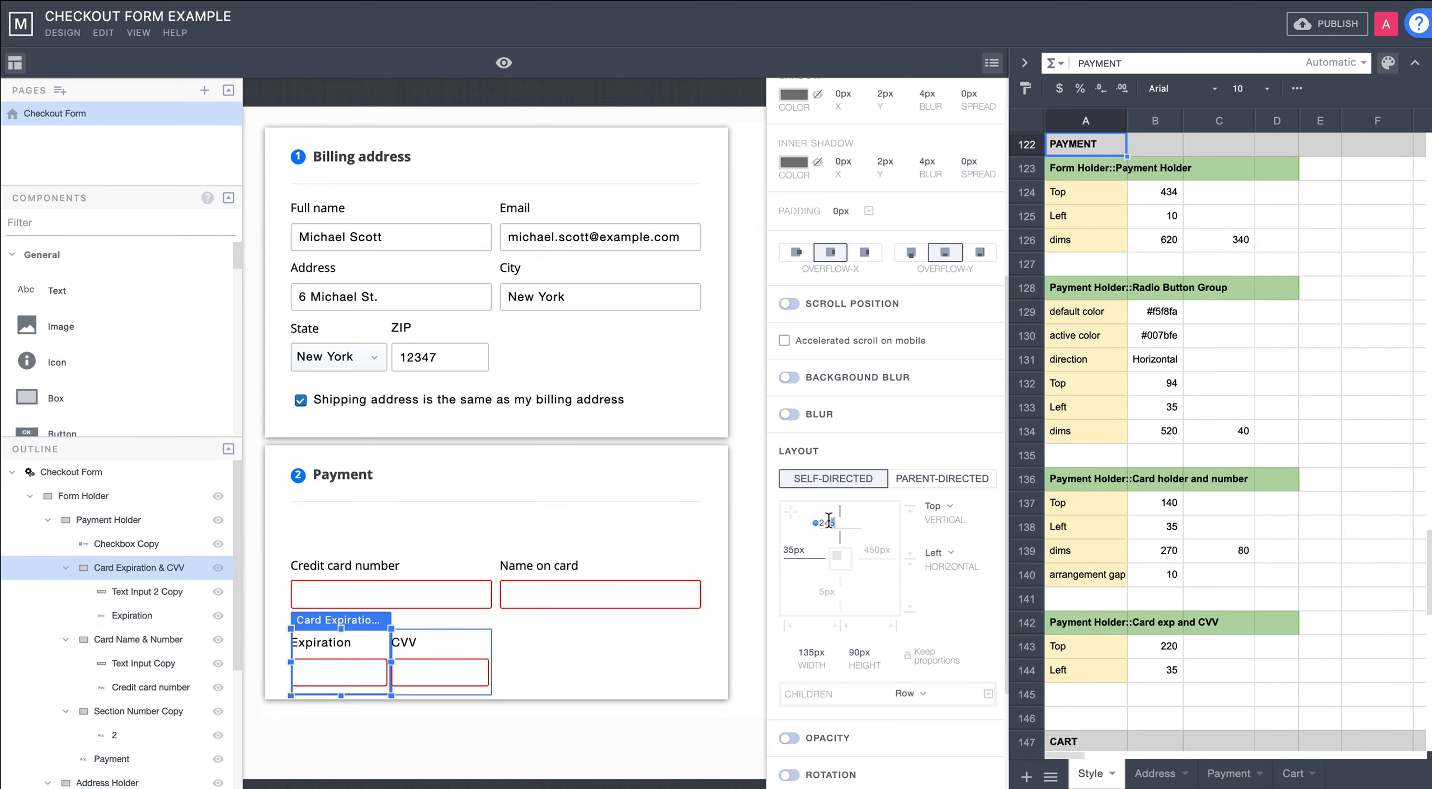
pyautogui.write('220')
pyautogui.press('Return')
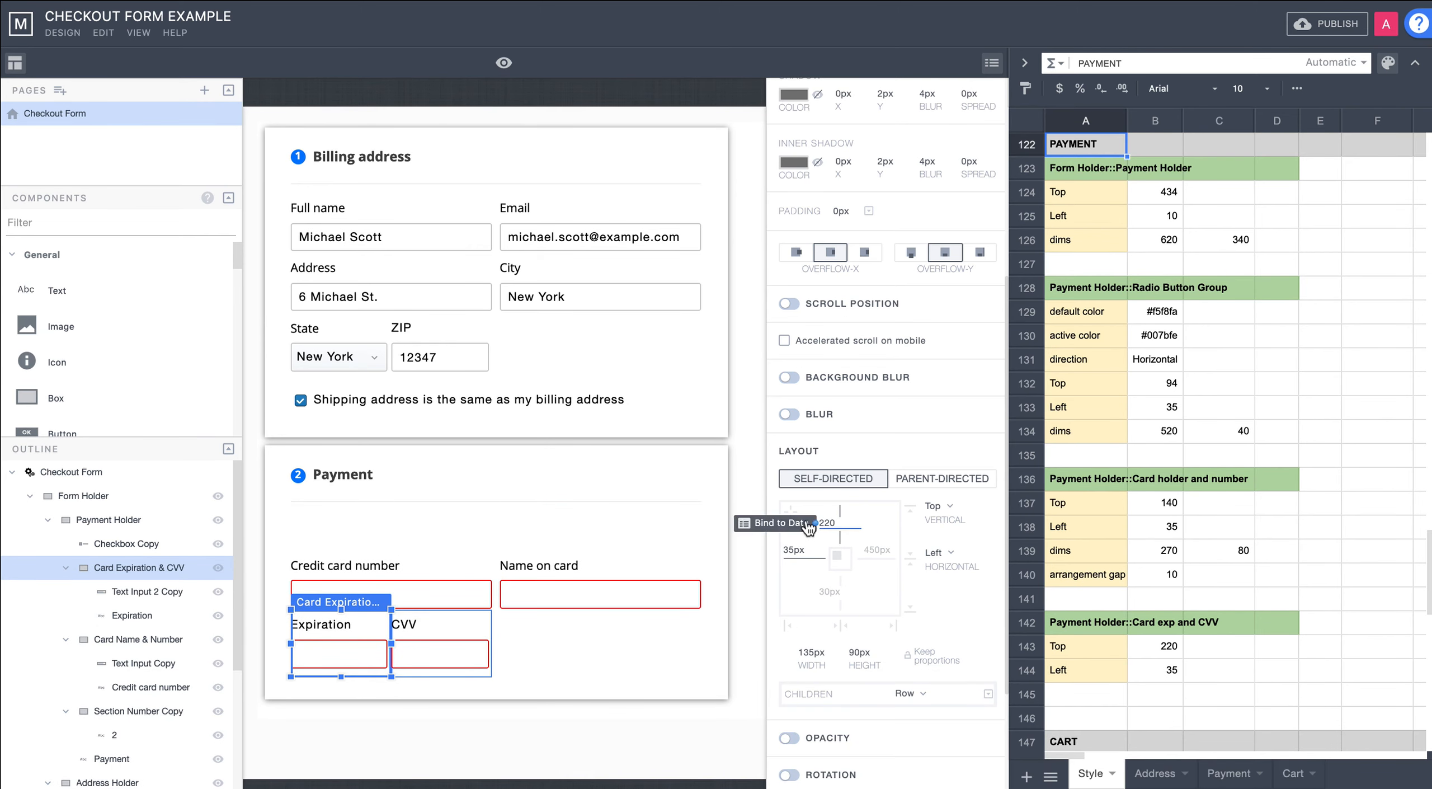
# Find the Radio Button Group component and add it to the Payment Holder below the Payment title
pyautogui.click(112, 222)
pyautogui.write('ra')
pyautogui.moveTo(92, 362); pyautogui.dragTo(333, 527)
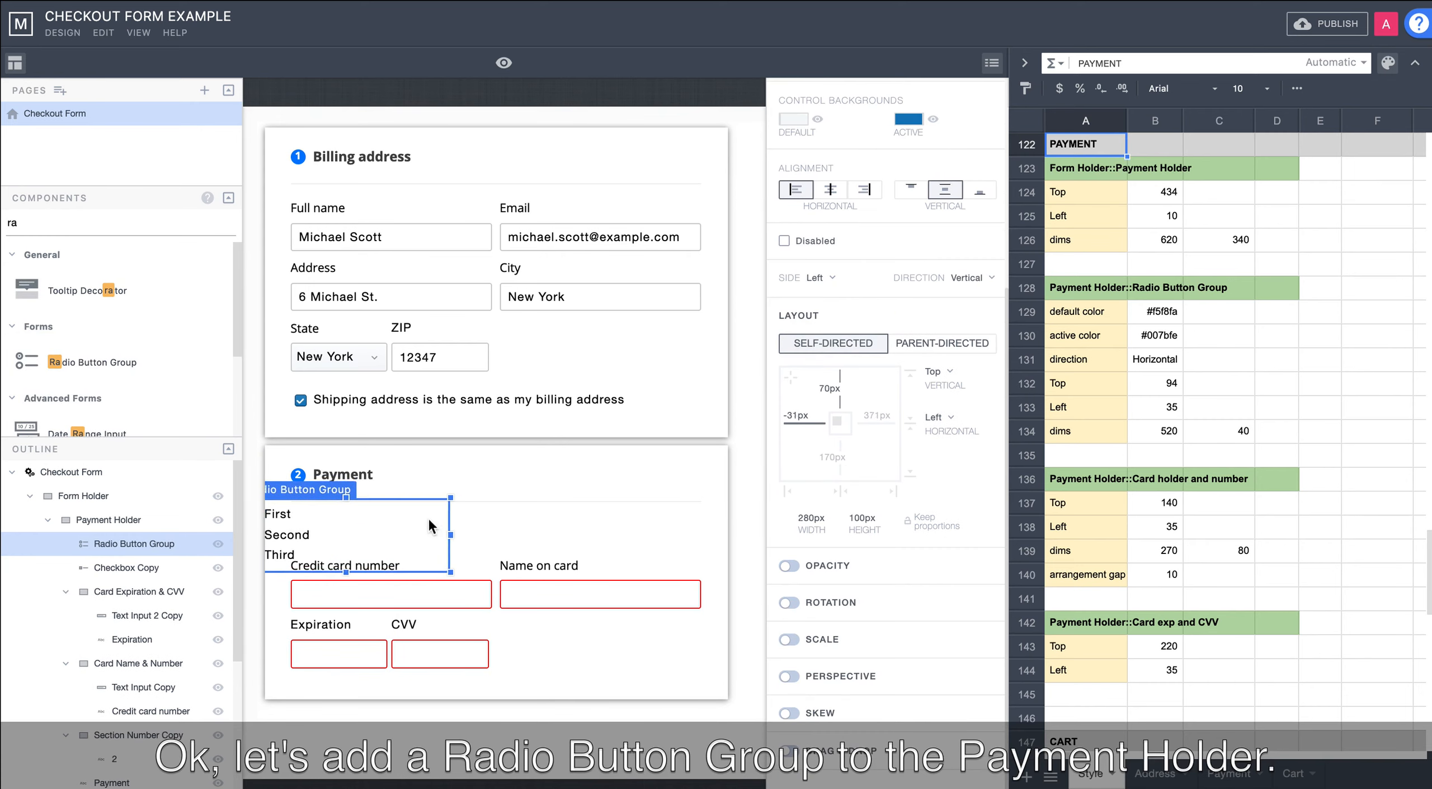
# Bind the Radio Button Group's default background color to B129 and its active background color to B130 on the Style sheet
pyautogui.click(793, 416)
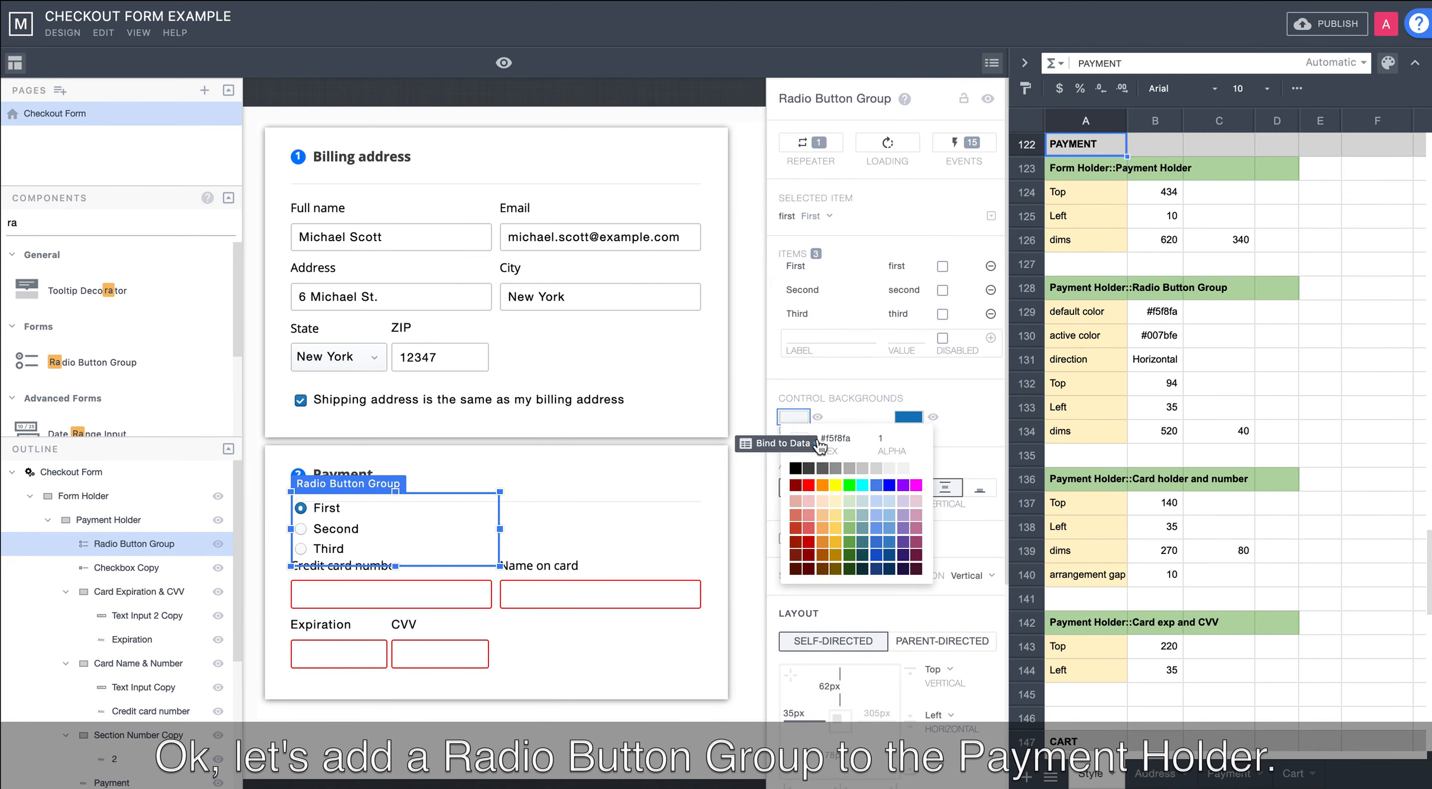
pyautogui.click(1152, 314)
pyautogui.click(908, 416)
pyautogui.click(1141, 335)
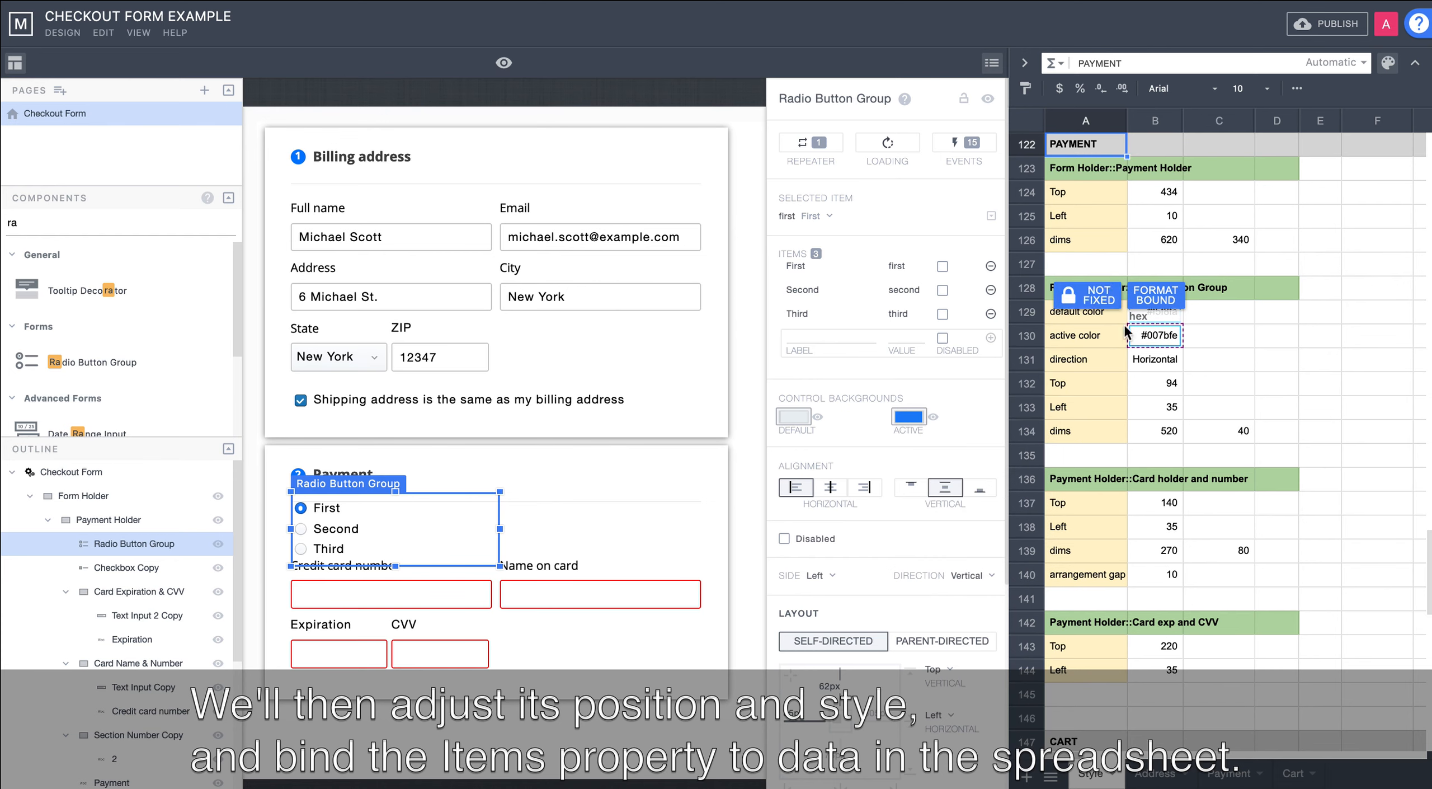
# Make the Radio Button Group horizontal, with a 94 px top offset, 520 px width and 40 px height
pyautogui.click(989, 576)
pyautogui.click(929, 558)
pyautogui.scroll(-2, 895, 531)
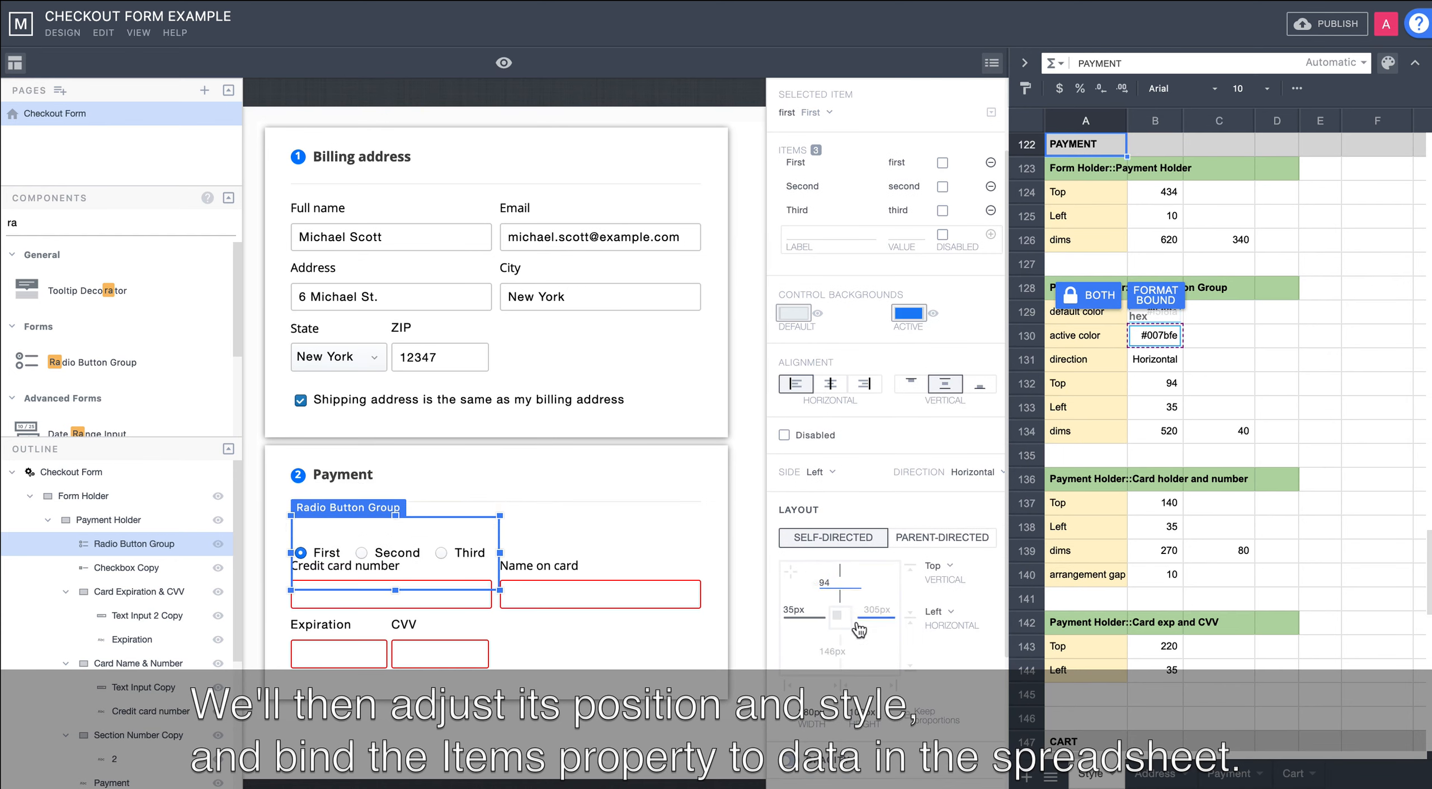
pyautogui.press('BackSpace')
pyautogui.press('BackSpace')
pyautogui.write('70')
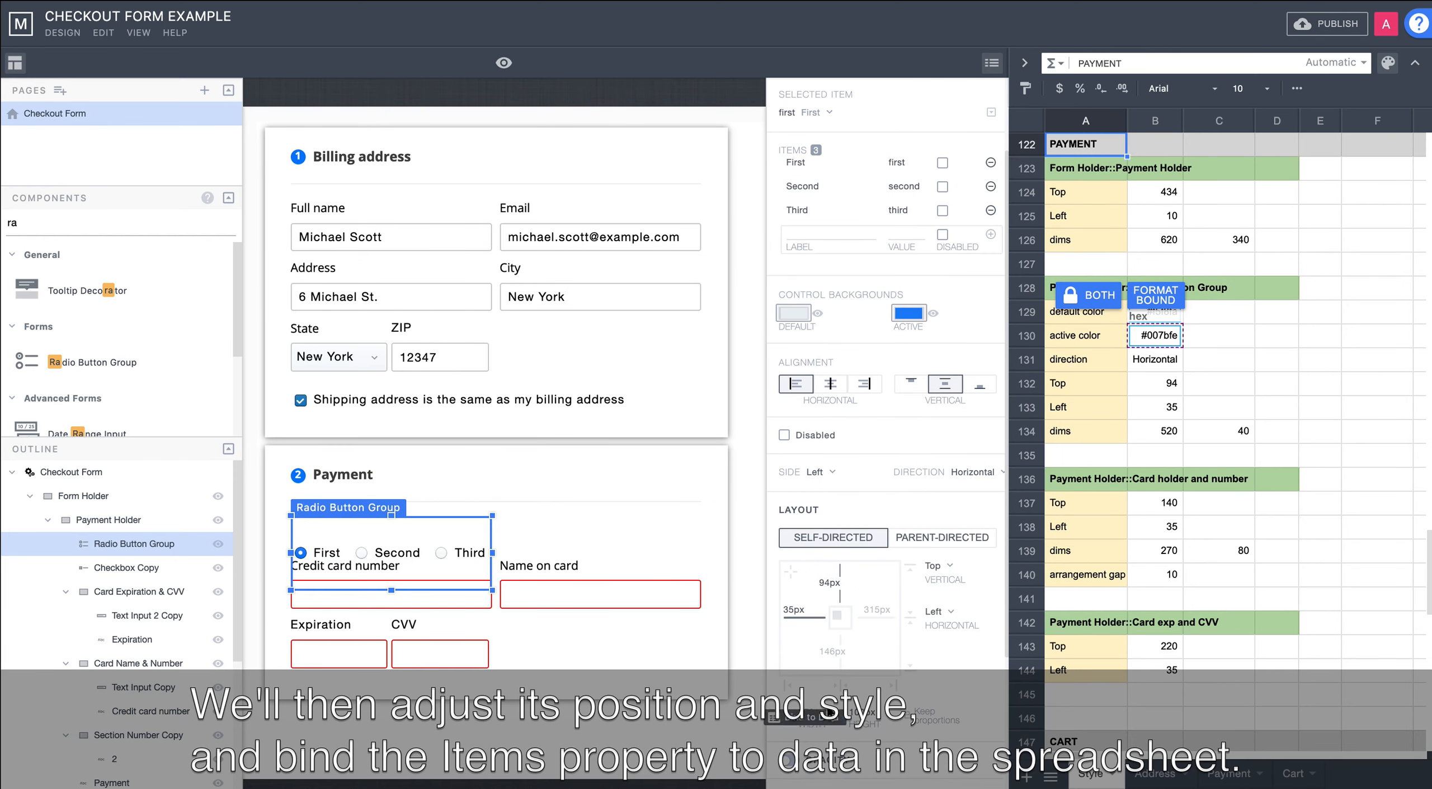
pyautogui.moveTo(818, 711); pyautogui.dragTo(797, 711)
pyautogui.write('520')
pyautogui.write('40')
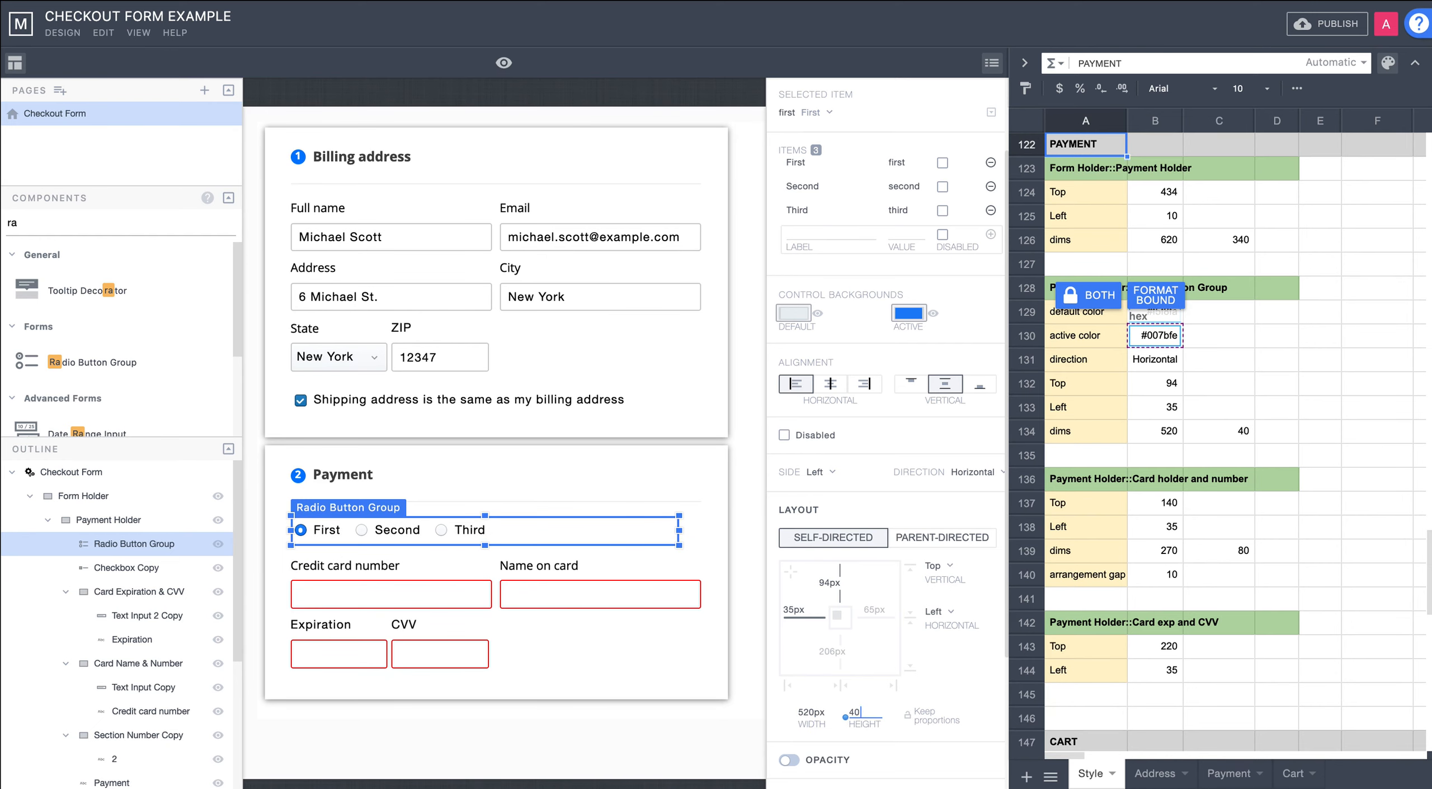
pyautogui.press('Return')
# Bind the Radio Button Group's items to the card type data in A13:C15 on the Payment sheet
pyautogui.click(1231, 774)
pyautogui.scroll(2, 958, 511)
pyautogui.click(760, 254)
pyautogui.moveTo(1253, 431); pyautogui.dragTo(1077, 484)
# Preview the form and try the Credit card, PayPal and Debit card options, ending on Credit card
pyautogui.click(501, 70)
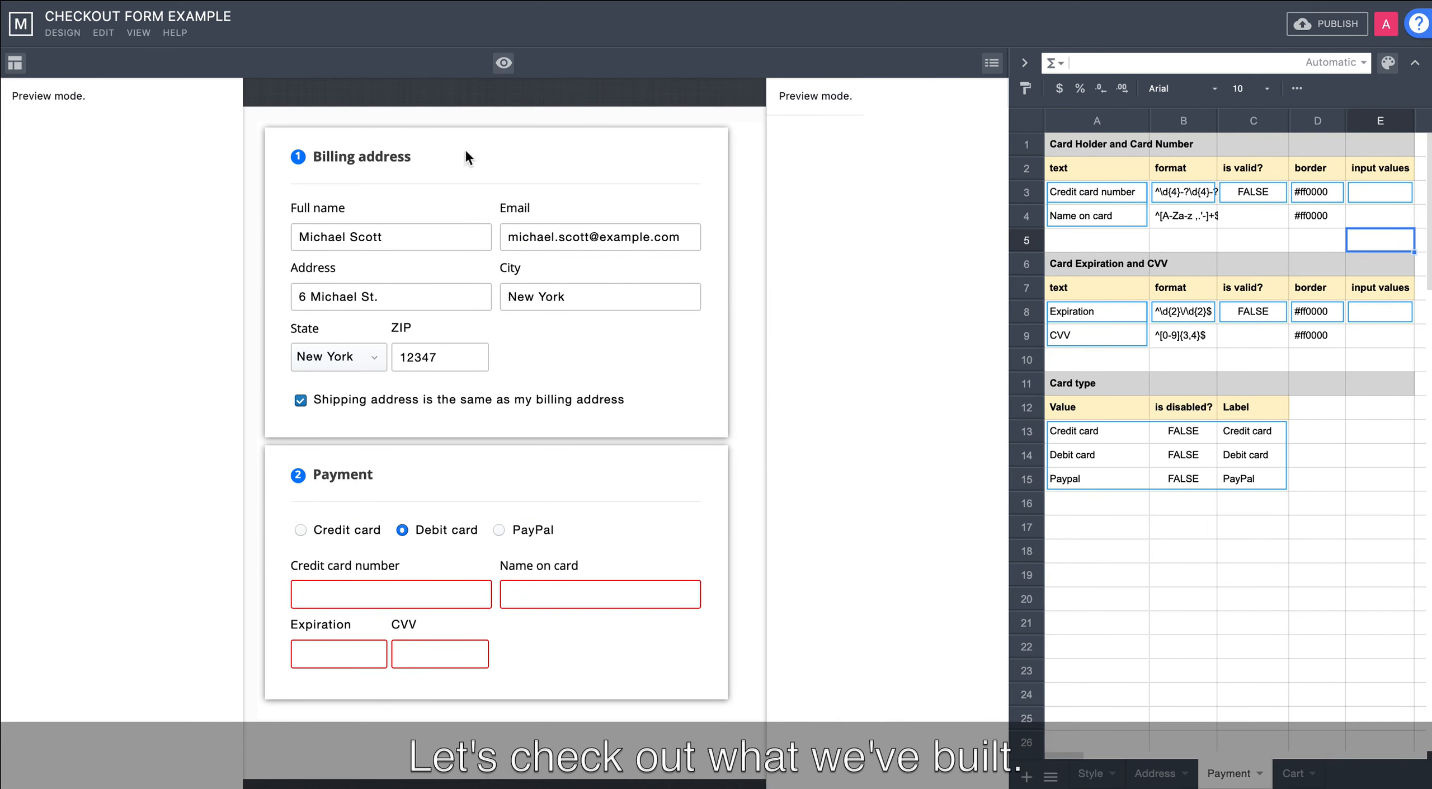
pyautogui.click(302, 529)
pyautogui.click(499, 530)
pyautogui.click(401, 530)
pyautogui.click(298, 530)
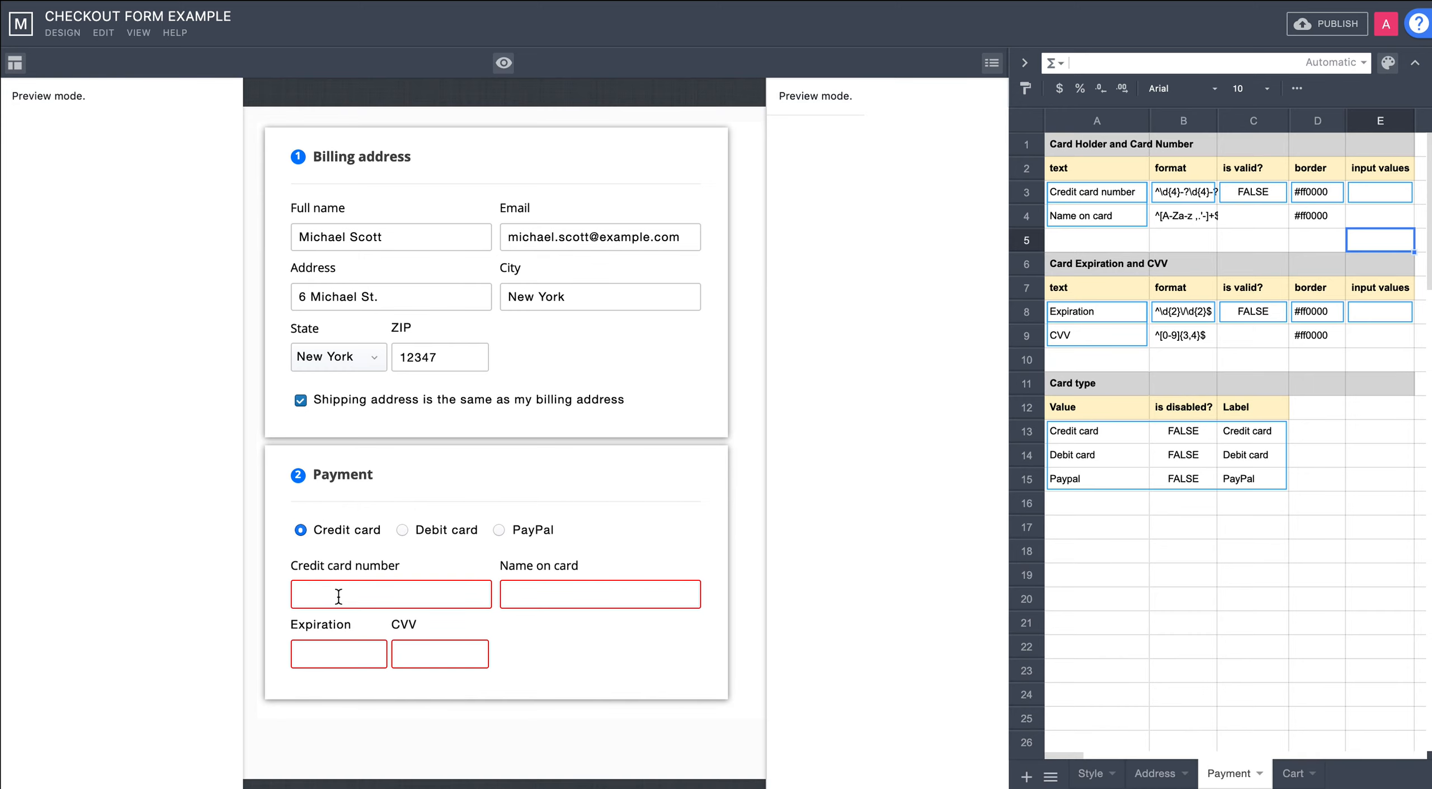
# Fill in the previewed payment section with the credit card number, name on card, expiration date and CVV
pyautogui.write('1111-1111-1111-1111')
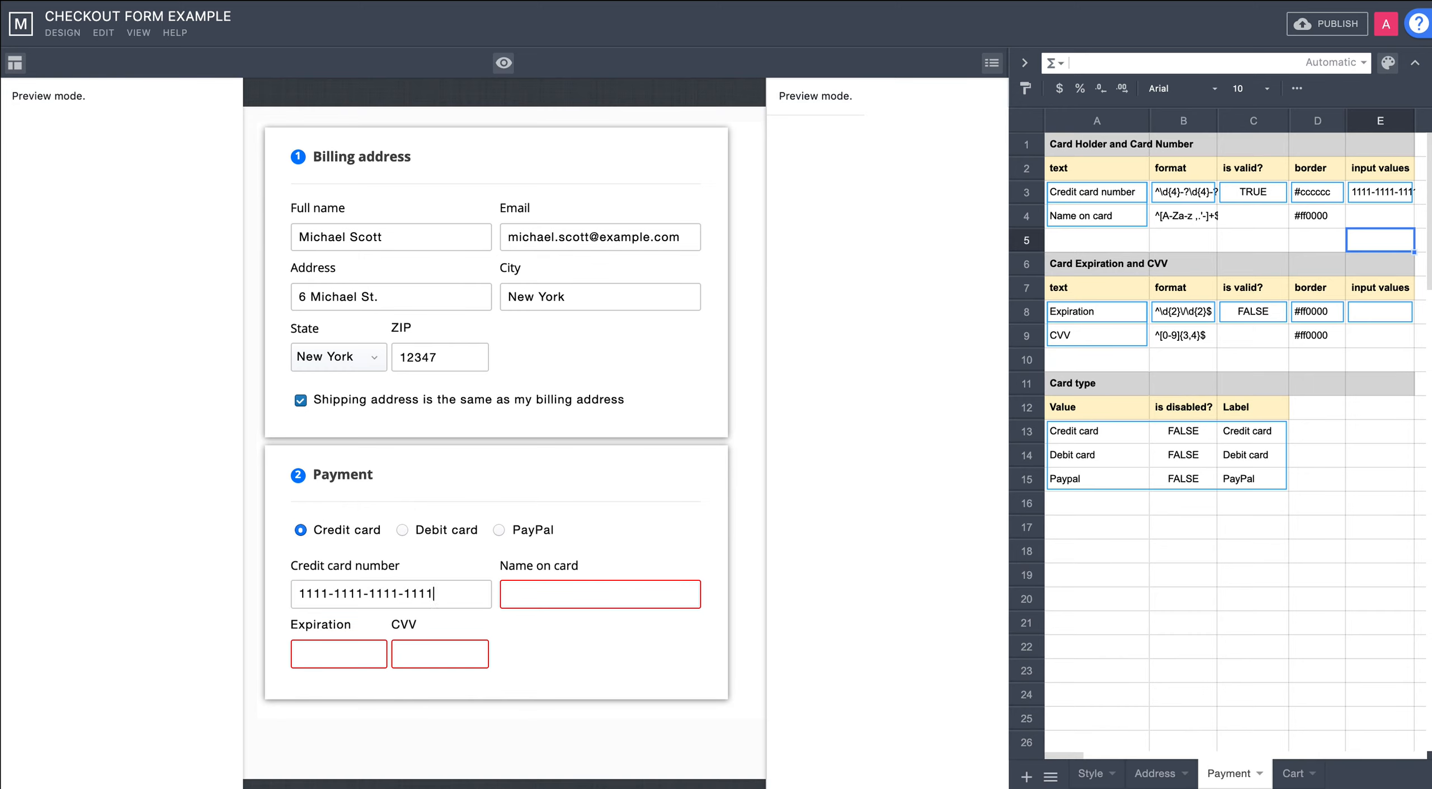
pyautogui.press('Tab')
pyautogui.write('Michael Sc')
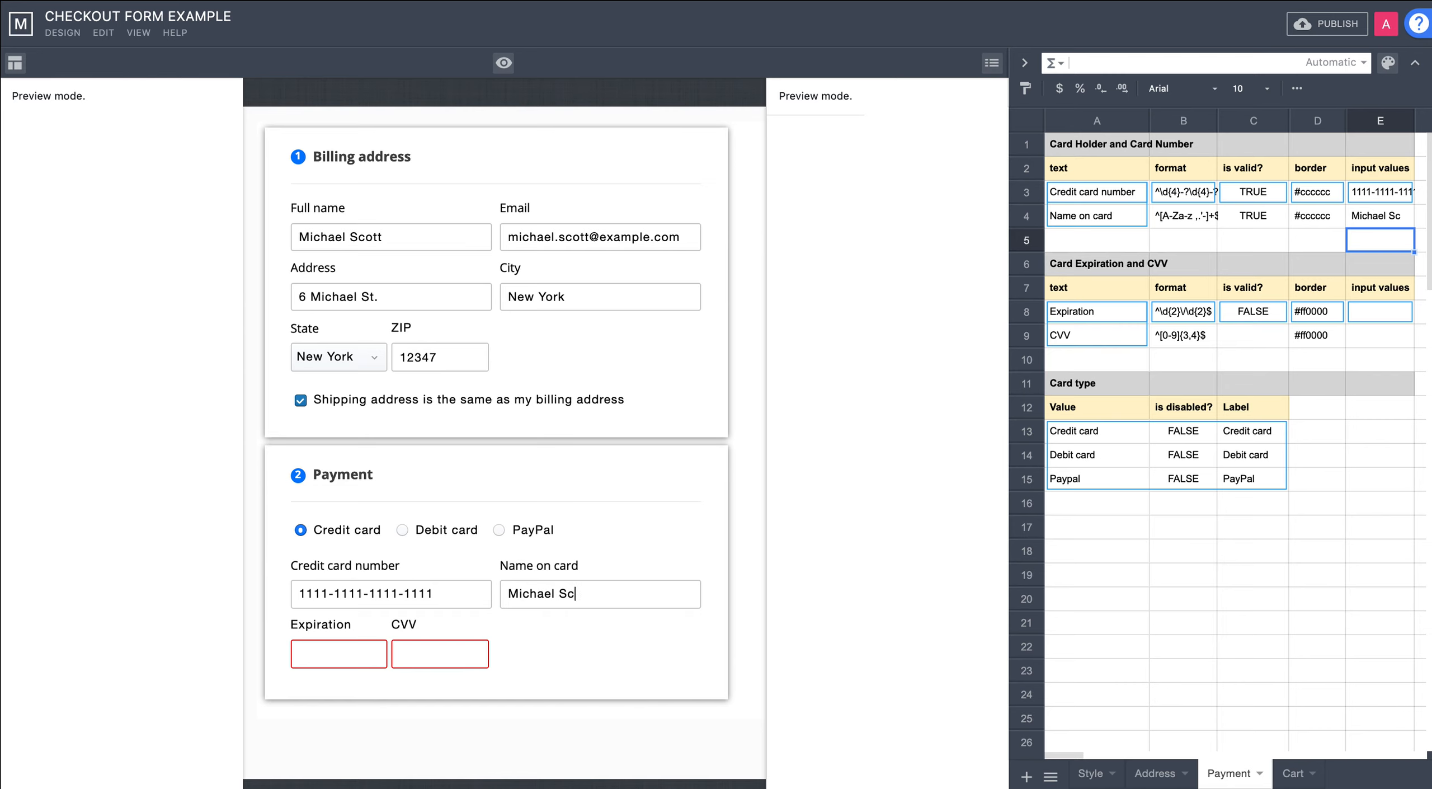
pyautogui.write('ott03/2011')
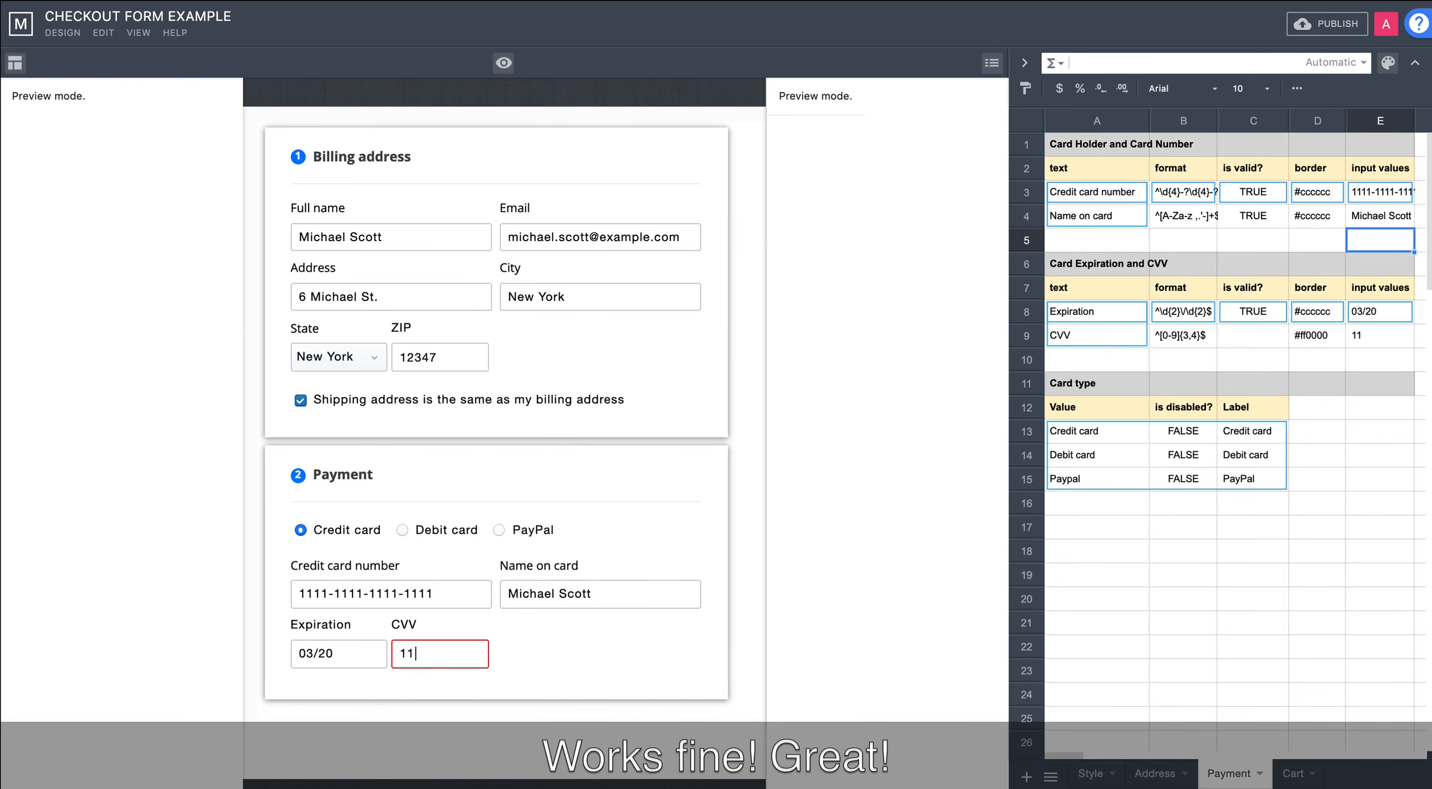
pyautogui.write('1')
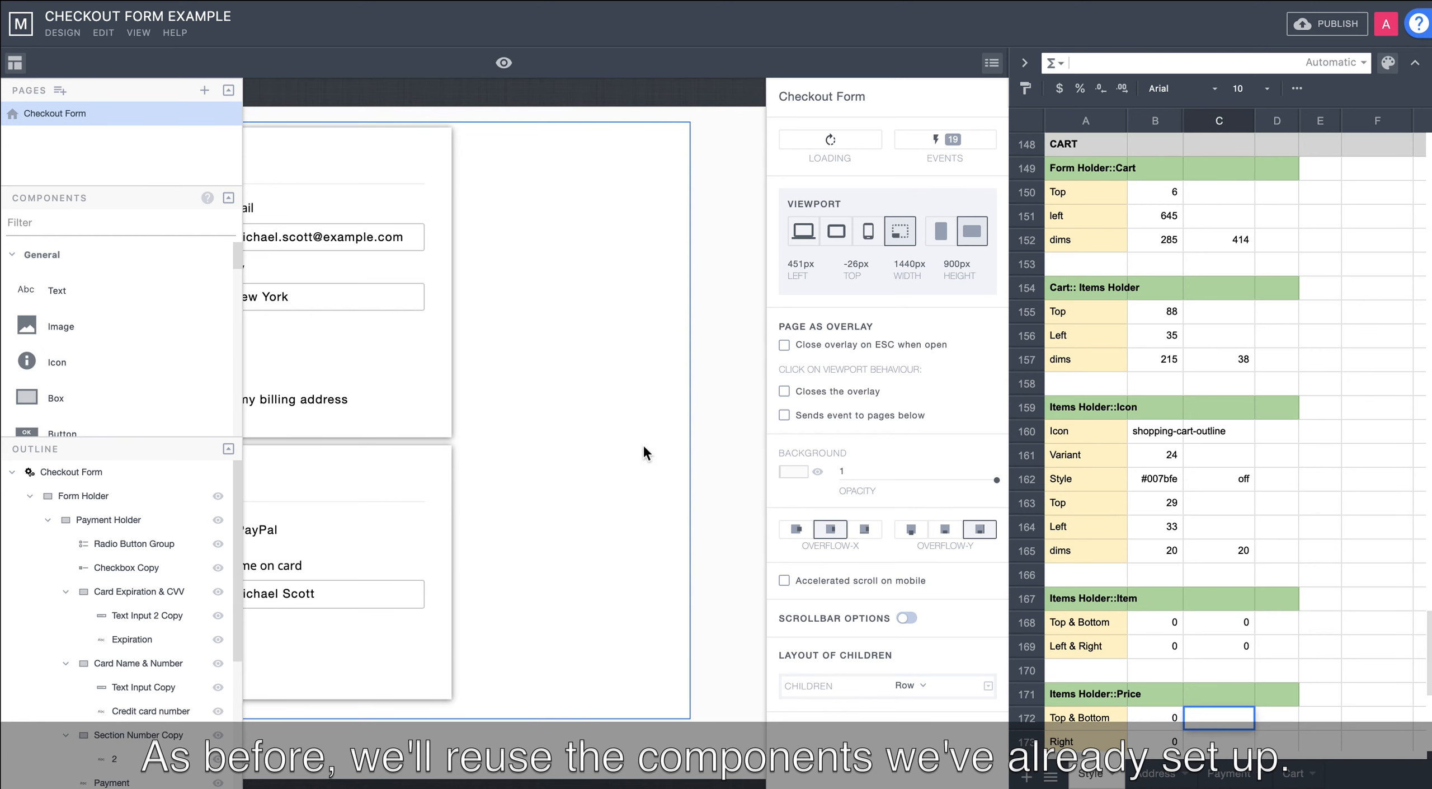
# Duplicate the Address Holder beside the original and rename the copy as Cart Holder
pyautogui.moveTo(444, 407); pyautogui.dragTo(680, 414)
pyautogui.doubleClick(128, 519)
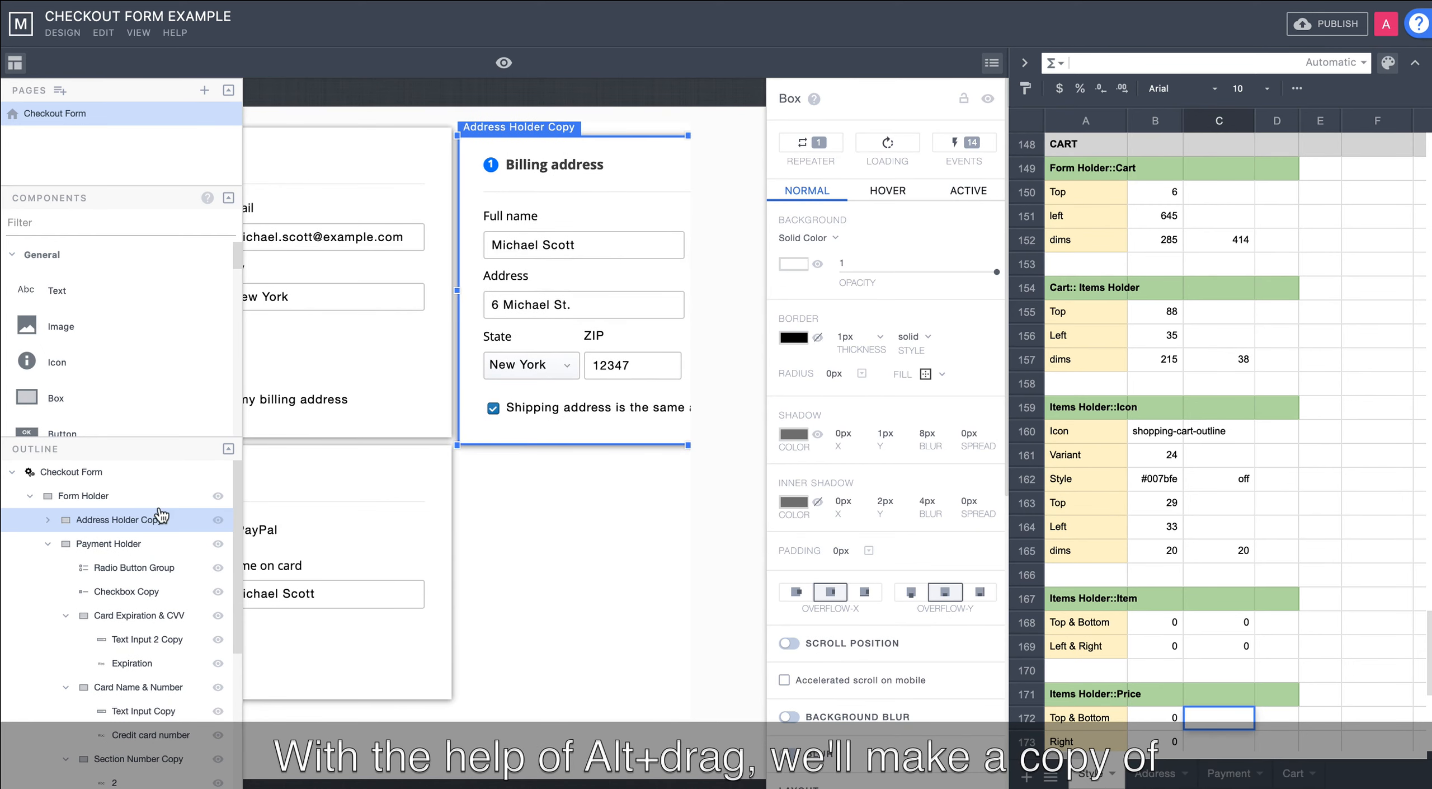
pyautogui.write('Cart Holder')
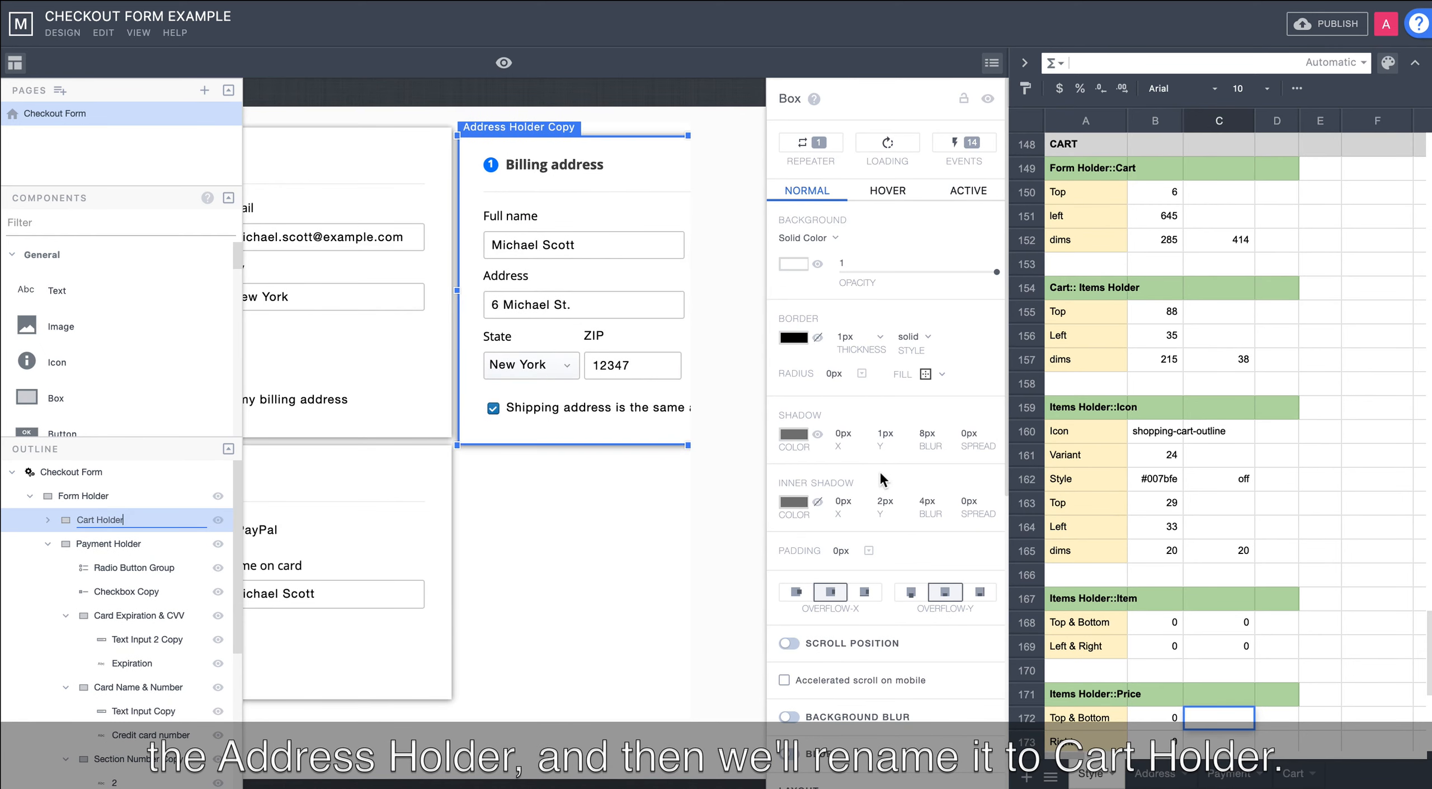
# Set the Cart Holder's top offset to 6 px, left offset to 645 px, width to 285 px and height to 414 px
pyautogui.scroll(-9, 838, 386)
pyautogui.click(830, 350)
pyautogui.write('6')
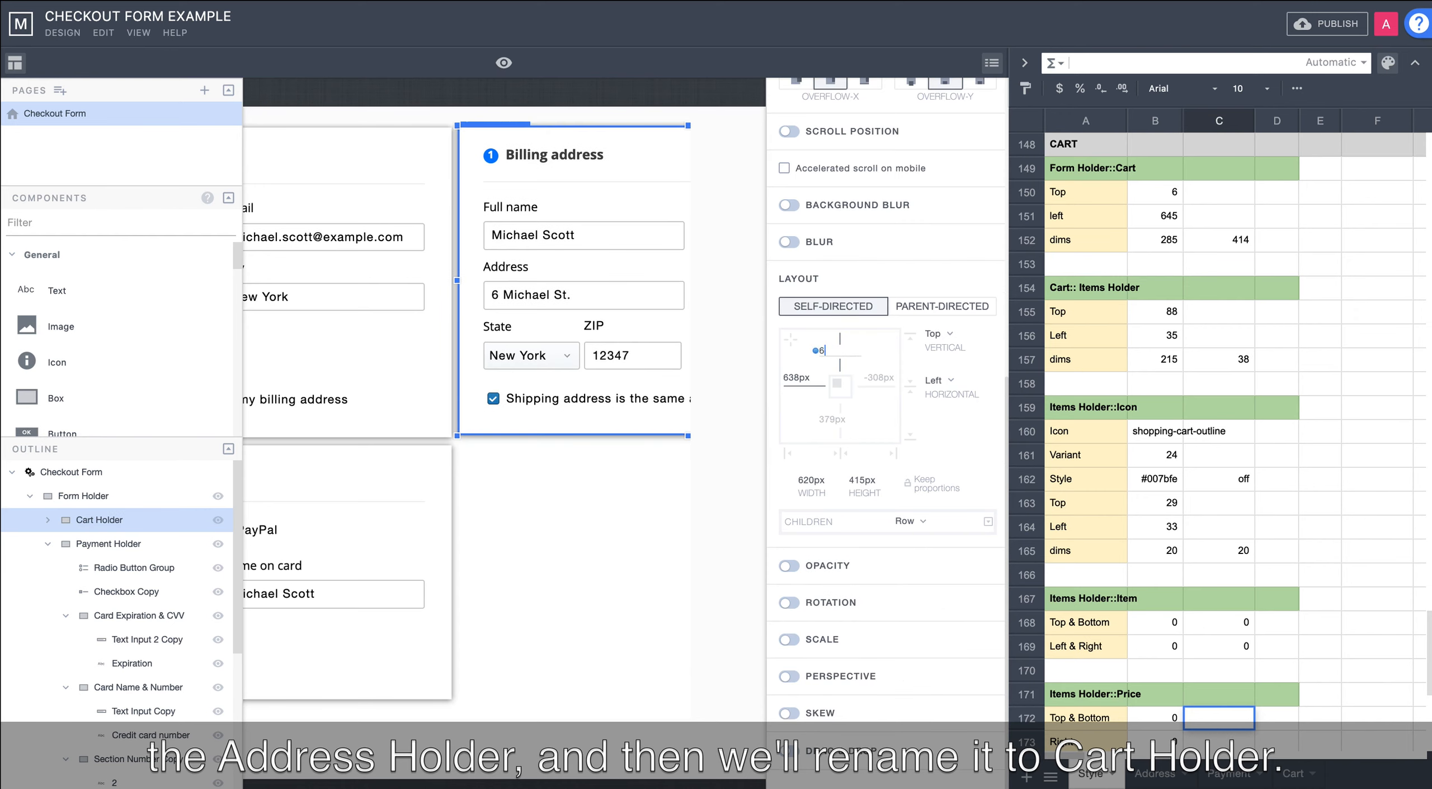
pyautogui.press('Tab')
pyautogui.write('645')
pyautogui.click(875, 481)
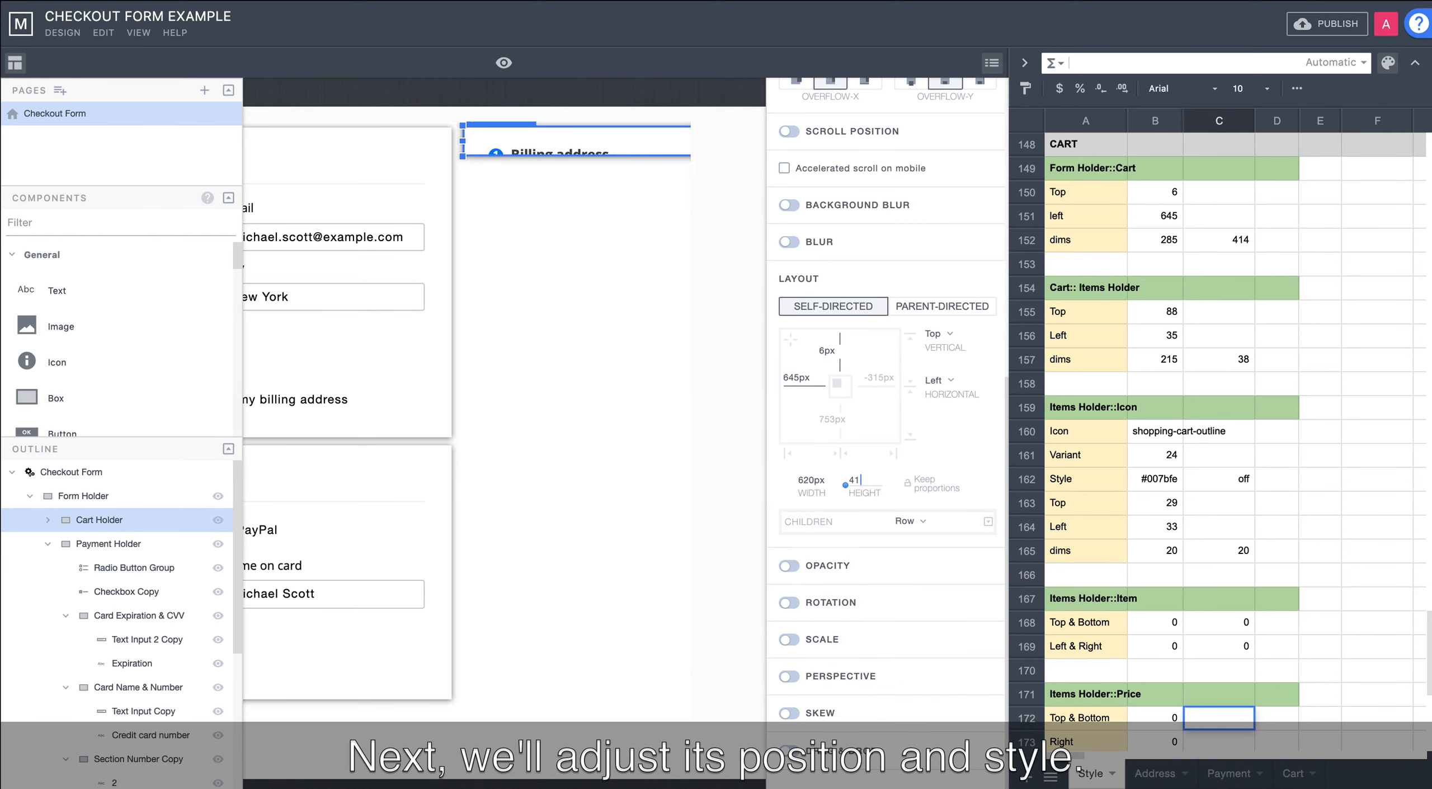
pyautogui.write('414')
pyautogui.write('285')
pyautogui.press('Return')
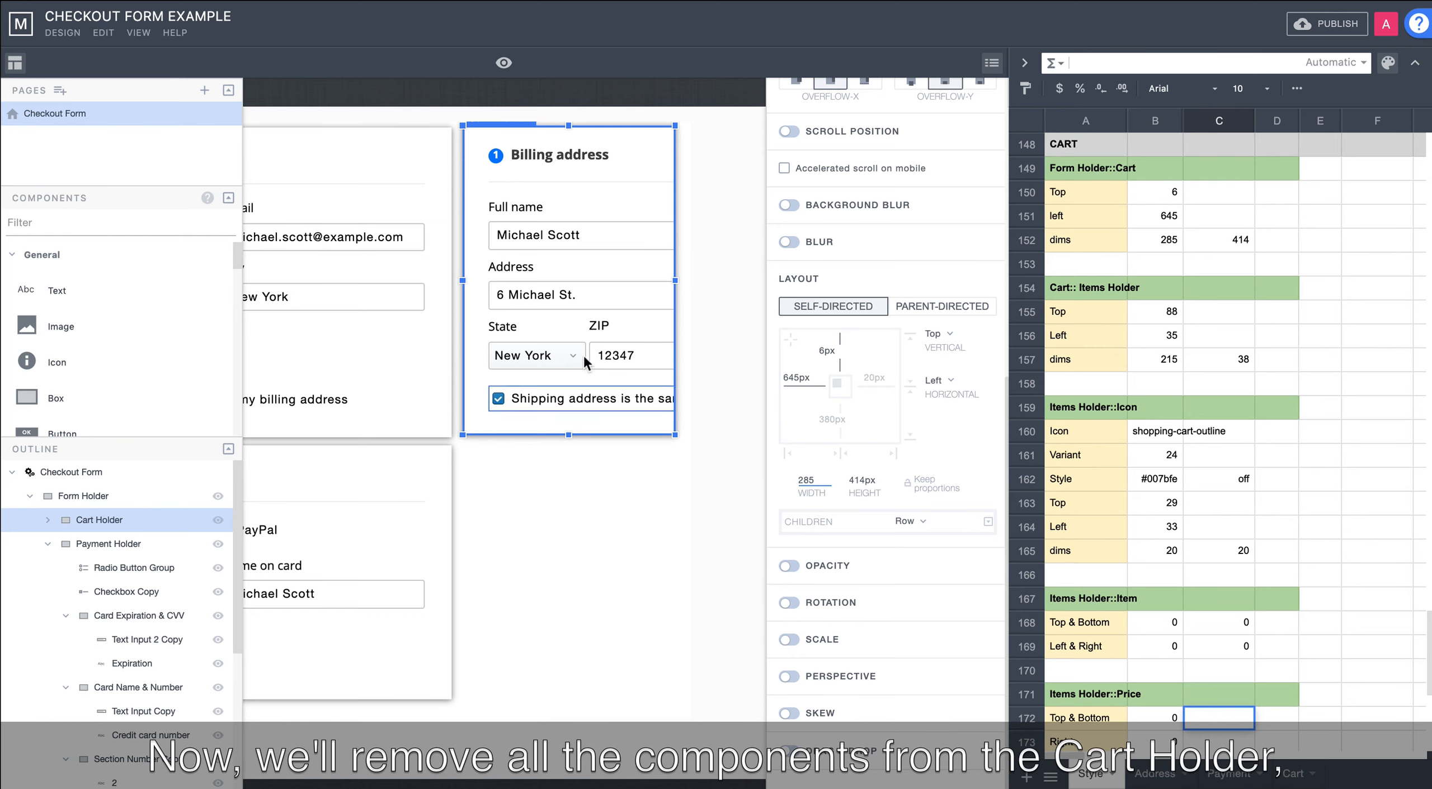
# Delete the input fields, state and ZIP holders, shipping checkbox and section number from the Cart Holder, keeping only the section title
pyautogui.click(642, 217)
pyautogui.press('Delete')
pyautogui.click(623, 316)
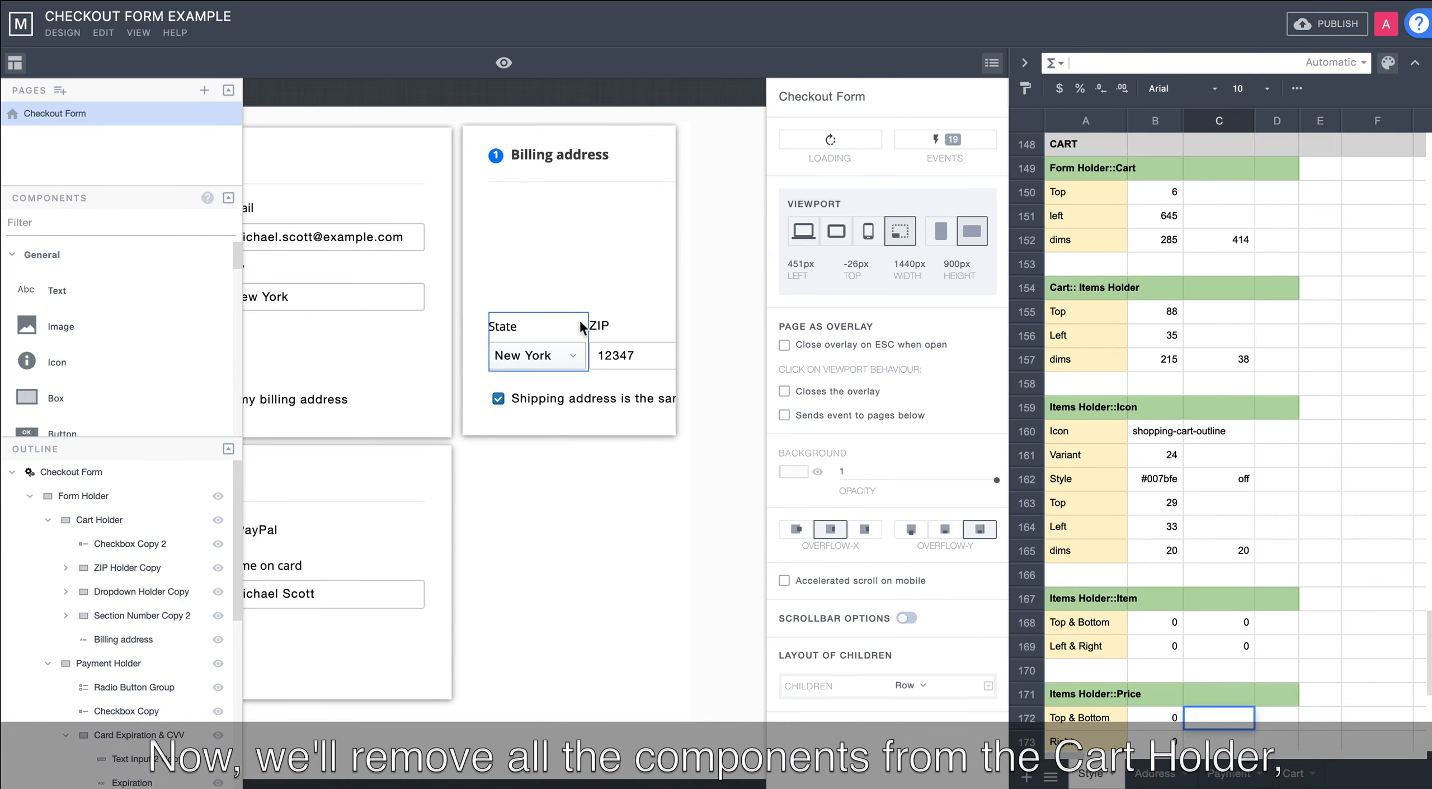
pyautogui.press('Delete')
pyautogui.click(663, 341)
pyautogui.press('Delete')
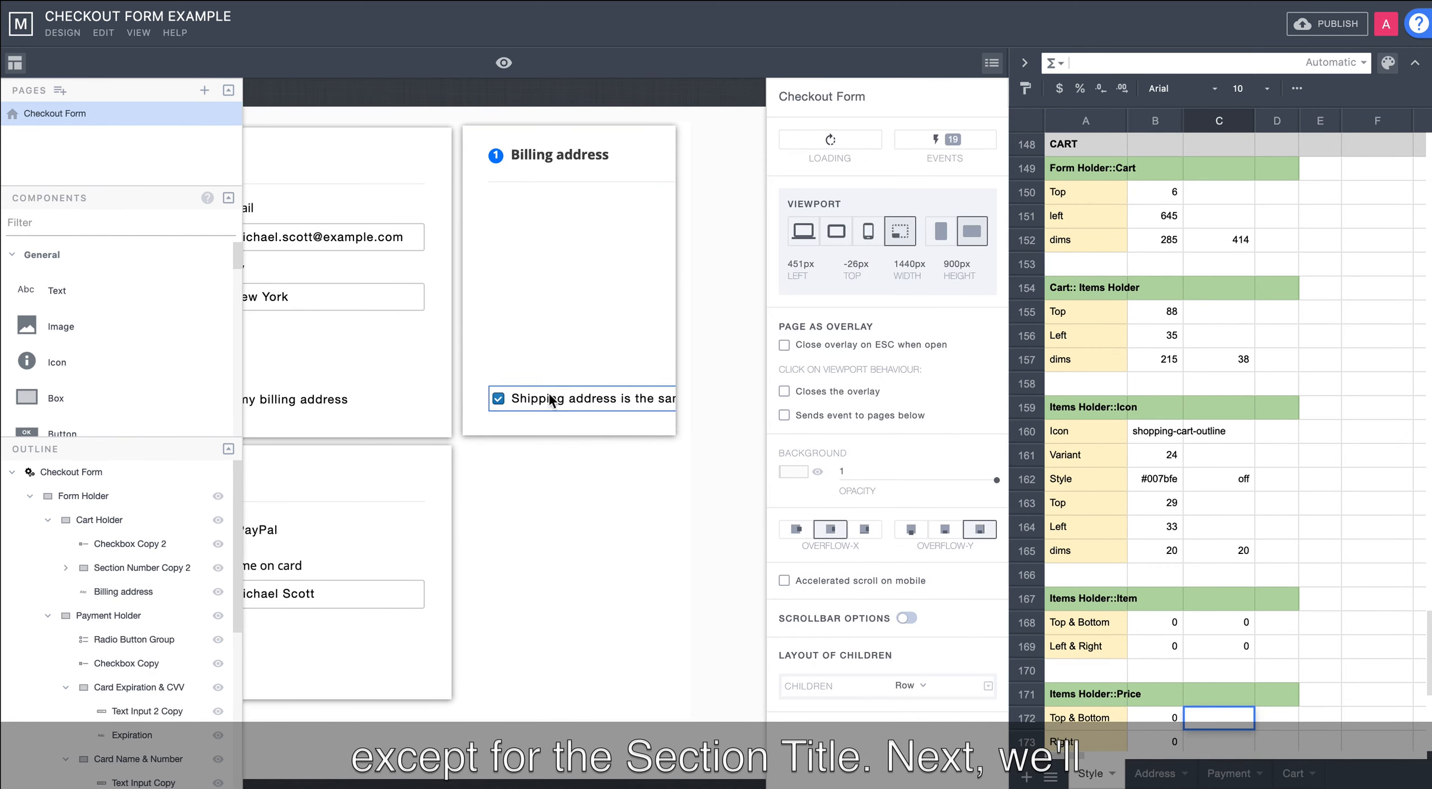
pyautogui.click(503, 399)
pyautogui.press('Delete')
pyautogui.click(171, 540)
pyautogui.press('Delete')
# Change the Cart Holder's section title text to "Your cart"
pyautogui.click(554, 159)
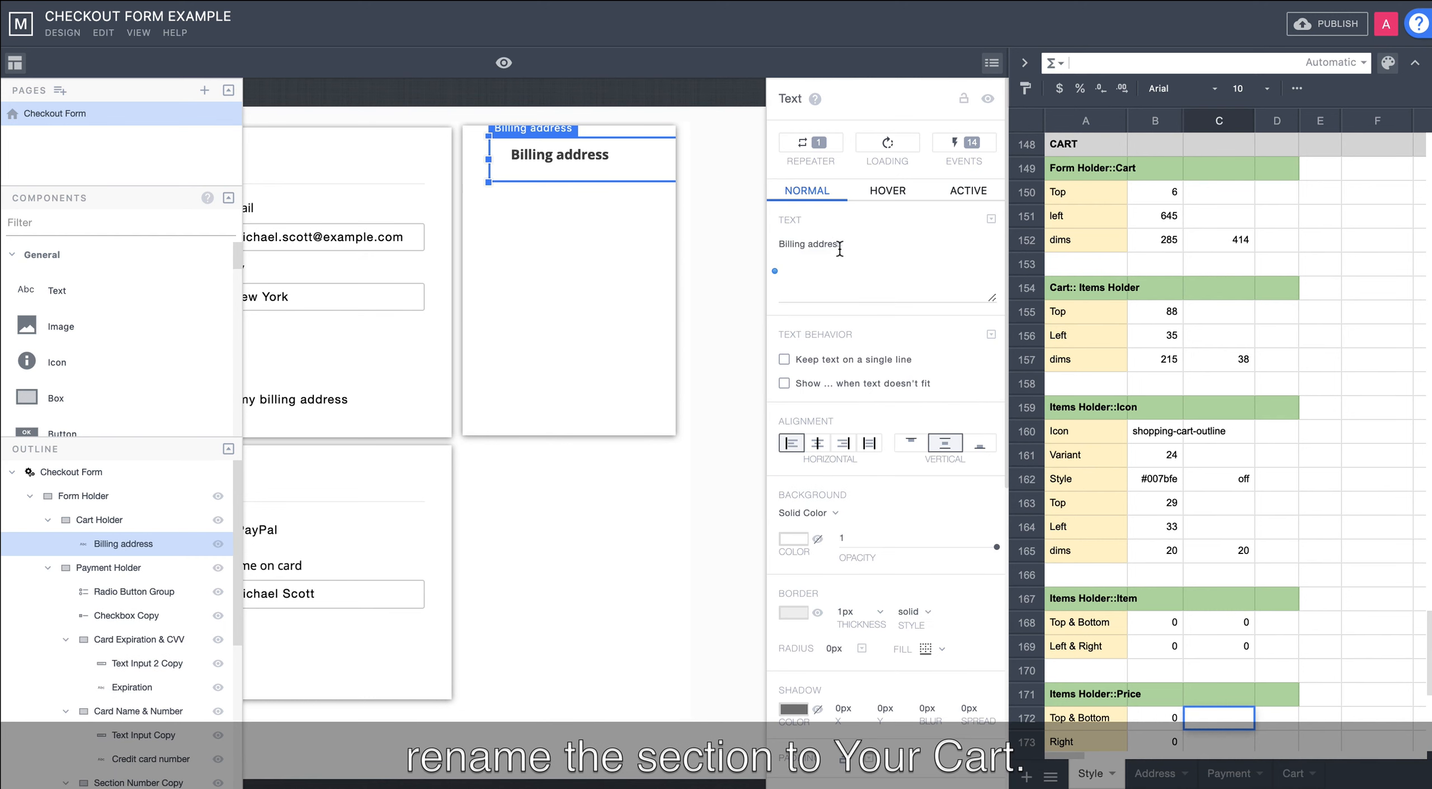
pyautogui.moveTo(841, 247); pyautogui.dragTo(774, 259)
pyautogui.write('Your cart')
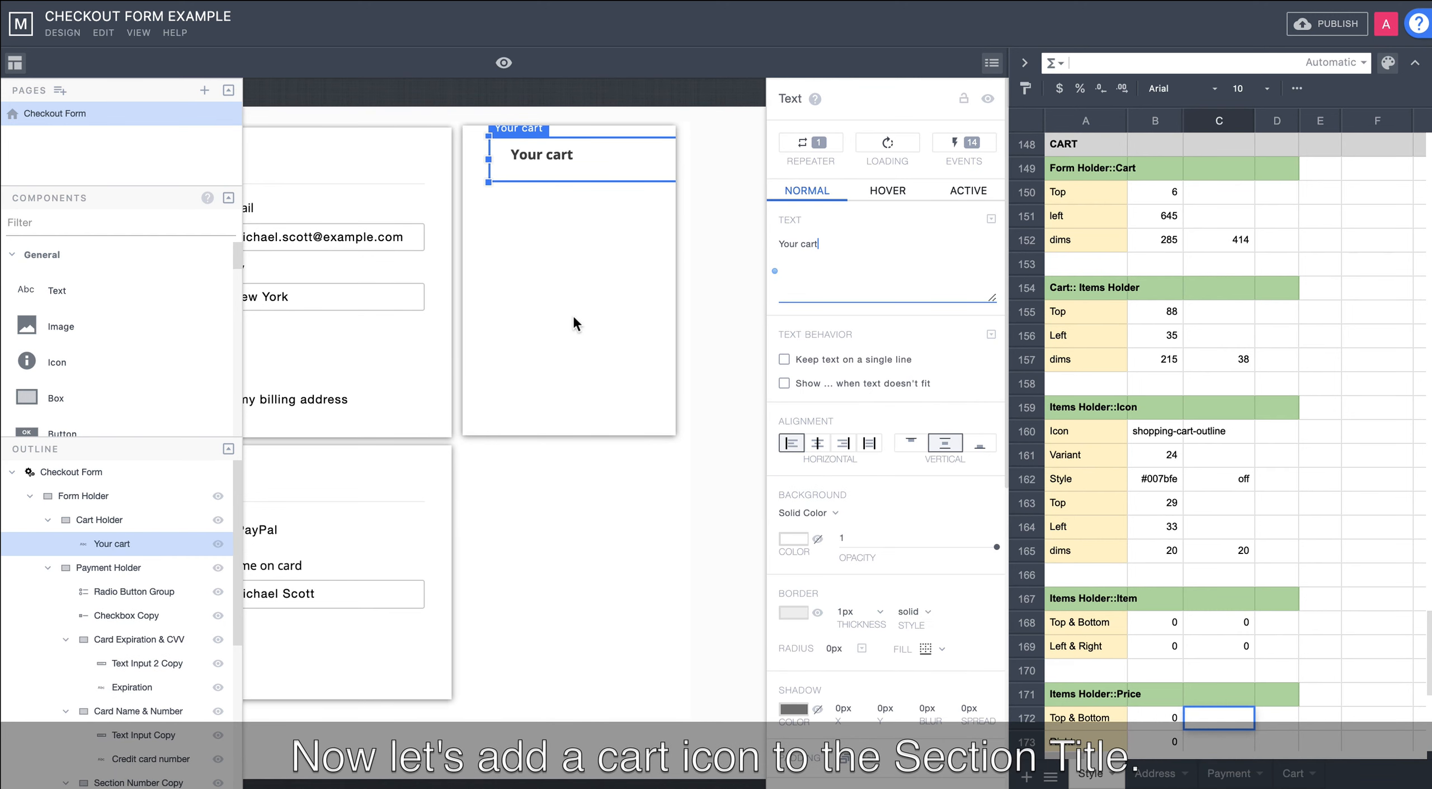
# Add an Icon to the Cart Holder, binding its icon name to B160 and its first color to B162 on the Style sheet
pyautogui.moveTo(56, 362); pyautogui.dragTo(530, 234)
pyautogui.scroll(-1, 852, 465)
pyautogui.scroll(1, 850, 454)
pyautogui.moveTo(775, 292); pyautogui.dragTo(1144, 435)
pyautogui.click(876, 356)
pyautogui.click(796, 357)
pyautogui.moveTo(776, 357); pyautogui.dragTo(1155, 480)
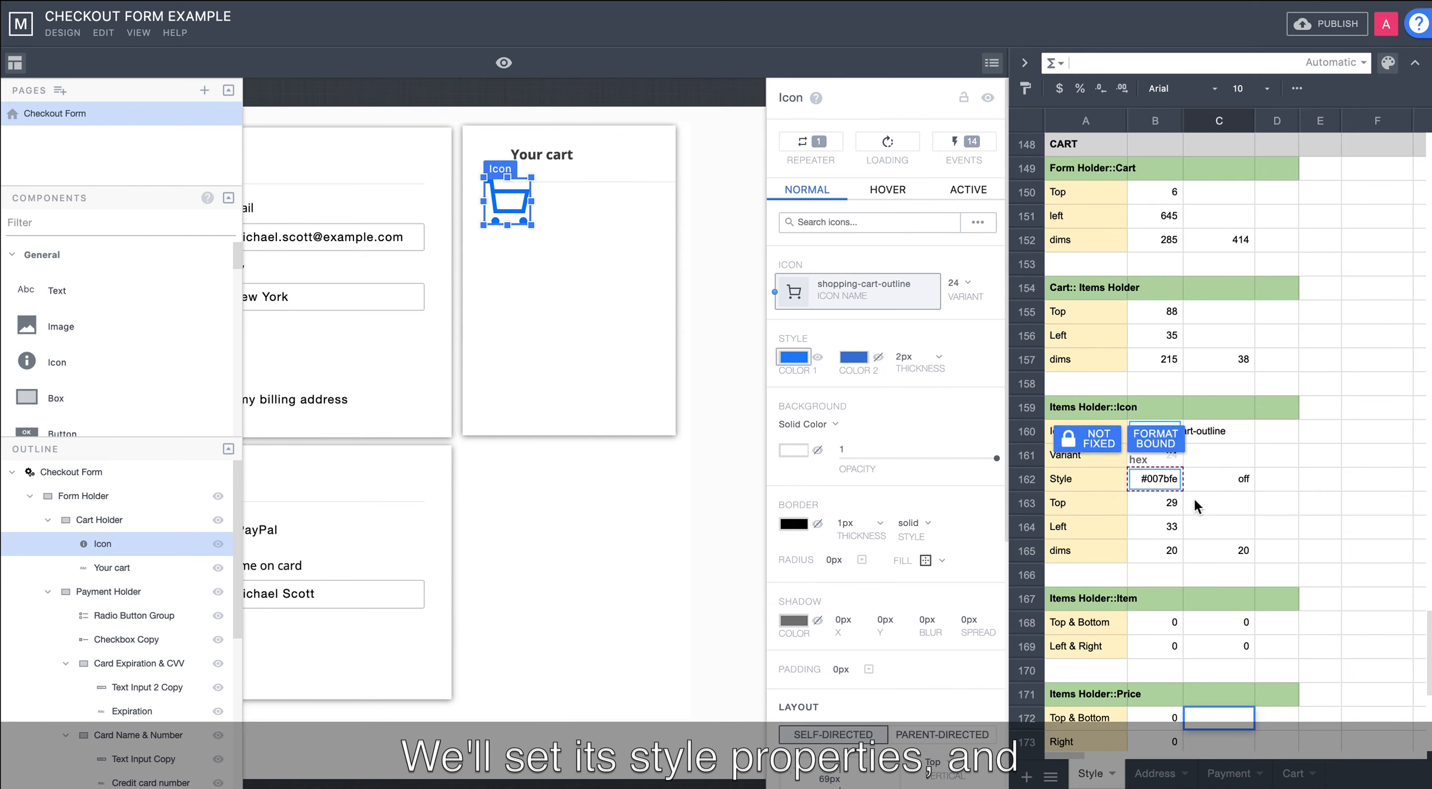
# Place the cart icon at 29 px top and 33 px left, and size it to 20 × 20 px
pyautogui.scroll(-5, 861, 431)
pyautogui.doubleClick(826, 493)
pyautogui.write('29')
pyautogui.doubleClick(789, 520)
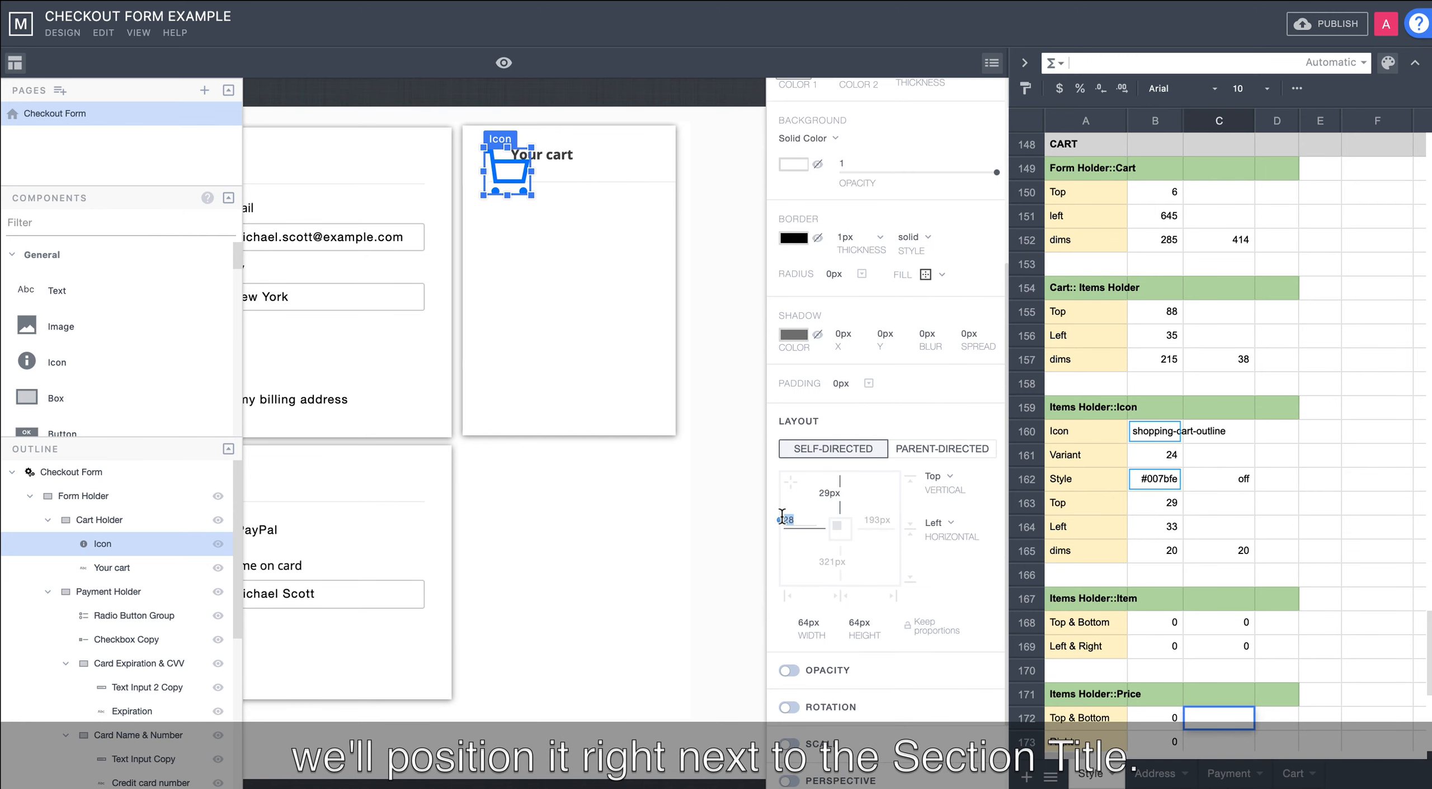
pyautogui.write('33')
pyautogui.doubleClick(807, 622)
pyautogui.write('20')
pyautogui.doubleClick(858, 621)
pyautogui.write('20')
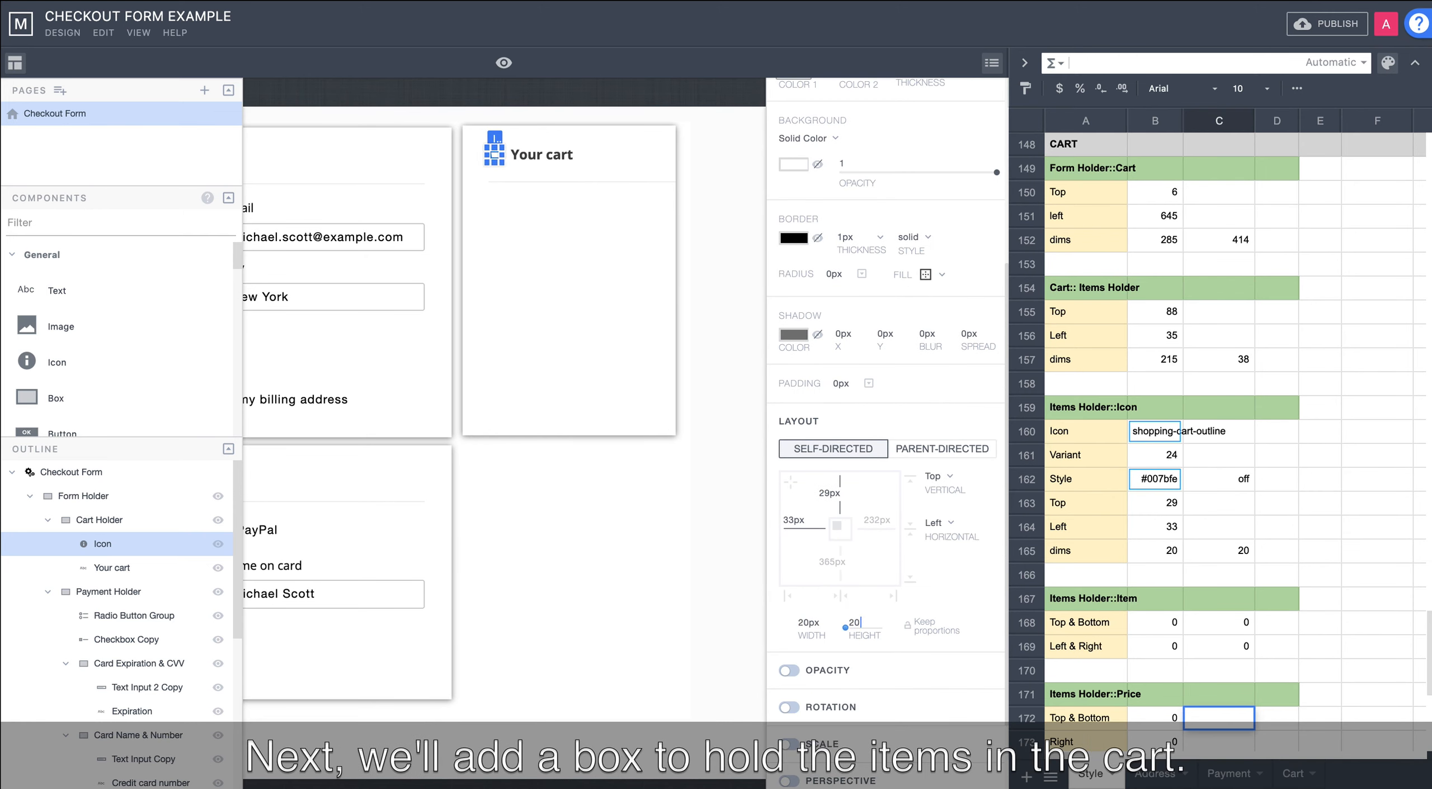
# Add a Box inside the Cart Holder below the title and rename it as Items Holder
pyautogui.click(638, 384)
pyautogui.moveTo(55, 396); pyautogui.dragTo(554, 256)
pyautogui.doubleClick(103, 543)
pyautogui.write('Items Holder')
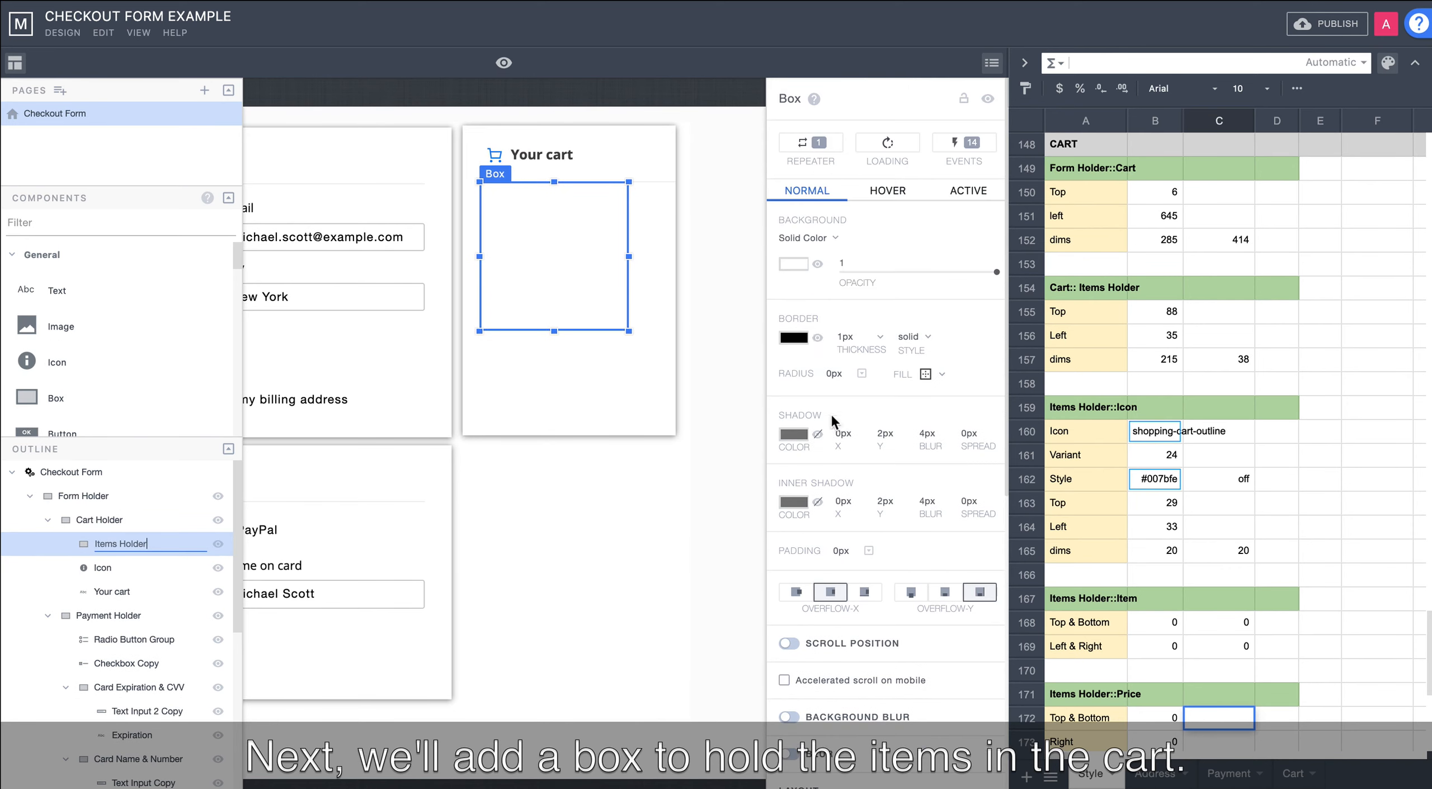
pyautogui.press('Return')
# Set the Items Holder's top offset to 88 px, left offset to 35 px, width to 215 px and height to 38 px
pyautogui.scroll(-3, 912, 439)
pyautogui.doubleClick(830, 378)
pyautogui.write('88')
pyautogui.doubleClick(798, 405)
pyautogui.write('35')
pyautogui.doubleClick(804, 506)
pyautogui.write('215')
pyautogui.doubleClick(851, 506)
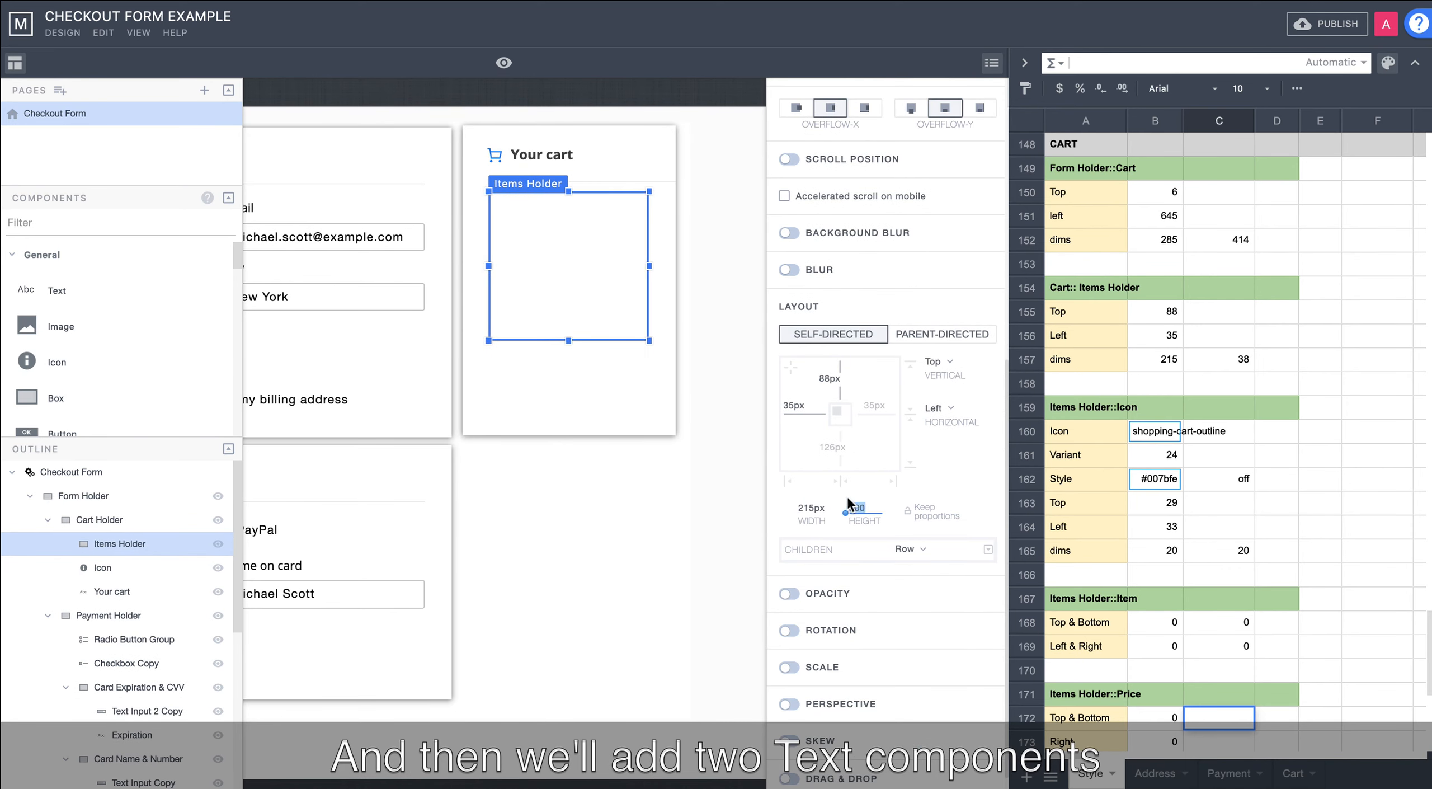
pyautogui.write('38')
# Add a Text component named Item inside the Items Holder and set its top, left and right offsets to 0
pyautogui.moveTo(76, 296); pyautogui.dragTo(520, 205)
pyautogui.doubleClick(120, 567)
pyautogui.write('Item')
pyautogui.doubleClick(830, 439)
pyautogui.write('0')
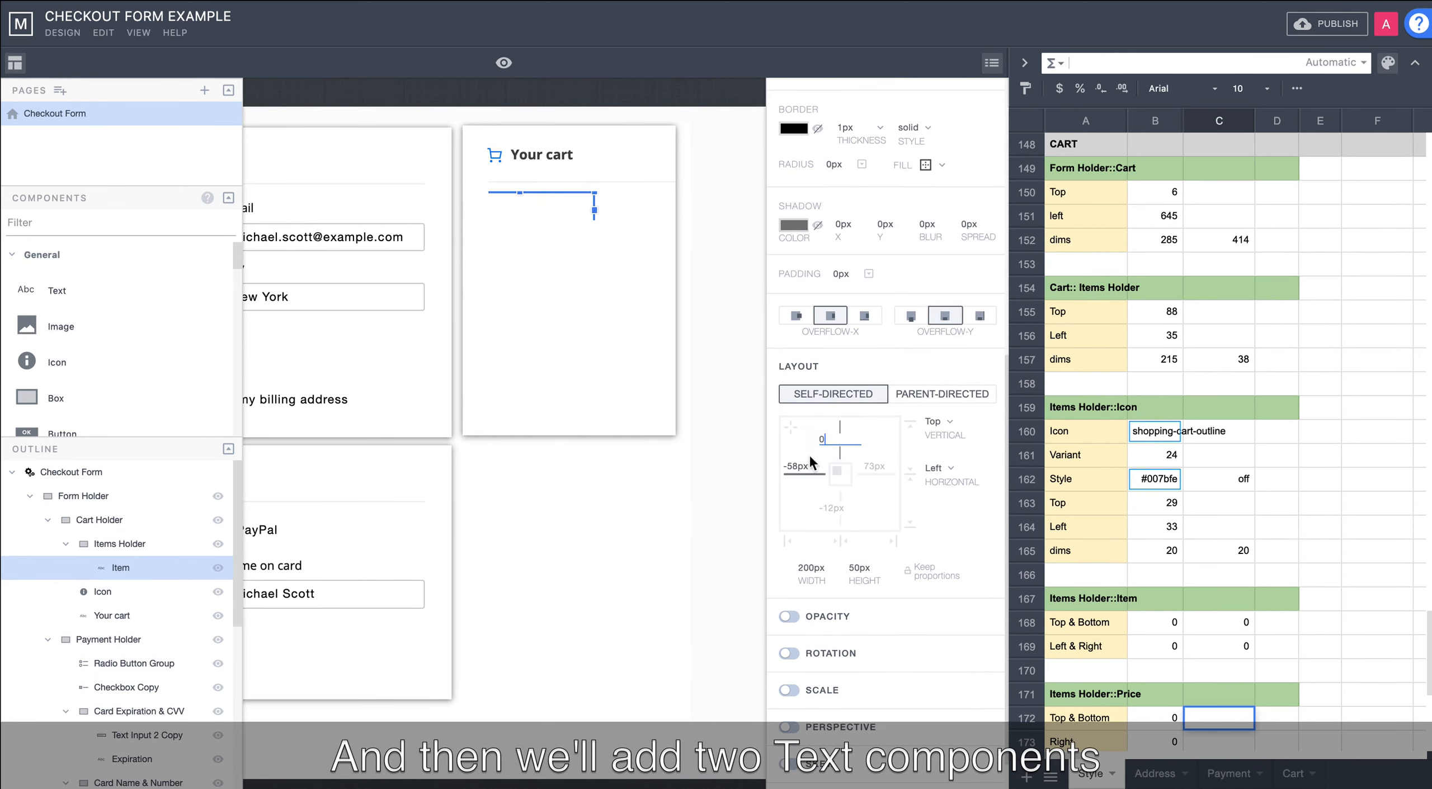
pyautogui.doubleClick(798, 465)
pyautogui.write('0')
pyautogui.doubleClick(874, 465)
pyautogui.write('0')
# Add a second Text component inside the Items Holder and rename it as Price
pyautogui.moveTo(56, 289); pyautogui.dragTo(553, 207)
pyautogui.doubleClick(120, 567)
pyautogui.write('Price')
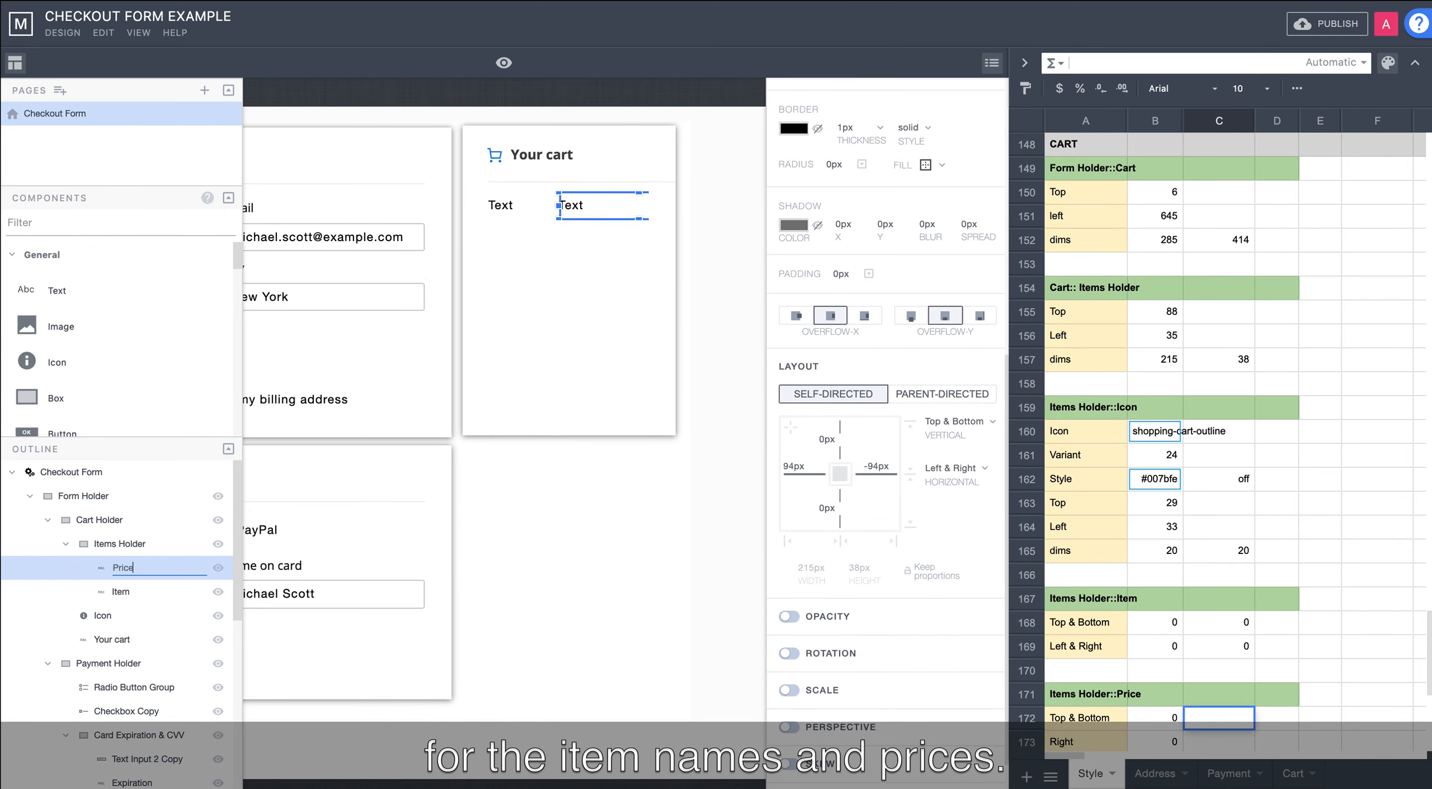
# Set the Price text's font to Open Sans Bold with 0 px character spacing
pyautogui.scroll(8, 833, 415)
pyautogui.click(815, 256)
pyautogui.click(826, 308)
pyautogui.click(794, 281)
pyautogui.click(805, 454)
pyautogui.doubleClick(885, 309)
# Anchor the Price text to the Items Holder's right edge with a 0 px offset and 100 px width
pyautogui.scroll(-12, 906, 448)
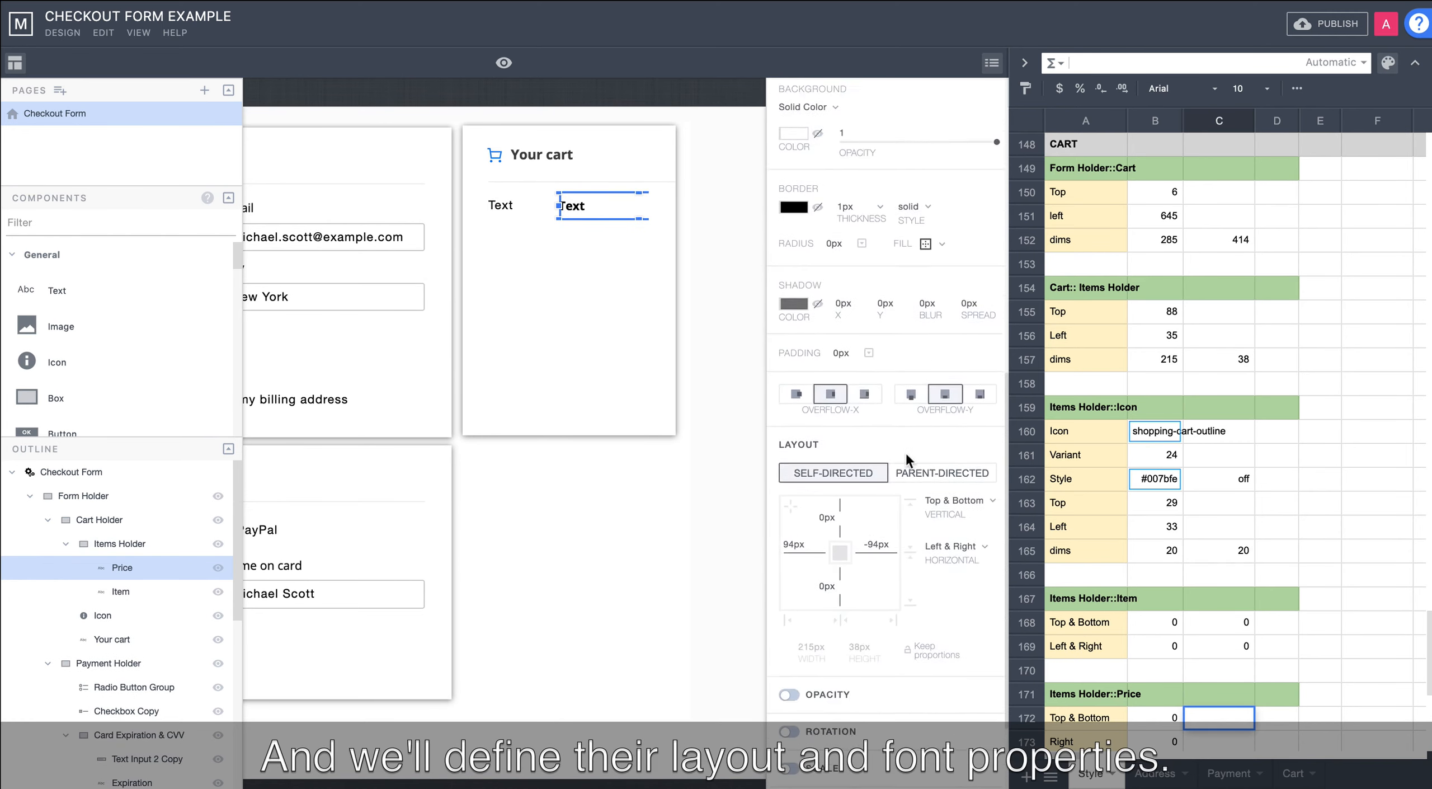
pyautogui.press('Down')
pyautogui.press('Down')
pyautogui.press('Down')
pyautogui.press('Down')
pyautogui.press('Down')
pyautogui.press('Down')
pyautogui.click(804, 428)
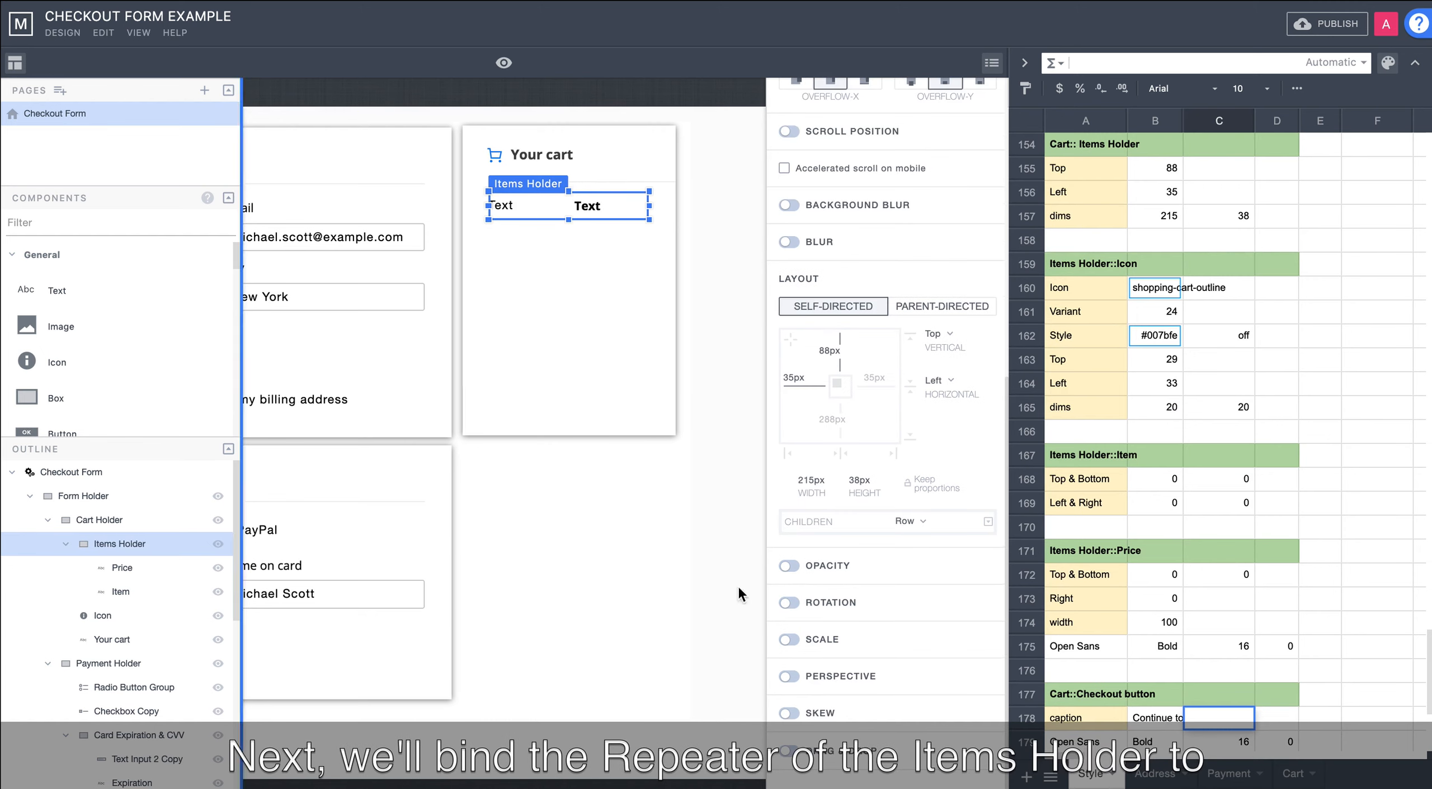
# Bind the Items Holder's repeater to the item names in A3:A7 on the Cart sheet
pyautogui.scroll(10, 911, 358)
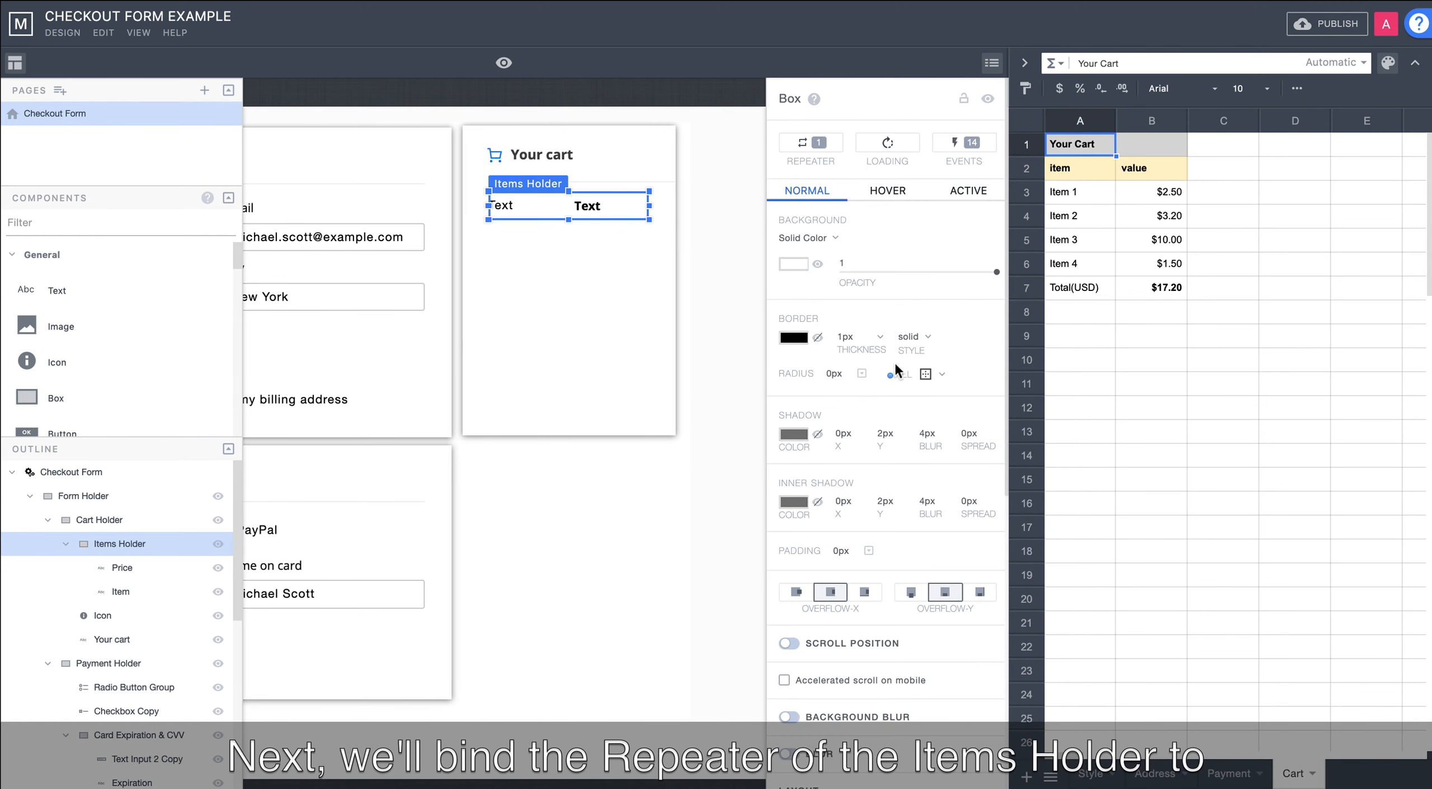
pyautogui.click(810, 143)
pyautogui.moveTo(1046, 207); pyautogui.dragTo(1079, 287)
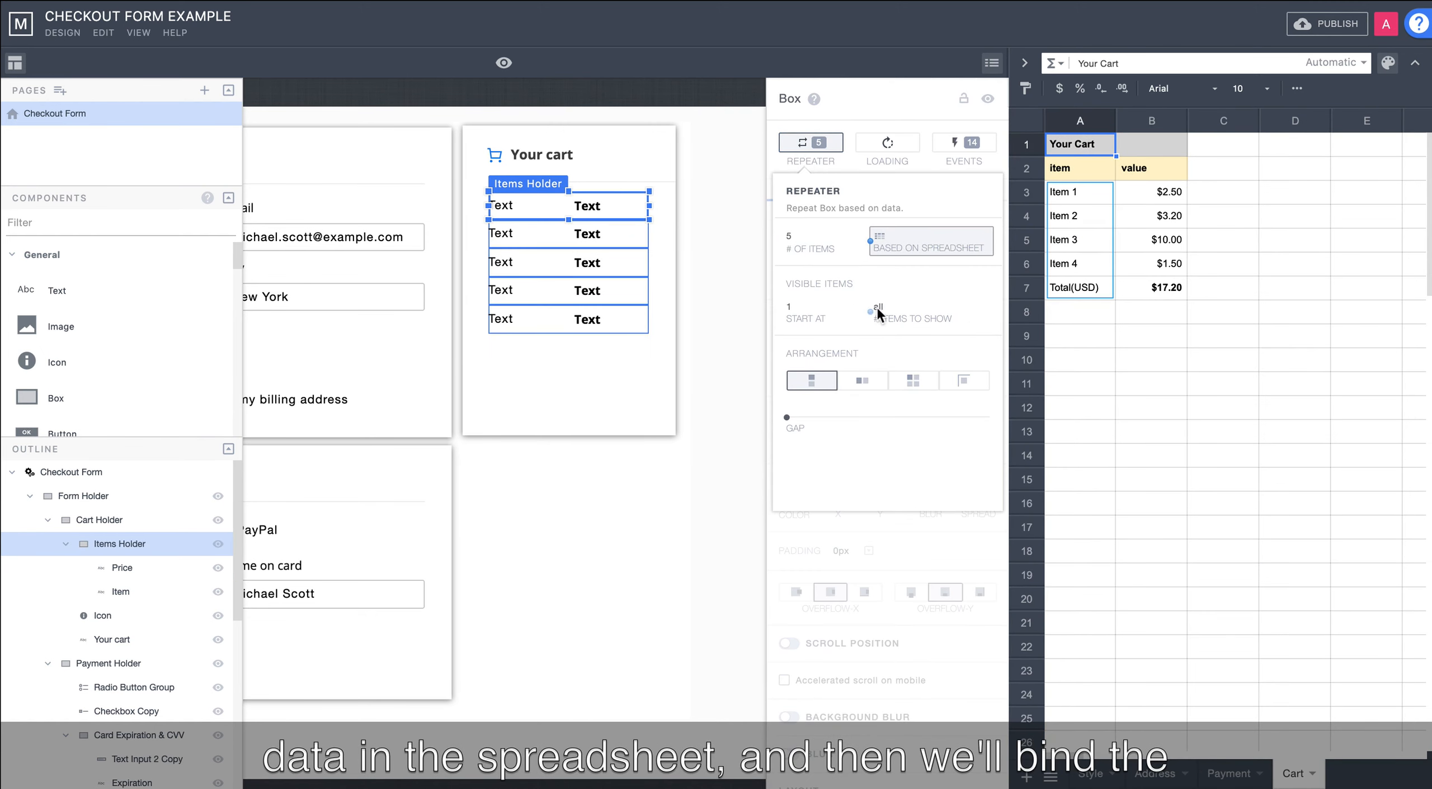
# Bind the Item text to A3 and the Price text to B3 on the Cart sheet
pyautogui.click(120, 591)
pyautogui.click(811, 273)
pyautogui.click(1082, 199)
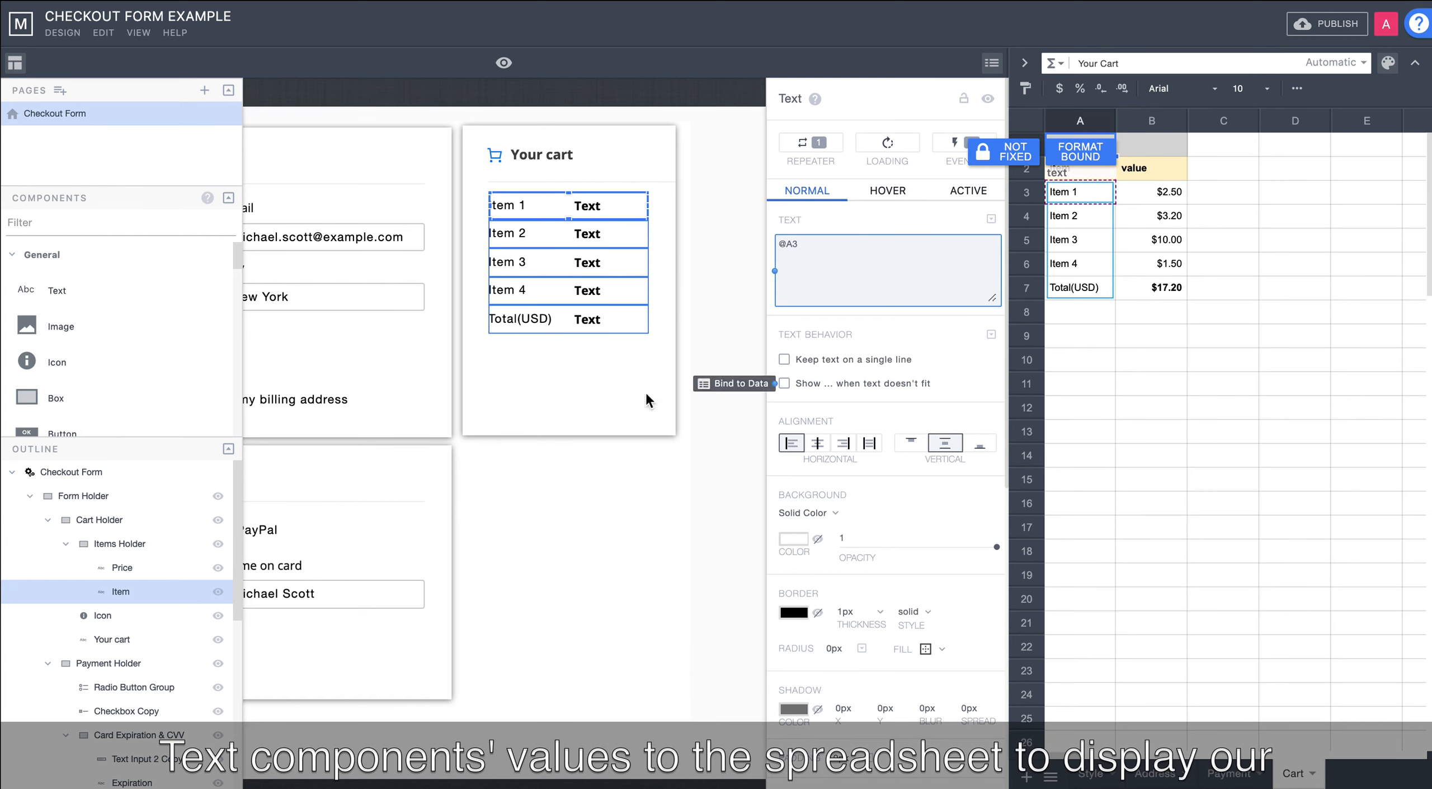
pyautogui.click(122, 567)
pyautogui.click(854, 270)
pyautogui.click(1152, 191)
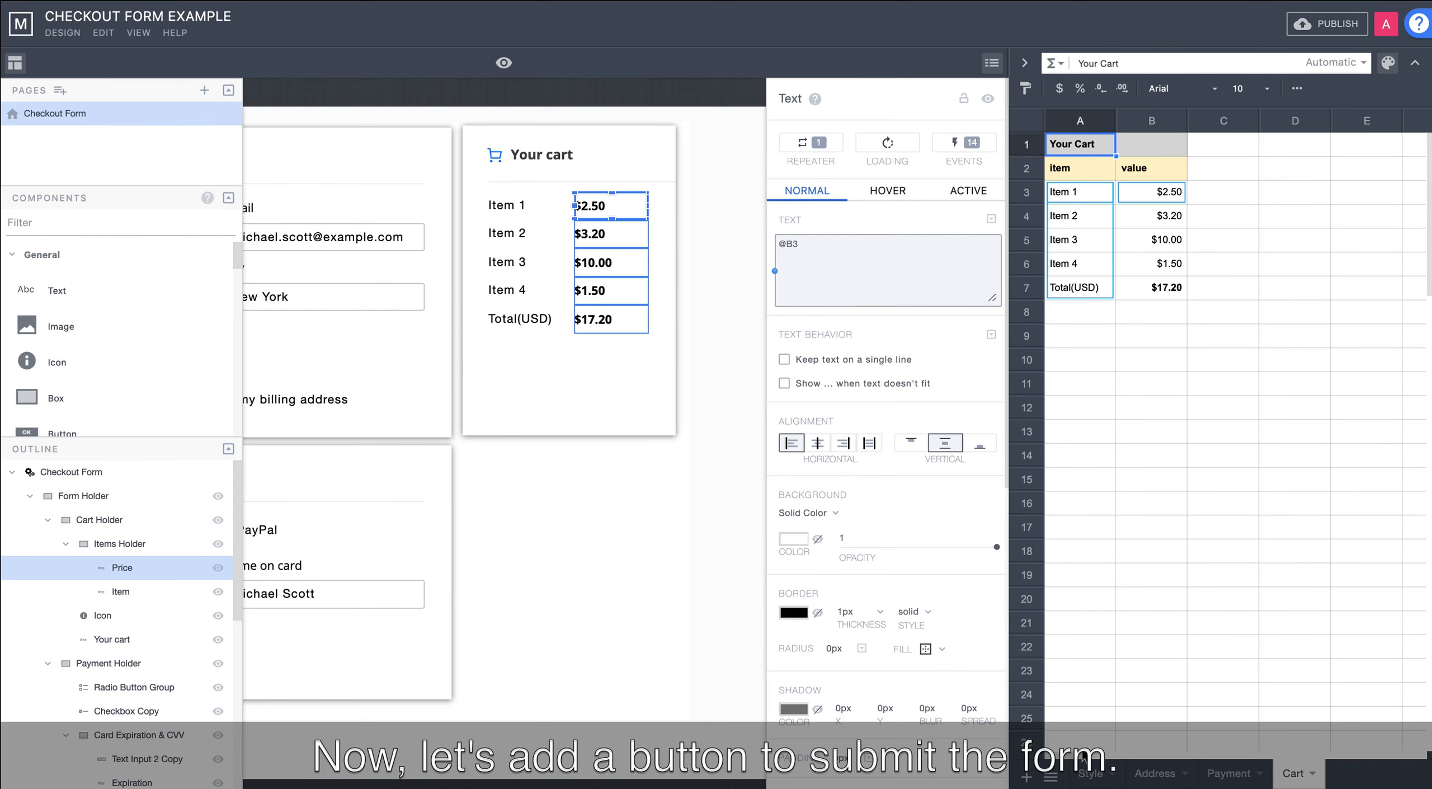
# Add a Button at the bottom of the Cart Holder and bind its caption to B178 on the Style sheet
pyautogui.click(1090, 773)
pyautogui.scroll(-10, 1118, 585)
pyautogui.click(1056, 637)
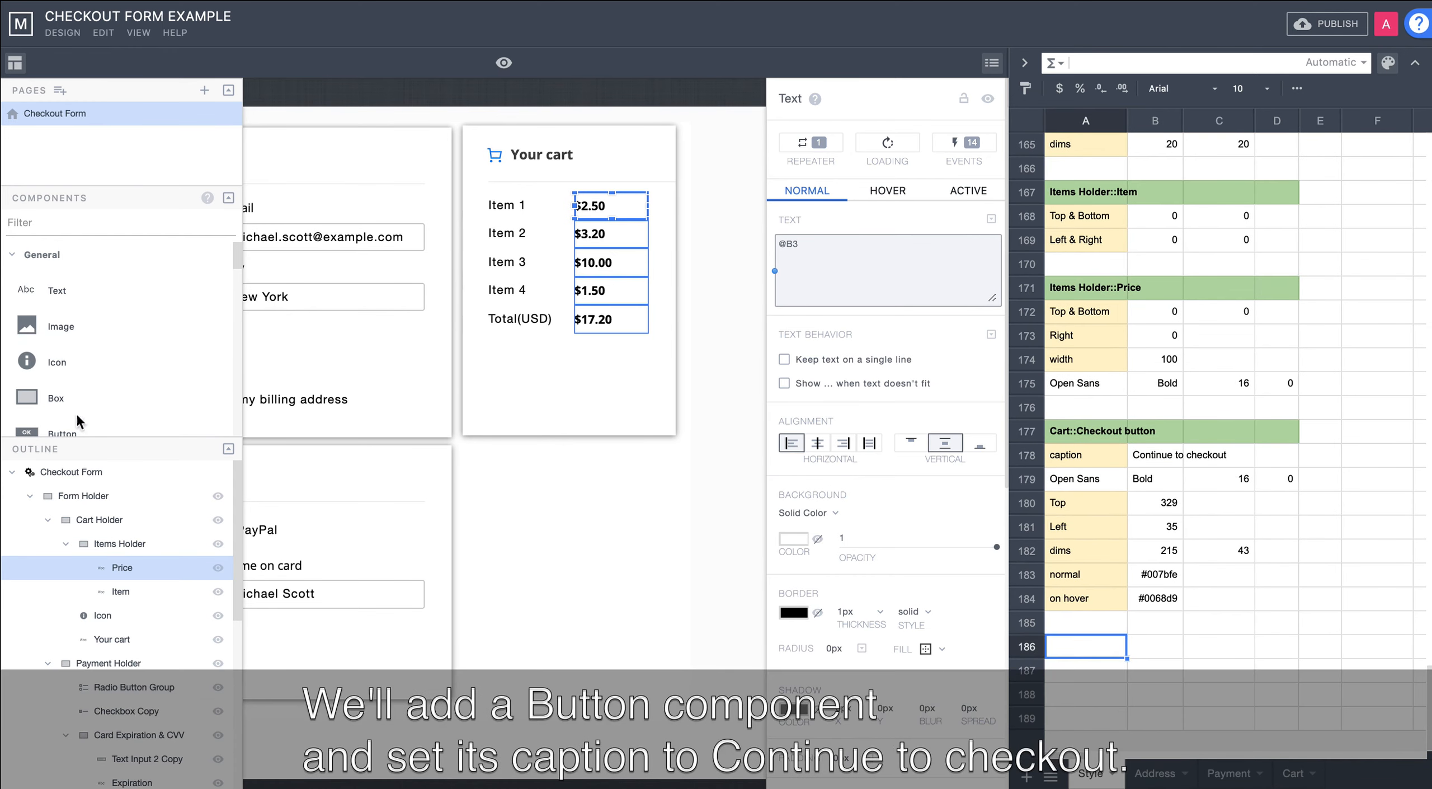
pyautogui.moveTo(79, 426); pyautogui.dragTo(537, 390)
pyautogui.click(756, 240)
pyautogui.click(1155, 454)
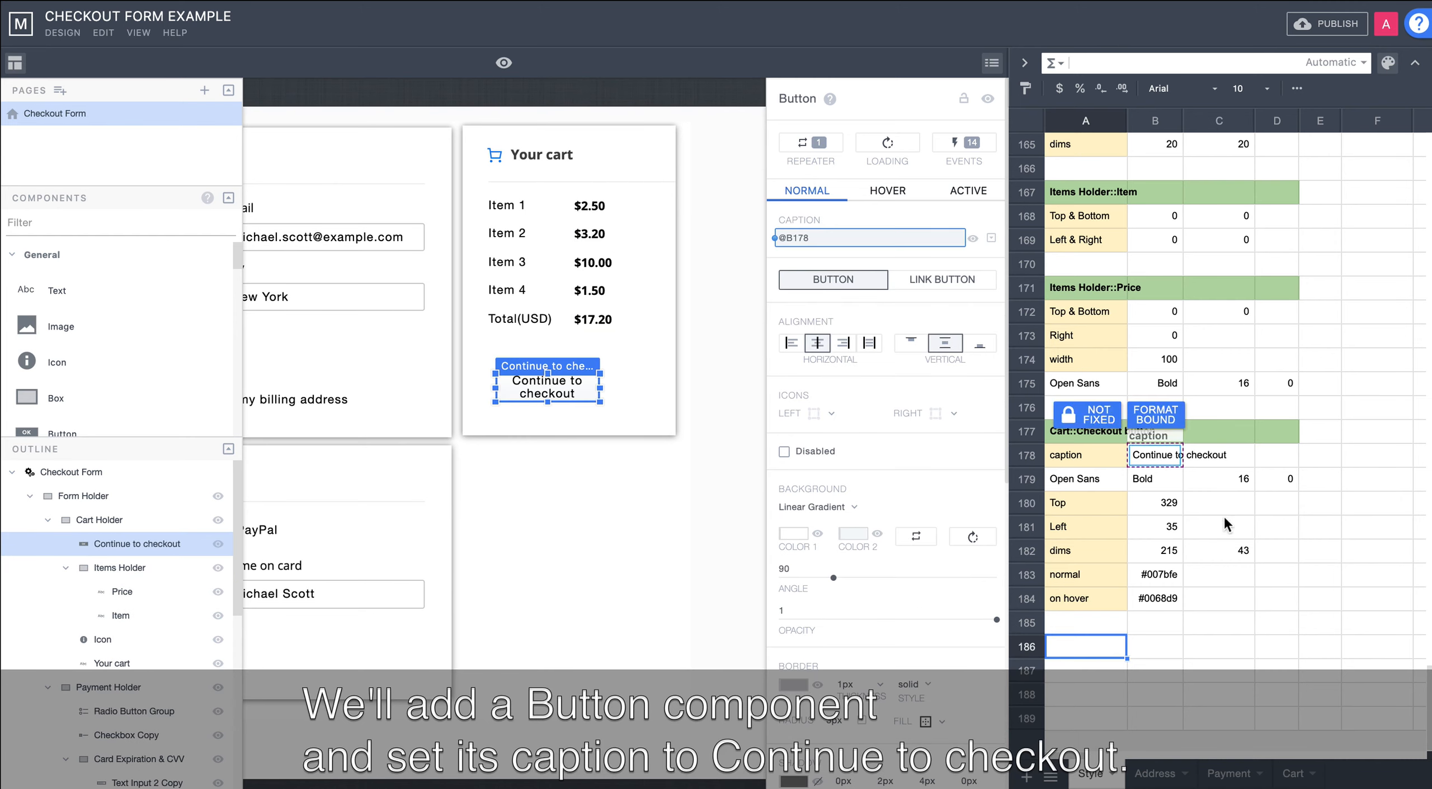
# Make the checkout button's caption bold and set its character spacing to 0 px
pyautogui.click(991, 238)
pyautogui.click(812, 306)
pyautogui.click(833, 454)
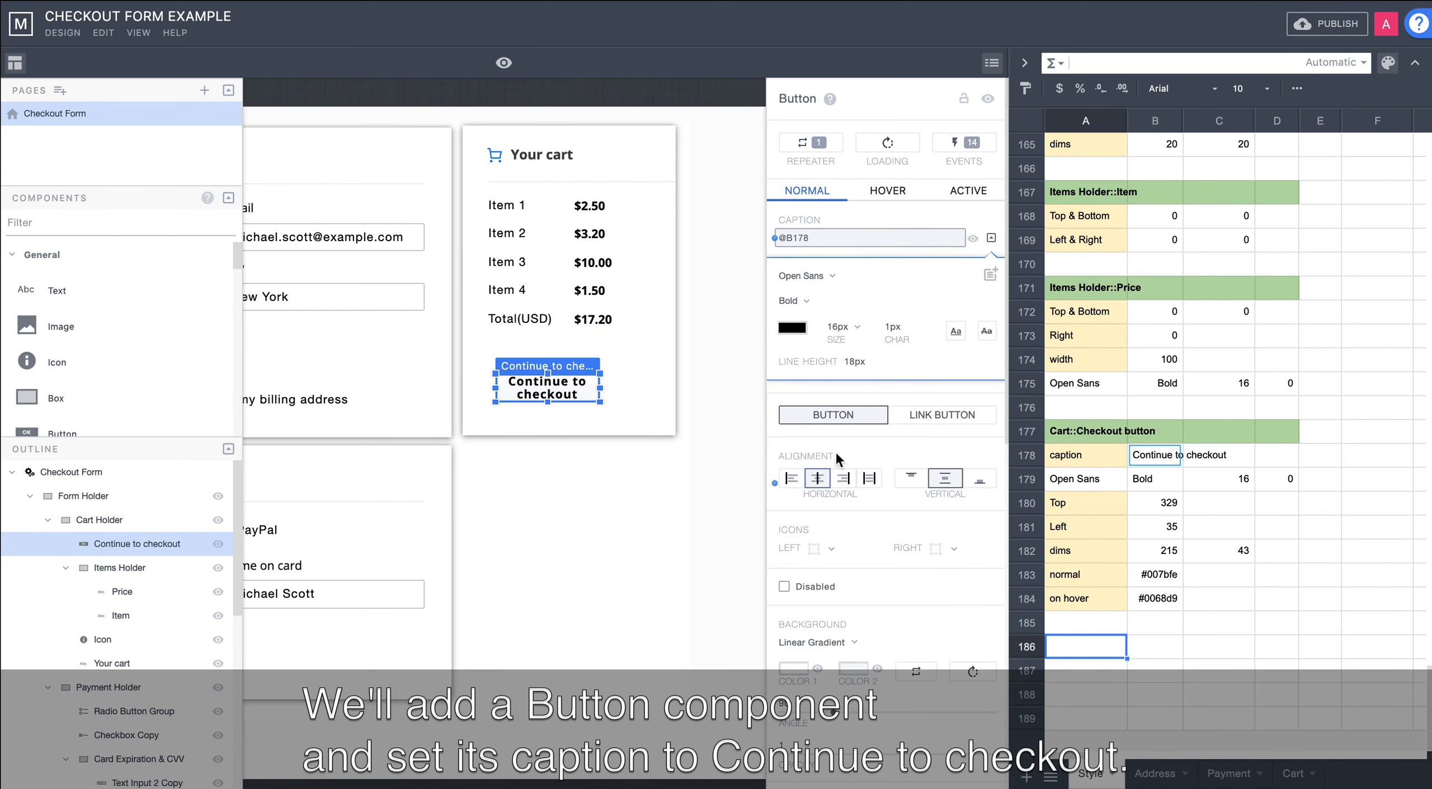
pyautogui.doubleClick(889, 326)
pyautogui.write('0')
# Set the checkout button's top offset to 329 px, left offset to 35 px, width to 215 px and height to 43 px
pyautogui.scroll(-3, 813, 371)
pyautogui.scroll(-5, 812, 369)
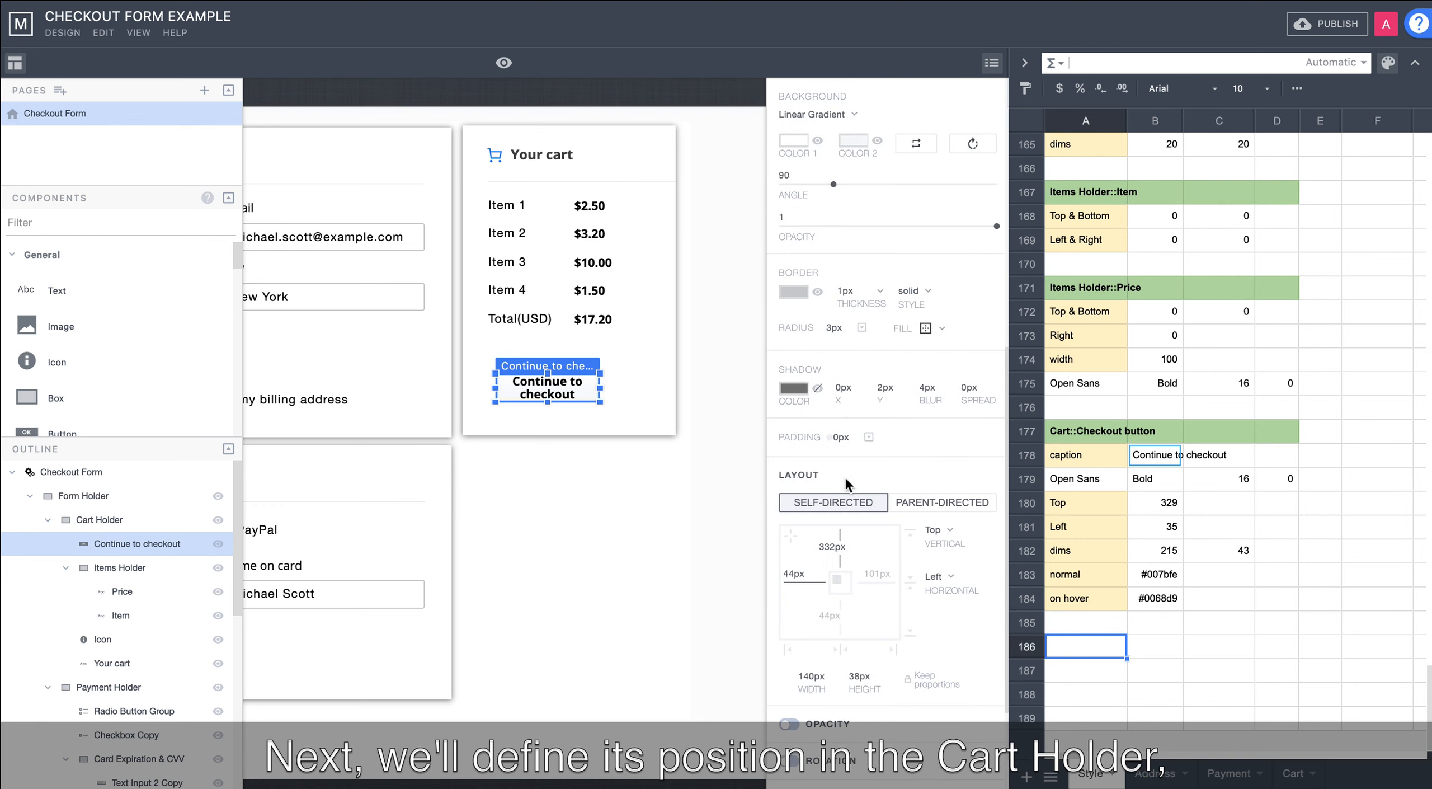
pyautogui.click(779, 577)
pyautogui.write('35')
pyautogui.press('Return')
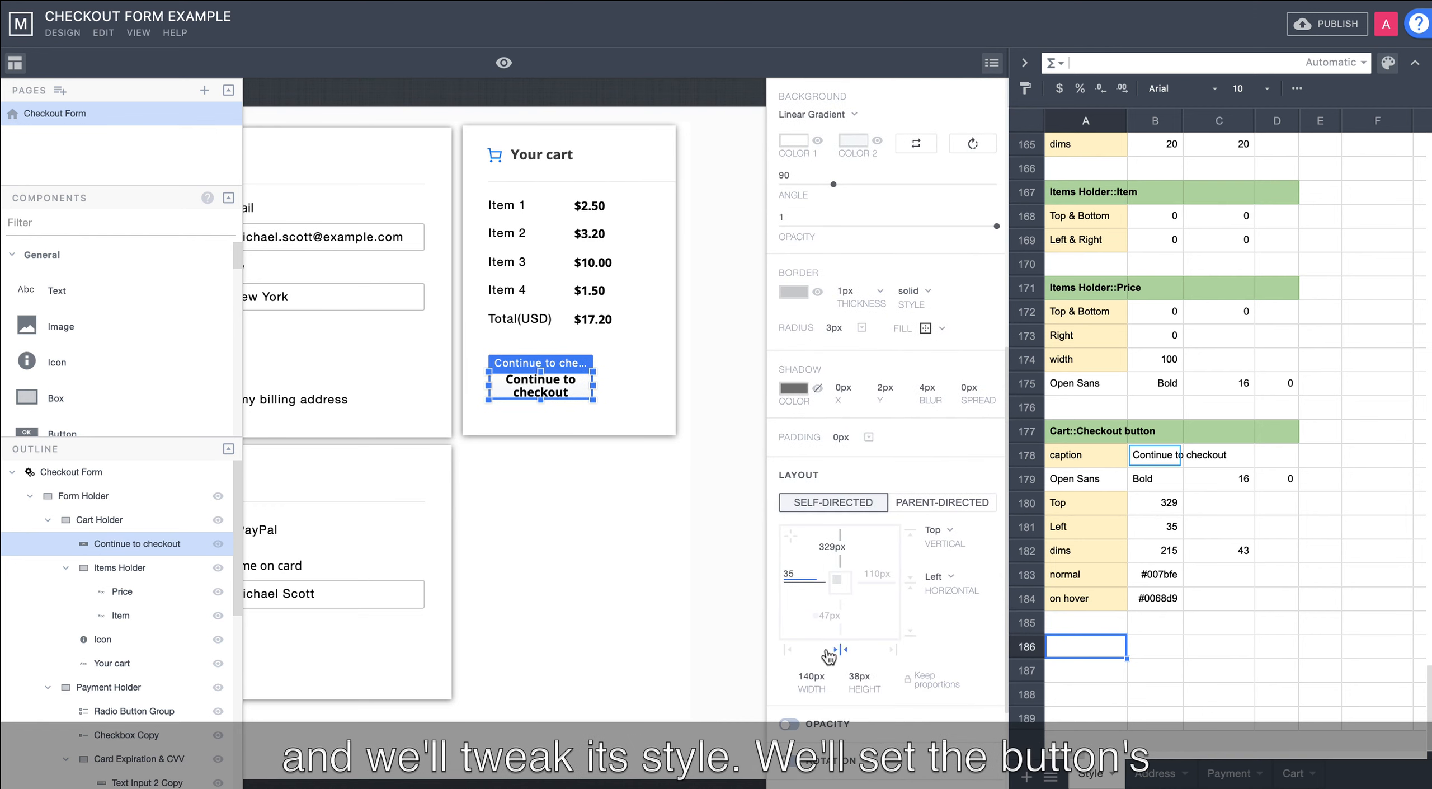
pyautogui.click(802, 674)
pyautogui.write('215')
pyautogui.press('Return')
pyautogui.click(847, 673)
pyautogui.write('43')
pyautogui.press('Return')
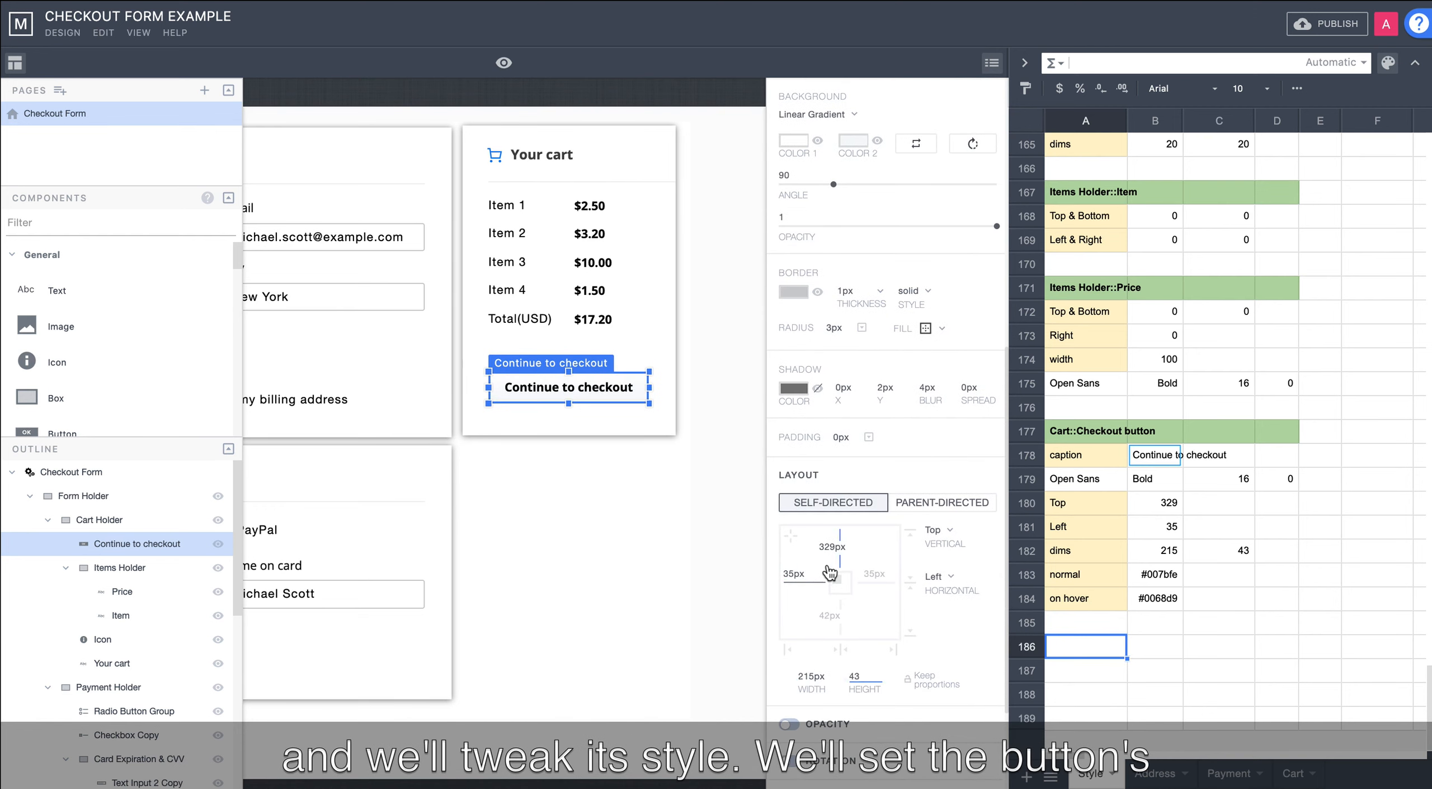
# Switch the checkout button's background to Solid Color and bind its color to B183 on the Style sheet
pyautogui.scroll(10, 833, 570)
pyautogui.scroll(-4, 854, 529)
pyautogui.click(836, 468)
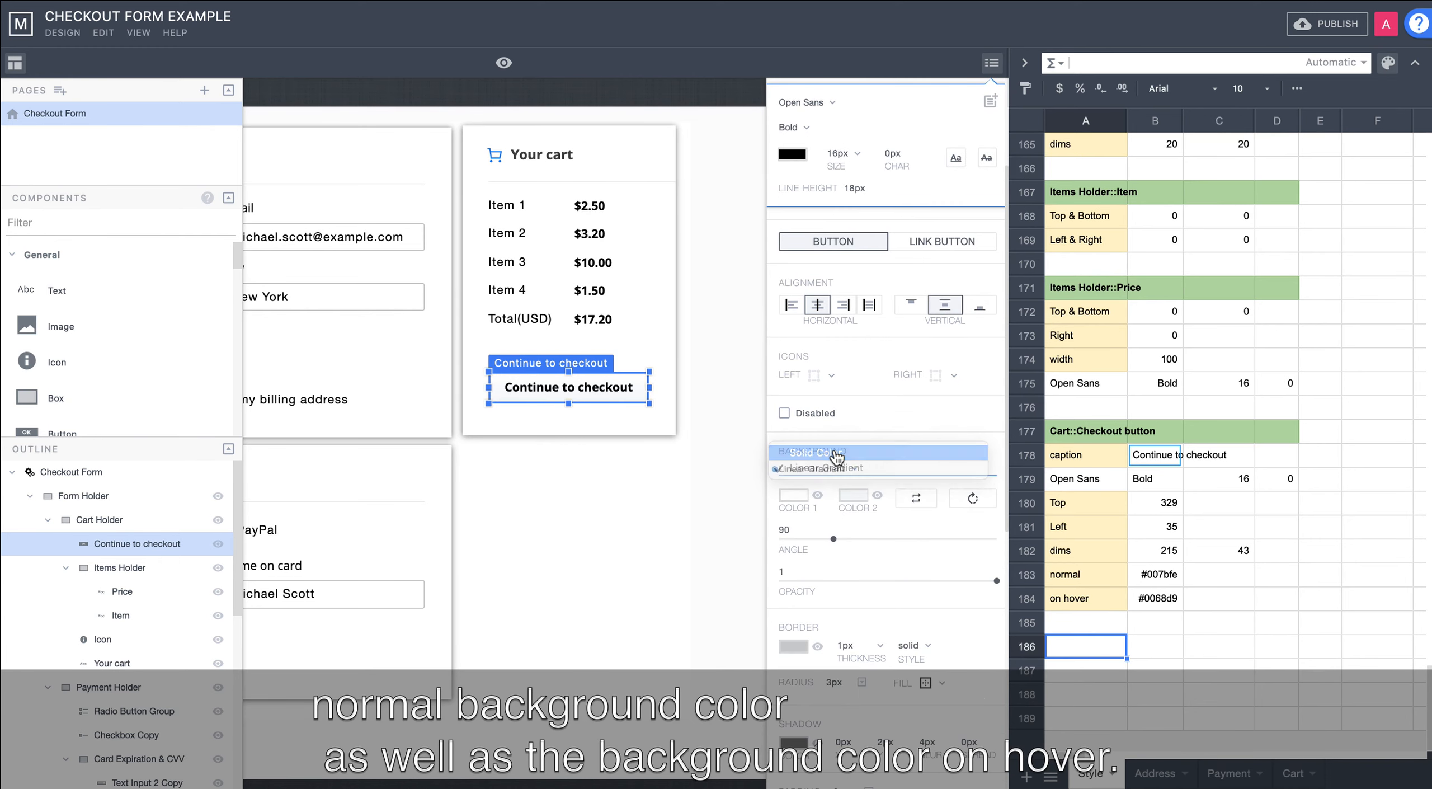
pyautogui.click(837, 454)
pyautogui.click(796, 496)
pyautogui.click(1138, 576)
# Set the checkout button's caption color to white
pyautogui.scroll(1, 944, 462)
pyautogui.scroll(3, 944, 460)
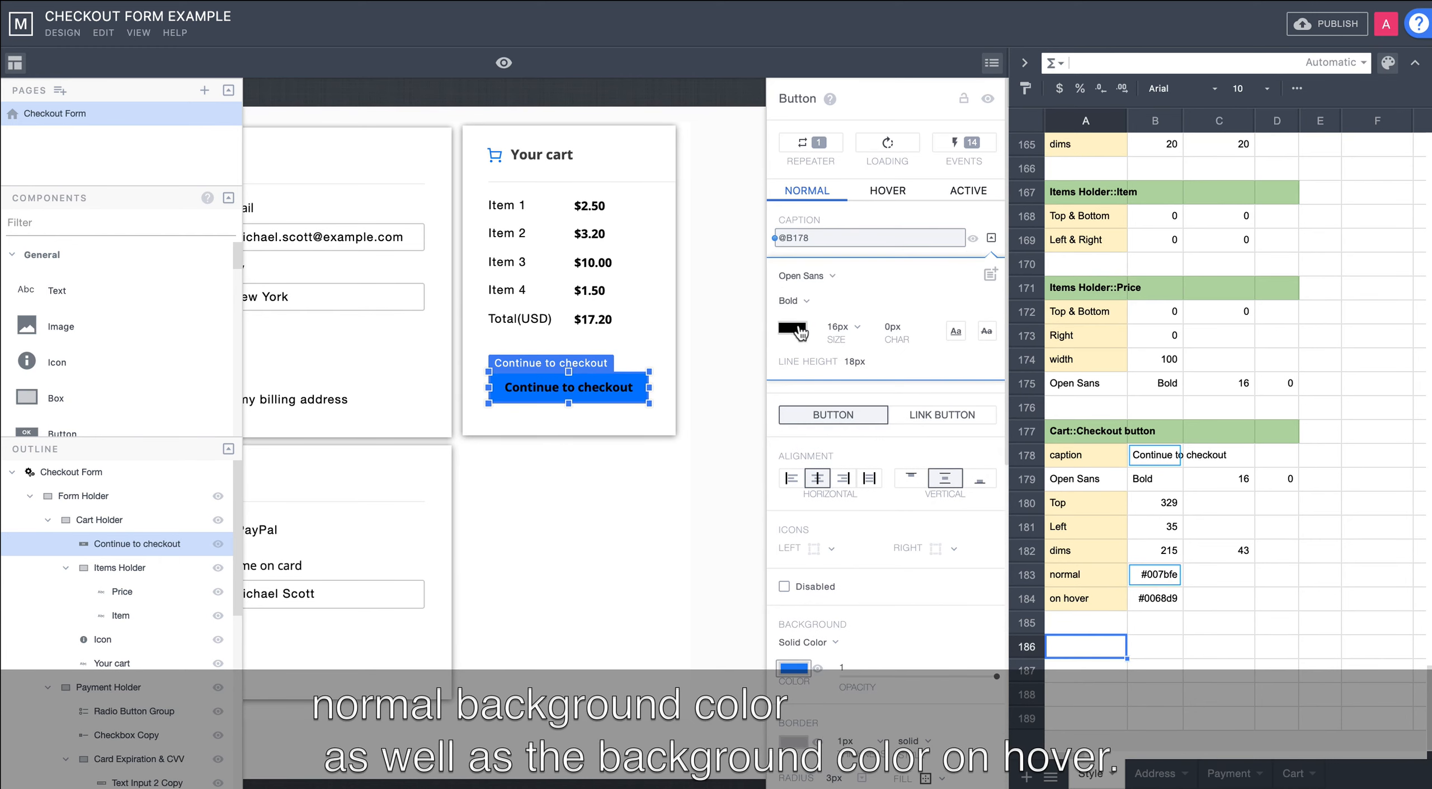
pyautogui.click(794, 329)
pyautogui.click(852, 363)
# Enable hover styles for the checkout button and bind its hover background color to B184 on the Style sheet
pyautogui.click(878, 191)
pyautogui.click(898, 219)
pyautogui.click(792, 329)
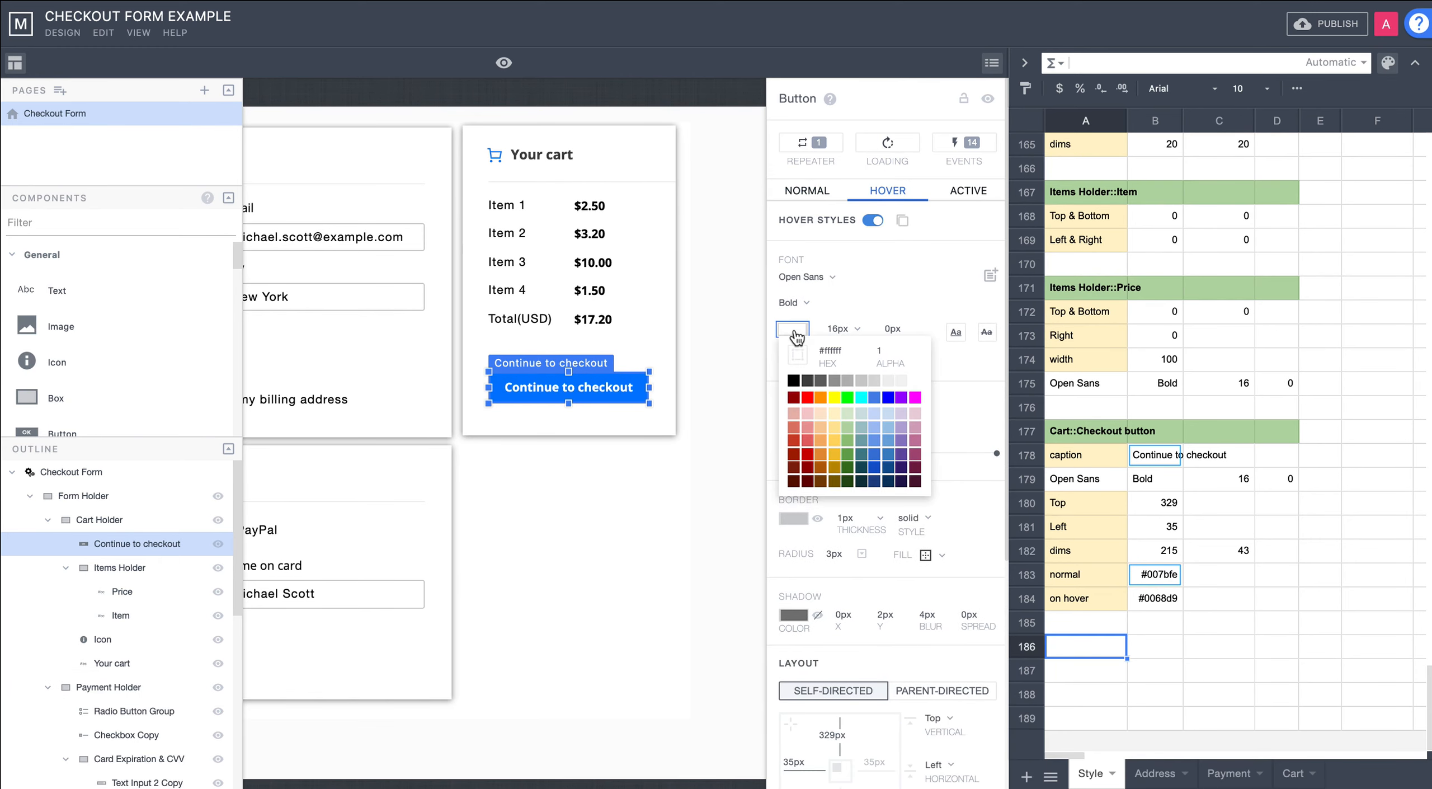
pyautogui.click(792, 328)
pyautogui.click(794, 444)
pyautogui.click(1155, 598)
# Preview the completed checkout page with the side panels and spreadsheet hidden, bringing all three sections into view
pyautogui.click(504, 62)
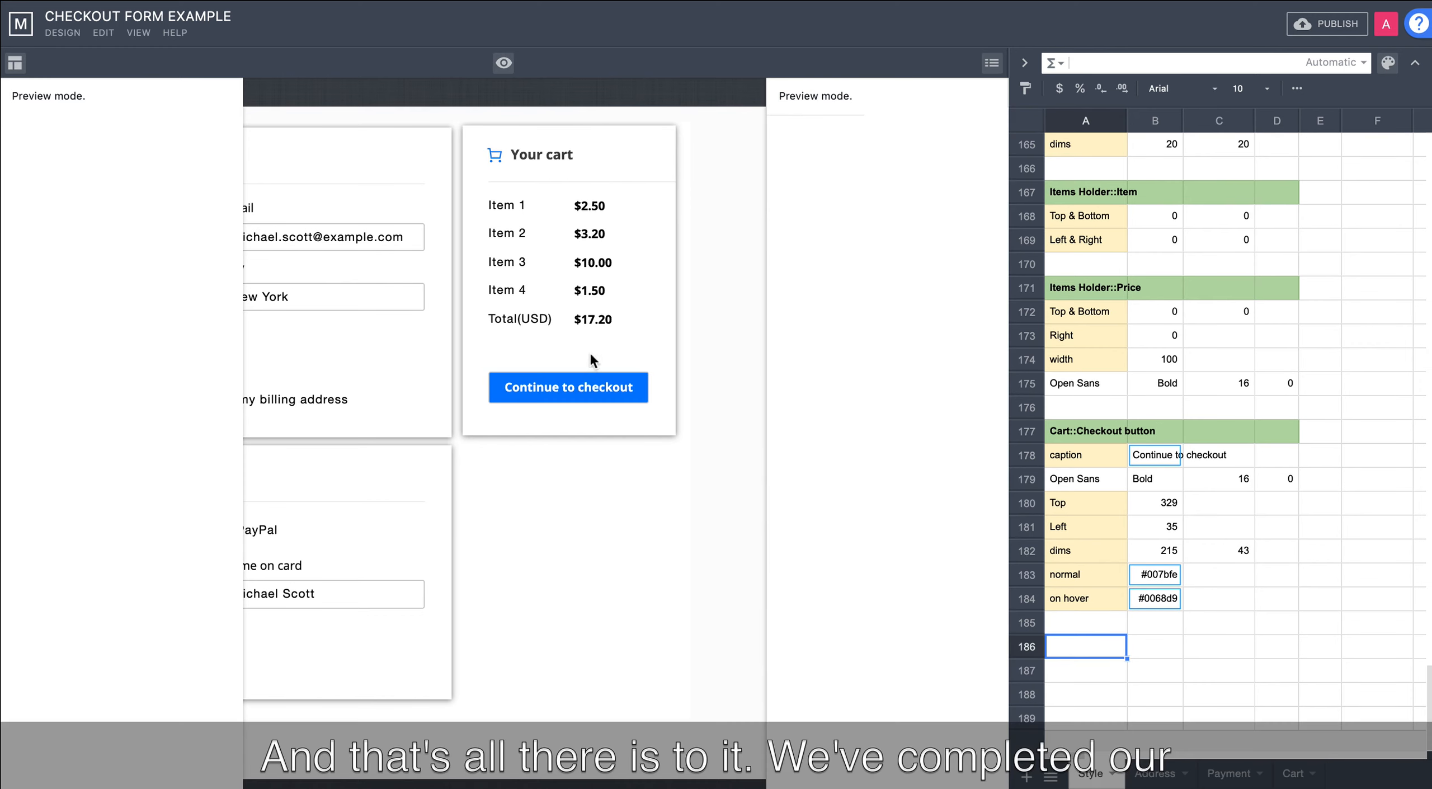
pyautogui.hotkey('ctrl', '1')
pyautogui.hotkey('ctrl', '2')
pyautogui.hotkey('ctrl', '3')
pyautogui.hscroll(1, 601, 347)
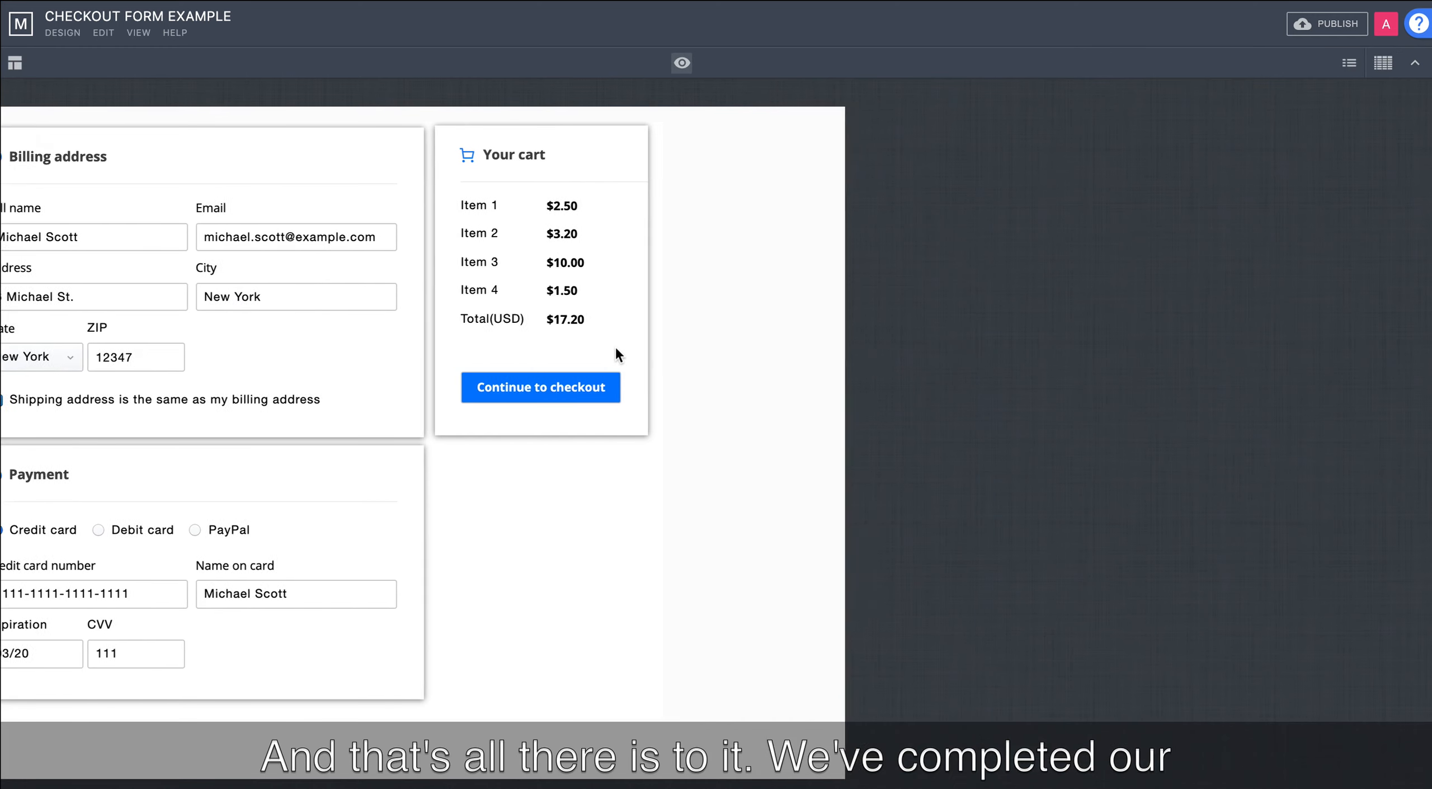
pyautogui.hscroll(-4, 616, 345)
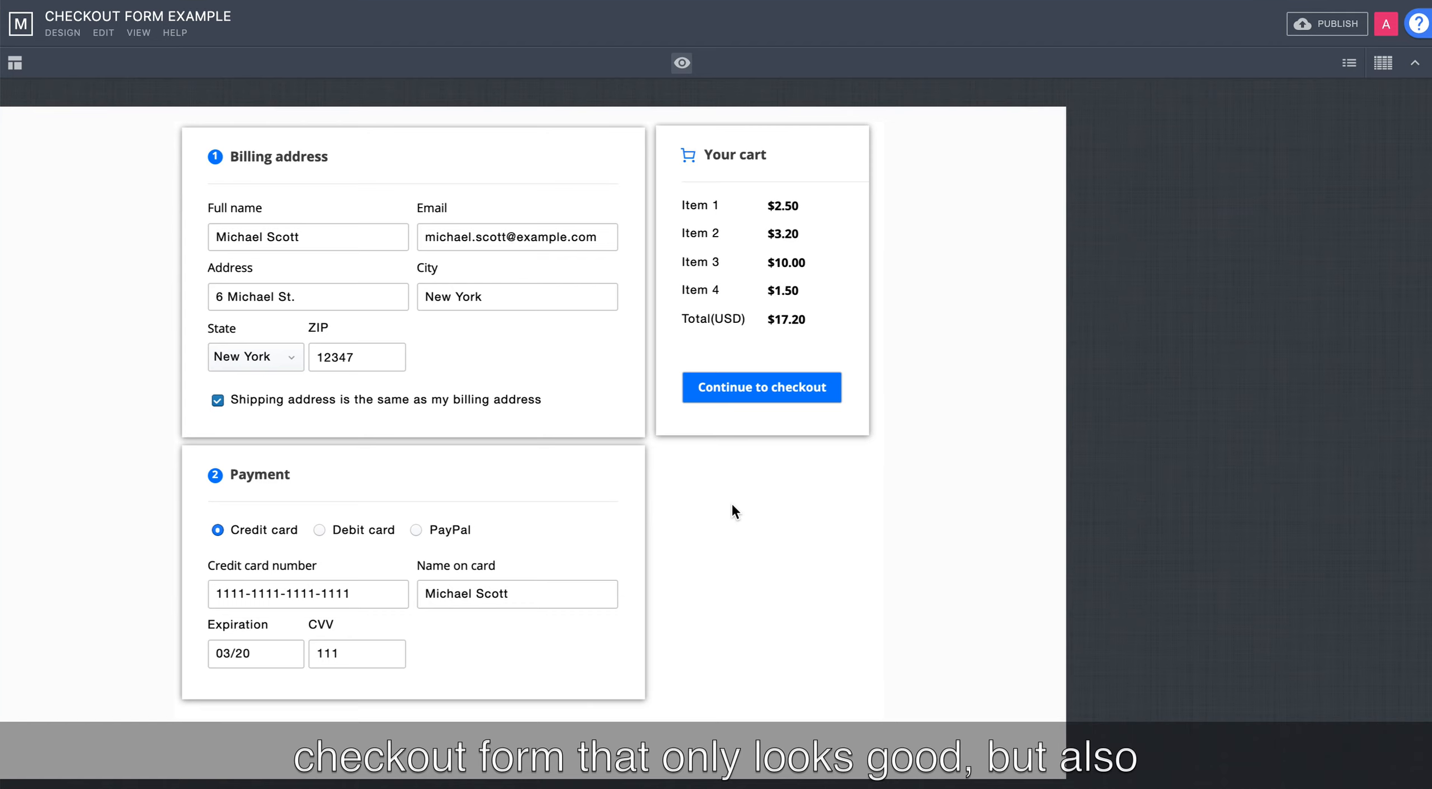